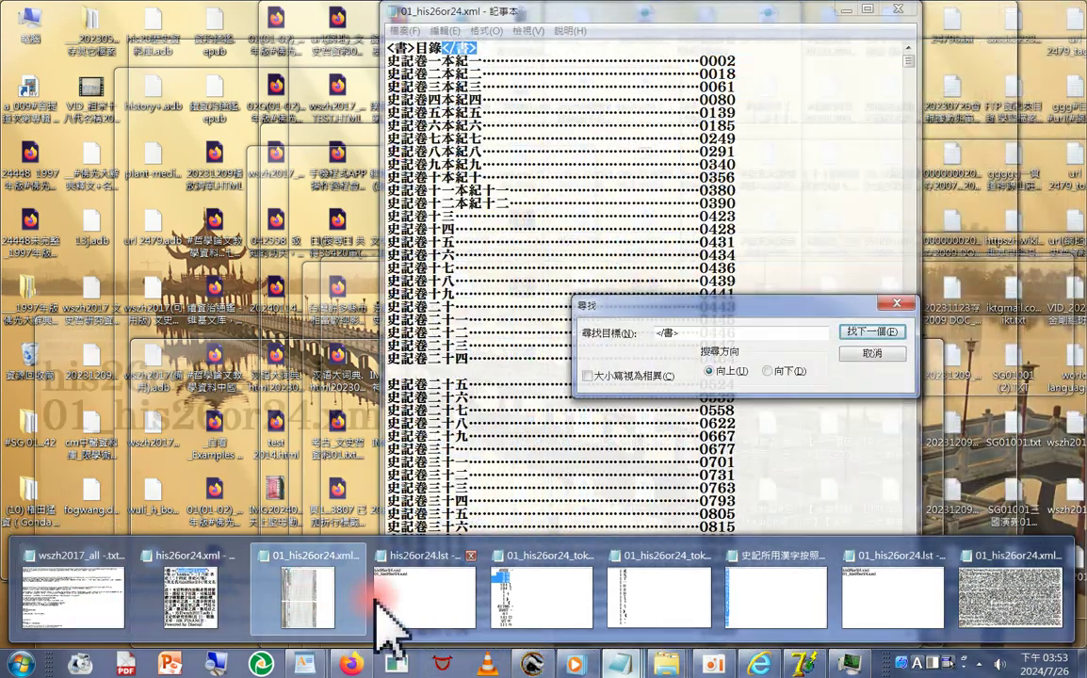
# Bring up the full-text window of 01_his26or24.xml and return to the start of the document.
pyautogui.moveTo(411, 612)
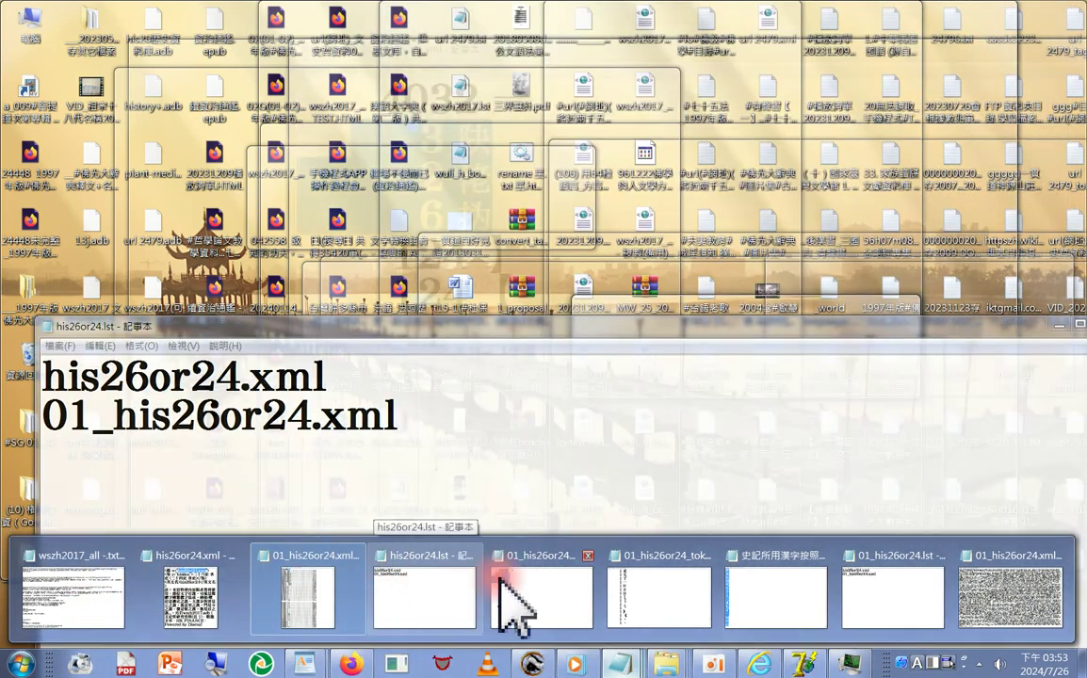
pyautogui.moveTo(535, 607)
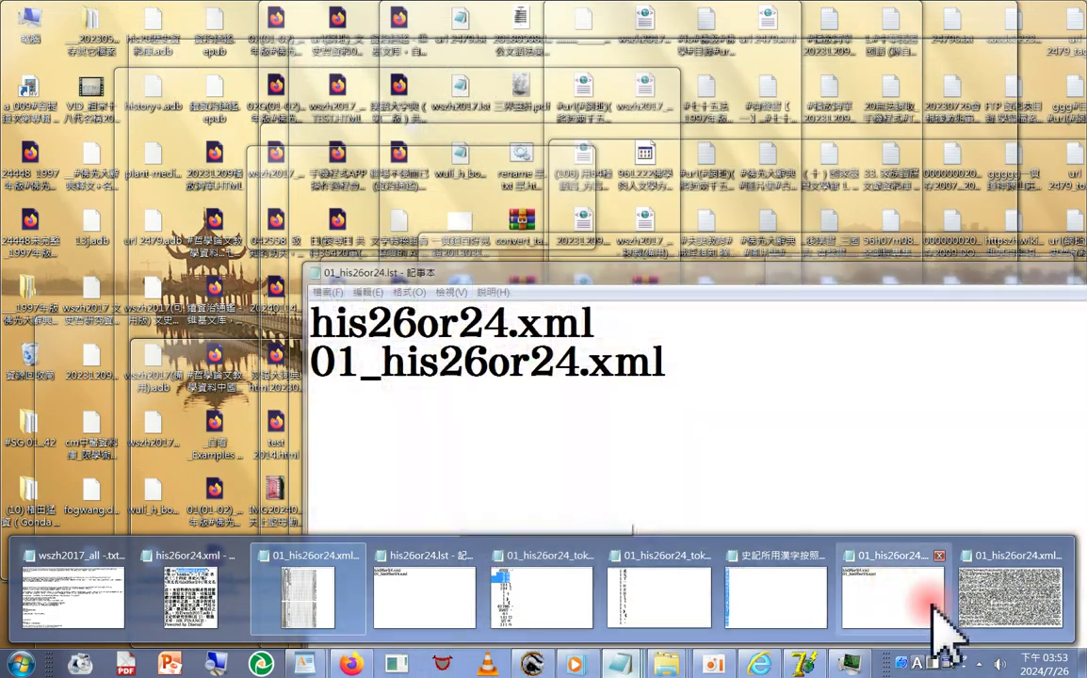
pyautogui.moveTo(994, 621)
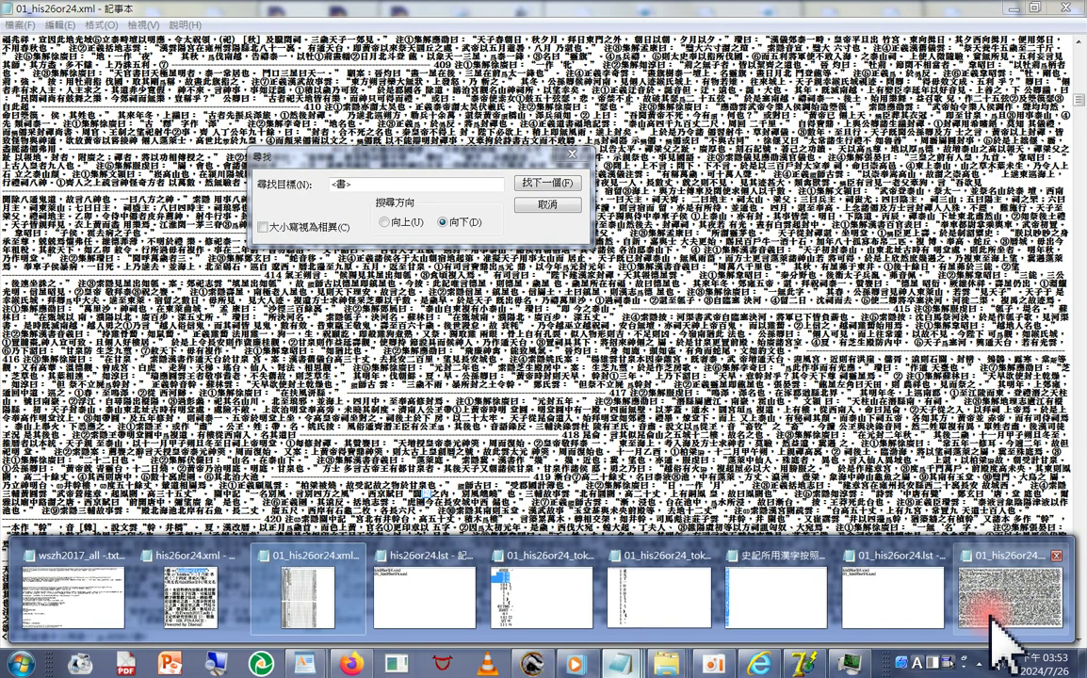
pyautogui.click(991, 619)
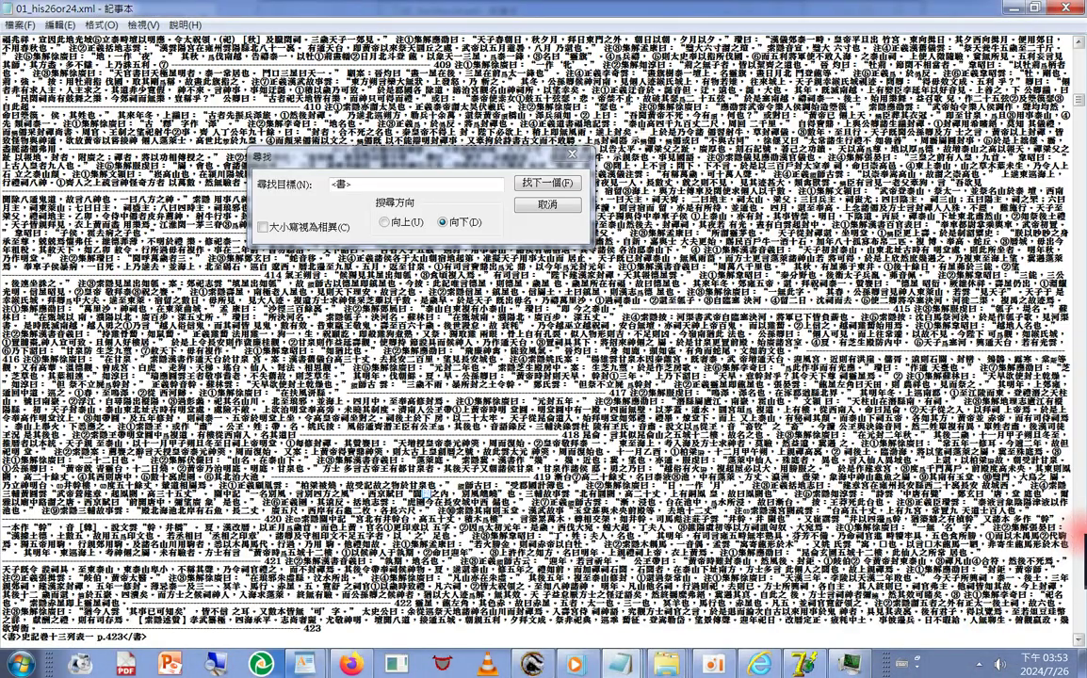
pyautogui.press('Return')
pyautogui.press('Return')
pyautogui.press('Return')
pyautogui.press('Return')
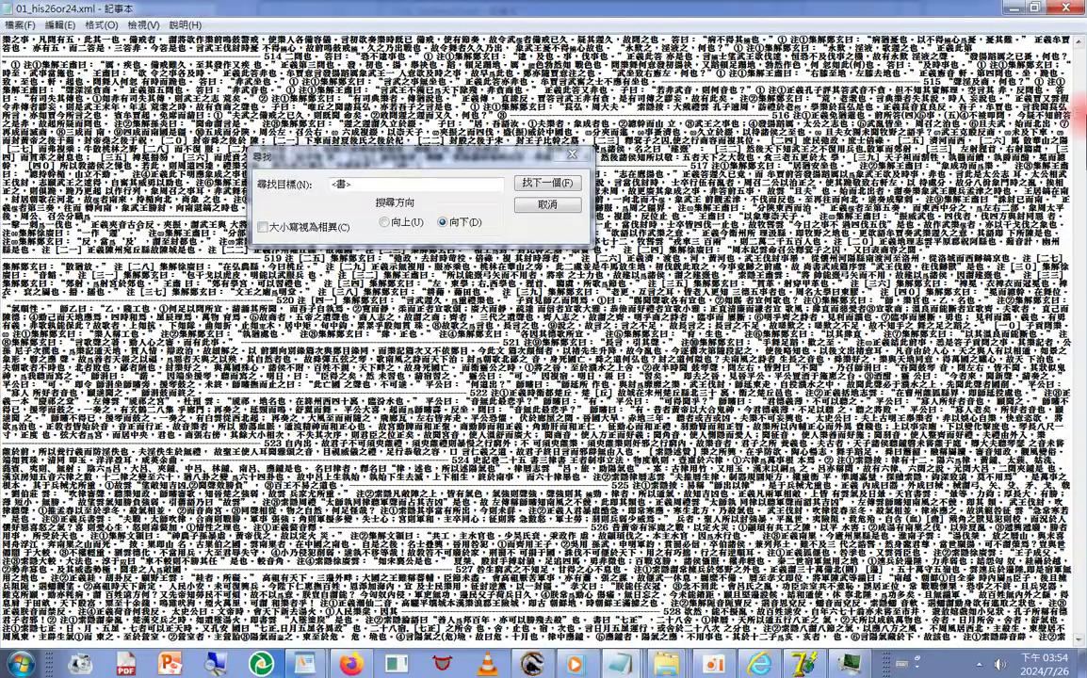
pyautogui.moveTo(1078, 94); pyautogui.dragTo(1081, 39)
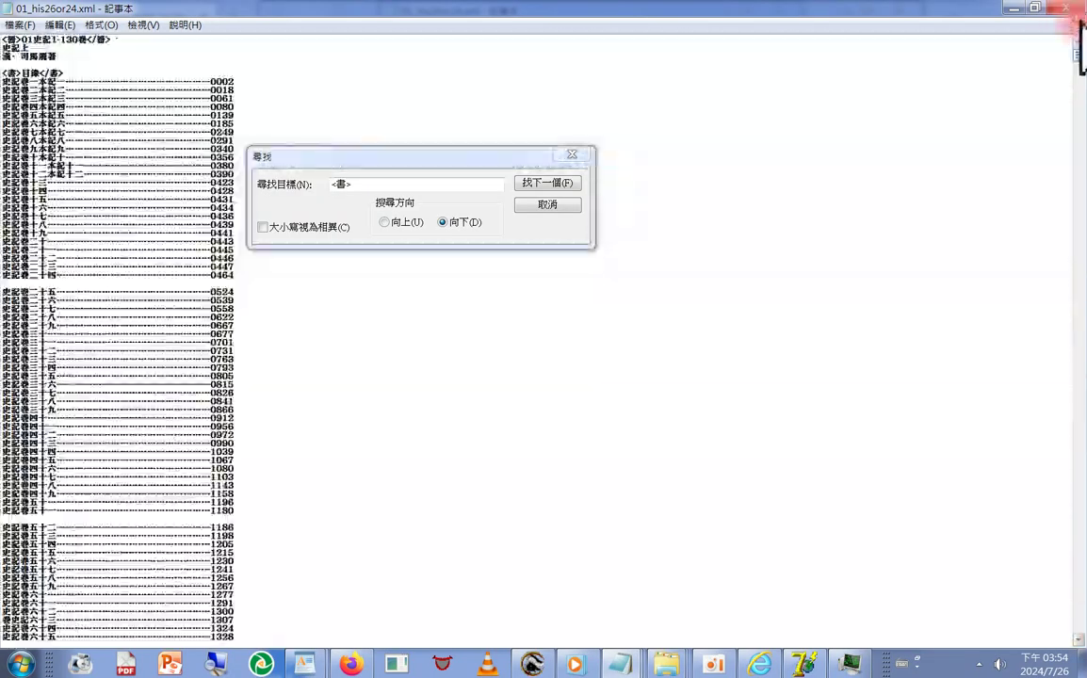
# Search downward for each <書> tag from the table of contents to the end of the document.
pyautogui.click(337, 152)
pyautogui.click(561, 202)
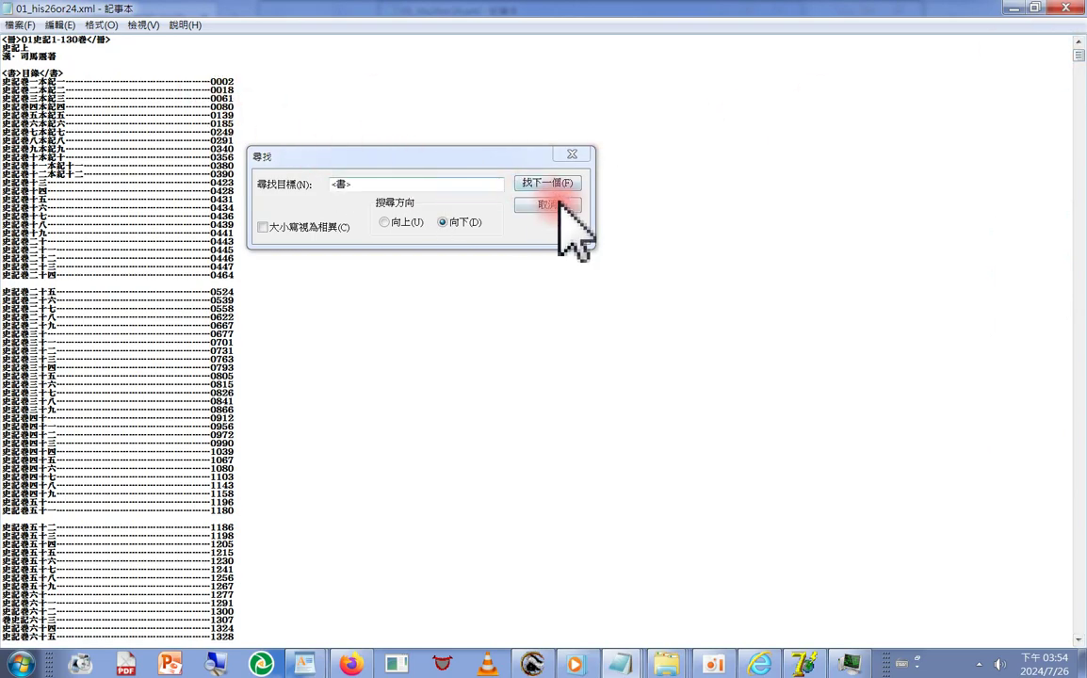
pyautogui.click(568, 183)
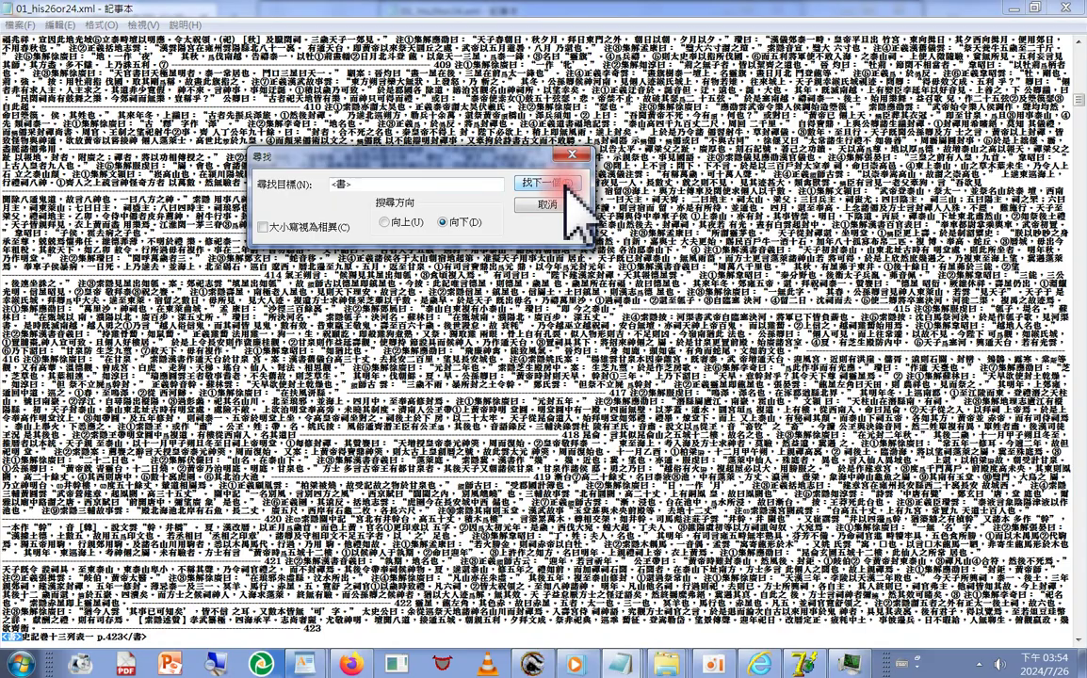
pyautogui.click(569, 183)
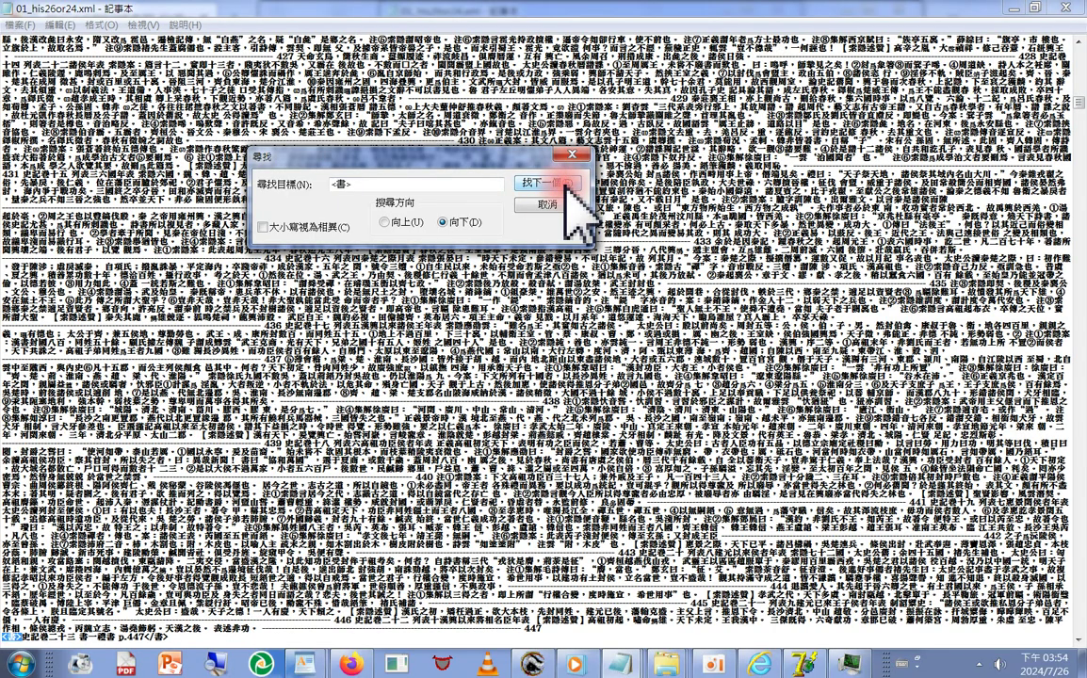
pyautogui.click(569, 183)
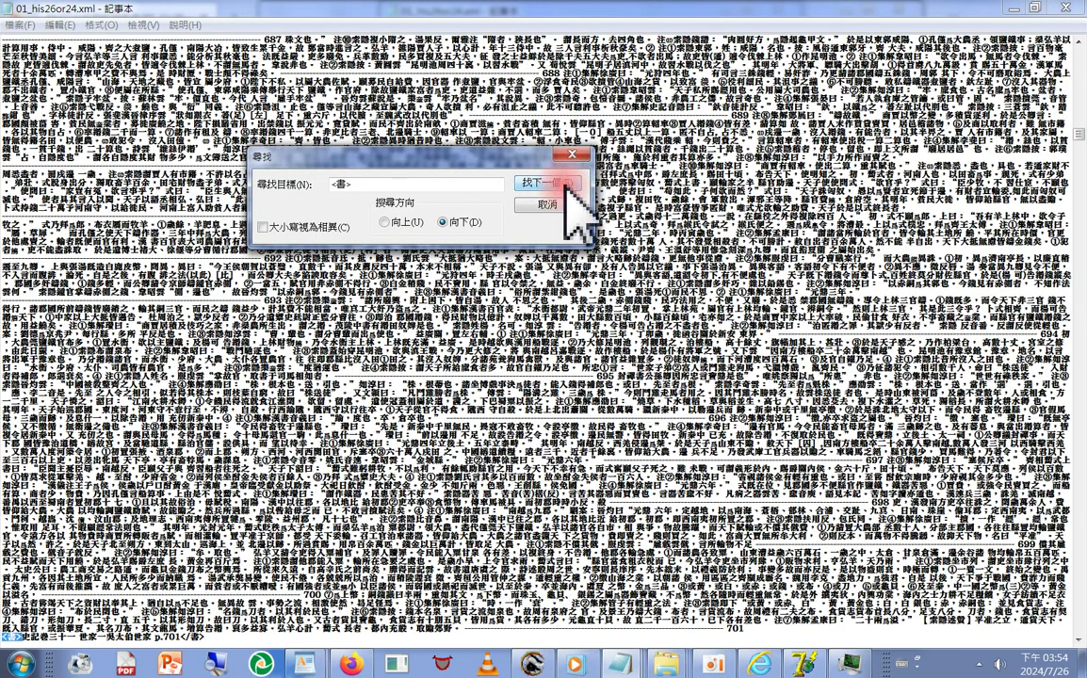
pyautogui.click(569, 183)
pyautogui.click(569, 183)
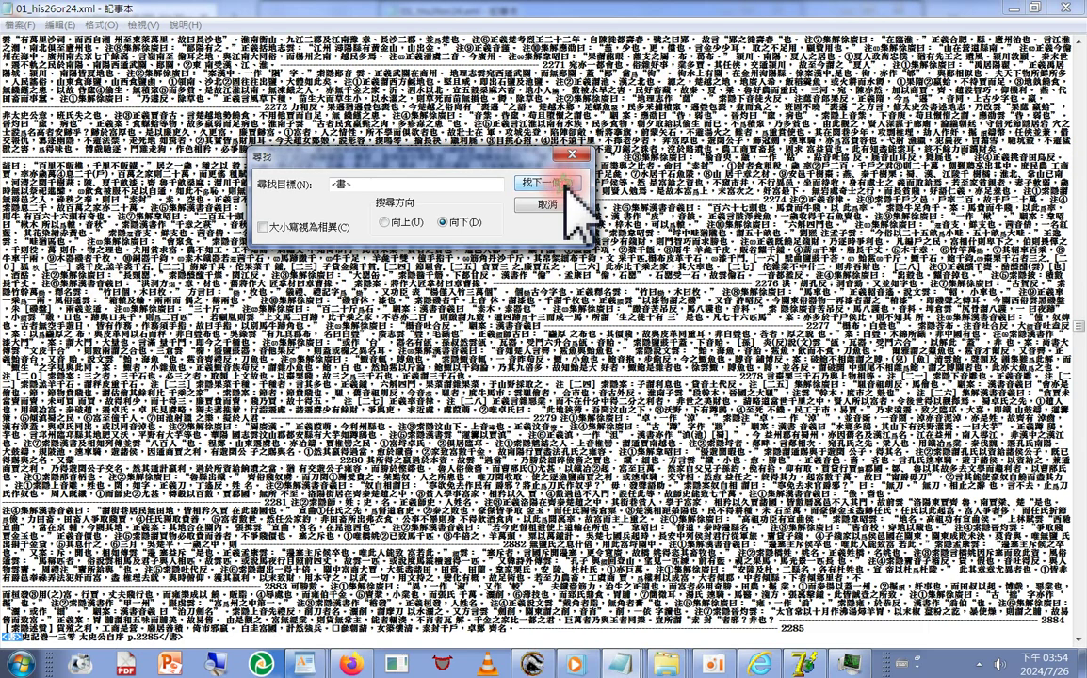
pyautogui.click(569, 183)
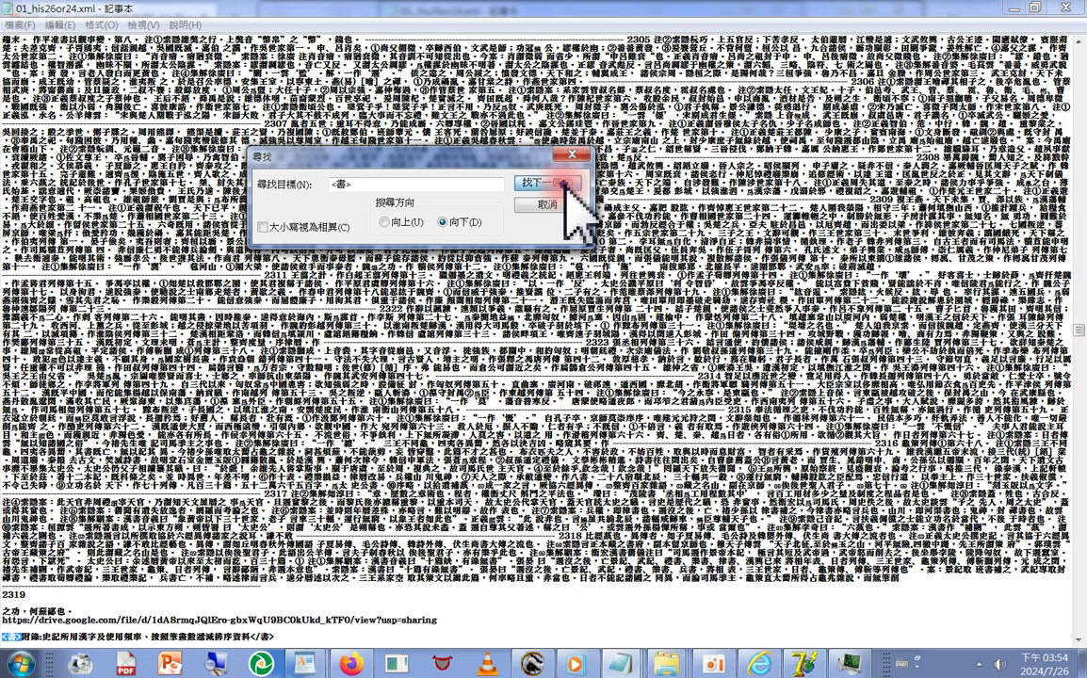
pyautogui.click(569, 183)
pyautogui.click(569, 182)
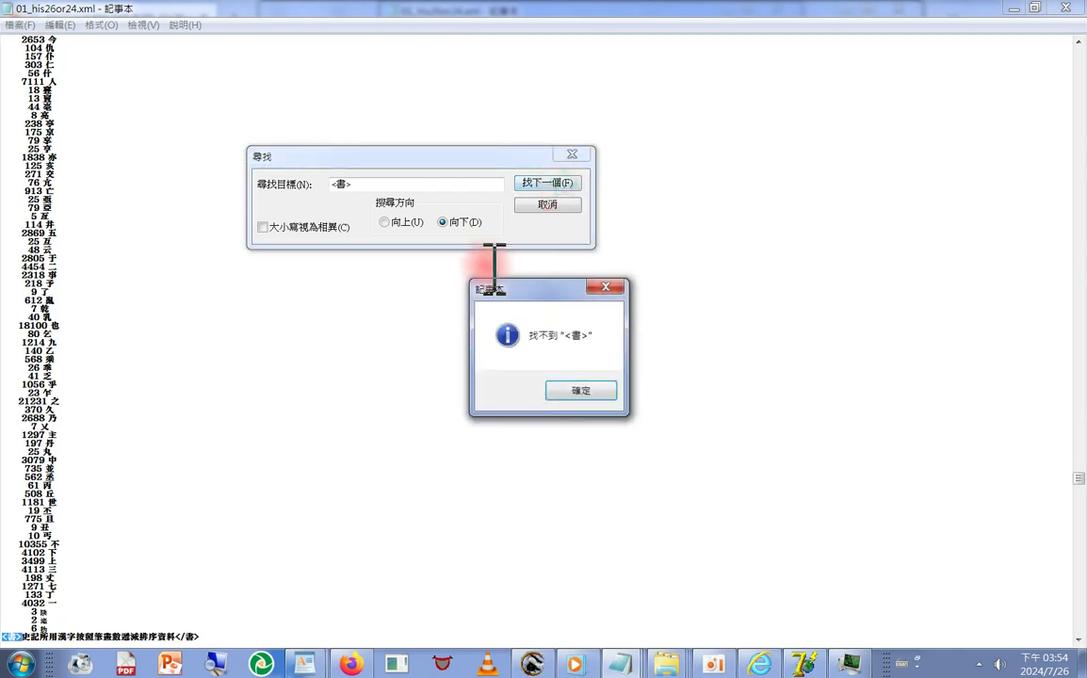
pyautogui.click(571, 390)
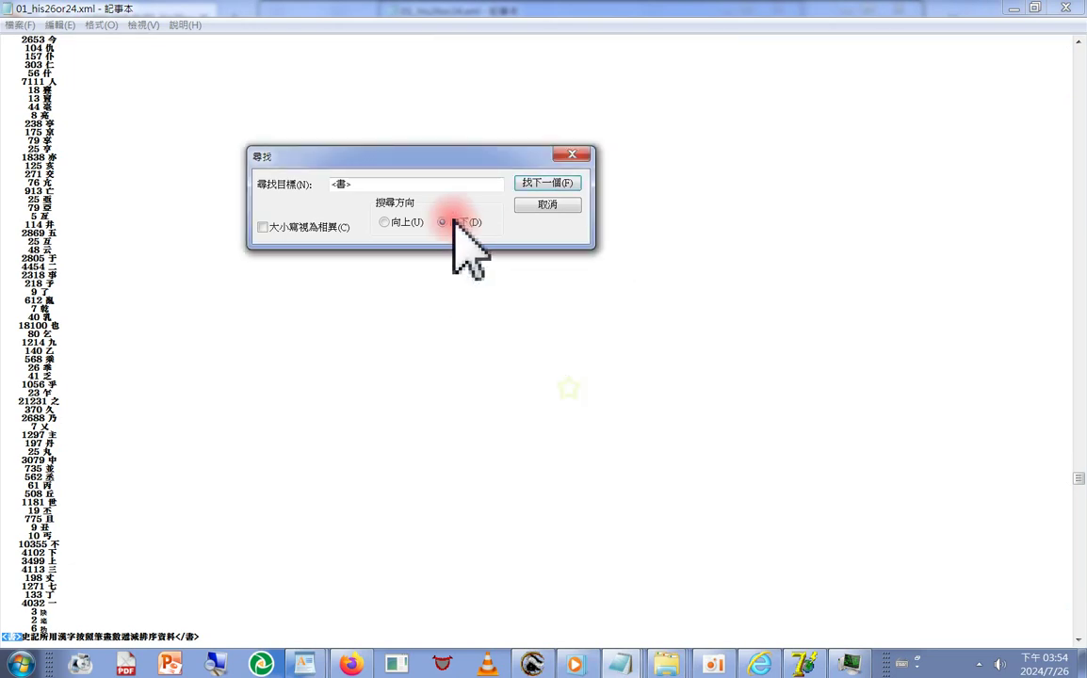
# Search upward through all the <书> tags back to the table of contents and return to the document's first line.
pyautogui.click(384, 221)
pyautogui.click(531, 183)
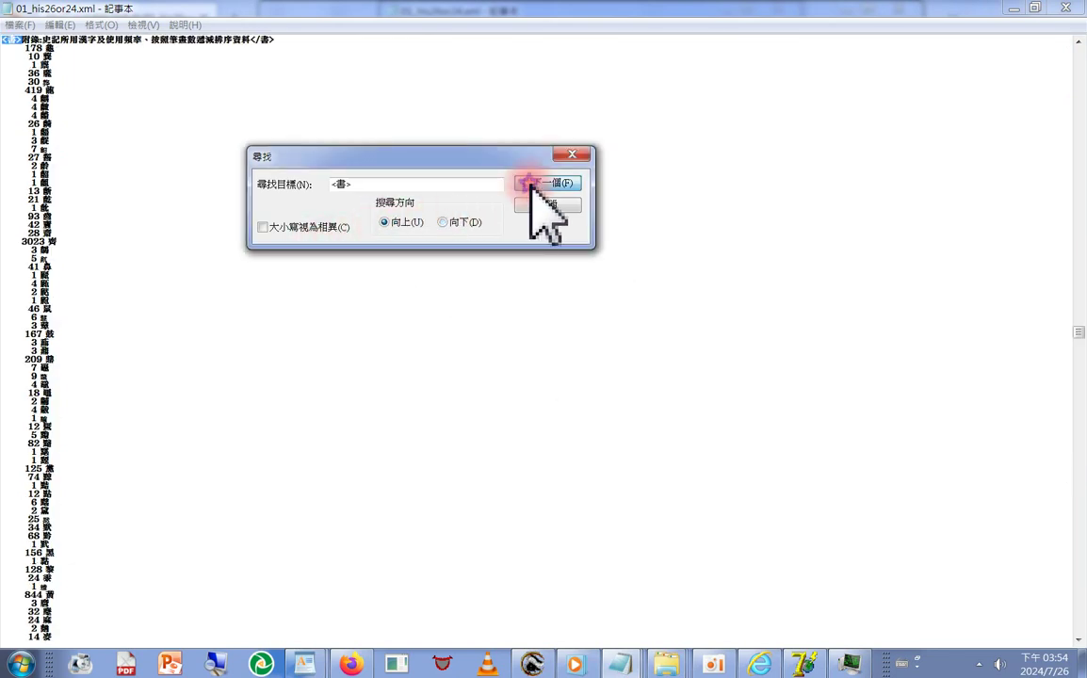
pyautogui.click(532, 181)
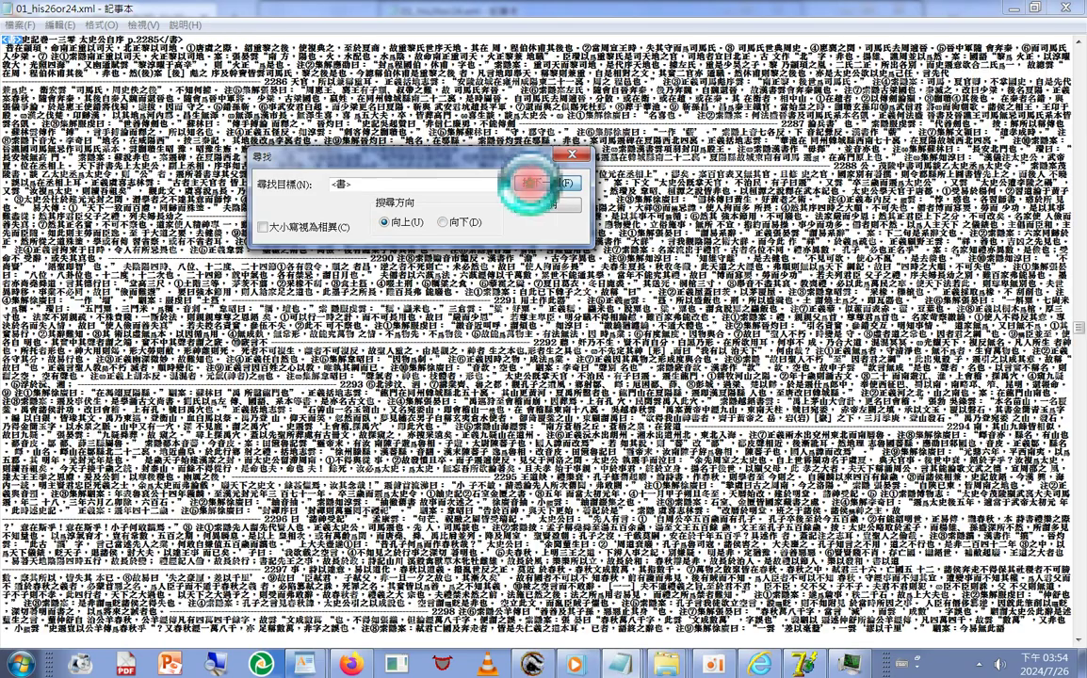
pyautogui.click(544, 209)
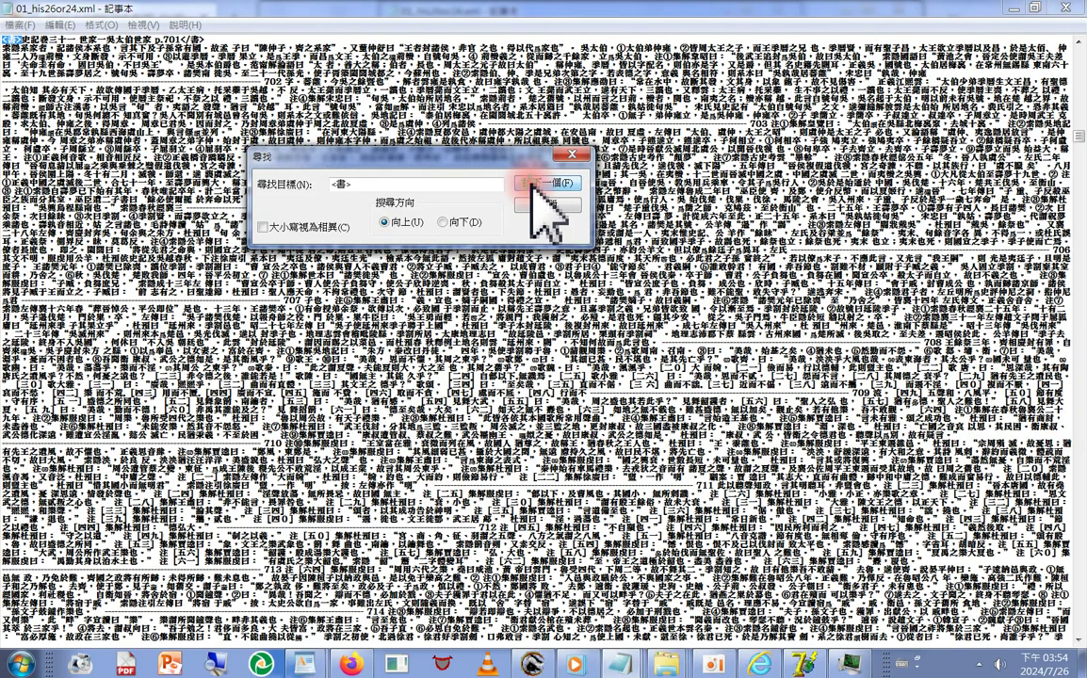
pyautogui.click(531, 185)
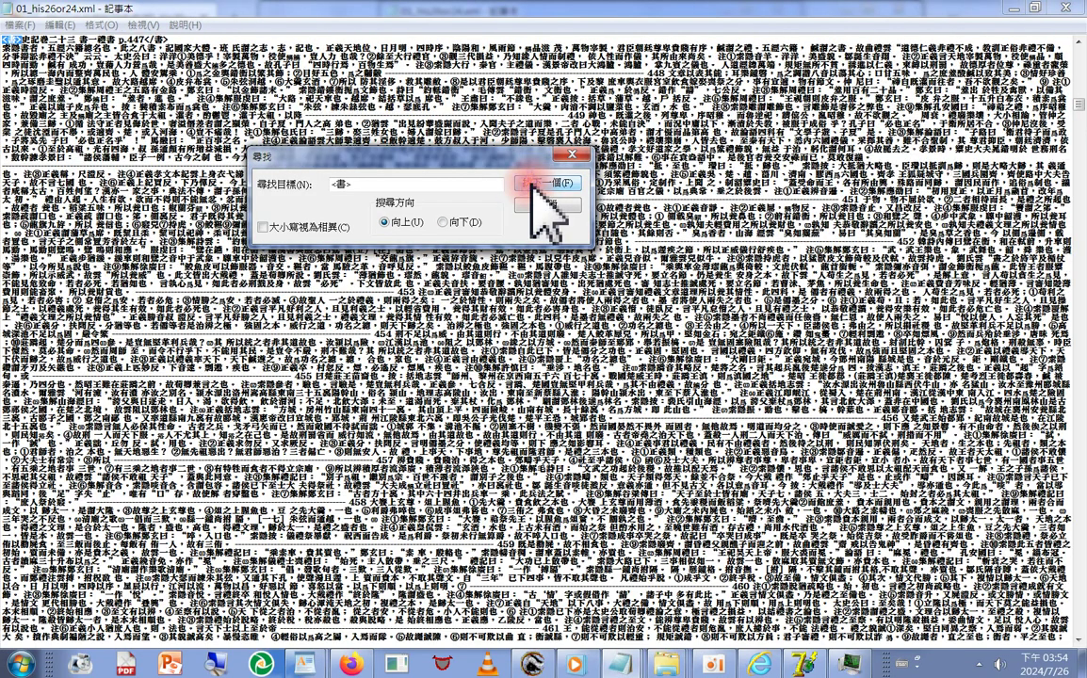
pyautogui.click(533, 183)
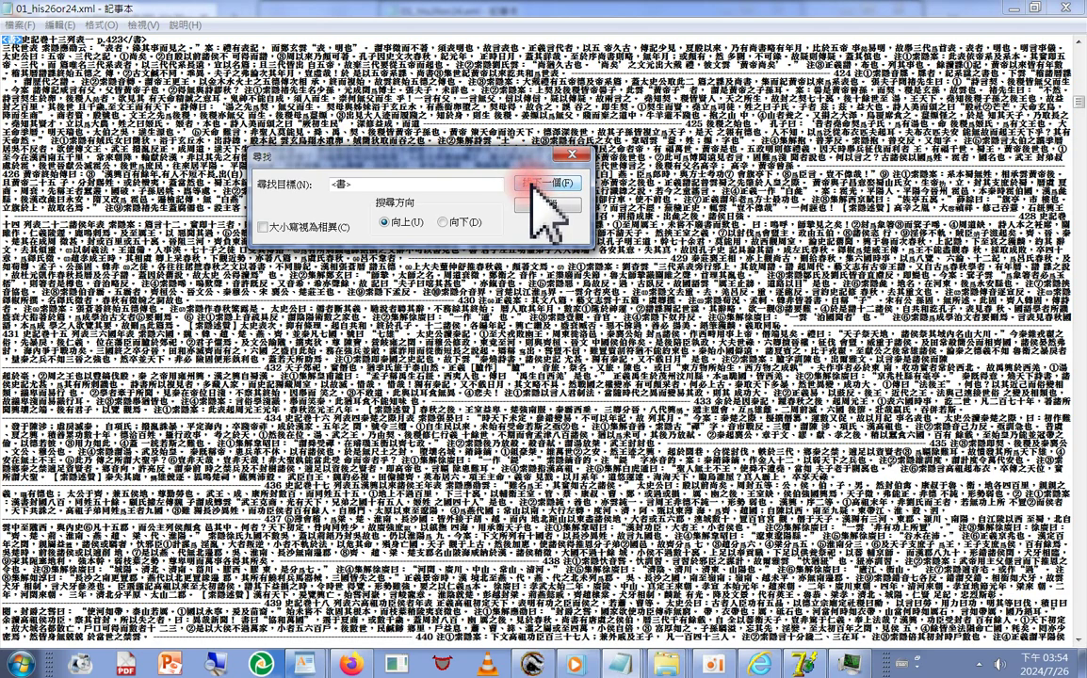
pyautogui.click(533, 183)
pyautogui.click(533, 182)
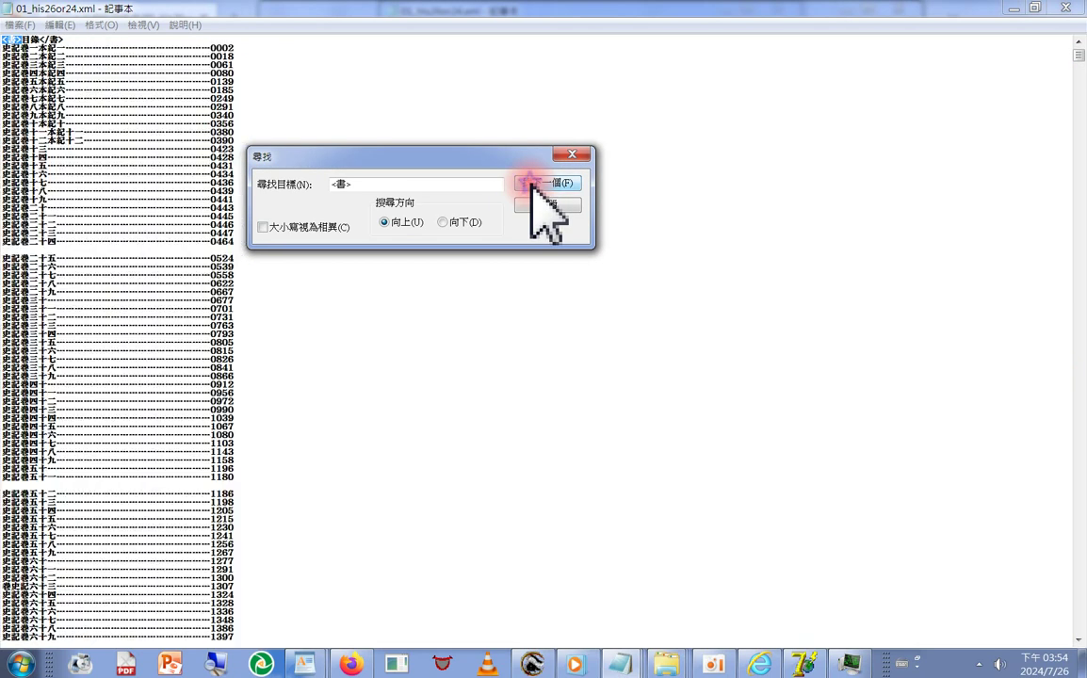
pyautogui.click(533, 183)
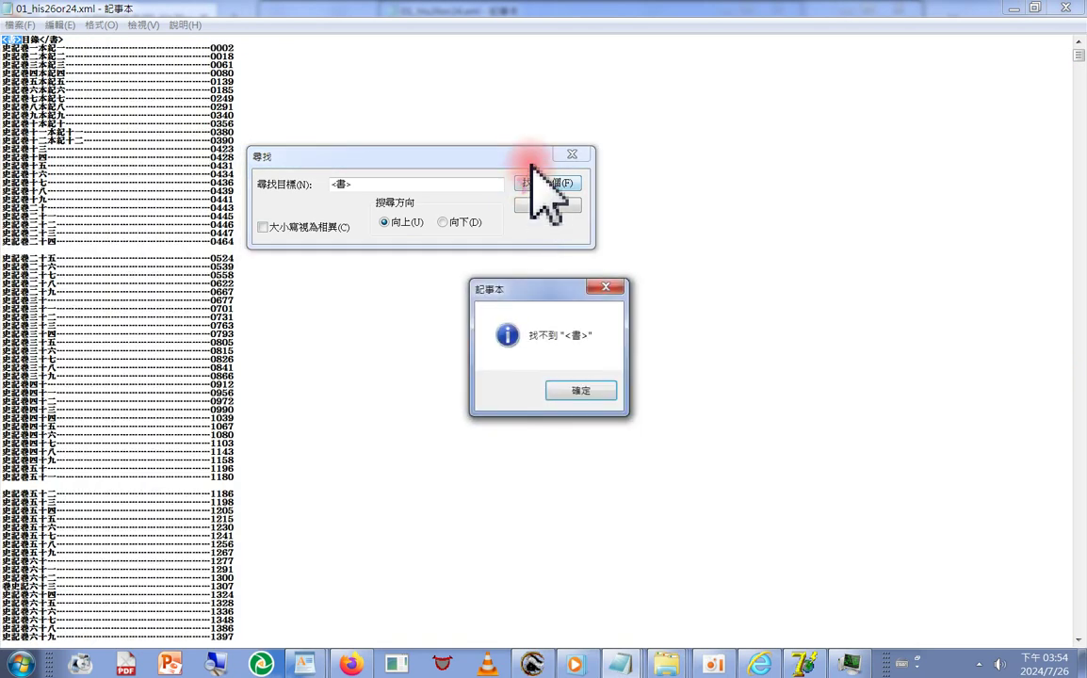
pyautogui.click(602, 286)
pyautogui.click(680, 187)
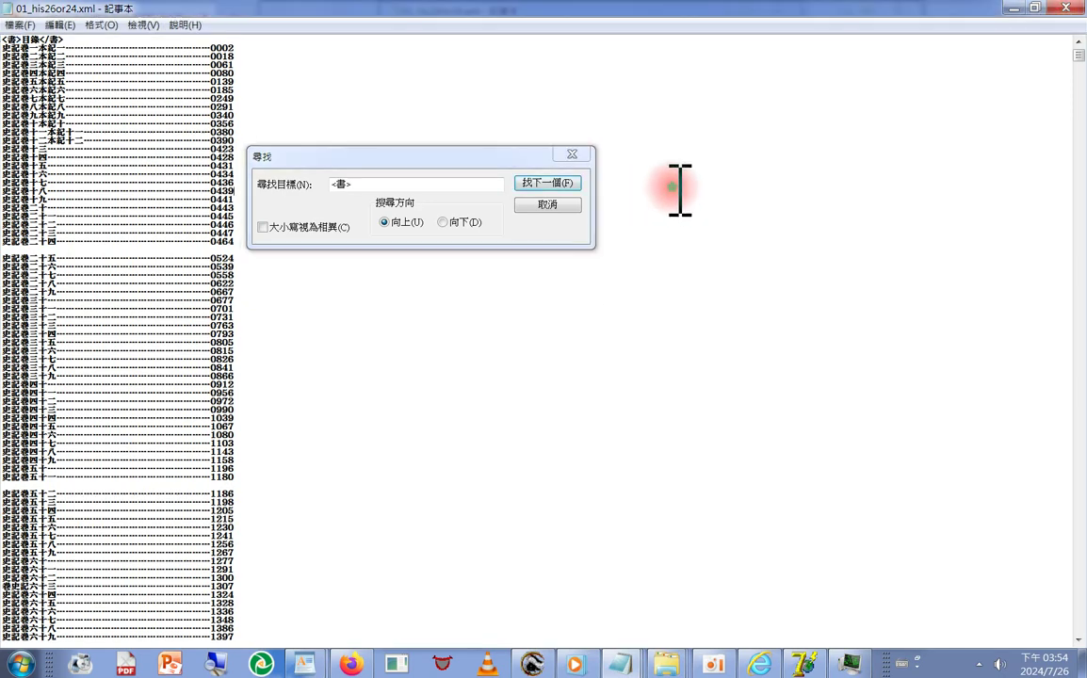
pyautogui.scroll(2, 673, 150)
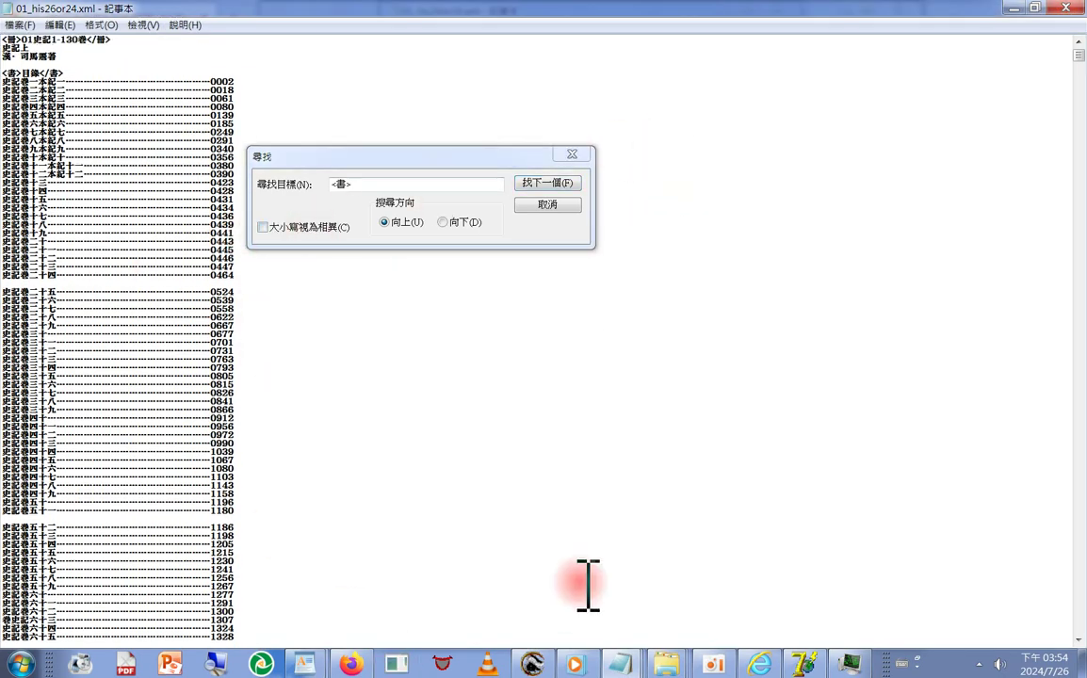
# Switch to Indexer, clear its file list and look in the 01_his26or24 folder for a list file without adding it.
pyautogui.click(802, 665)
pyautogui.click(115, 49)
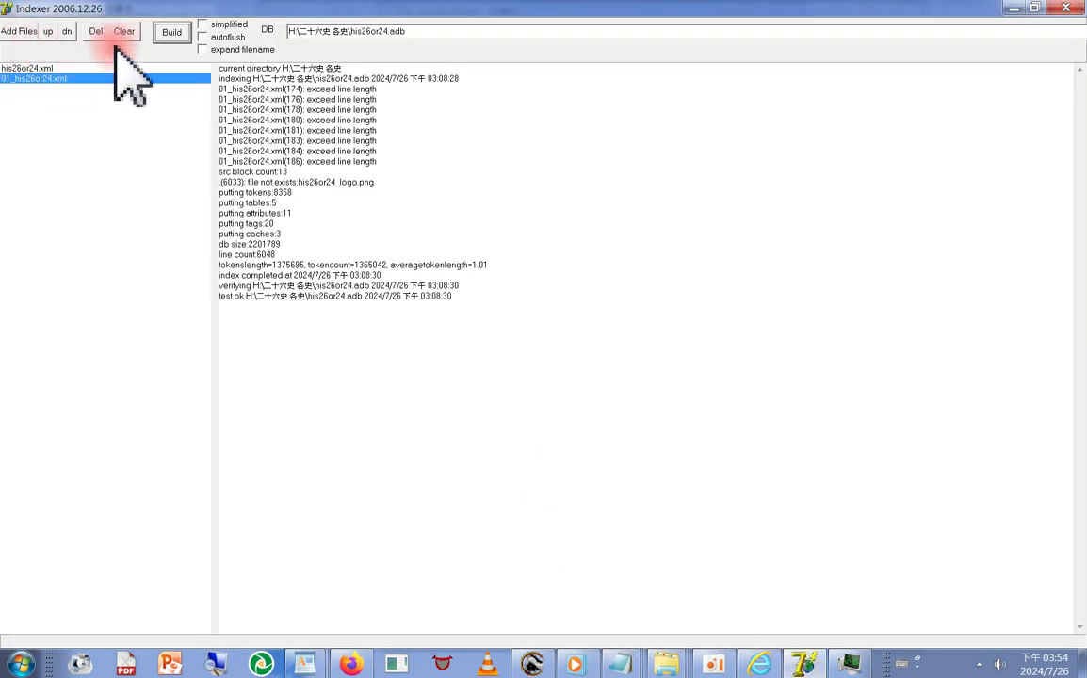
pyautogui.click(21, 34)
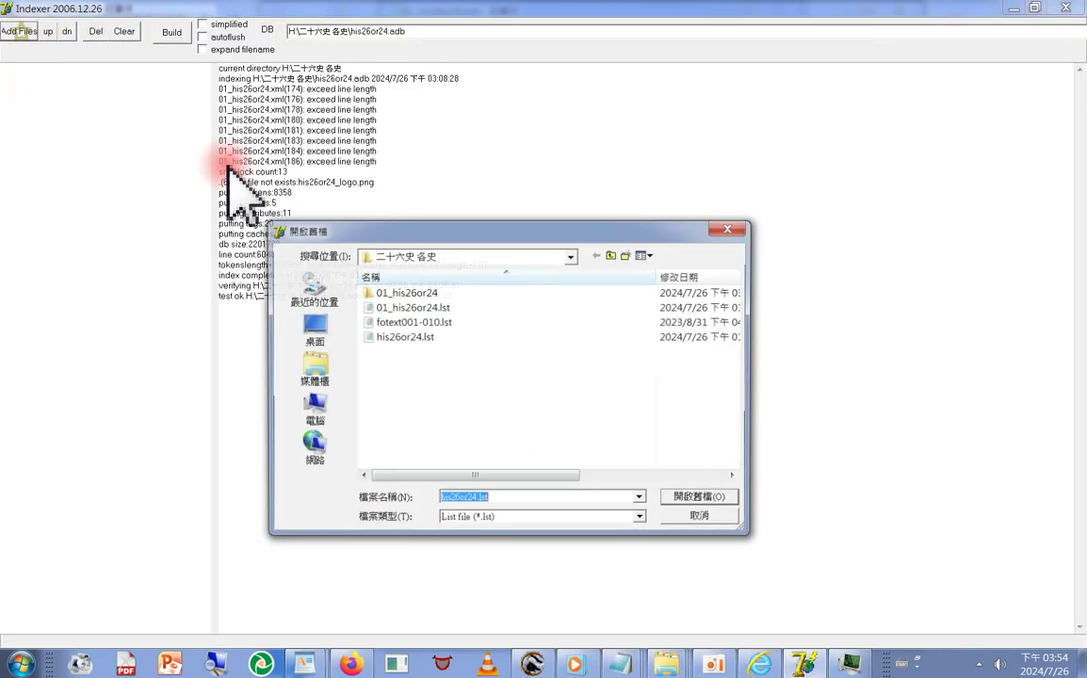
pyautogui.doubleClick(413, 292)
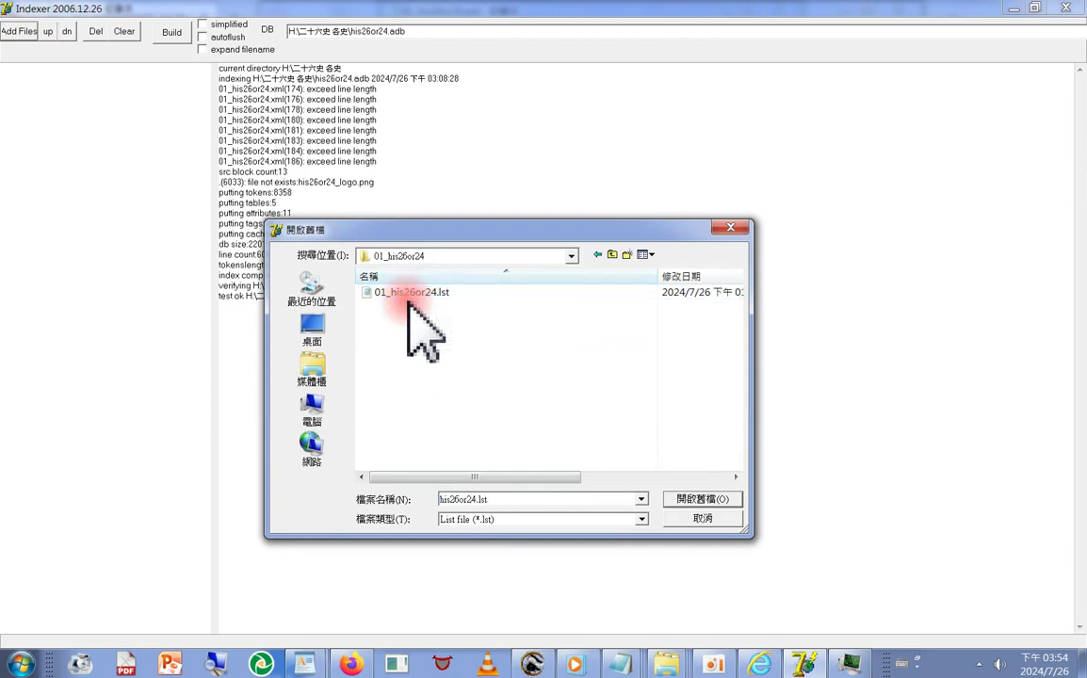
pyautogui.click(702, 521)
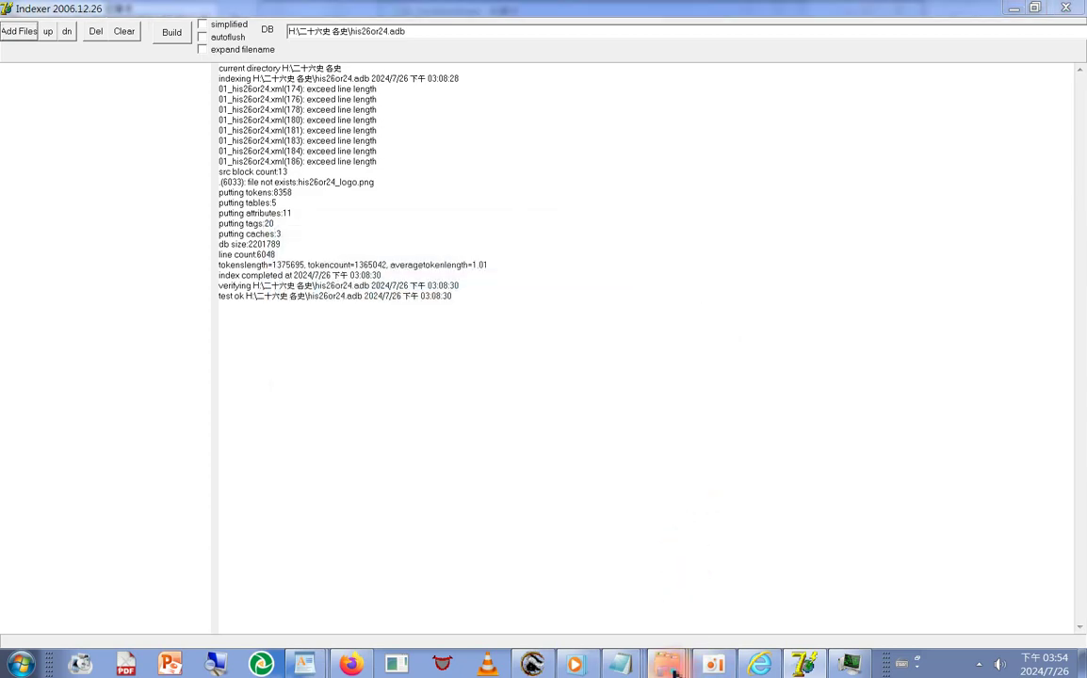
# Copy the 01_his26or24 folder from 二十六史 各史 and paste it into the root of drive H:.
pyautogui.moveTo(670, 670)
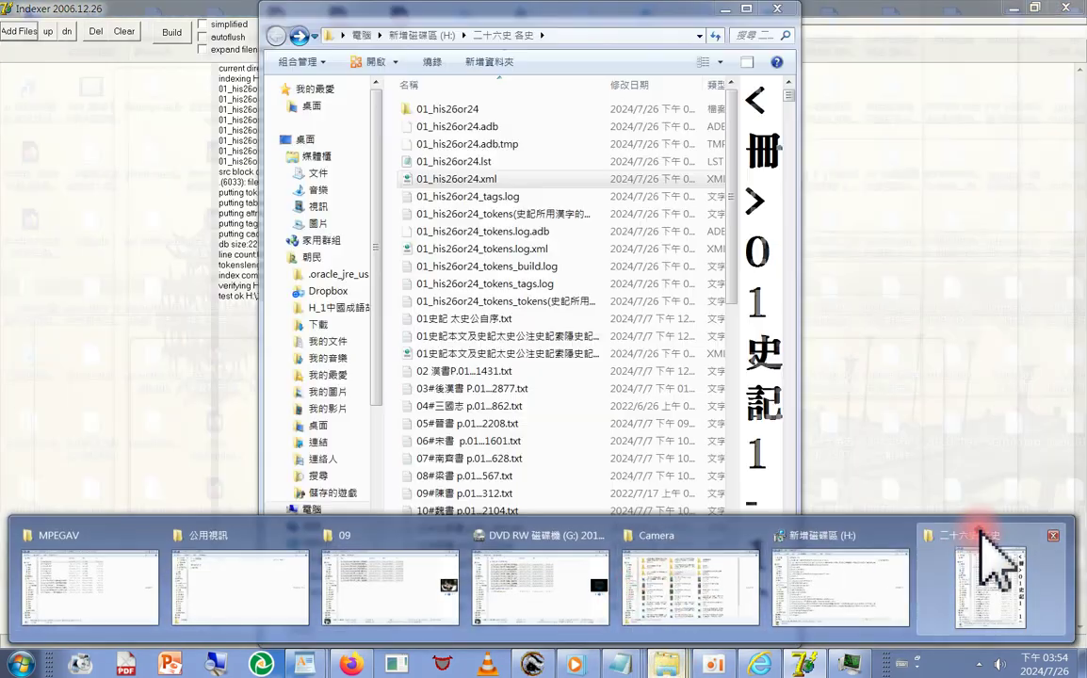
pyautogui.click(984, 546)
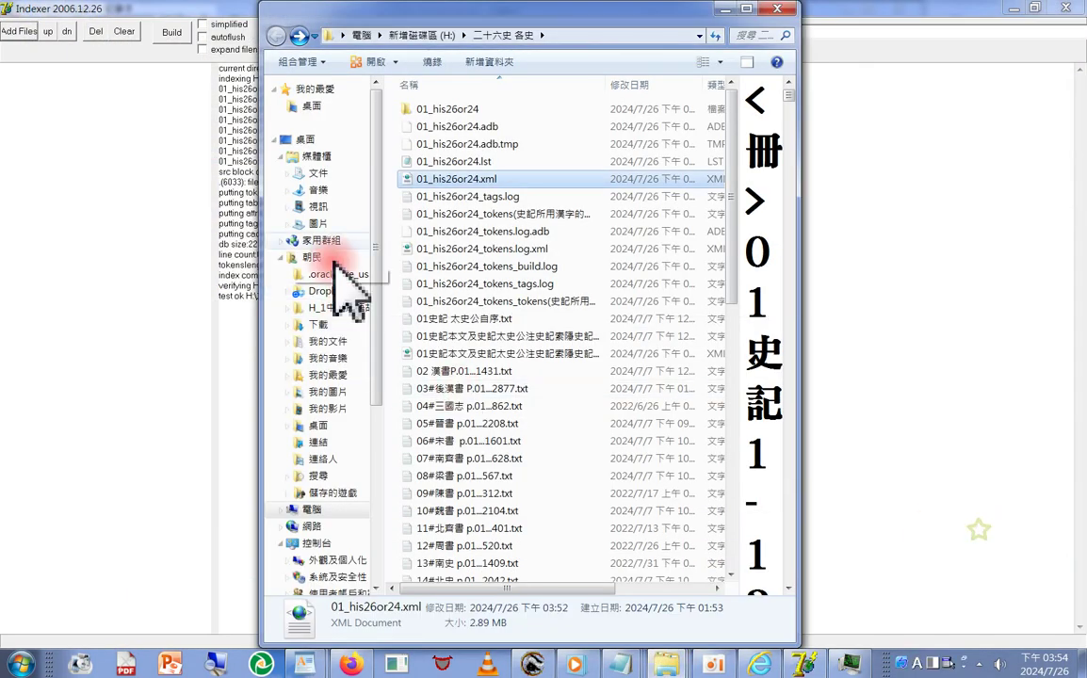
pyautogui.rightClick(414, 109)
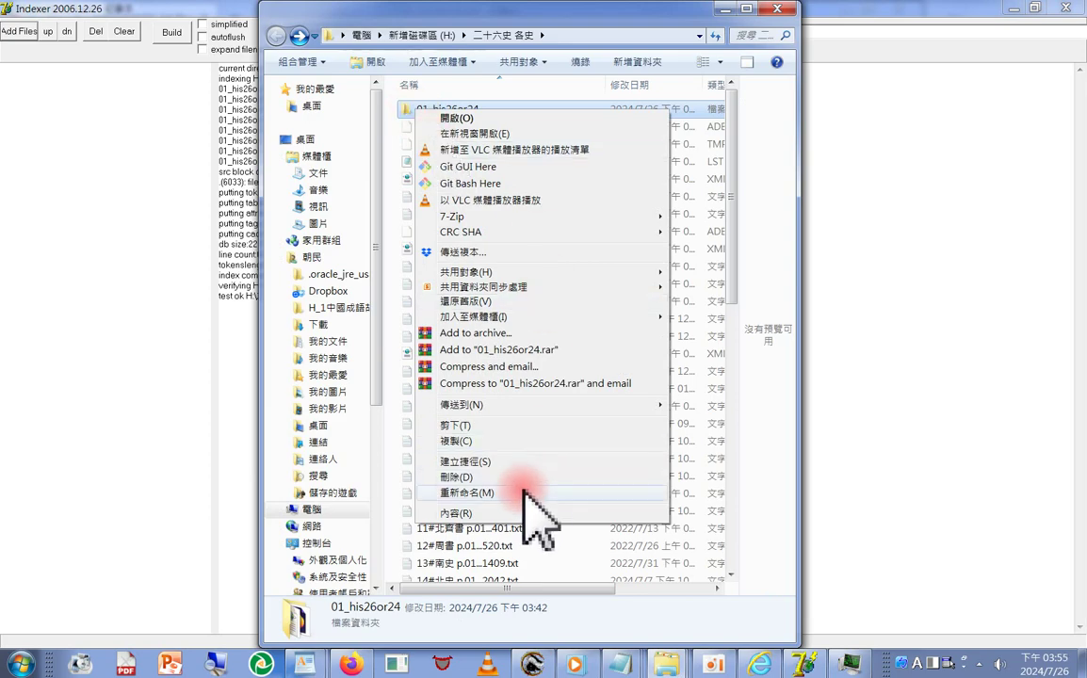
pyautogui.click(462, 440)
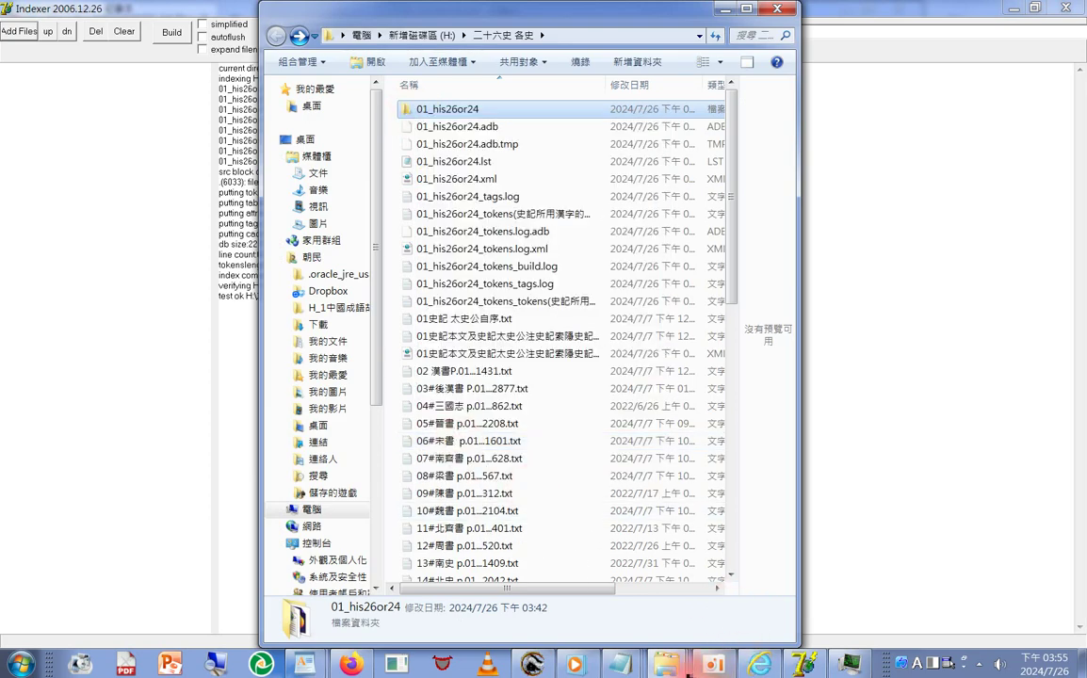
pyautogui.rightClick(437, 110)
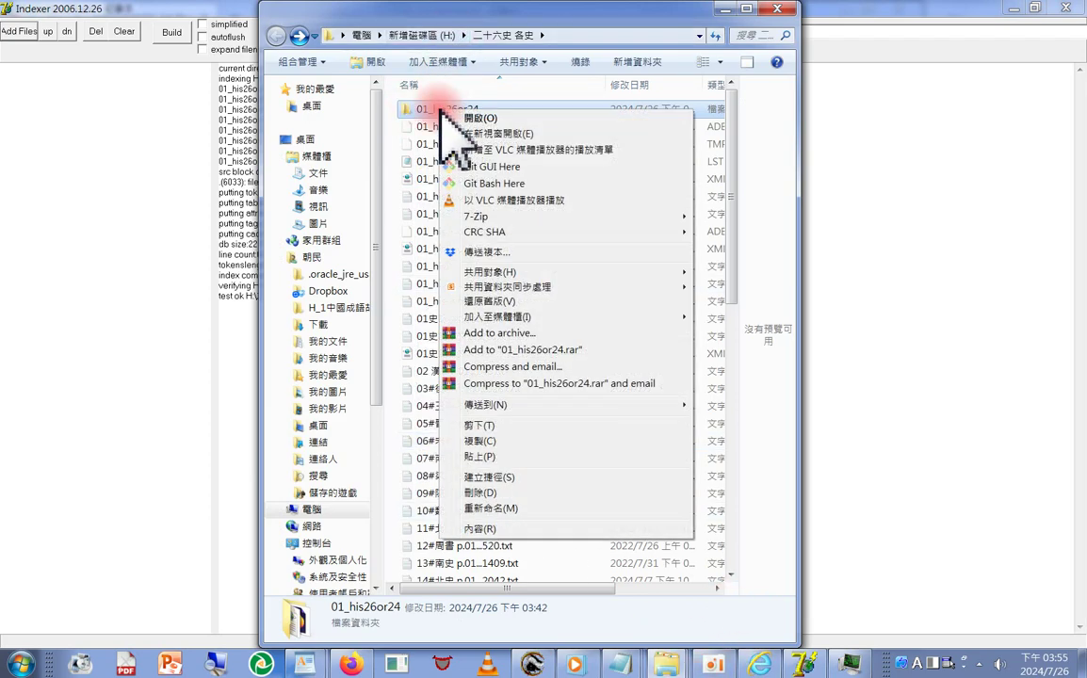
pyautogui.click(473, 441)
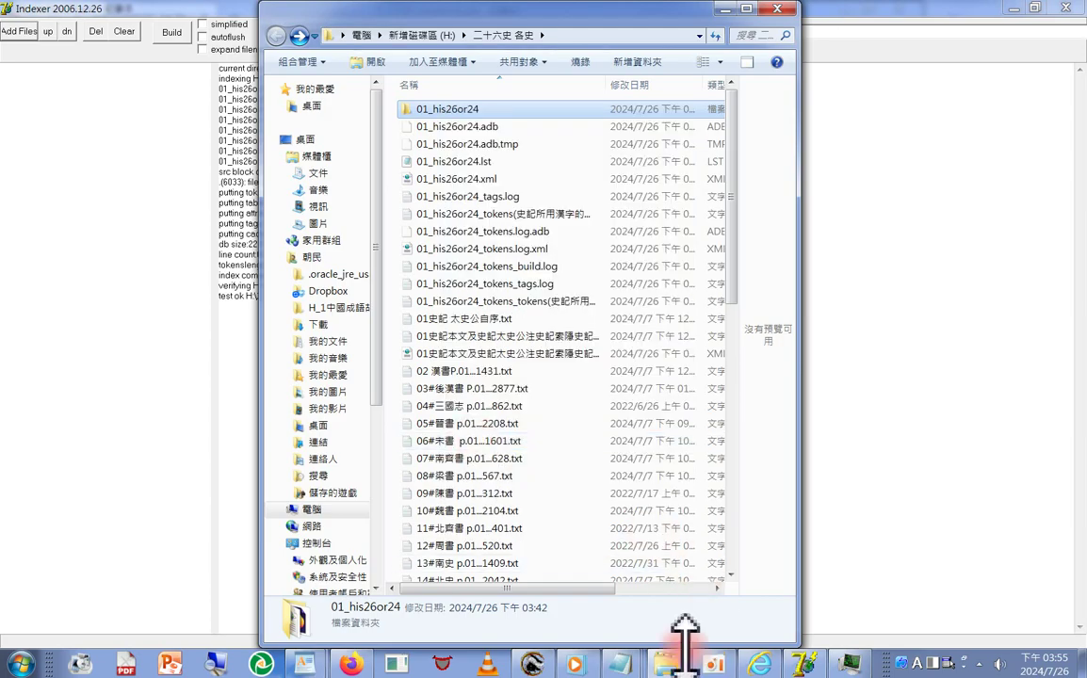
pyautogui.moveTo(633, 665)
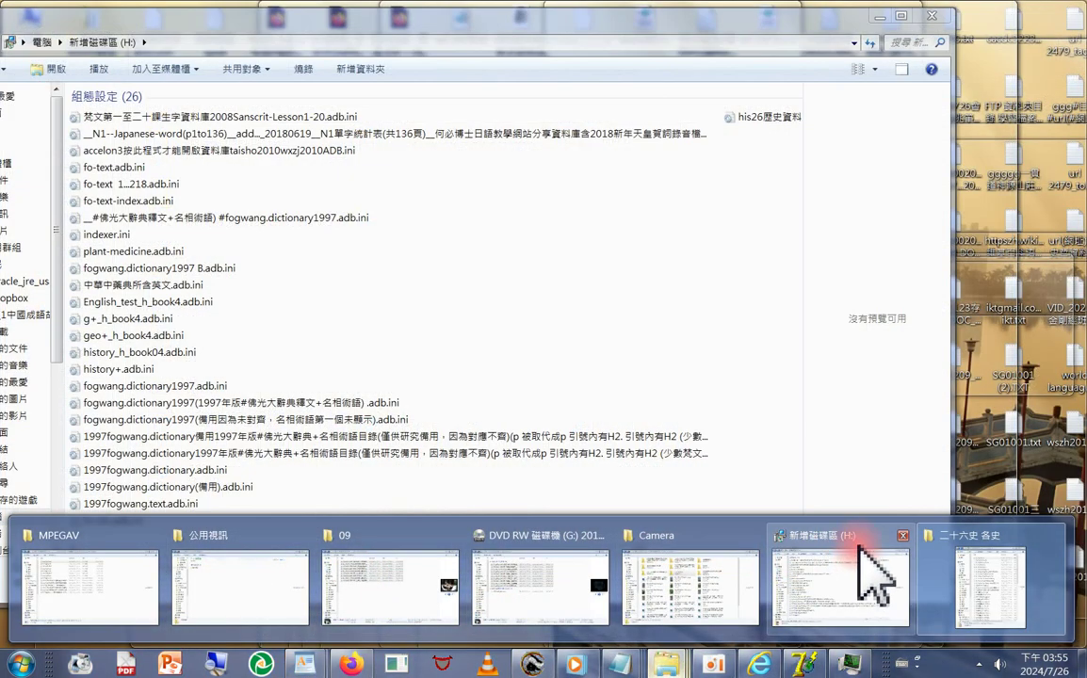
pyautogui.click(866, 569)
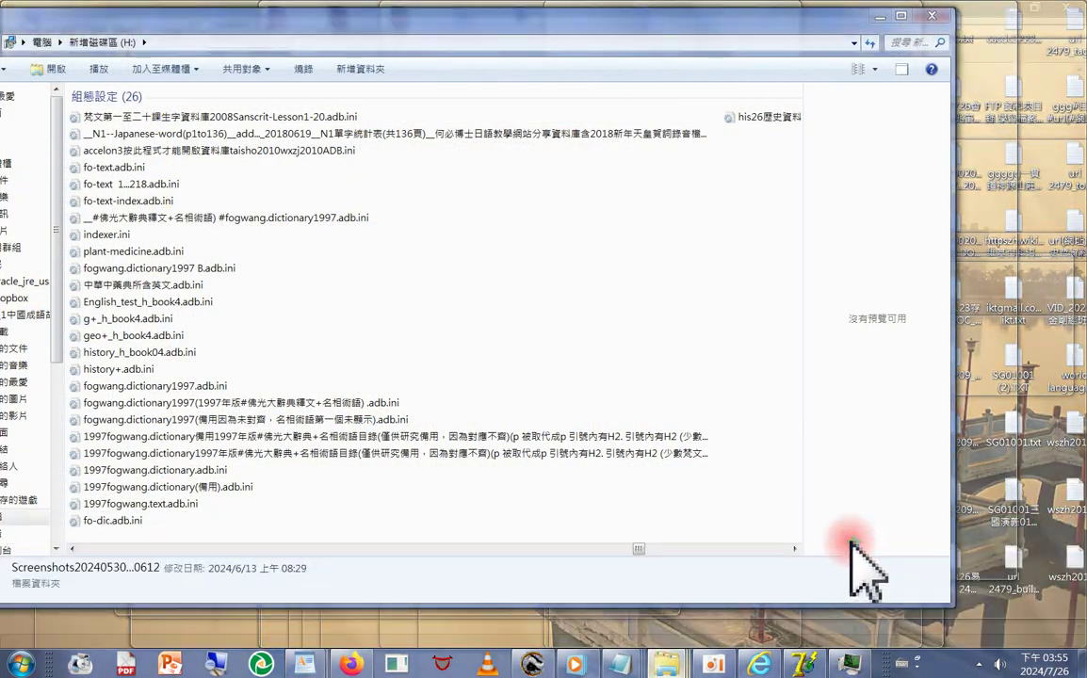
pyautogui.rightClick(377, 278)
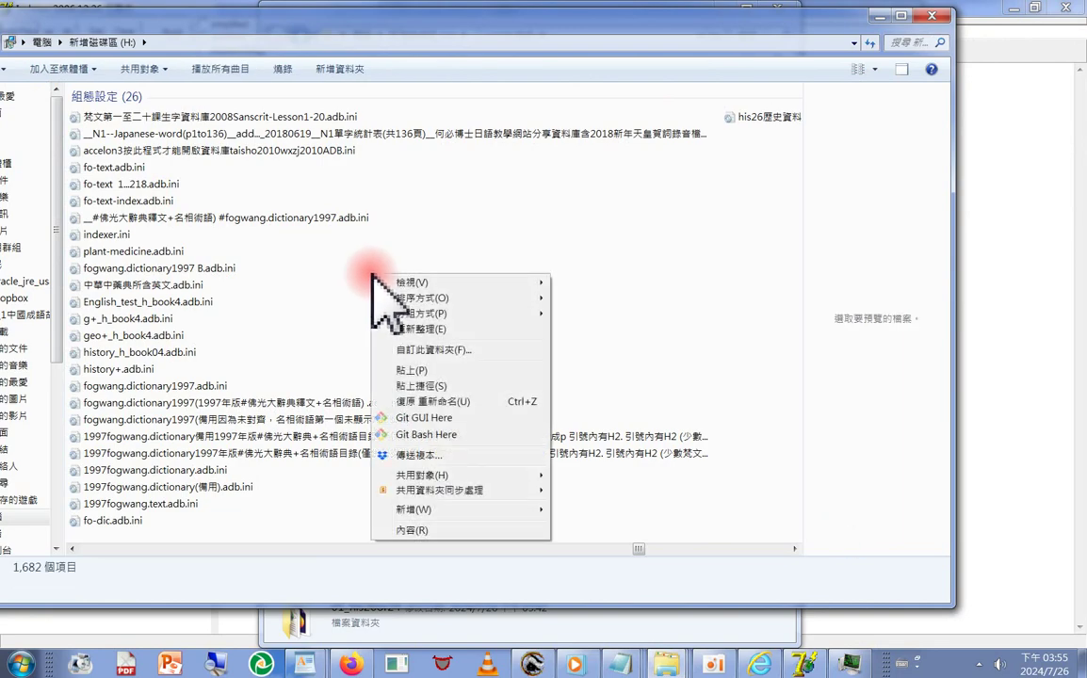
pyautogui.click(407, 370)
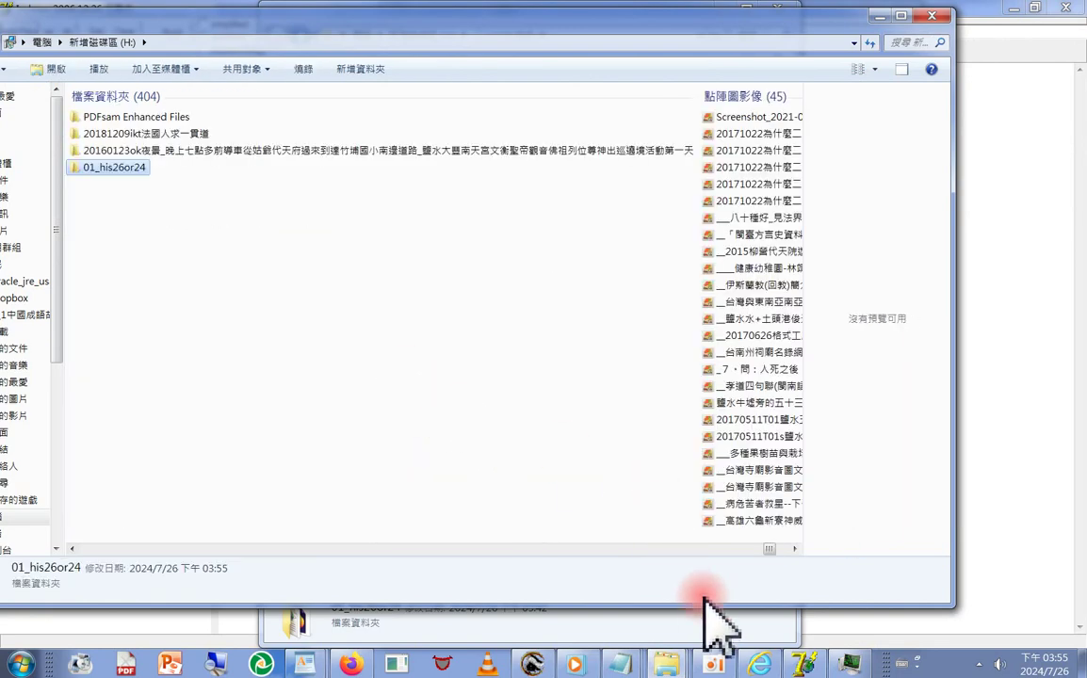
# Switch to Indexer, clear its file list, add 01_his26or24.lst from H:\01_his26or24 and build the database.
pyautogui.click(802, 664)
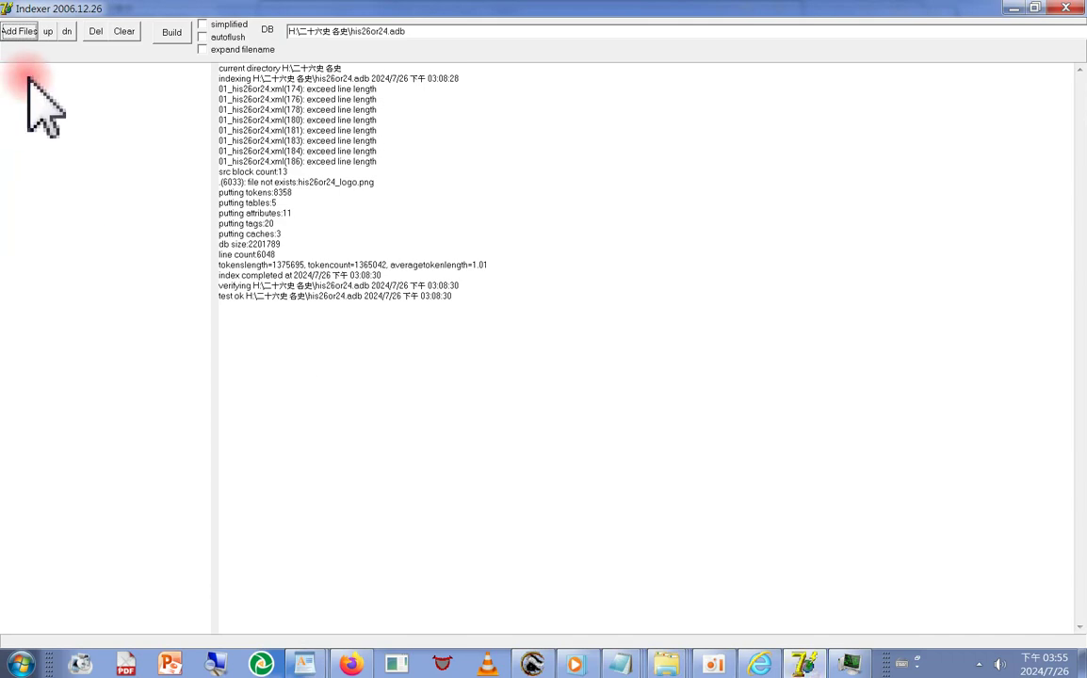
pyautogui.click(125, 31)
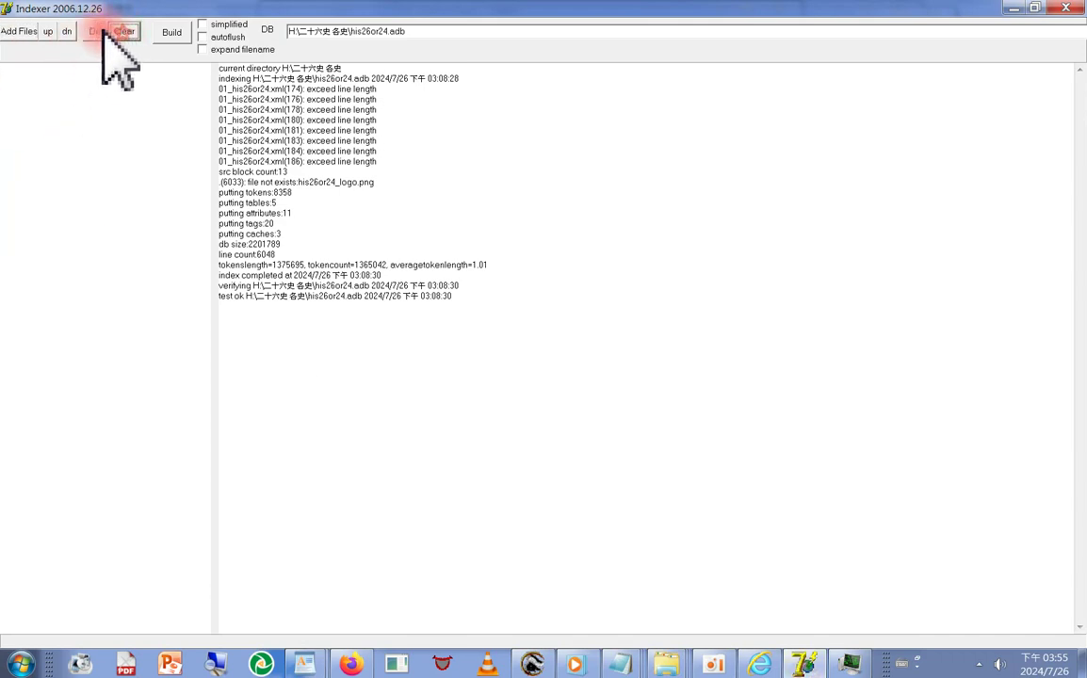
pyautogui.click(26, 31)
pyautogui.click(311, 411)
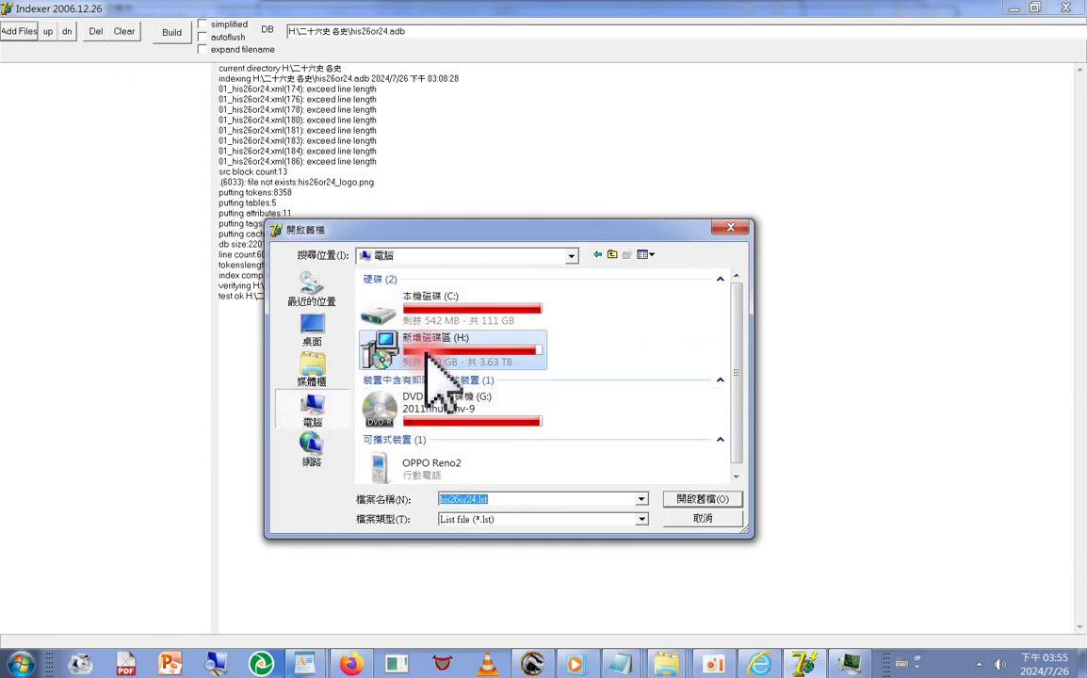
pyautogui.doubleClick(424, 352)
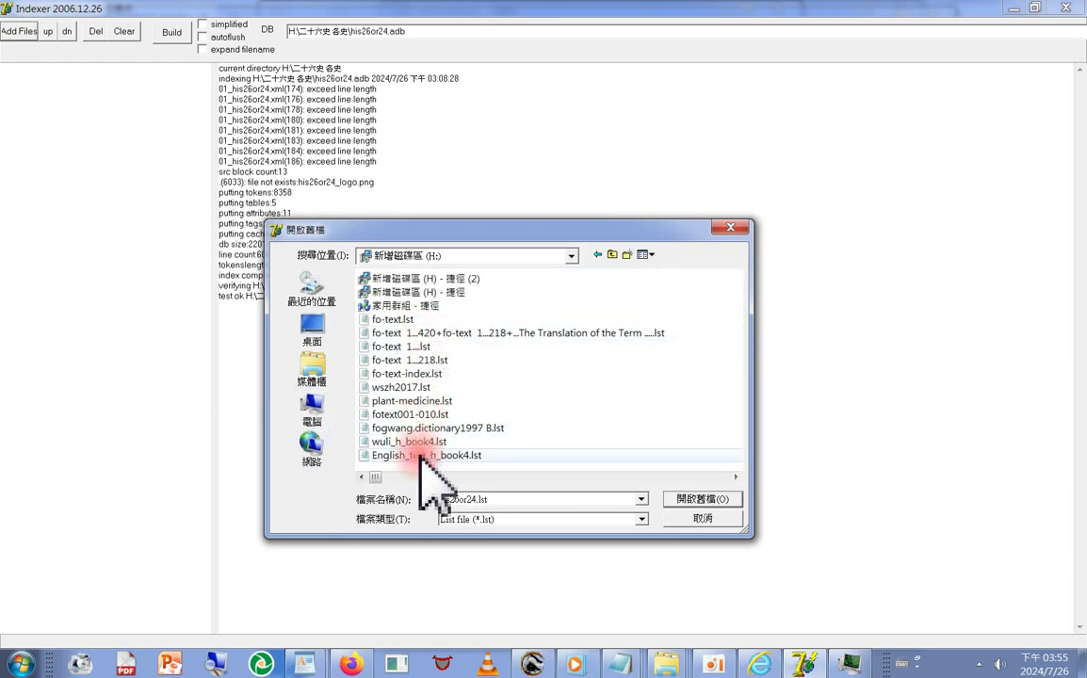
pyautogui.moveTo(381, 478)
pyautogui.mouseDown()
pyautogui.moveTo(456, 477)
pyautogui.moveTo(391, 478)
pyautogui.mouseUp()
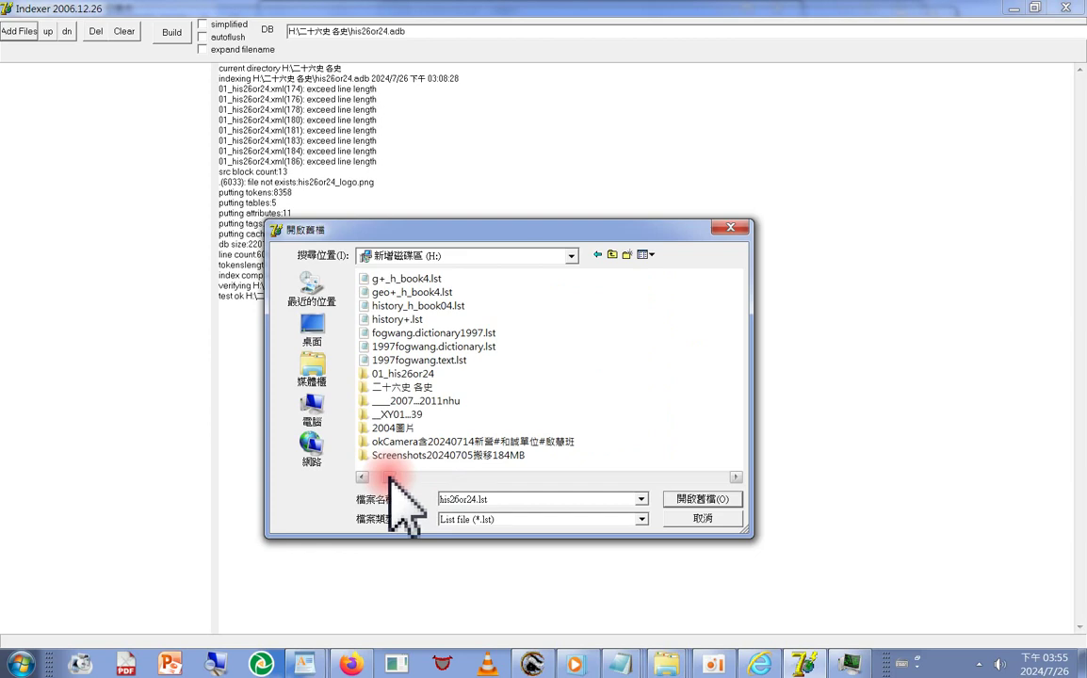
pyautogui.doubleClick(403, 373)
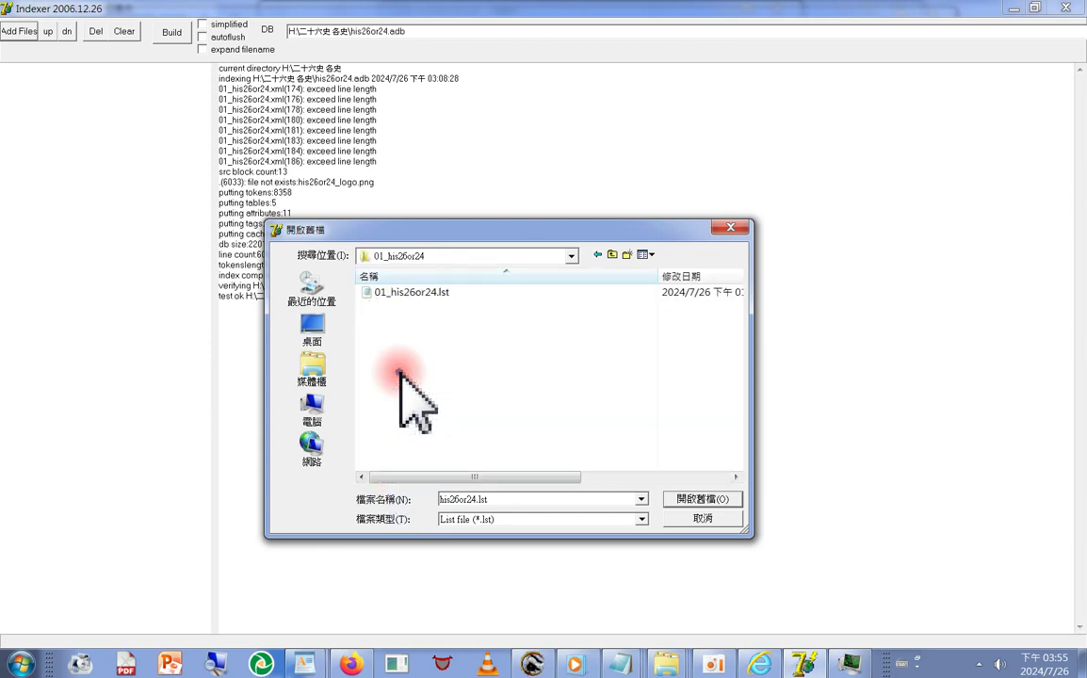
pyautogui.doubleClick(411, 292)
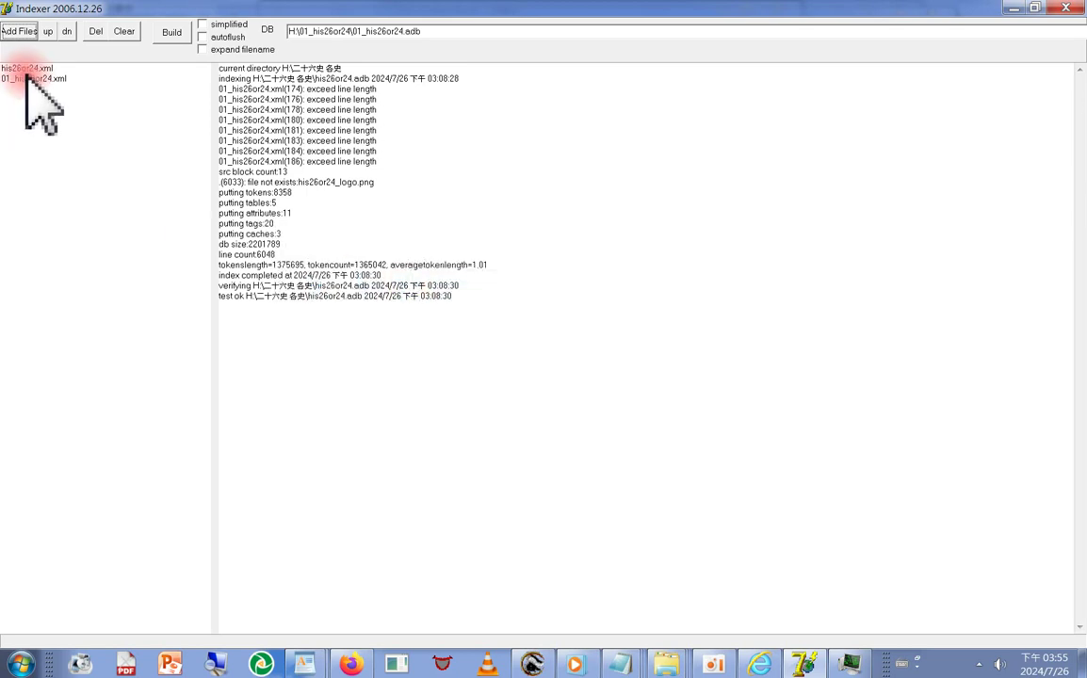
pyautogui.click(170, 32)
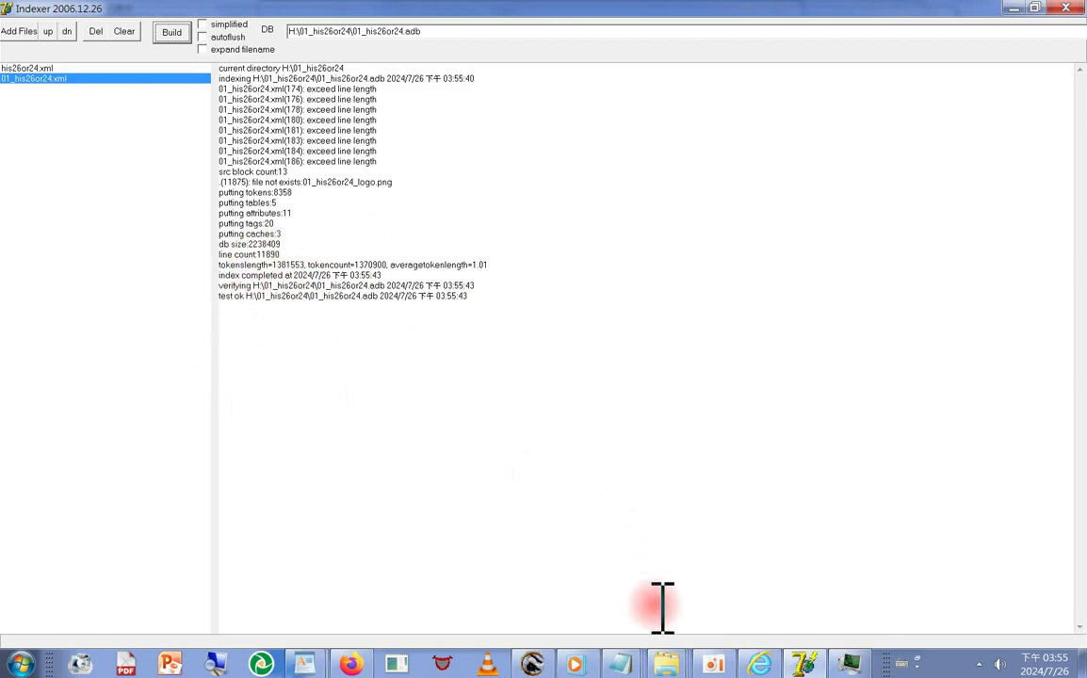
# Switch to the drive H: Explorer window, open its 01_his26or24 folder in a new window and select 01_his26or24.adb.
pyautogui.moveTo(659, 654)
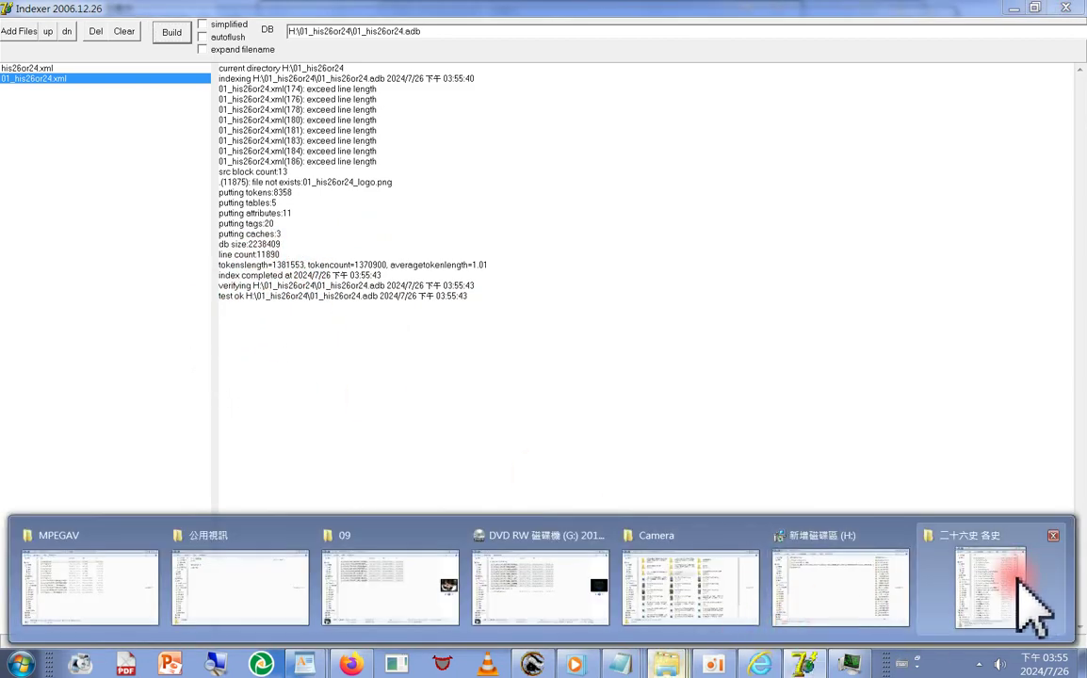
pyautogui.moveTo(876, 633)
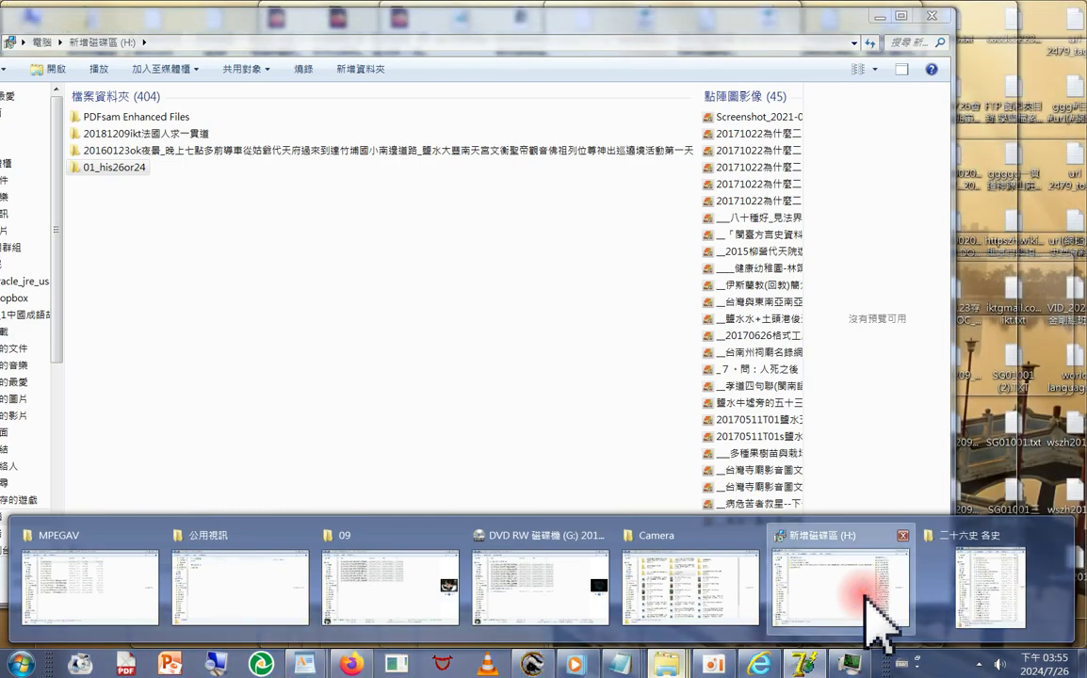
pyautogui.click(867, 595)
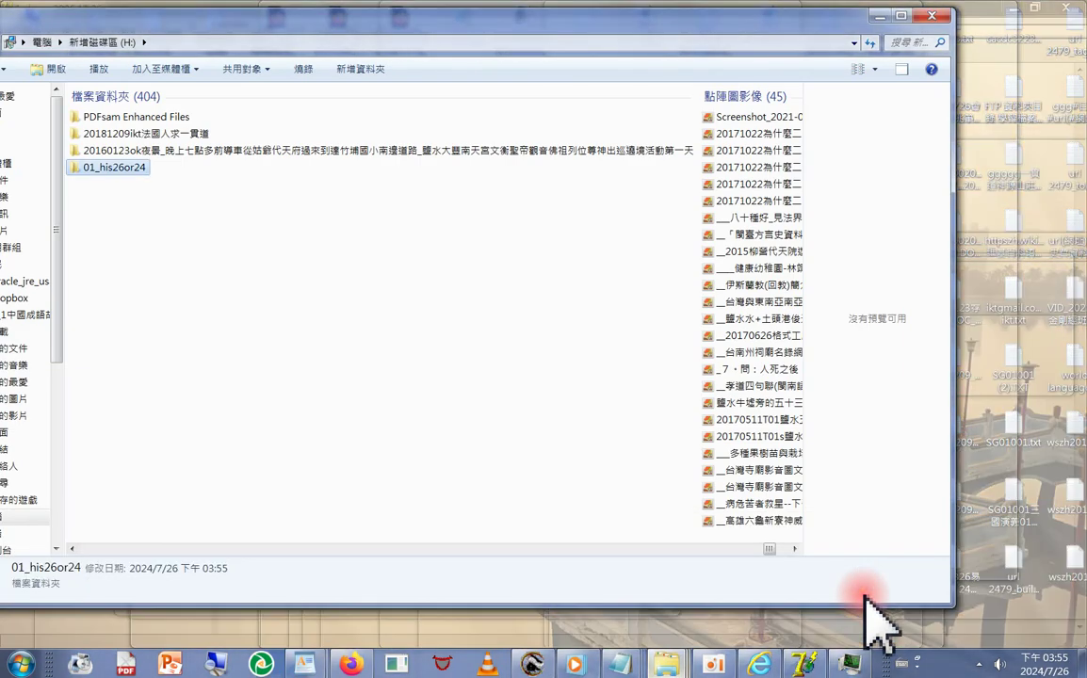
pyautogui.rightClick(138, 169)
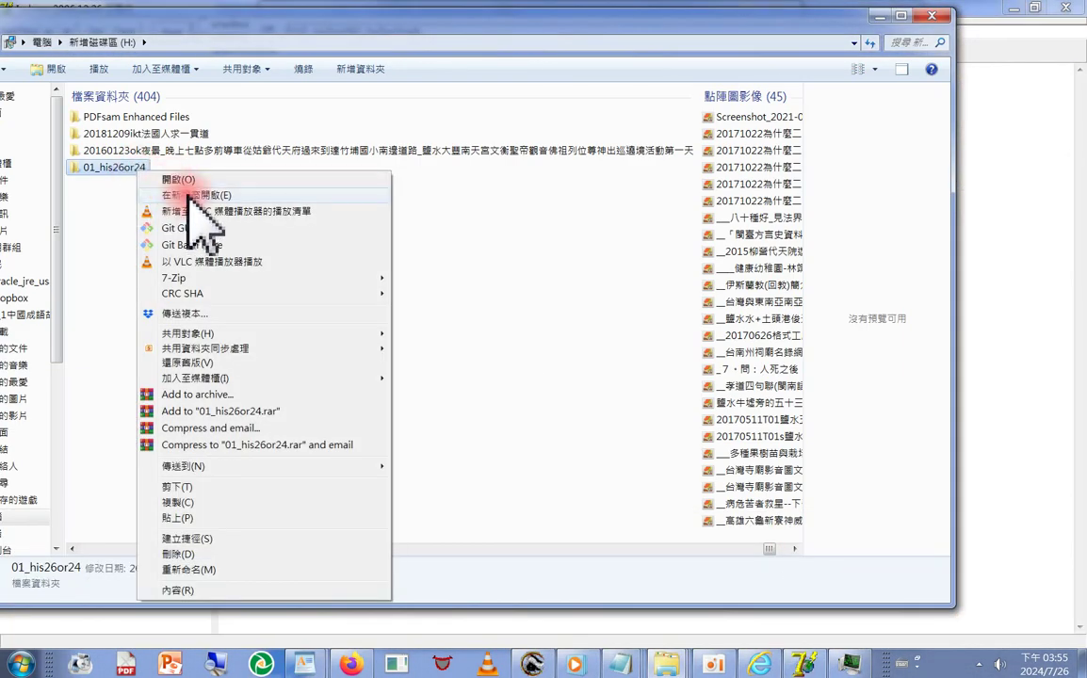
pyautogui.click(193, 195)
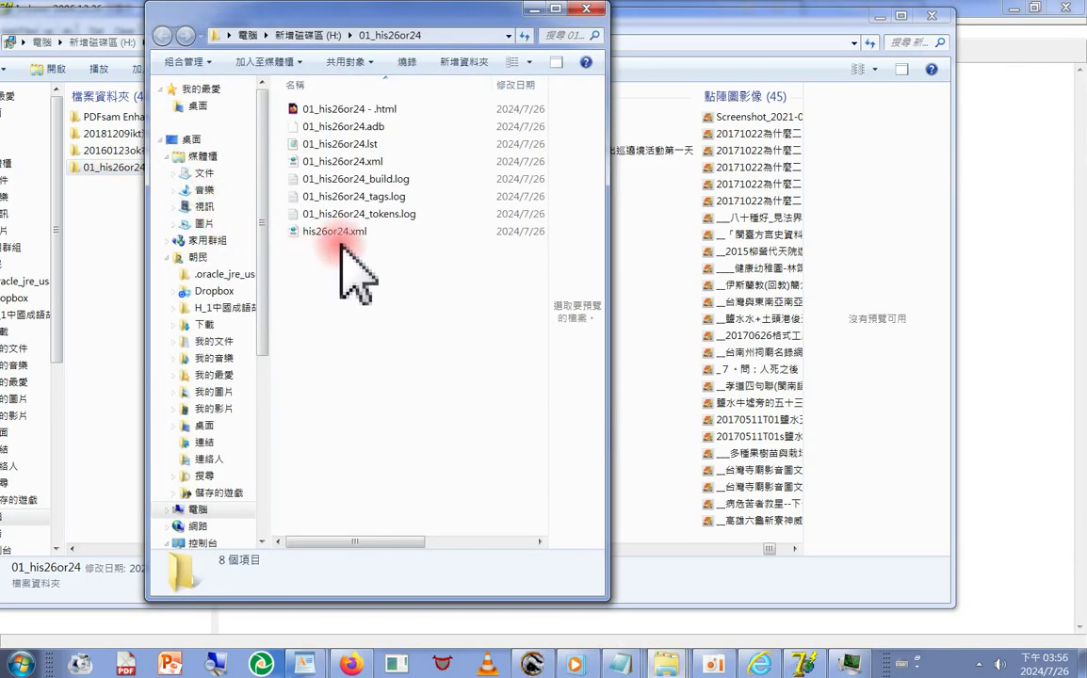
pyautogui.click(350, 130)
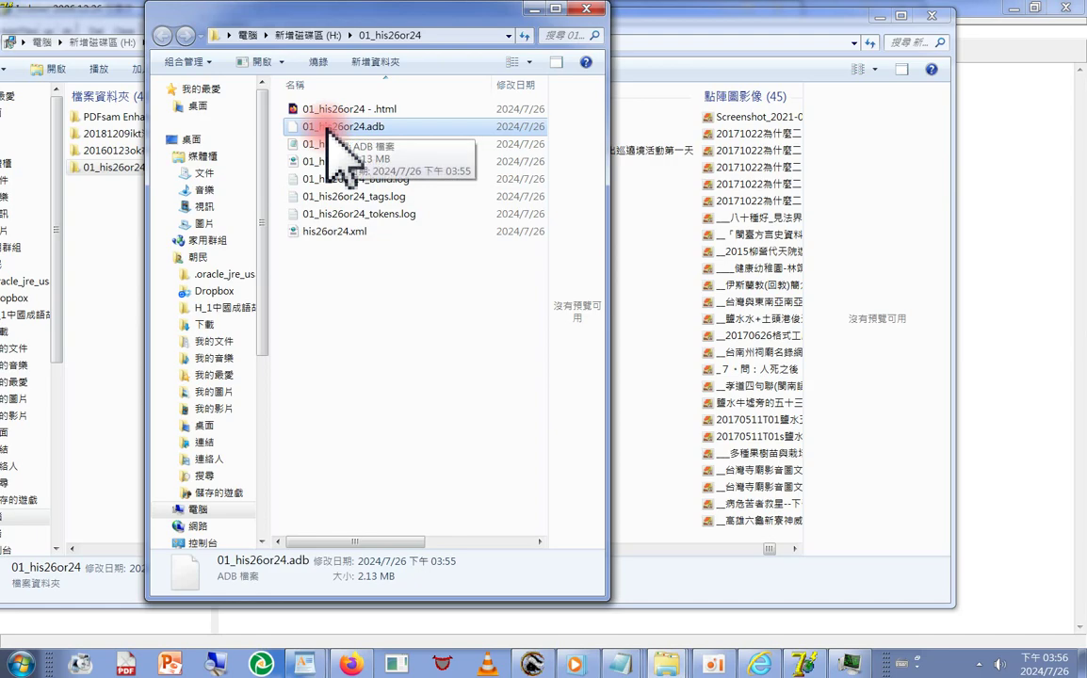
# Copy the accelon3按此程式才能開啟資料庫taisho2010wxzj2010ADB application from the 二十六史 各史 folder.
pyautogui.click(667, 665)
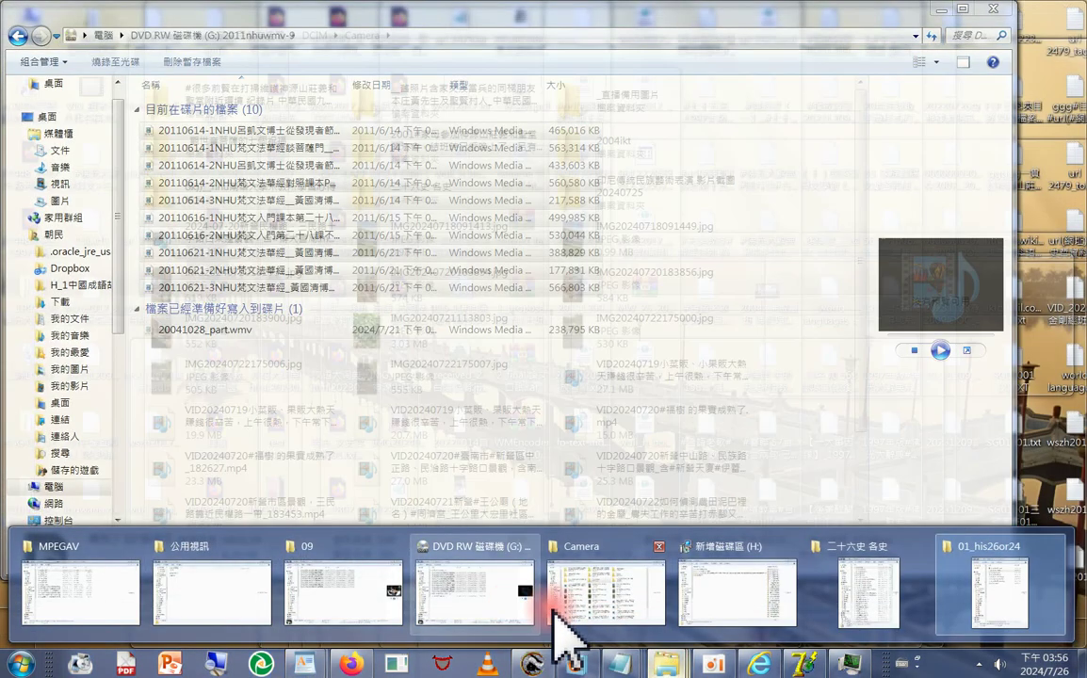
pyautogui.moveTo(603, 621)
pyautogui.moveTo(723, 622)
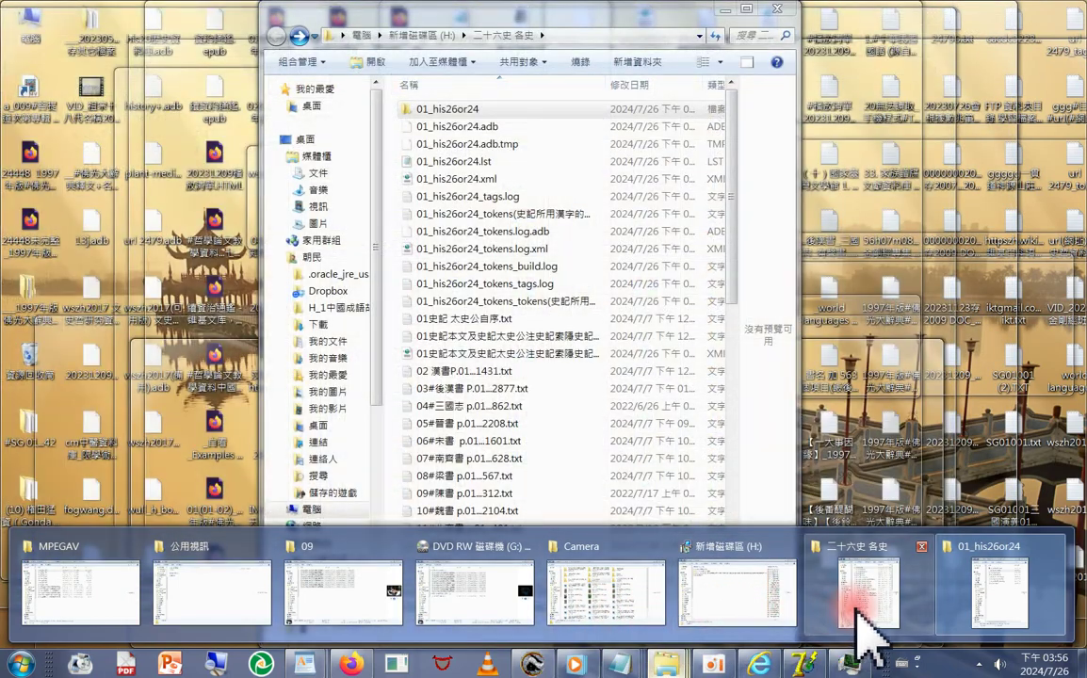
pyautogui.click(862, 640)
pyautogui.scroll(-8, 594, 497)
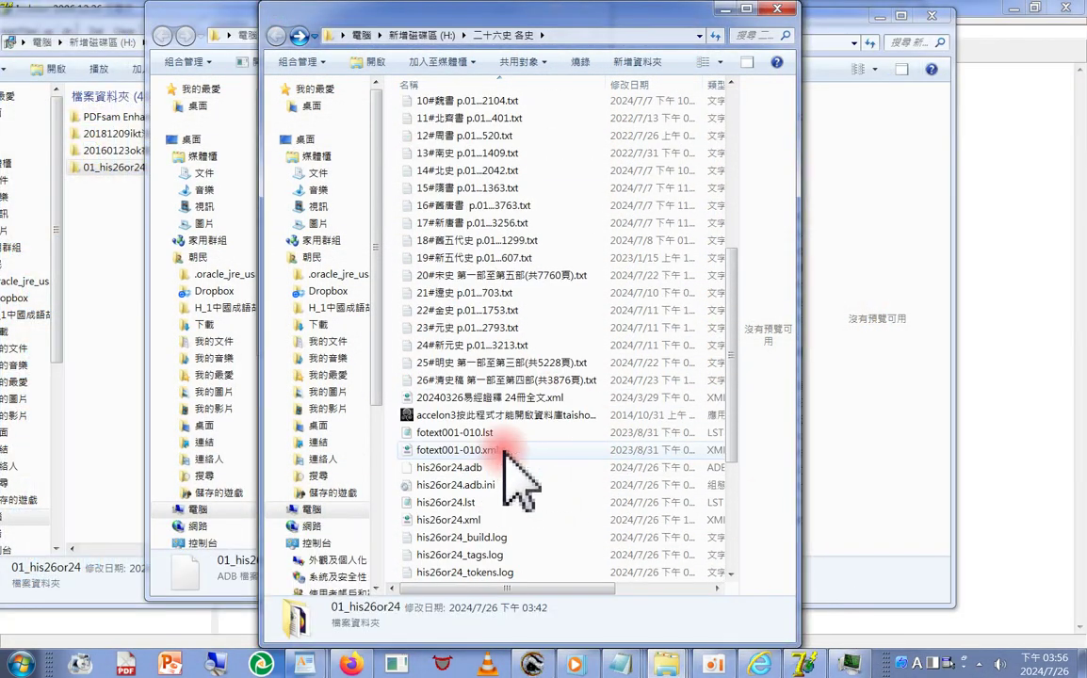
pyautogui.scroll(-3, 468, 466)
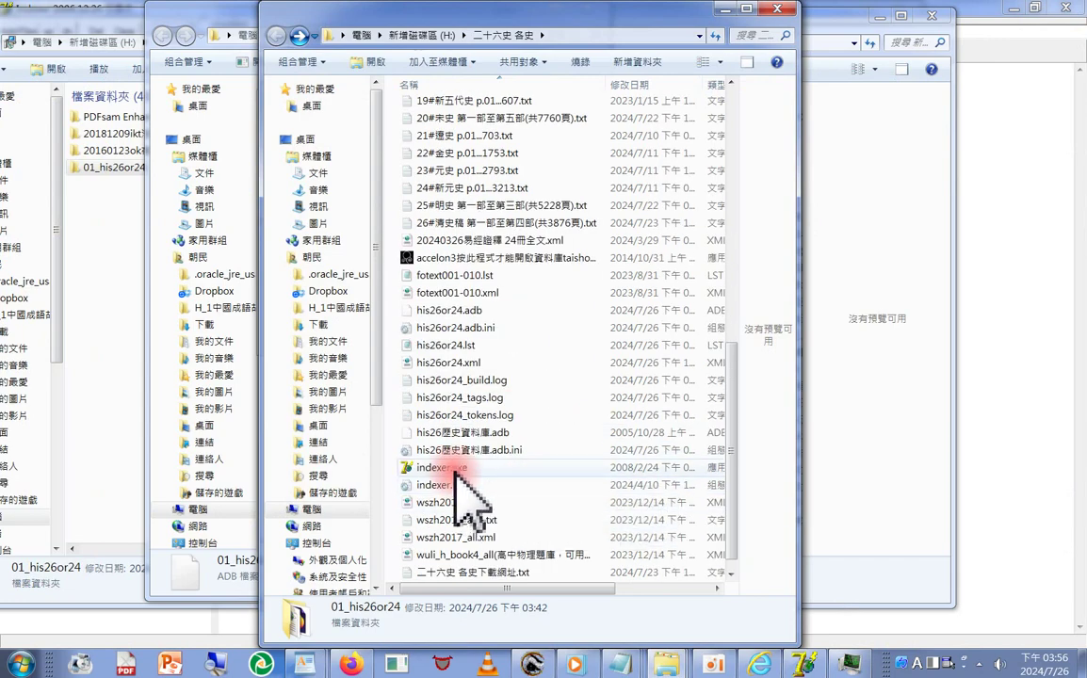
pyautogui.scroll(-1, 457, 485)
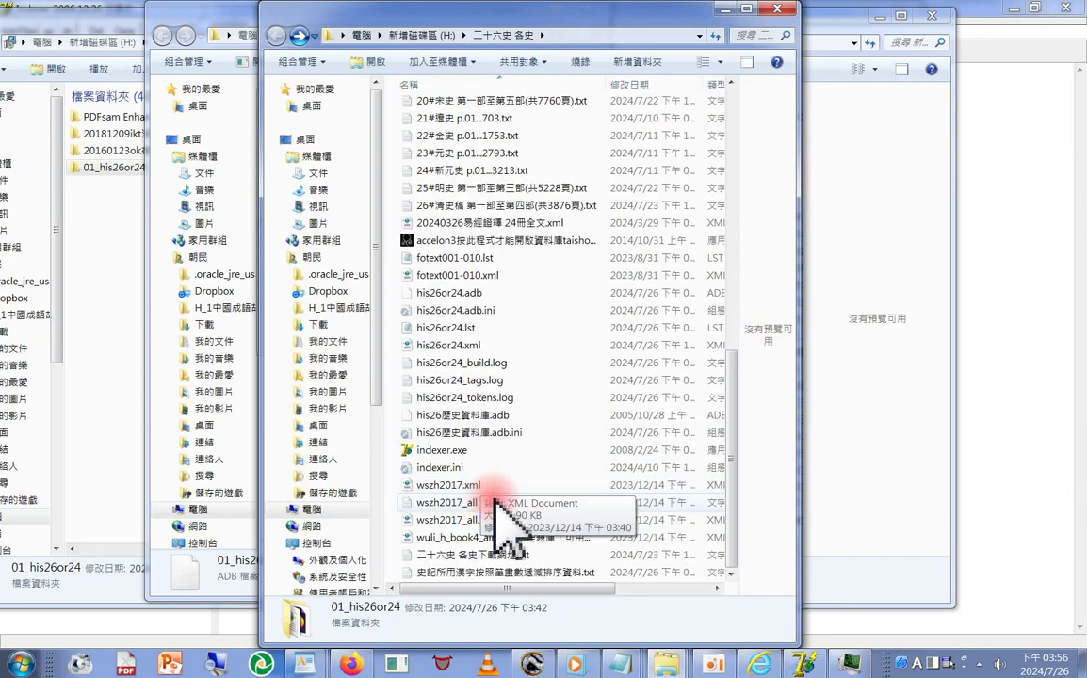
pyautogui.click(414, 237)
pyautogui.rightClick(438, 242)
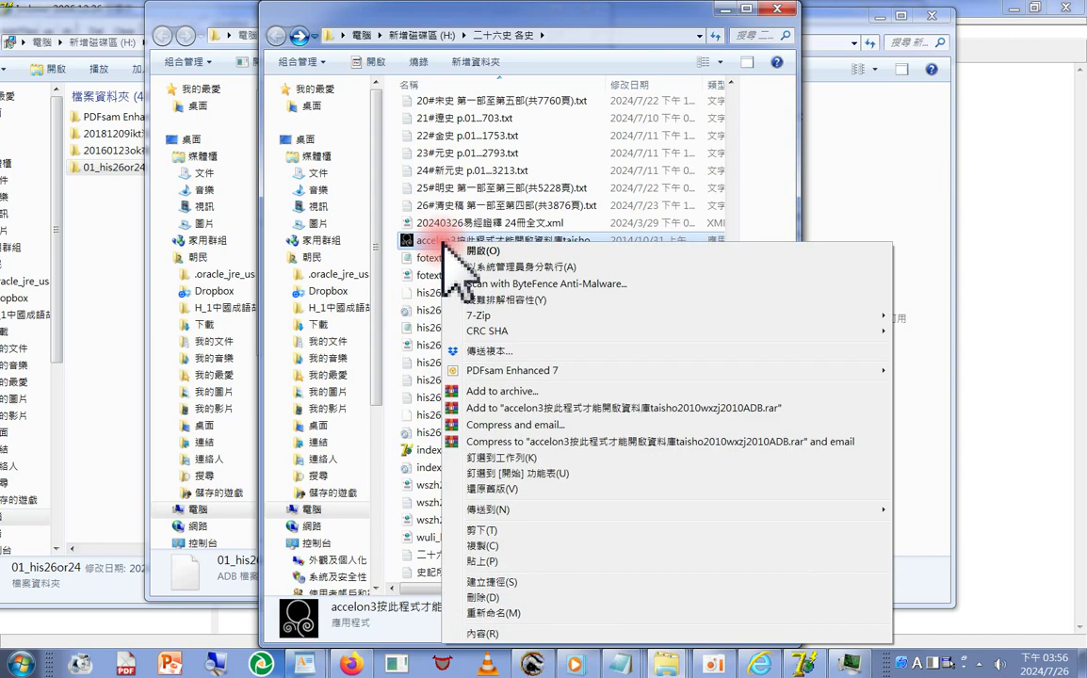
pyautogui.click(482, 546)
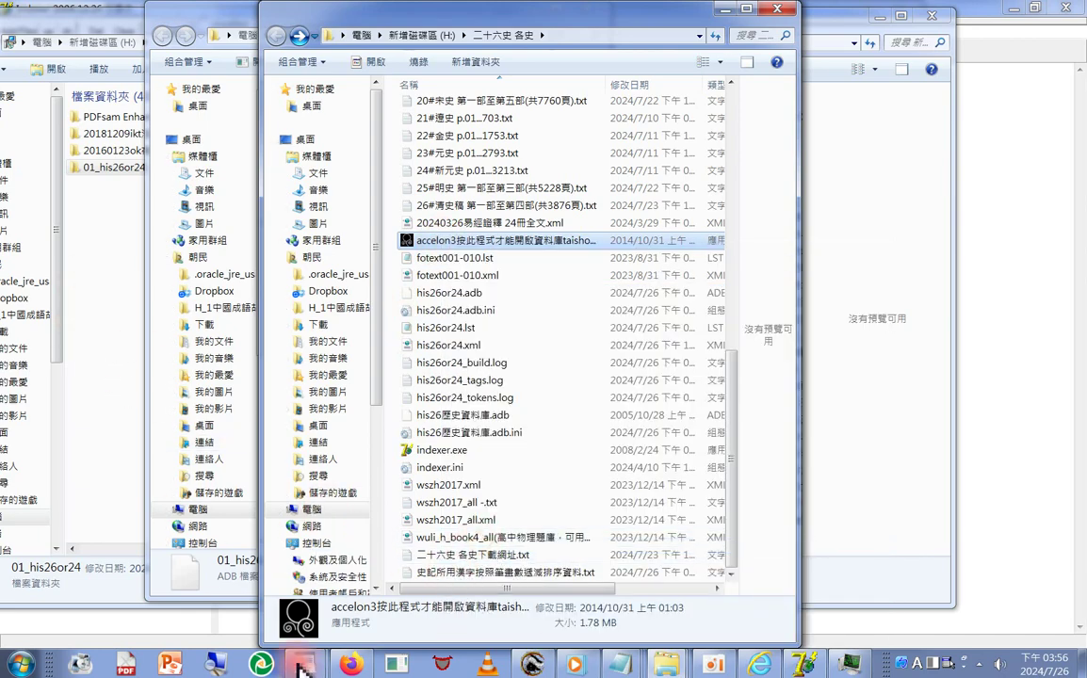
# Paste the copied accelon3 application into H:\01_his26or24 and launch it from there.
pyautogui.click(666, 664)
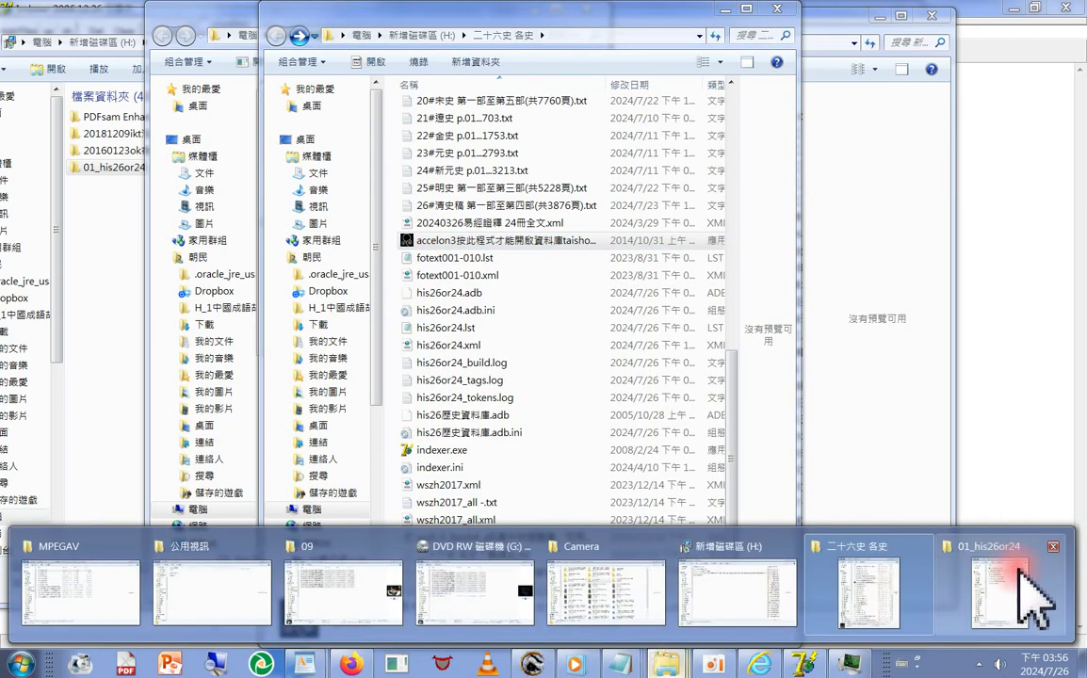
pyautogui.click(1022, 640)
pyautogui.click(367, 318)
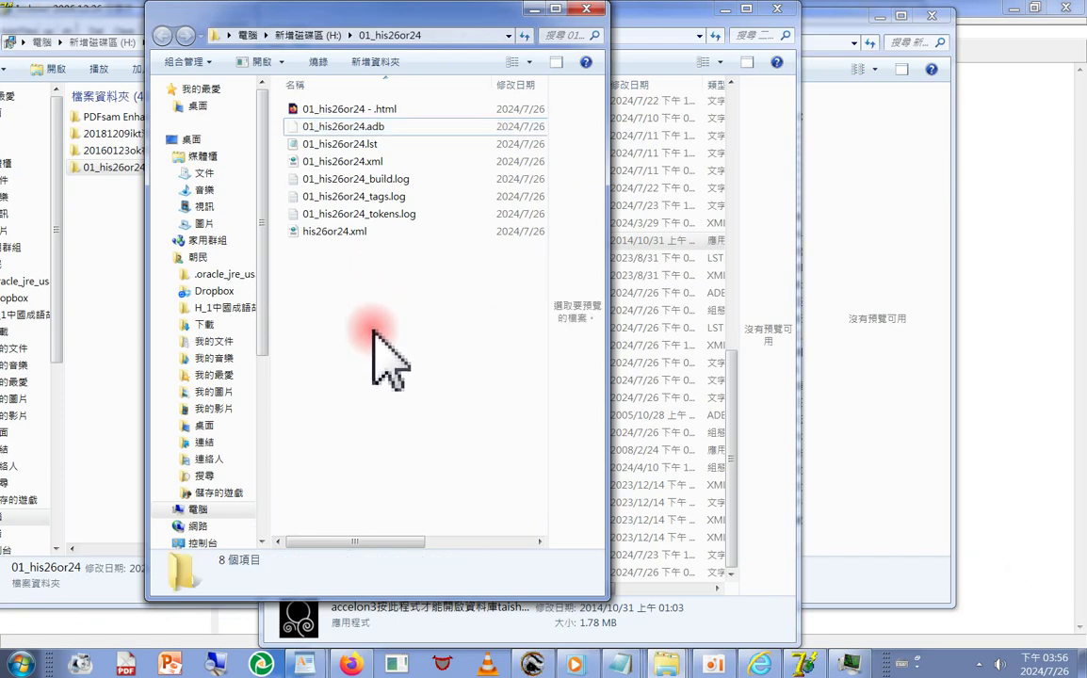
pyautogui.rightClick(370, 320)
pyautogui.click(403, 427)
pyautogui.rightClick(404, 433)
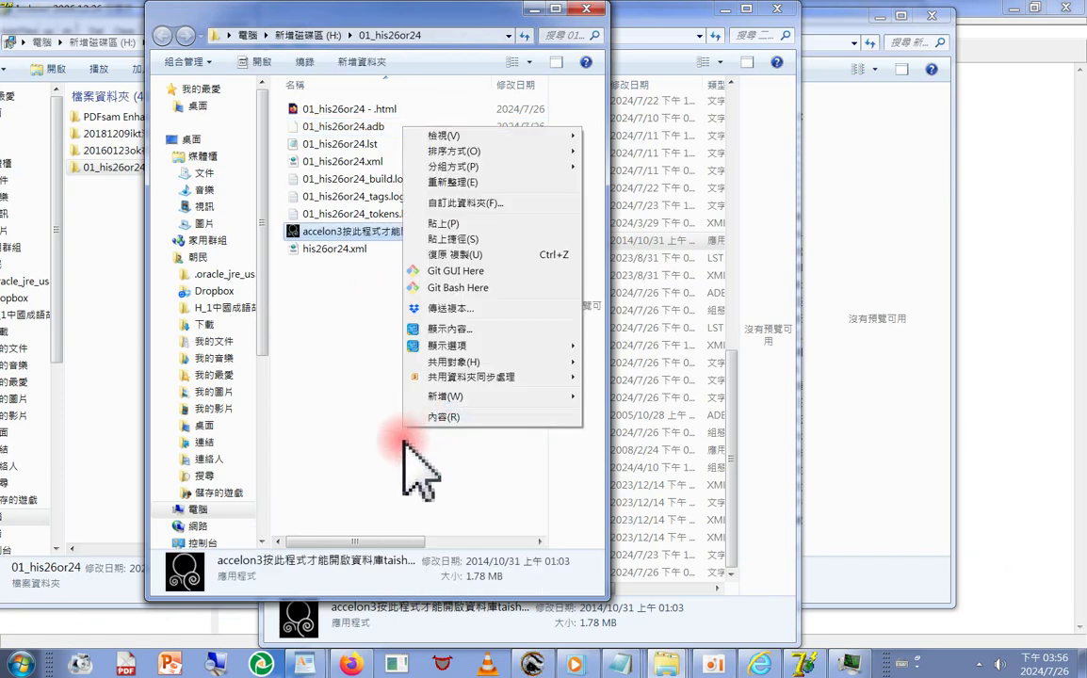
pyautogui.click(354, 301)
pyautogui.doubleClick(325, 232)
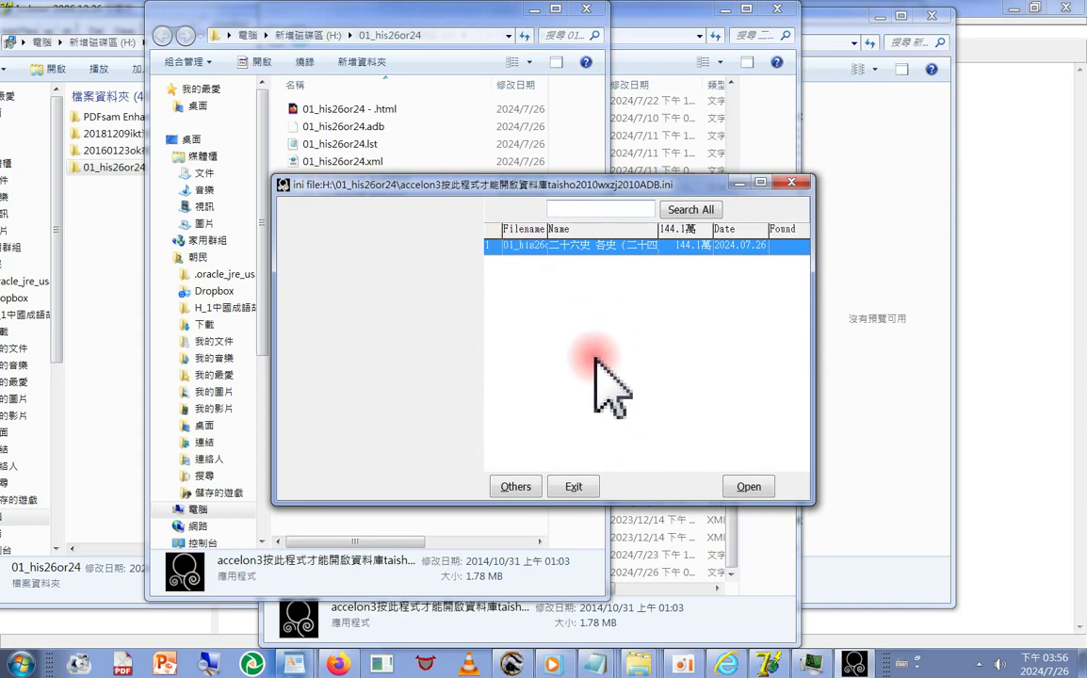
# Close the accelon3 database list, open 01_his26or24.adb with the accelon3 application in the same folder, and maximize the text window.
pyautogui.click(800, 185)
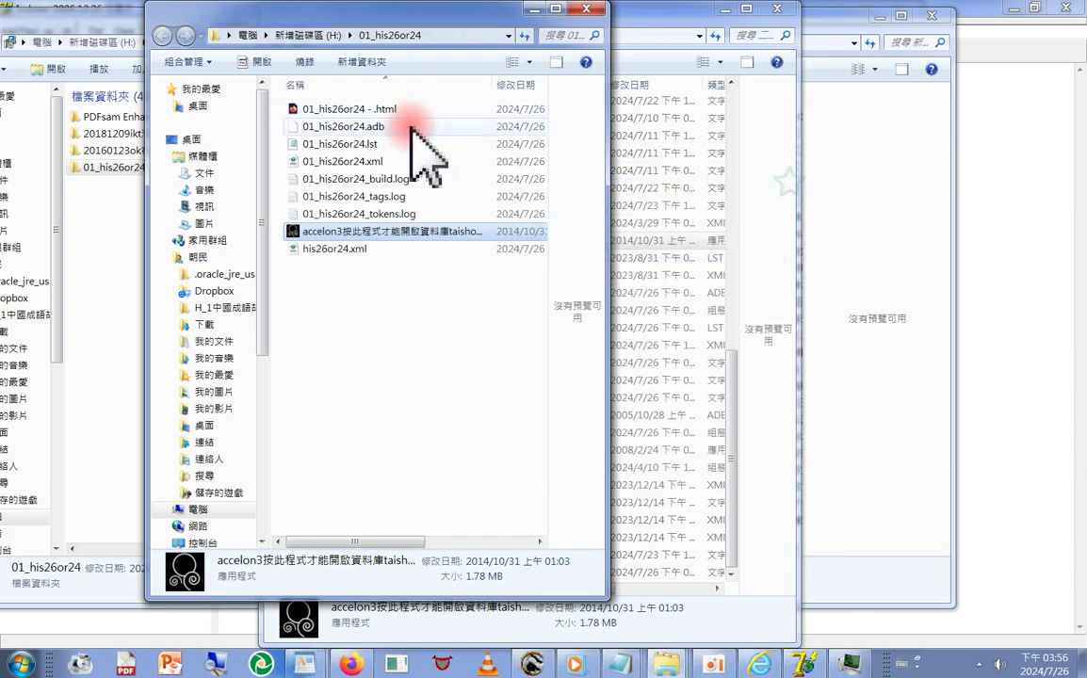
pyautogui.moveTo(354, 128); pyautogui.dragTo(375, 238)
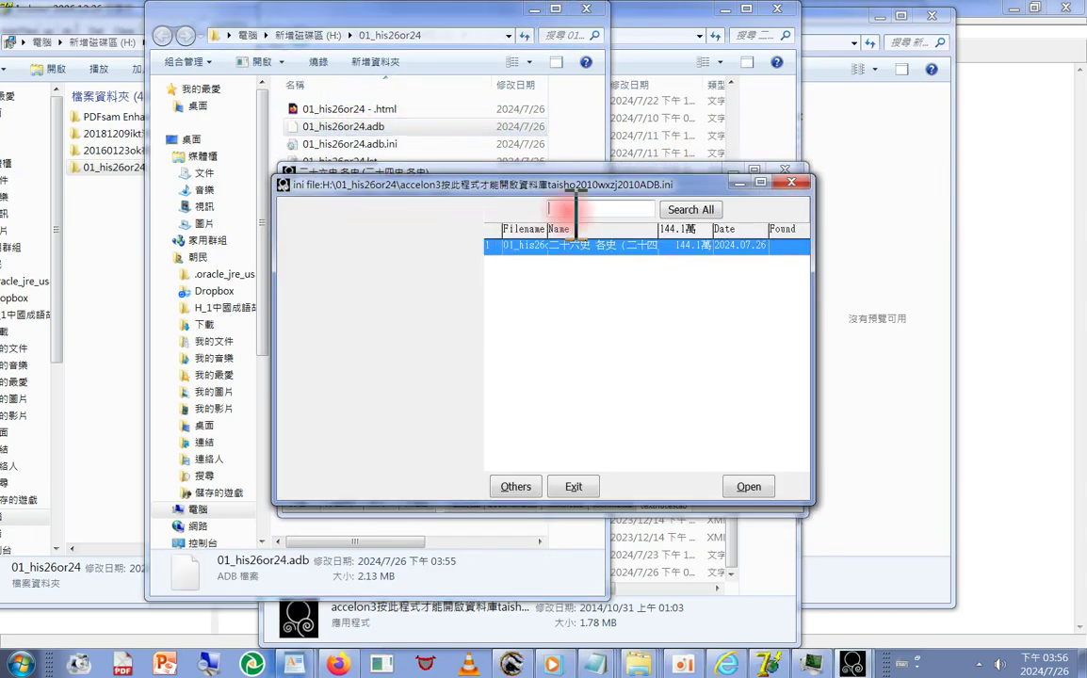
pyautogui.moveTo(665, 184); pyautogui.dragTo(617, 454)
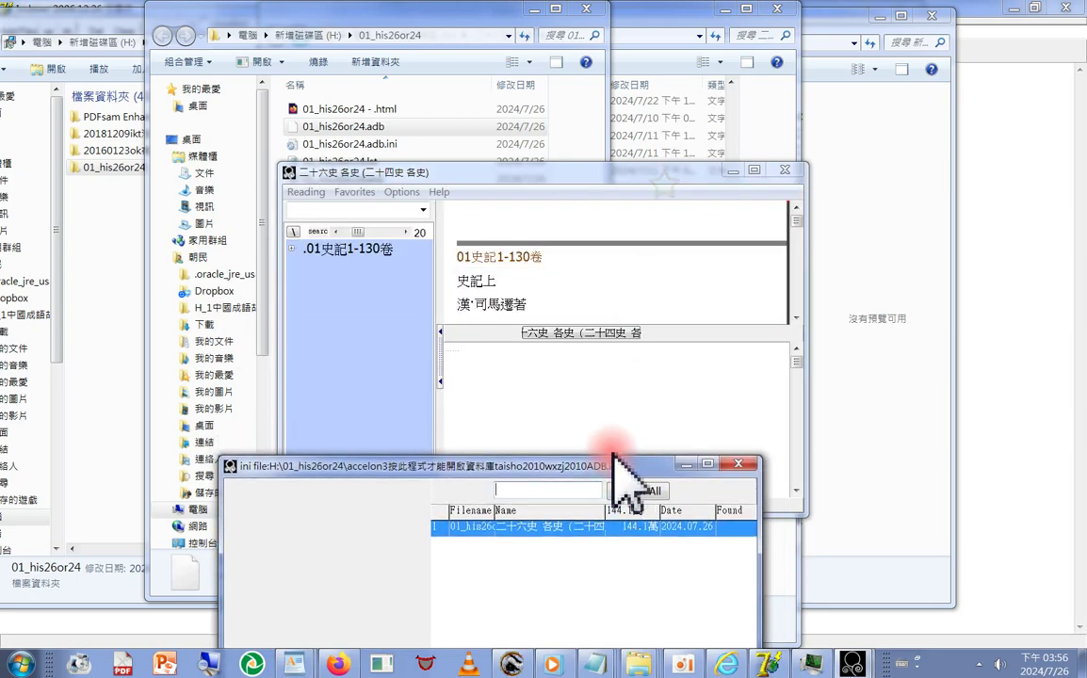
pyautogui.click(753, 171)
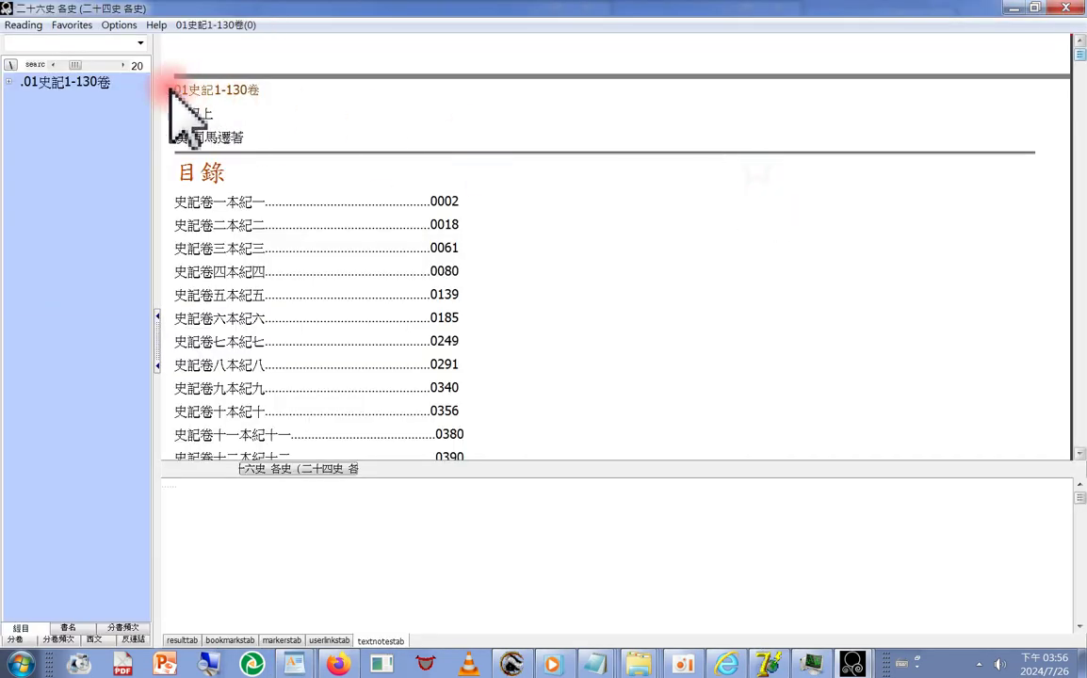
# Expand 01史記1-130卷 in the contents tree and check the 史記卷一本紀一 and 史記卷十三列表一 entries.
pyautogui.doubleClick(74, 82)
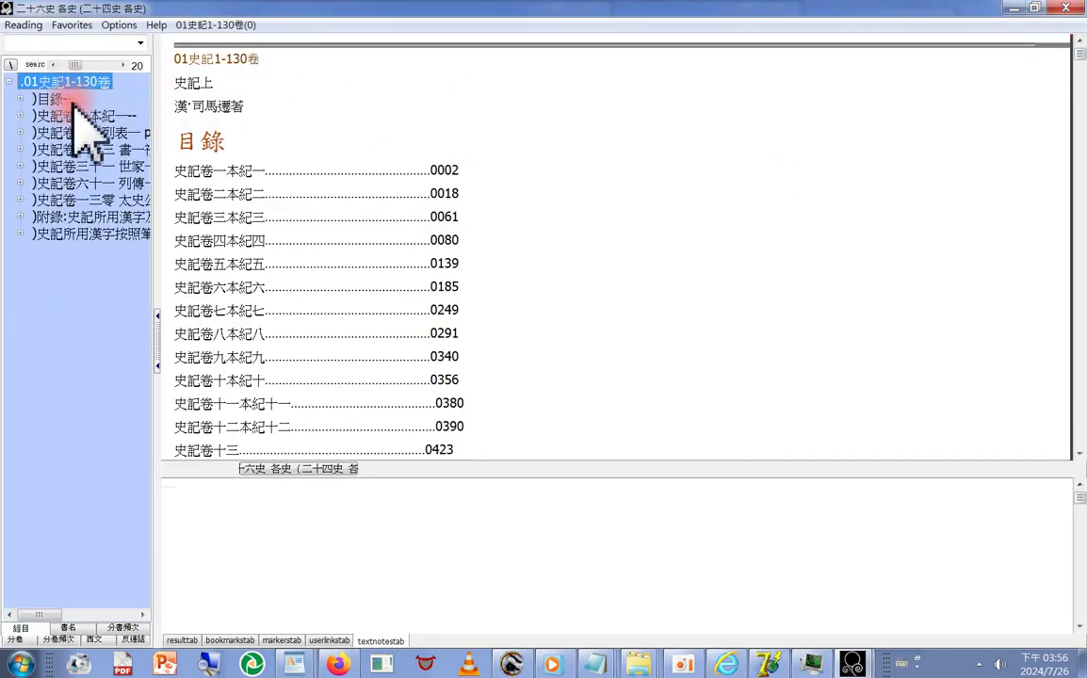
pyautogui.click(56, 115)
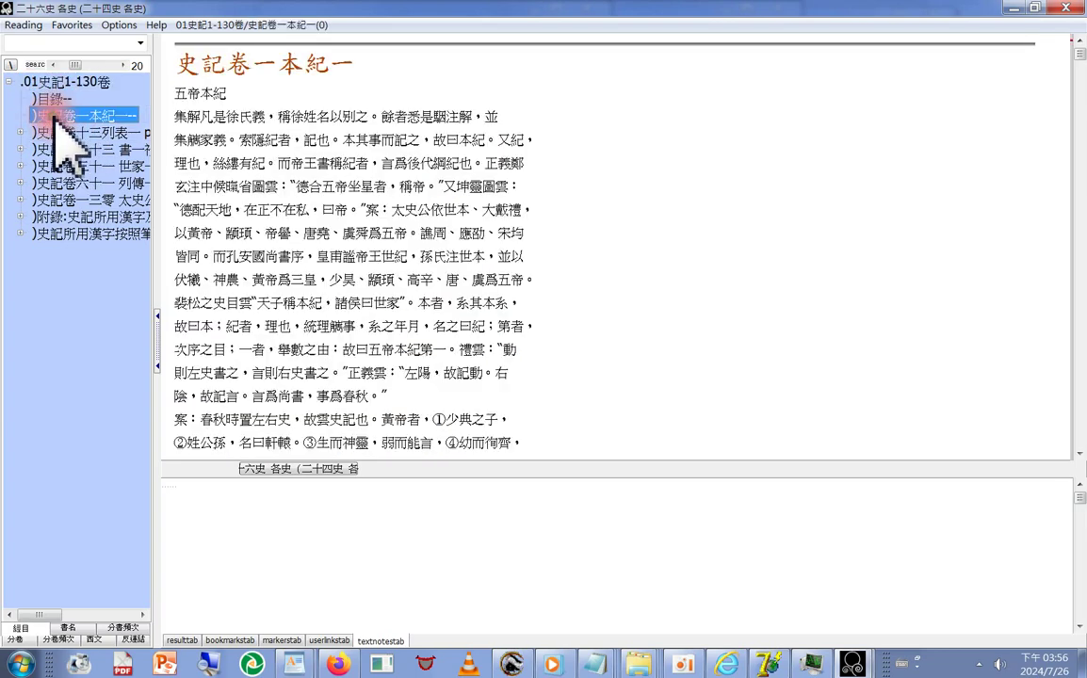
pyautogui.click(61, 133)
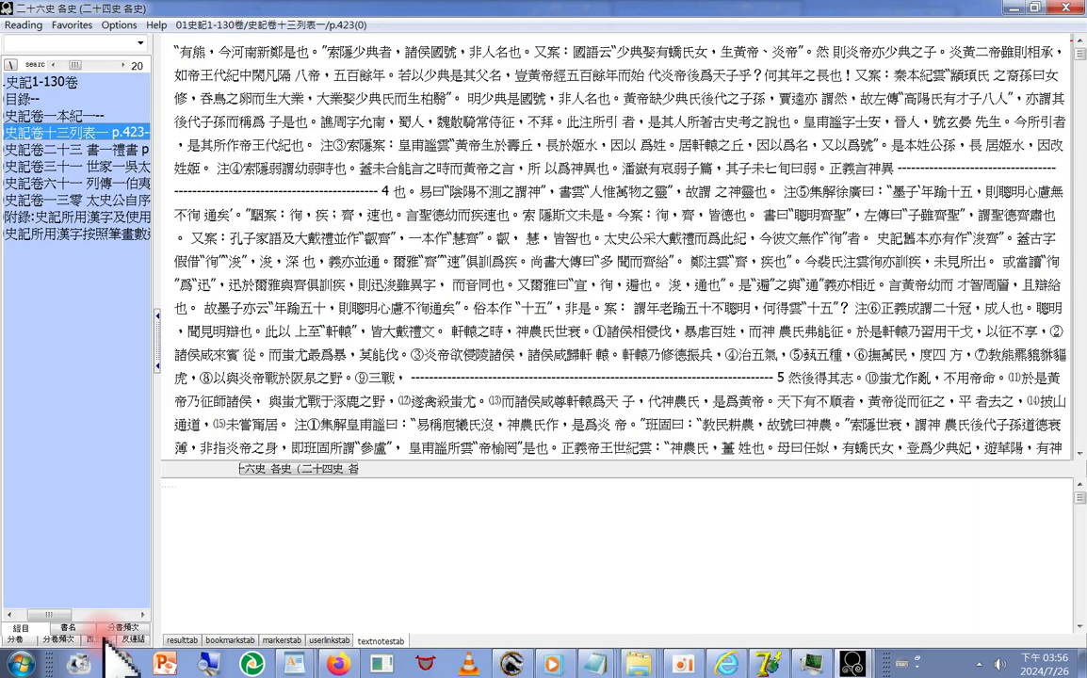
pyautogui.click(21, 629)
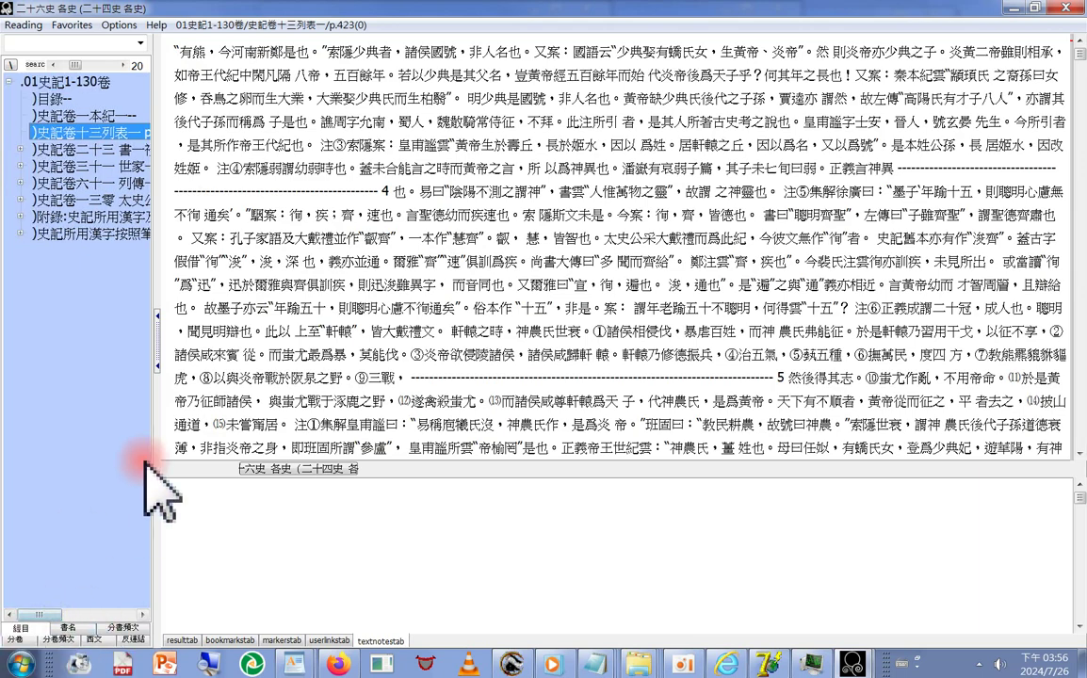
# Check the text behind the contents entries 史記卷二十三 書一禮書, 卷三十一 世家一吳太伯世家, 卷六十一 列傳一伯夷列傳 and 卷一三零 太史公自序.
pyautogui.click(54, 150)
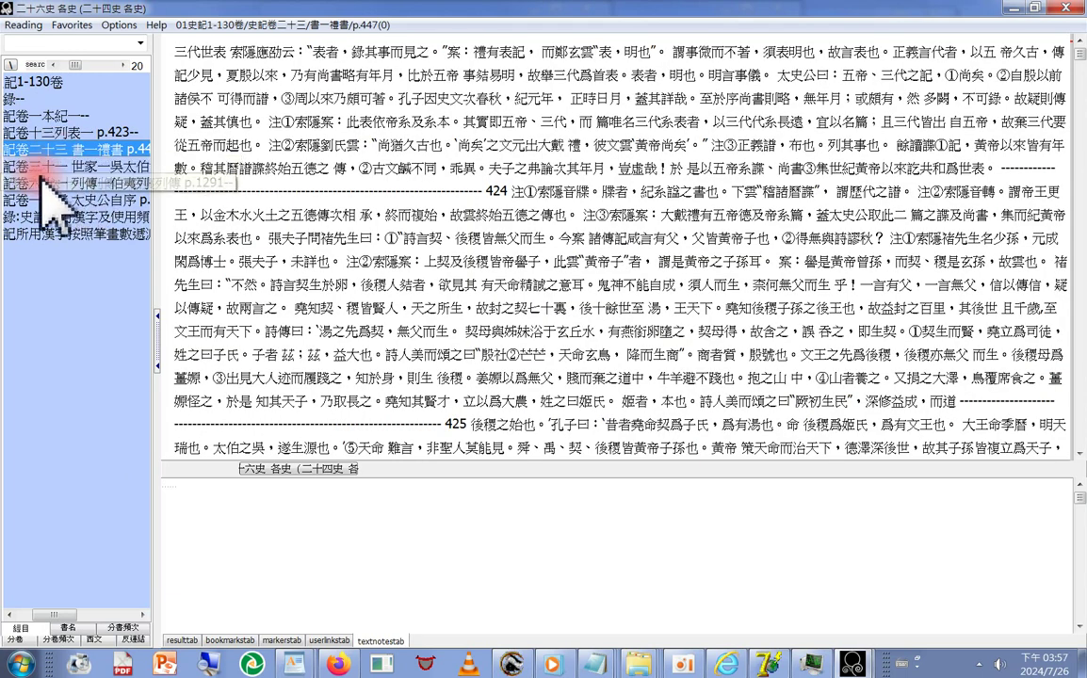
pyautogui.click(38, 165)
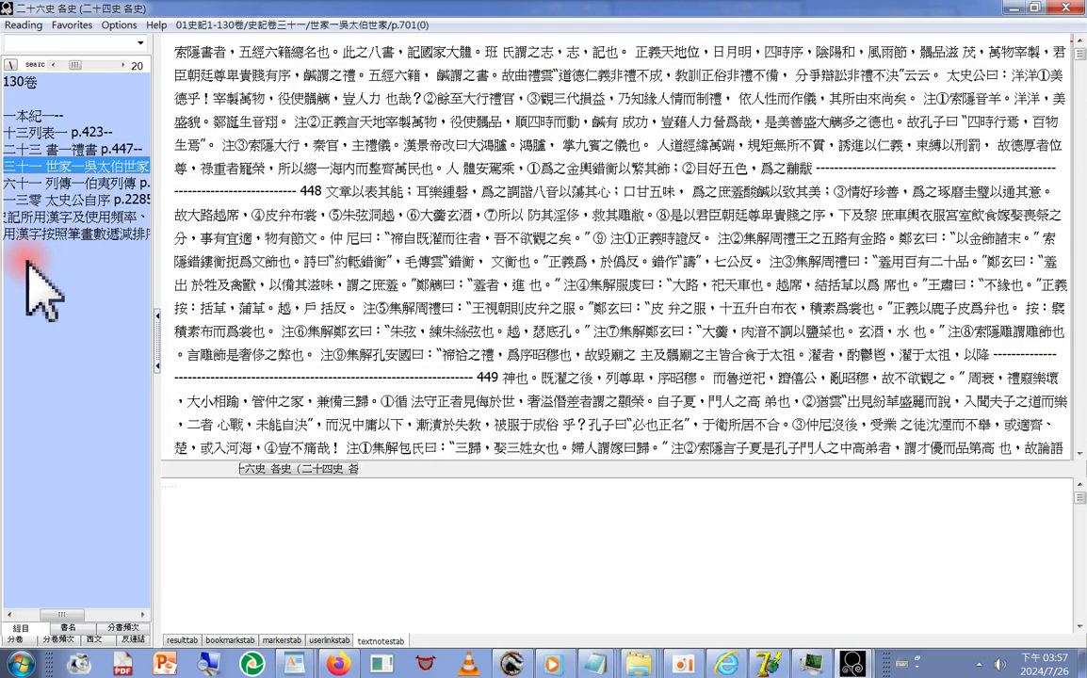
pyautogui.click(23, 614)
pyautogui.click(42, 185)
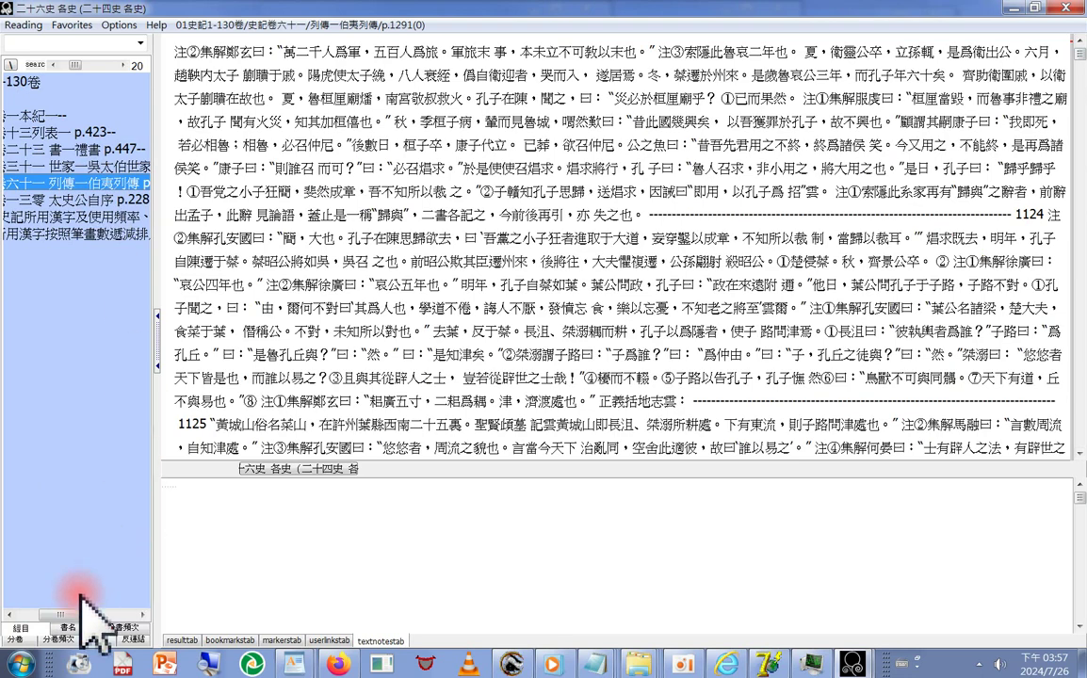
pyautogui.click(19, 614)
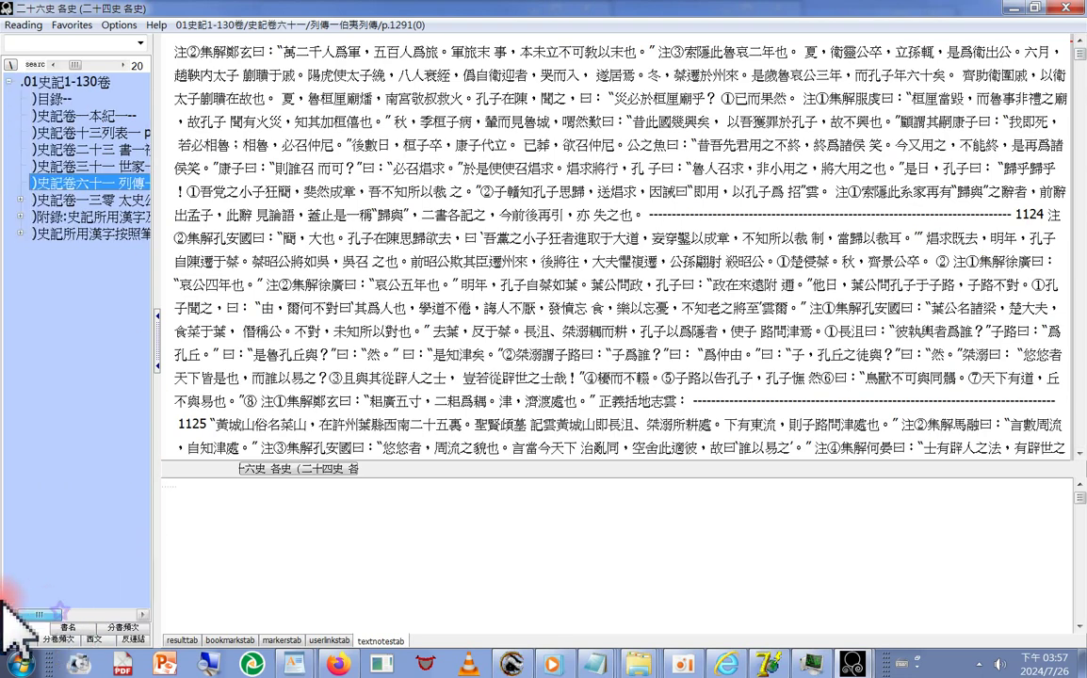
pyautogui.click(77, 201)
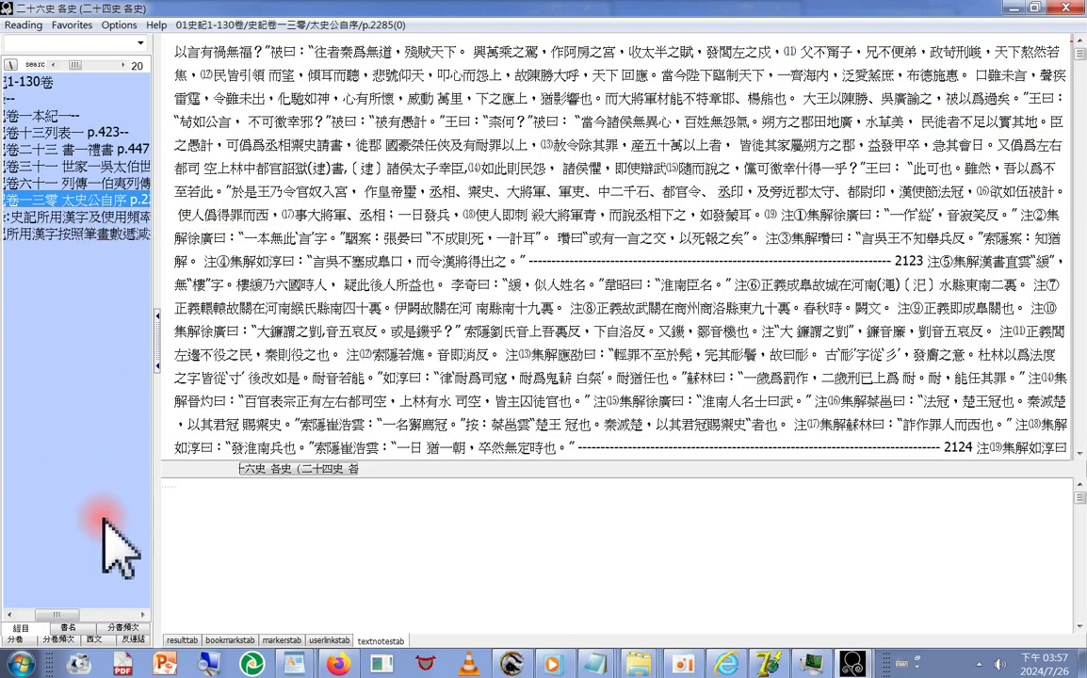
pyautogui.moveTo(67, 614); pyautogui.dragTo(44, 617)
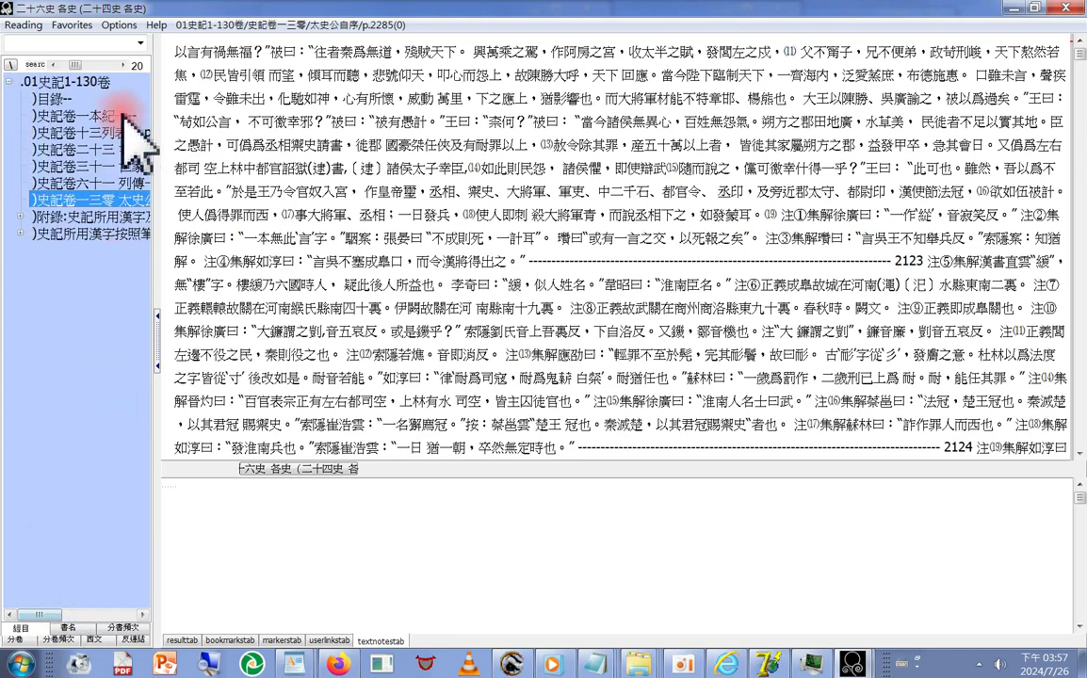
# Check the two closing contents entries, the 附錄 with character usage frequencies and the 史記所用漢字 list sorted by stroke count.
pyautogui.click(89, 219)
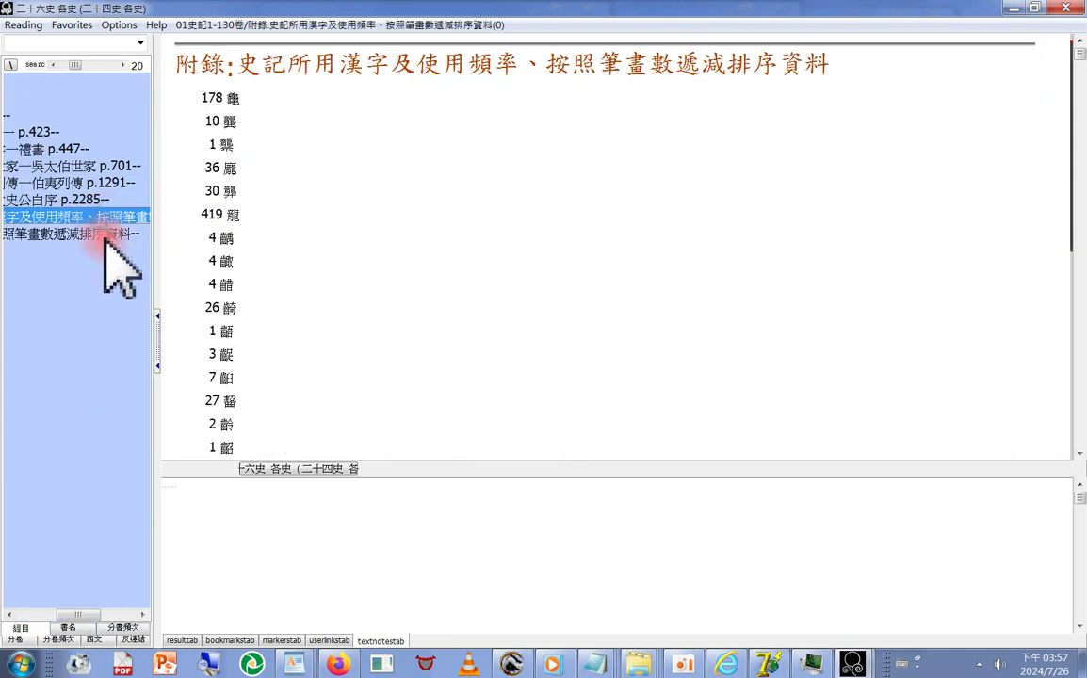
pyautogui.click(22, 614)
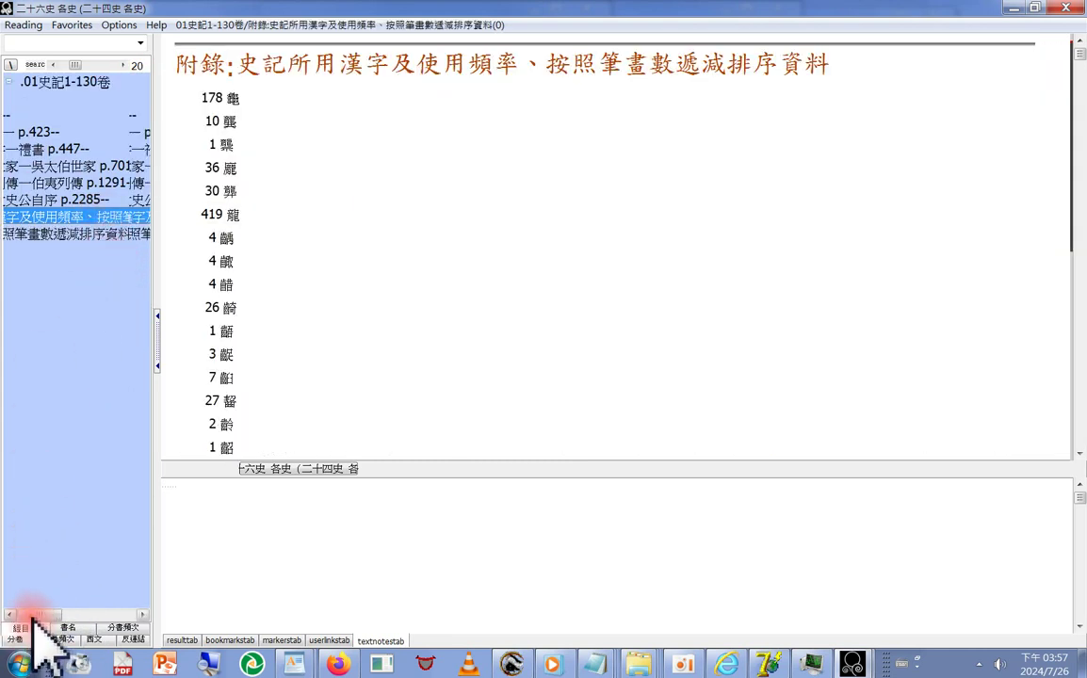
pyautogui.click(88, 235)
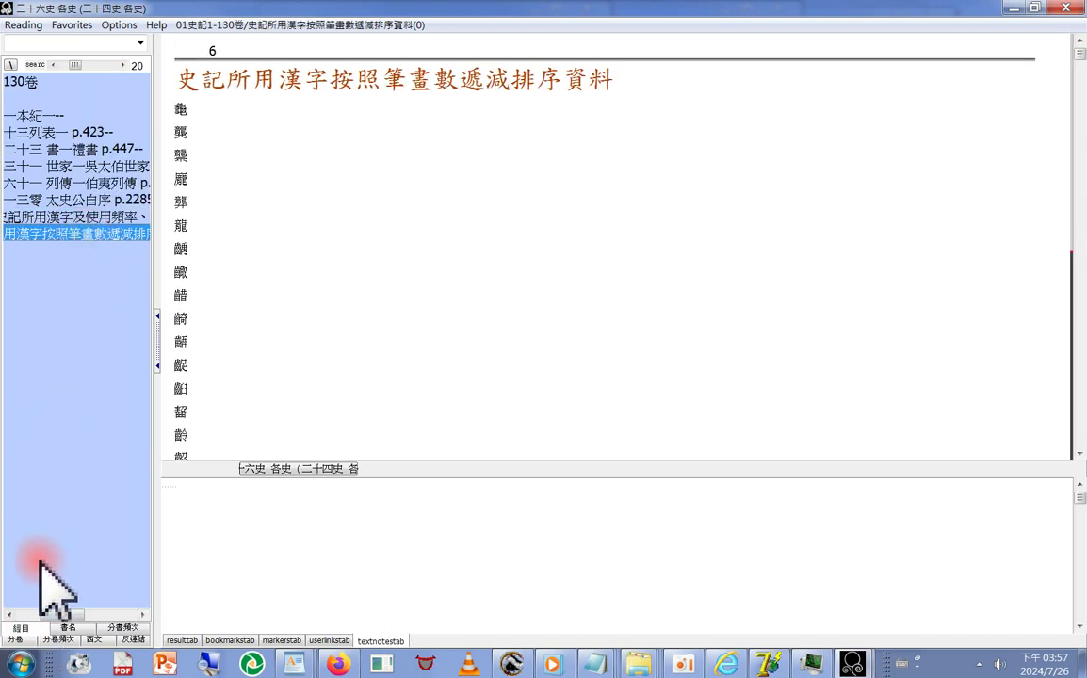
pyautogui.moveTo(58, 614); pyautogui.dragTo(22, 618)
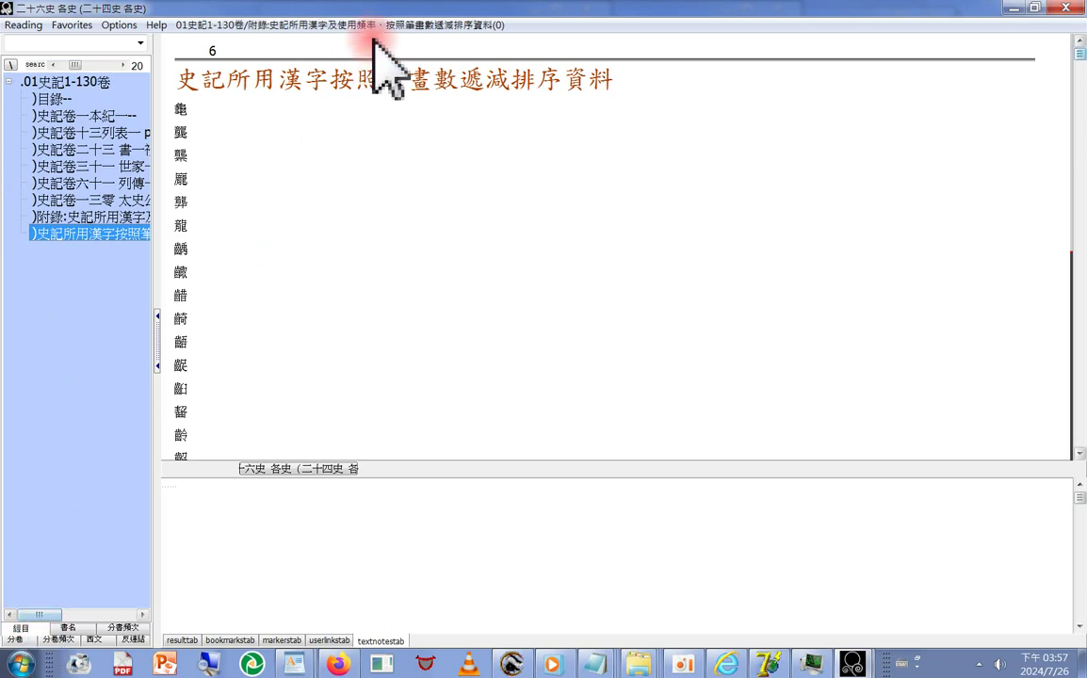
pyautogui.scroll(-10, 377, 94)
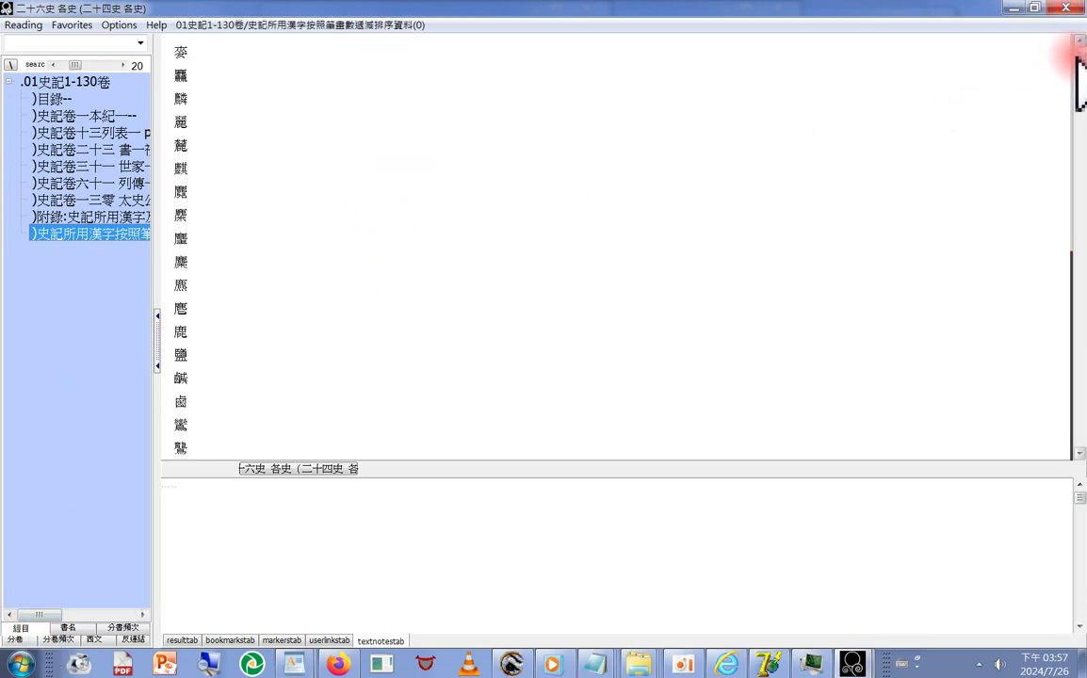
pyautogui.moveTo(1079, 71); pyautogui.dragTo(1069, 30)
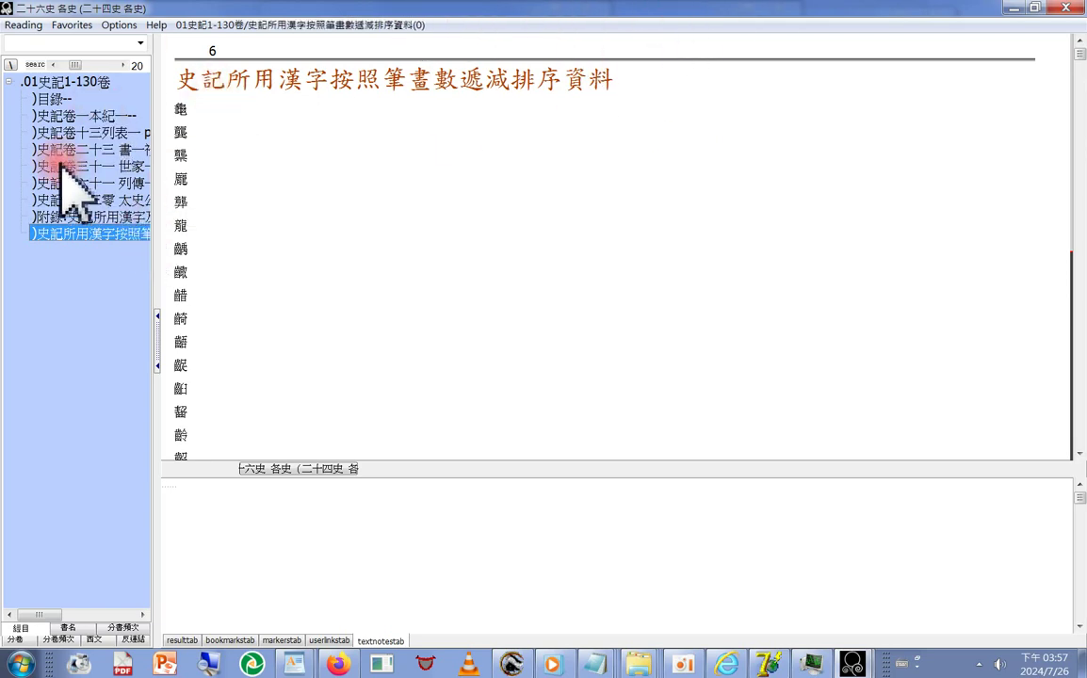
# Open 目錄 and 史記卷一本紀一, skim the chapter's text, and return to its beginning.
pyautogui.click(42, 98)
pyautogui.click(76, 115)
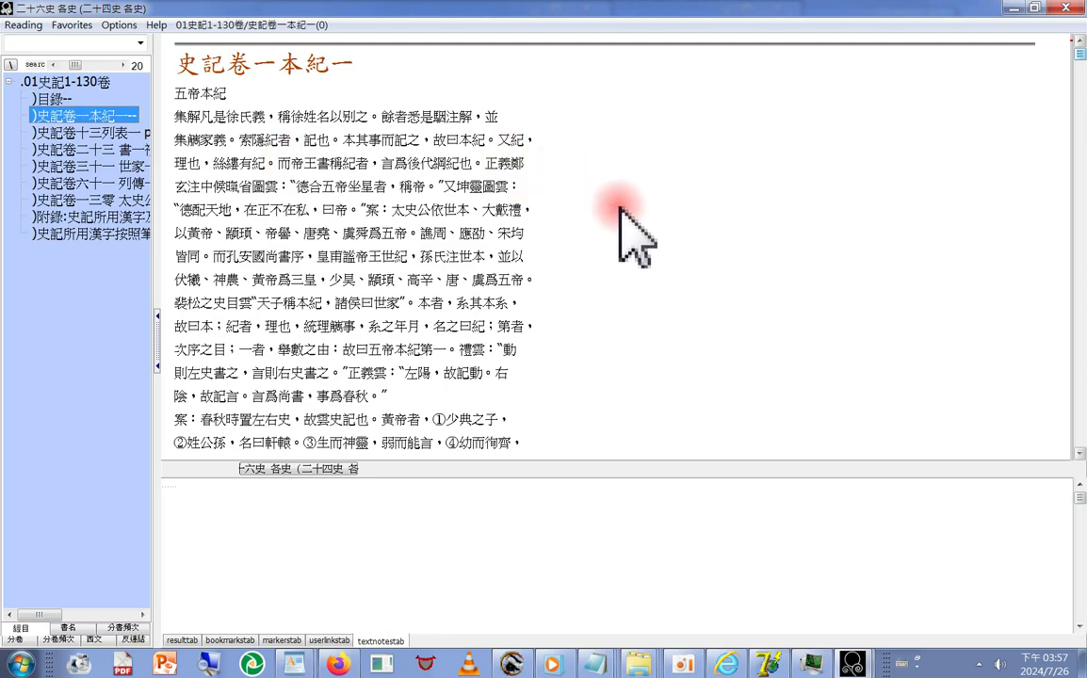
pyautogui.click(695, 178)
pyautogui.scroll(-10, 715, 216)
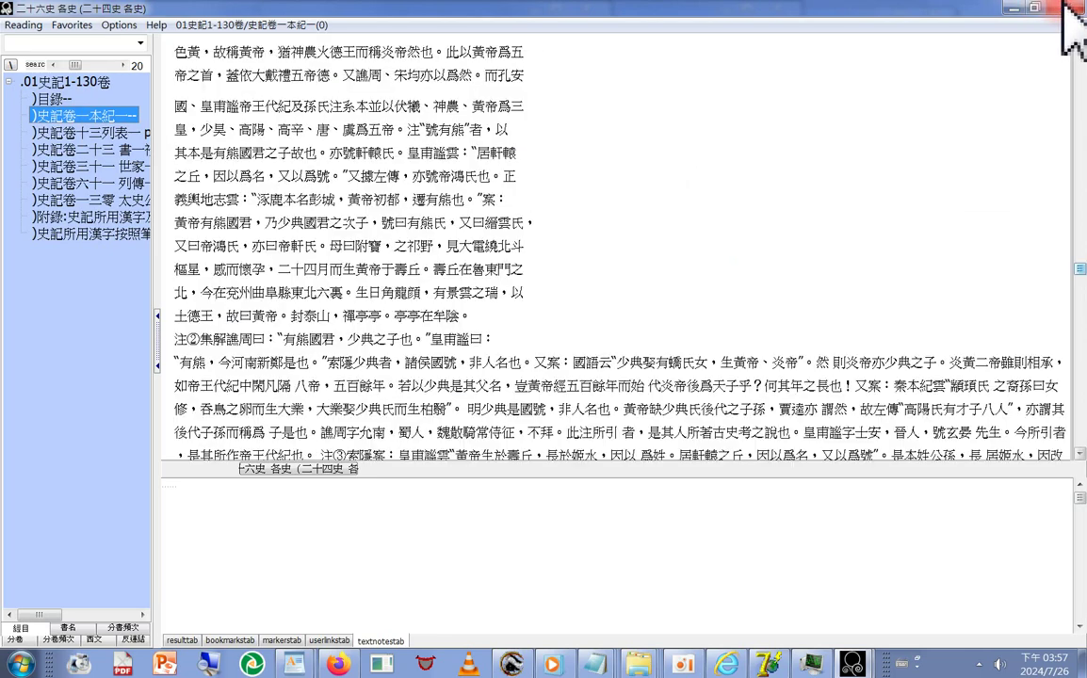
pyautogui.scroll(-5, 1017, 141)
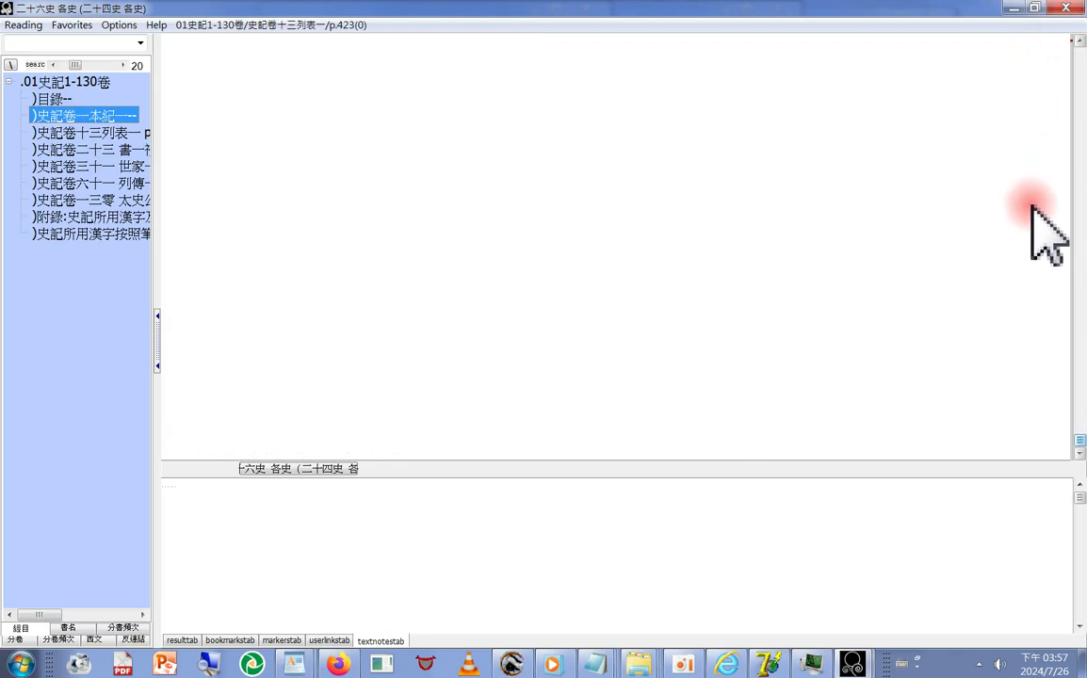
pyautogui.click(58, 111)
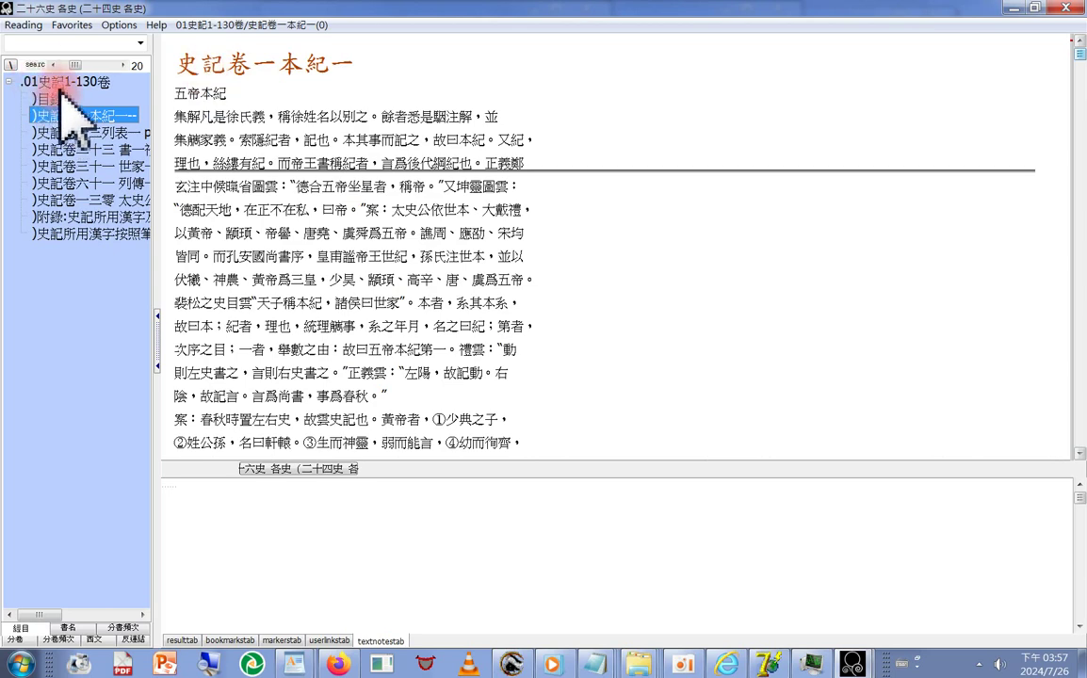
# Open the top-level entry 01史記1-130卷 and browse its continuous text from the appendix back to the table of contents.
pyautogui.click(63, 82)
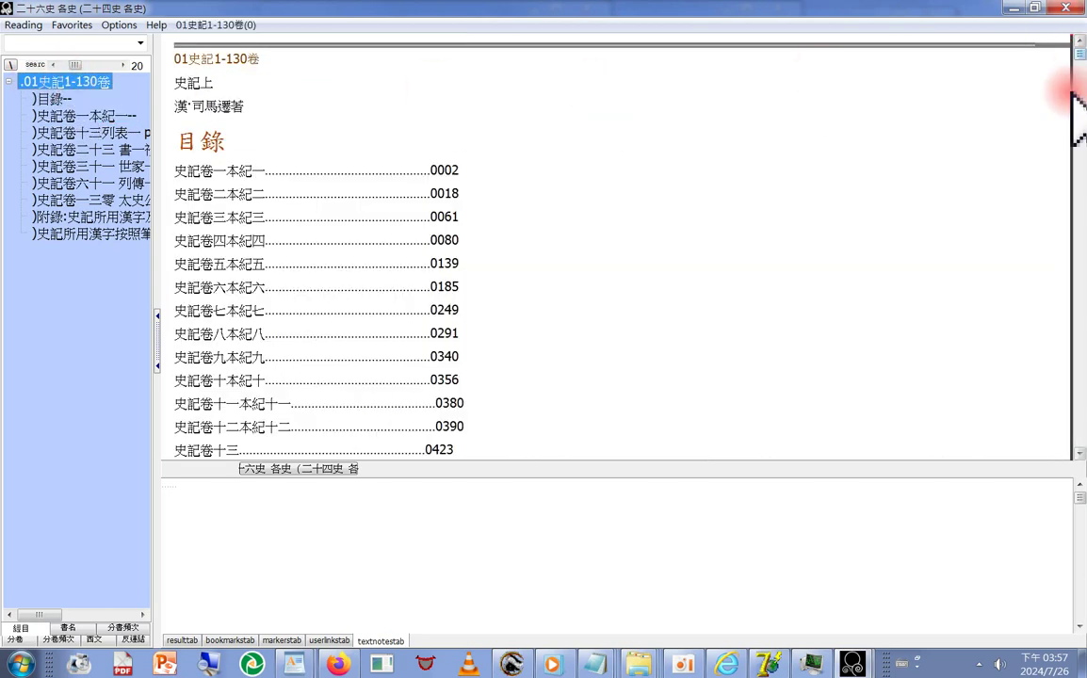
pyautogui.moveTo(1077, 46)
pyautogui.mouseDown()
pyautogui.moveTo(1078, 444)
pyautogui.moveTo(1079, 54)
pyautogui.mouseUp()
pyautogui.scroll(5, 990, 242)
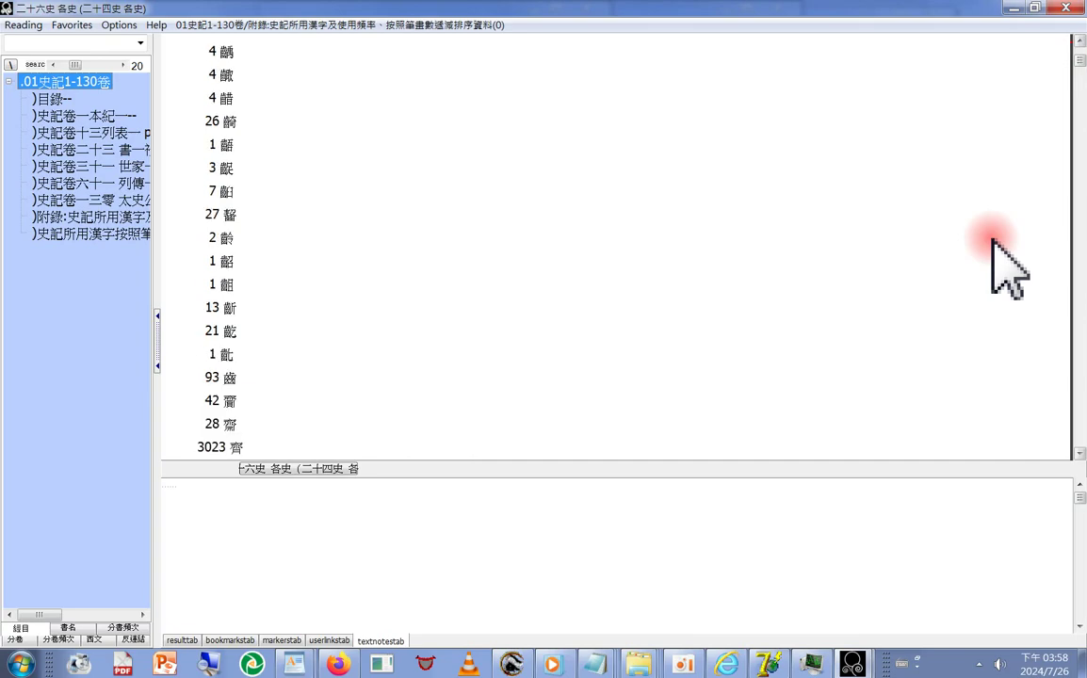
pyautogui.scroll(2, 990, 242)
pyautogui.scroll(1, 990, 242)
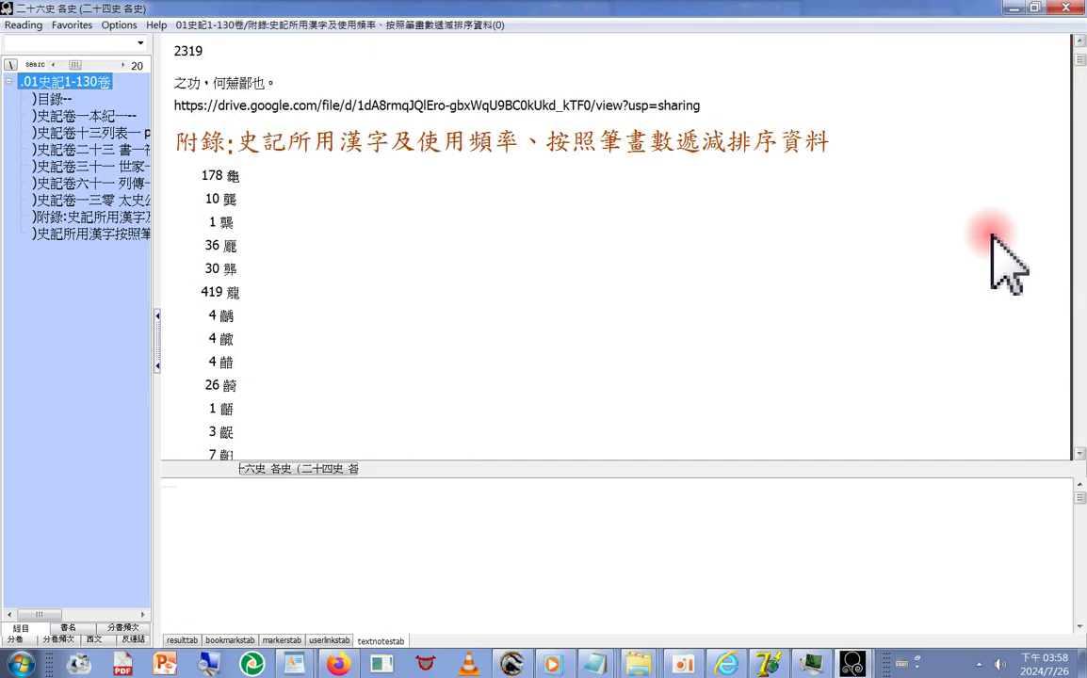
pyautogui.scroll(2, 993, 242)
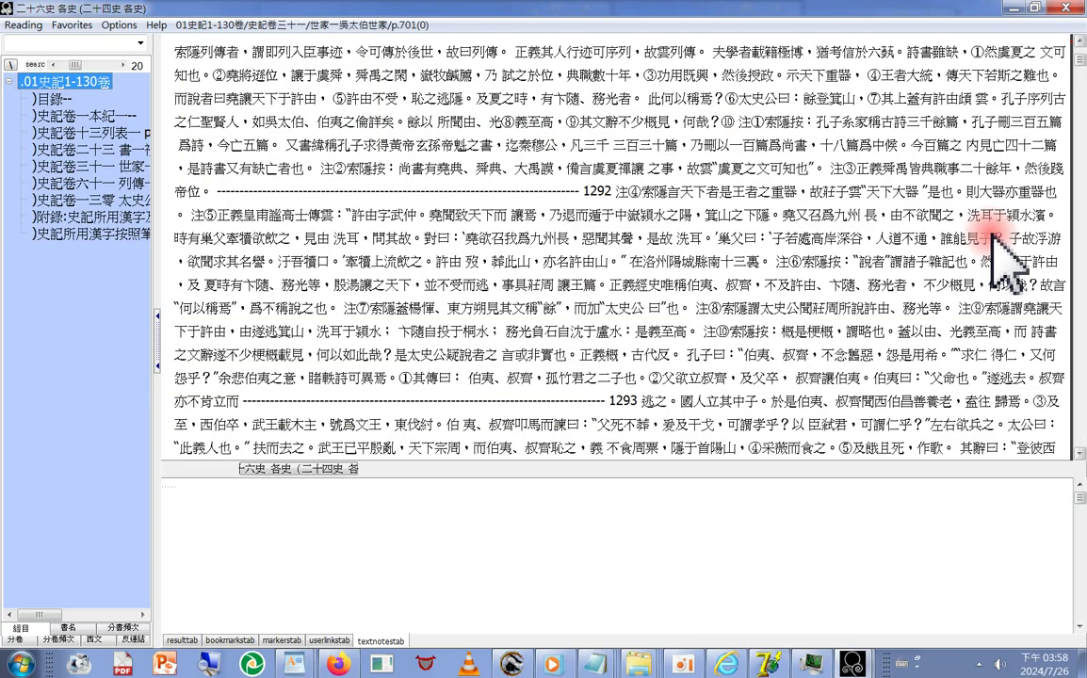
pyautogui.scroll(3, 1008, 268)
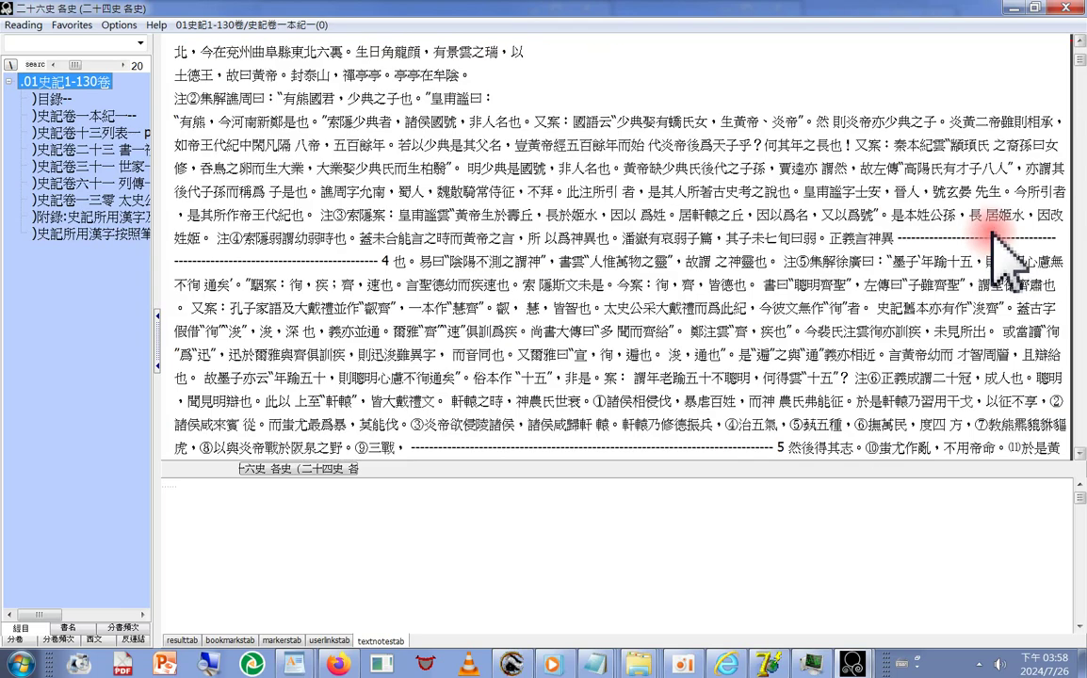
pyautogui.scroll(5, 1000, 252)
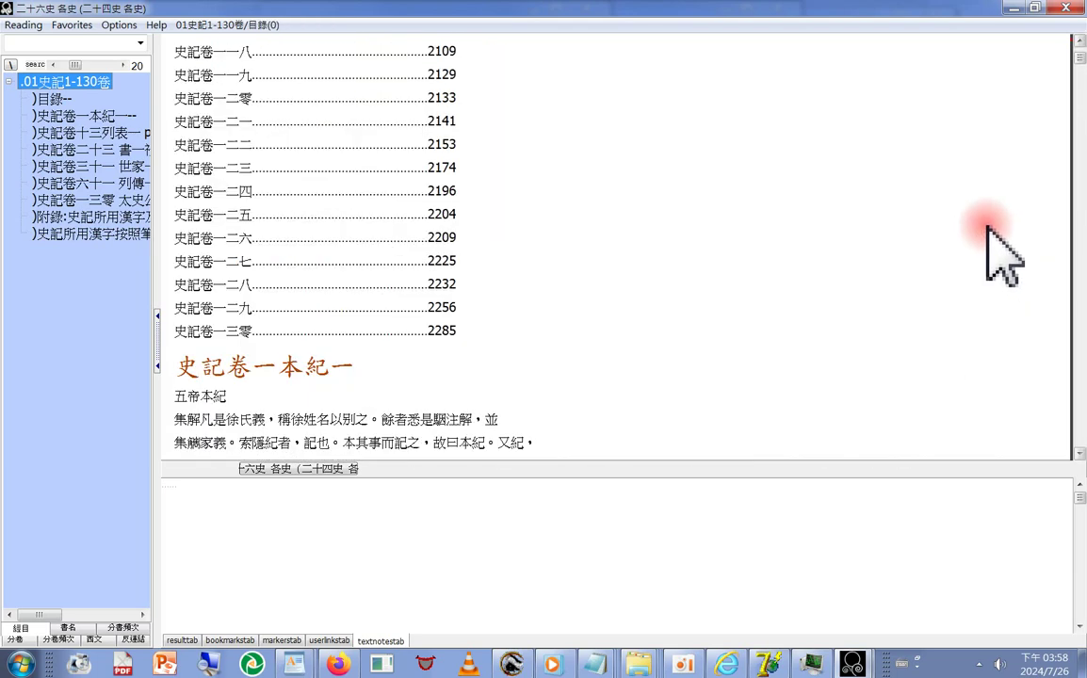
pyautogui.scroll(-5, 1001, 254)
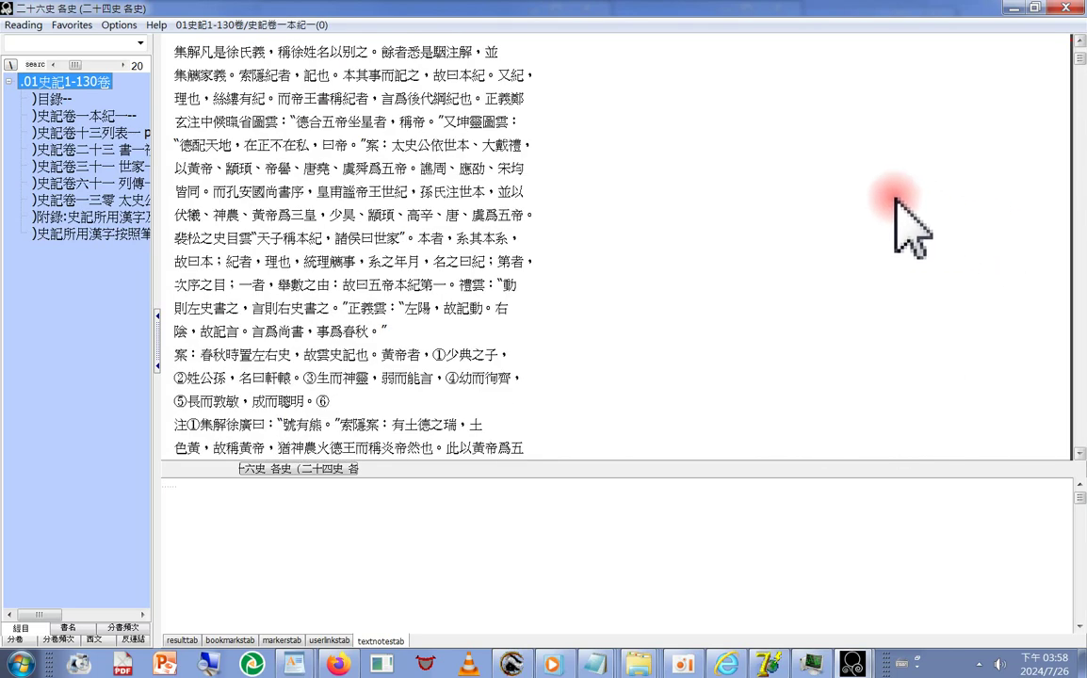
# View 目錄, 史記卷一本紀一 and 史記卷十三列表一, and widen the contents pane to about half the window.
pyautogui.click(43, 100)
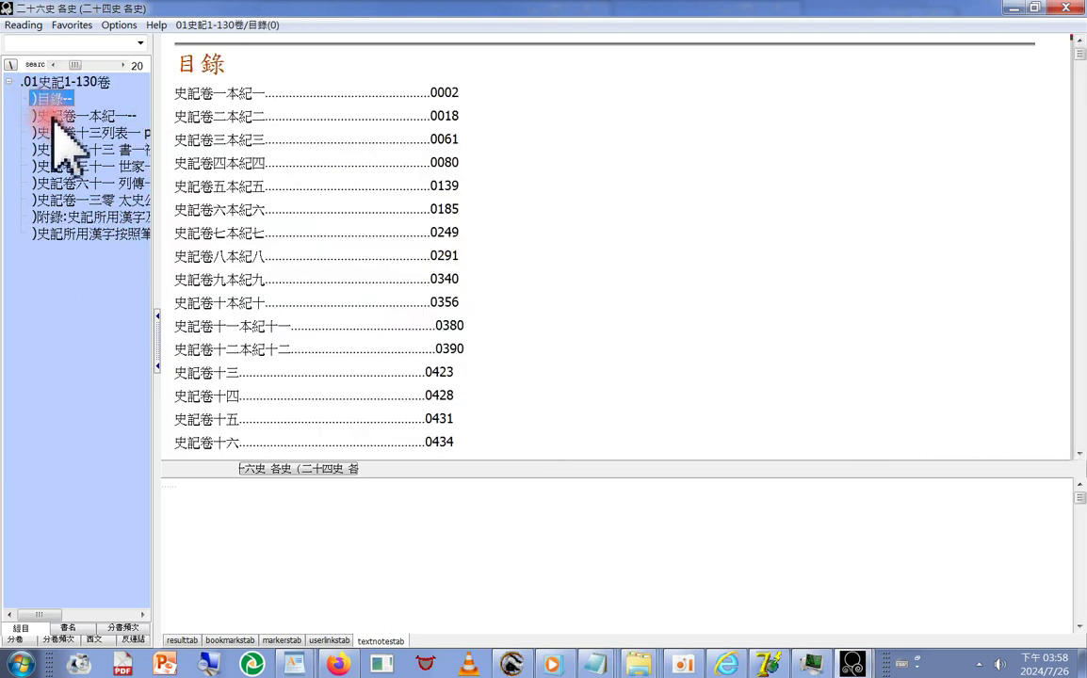
pyautogui.click(51, 116)
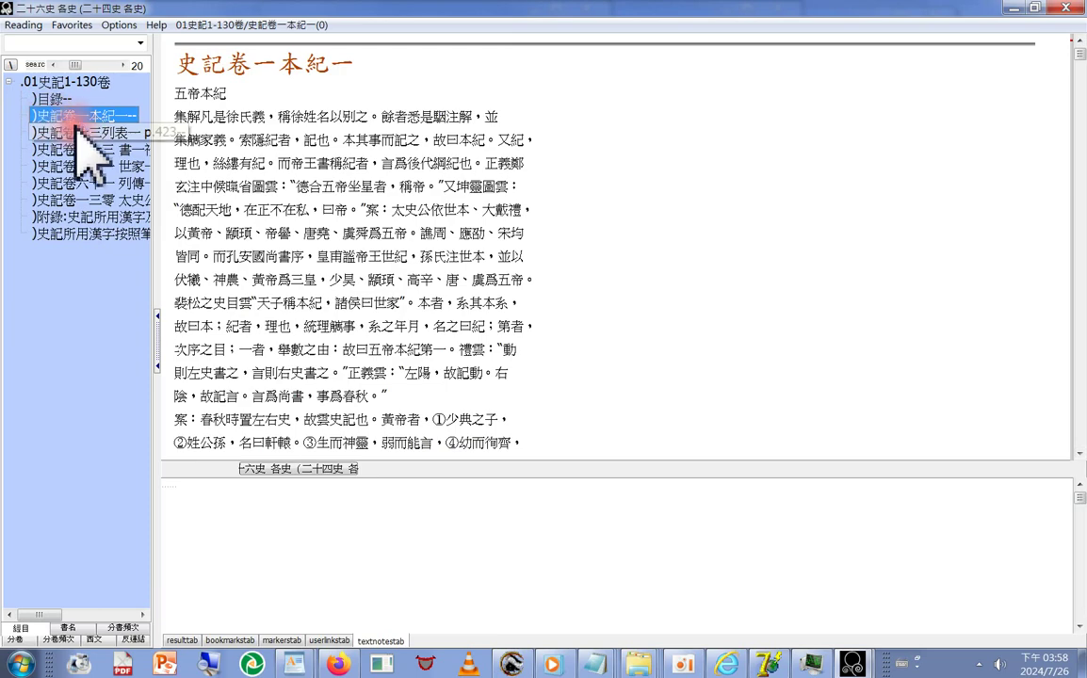
pyautogui.click(86, 132)
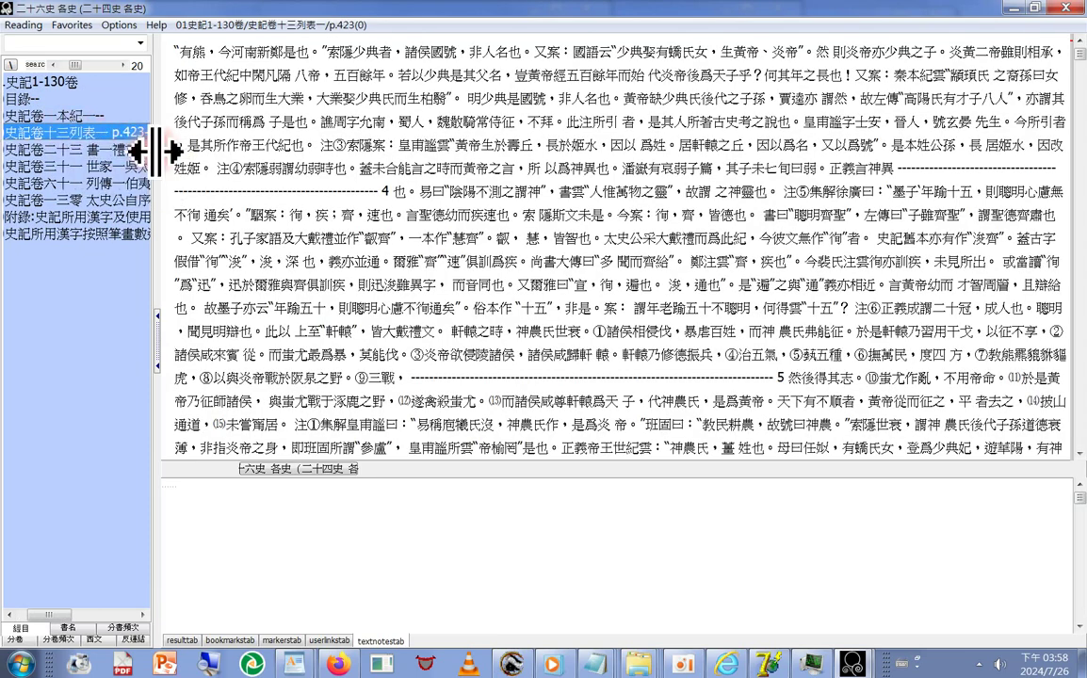
pyautogui.moveTo(155, 146); pyautogui.dragTo(585, 146)
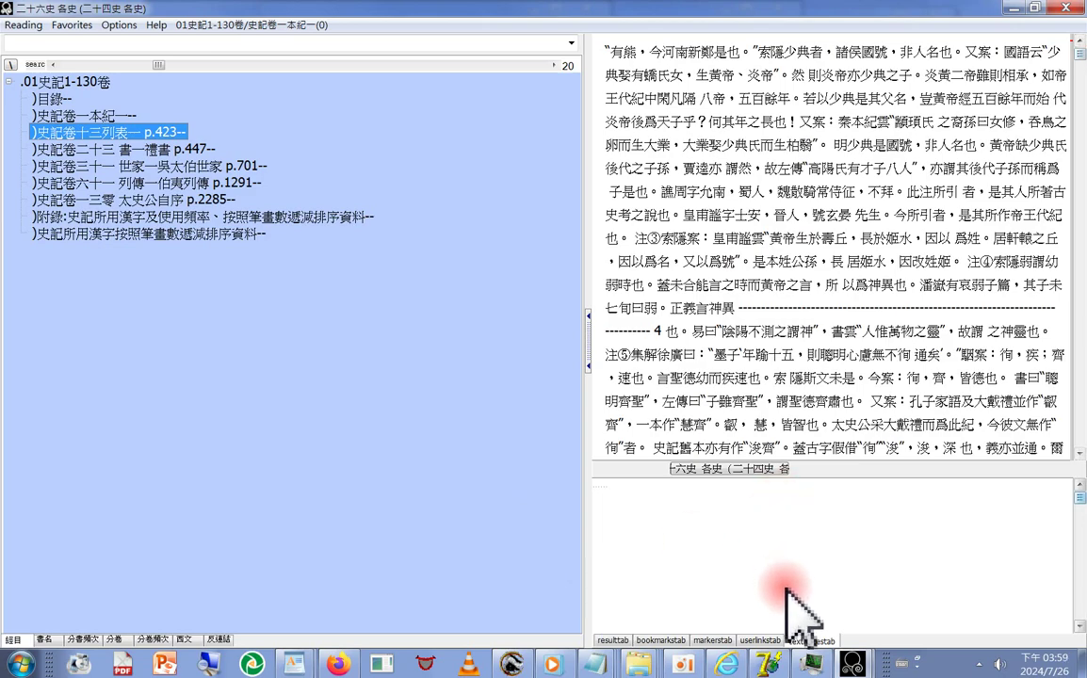
# Rename 01_his26or24.xml in the H: folder 01_his26or24 as 01_his26or24備用.xml.
pyautogui.click(630, 663)
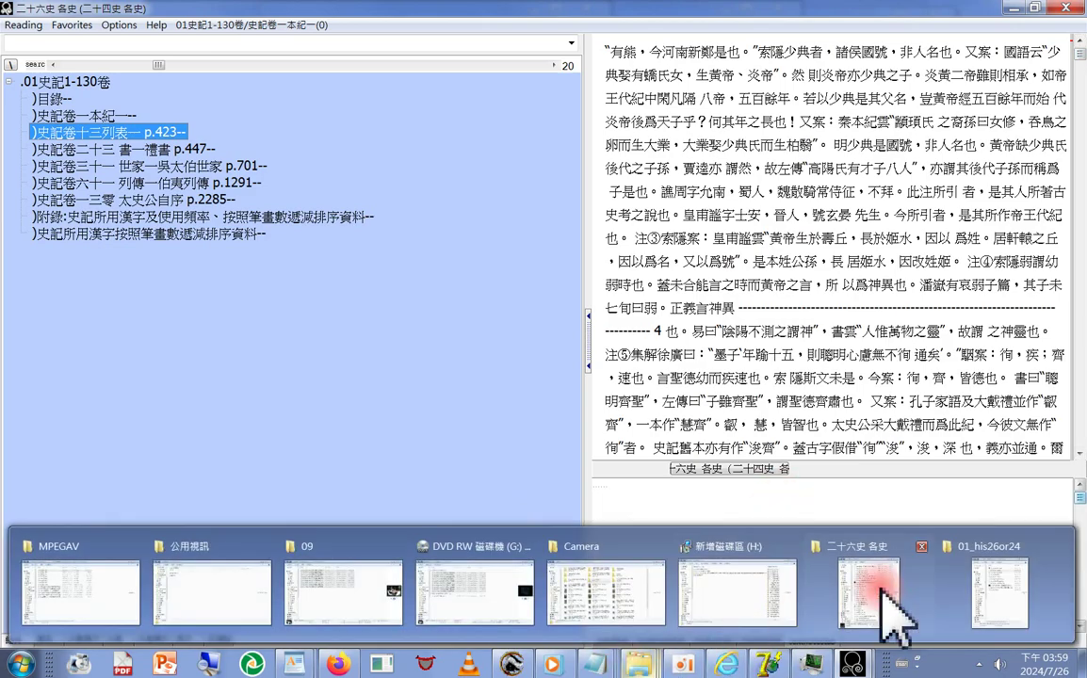
pyautogui.click(1026, 503)
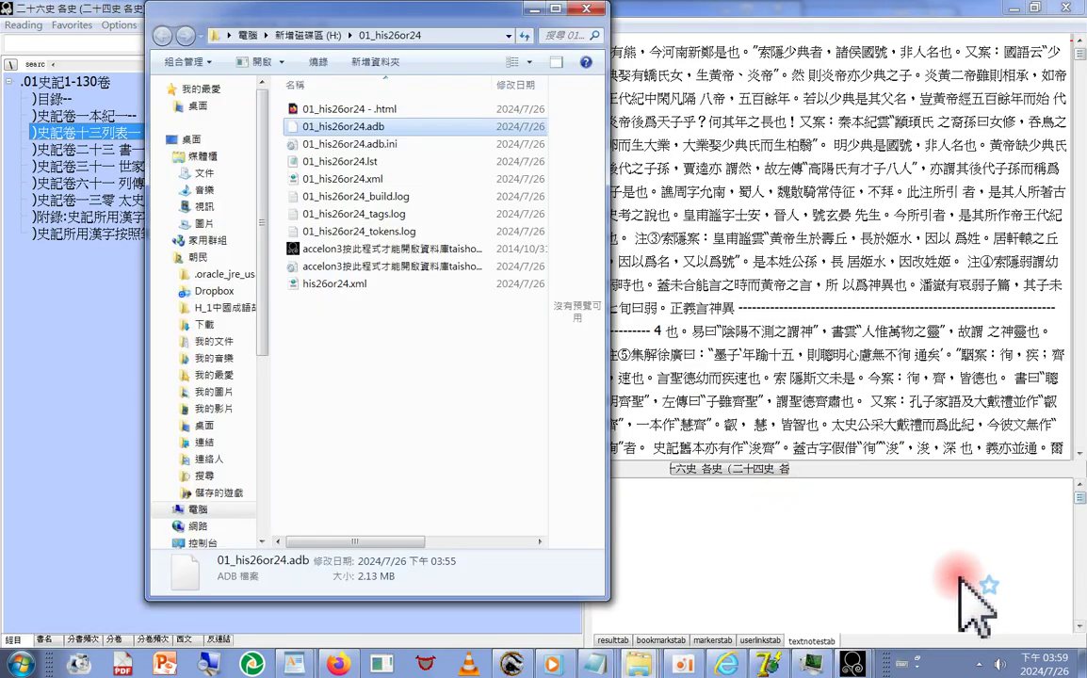
pyautogui.click(339, 179)
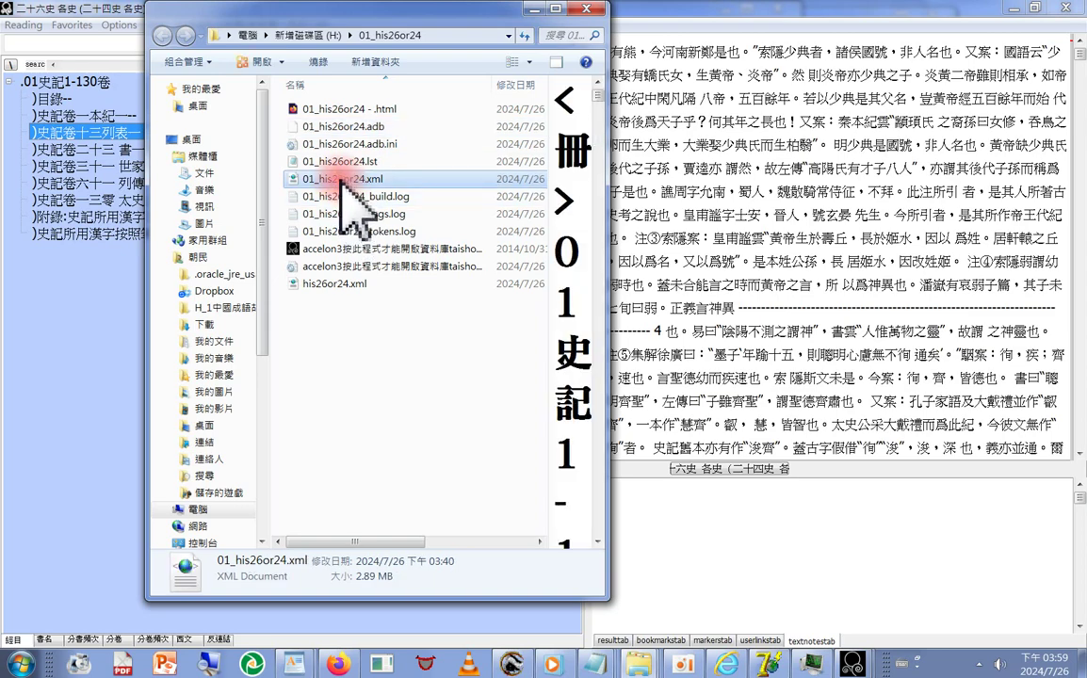
pyautogui.click(316, 180)
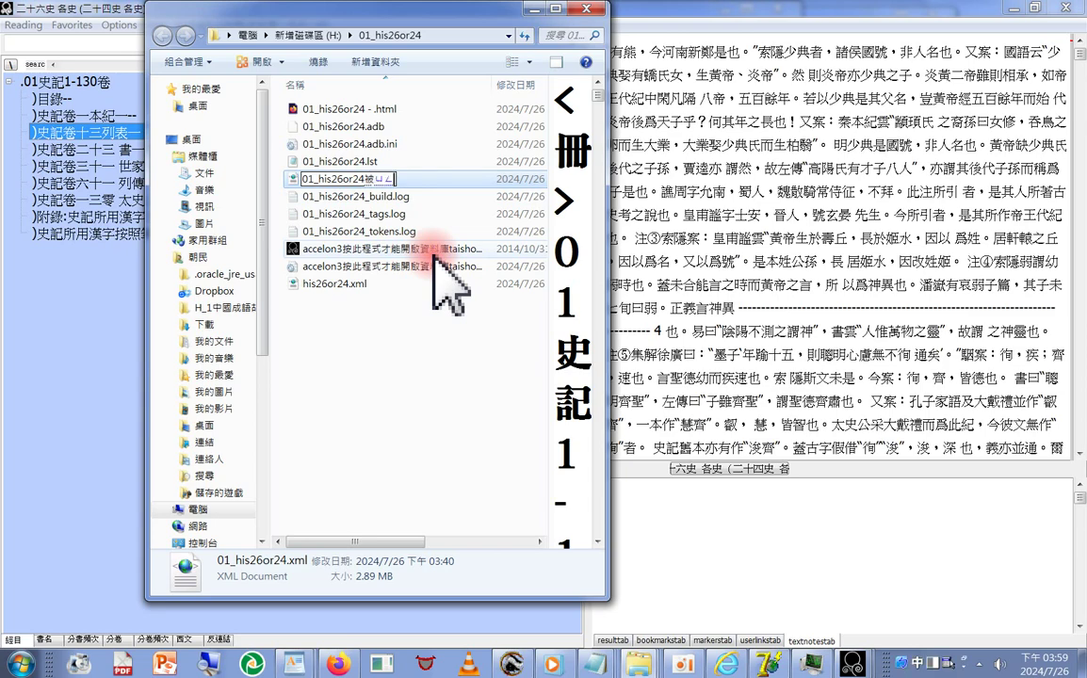
pyautogui.press('Return')
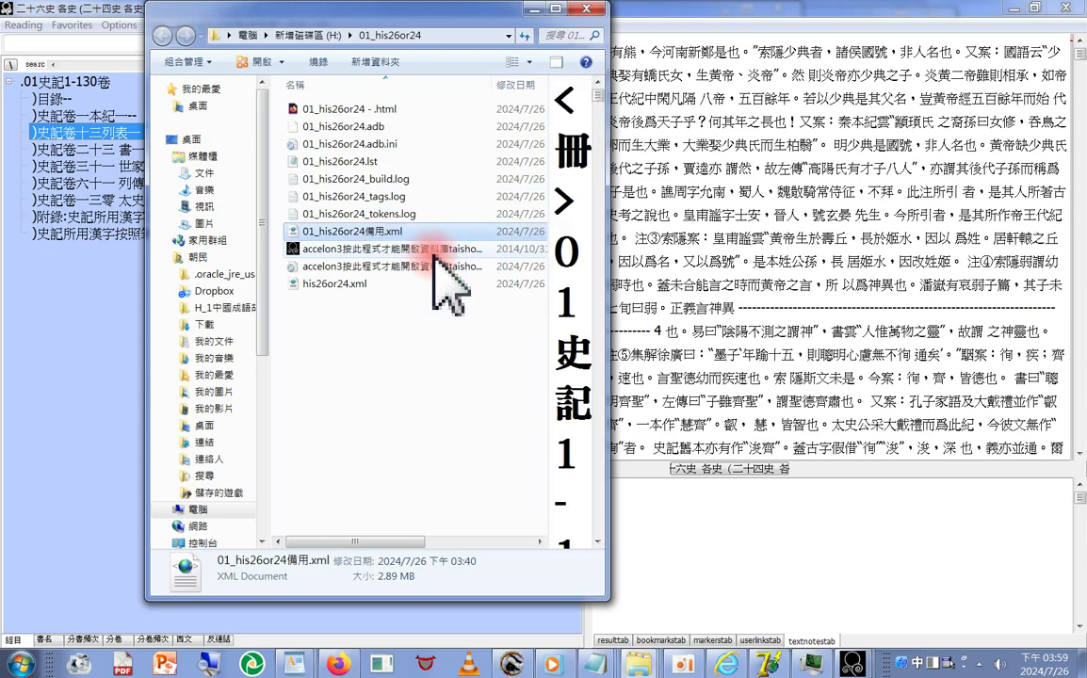
# Copy 01_his26or24.xml from the 二十六史 各史 folder into the H: folder 01_his26or24.
pyautogui.moveTo(639, 661)
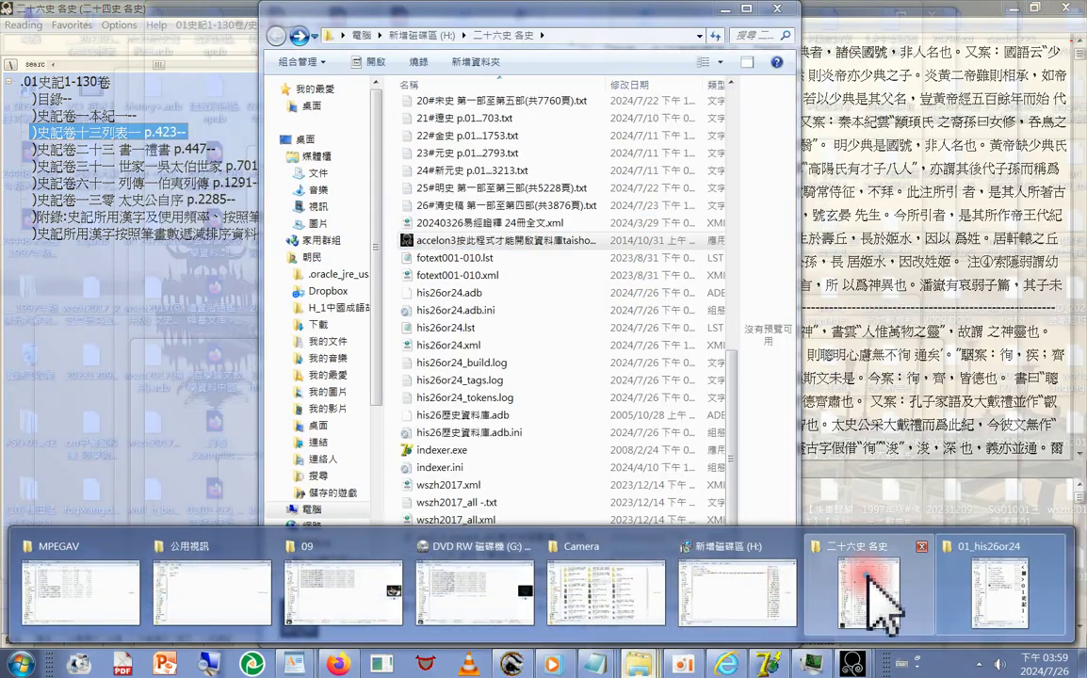
pyautogui.click(876, 603)
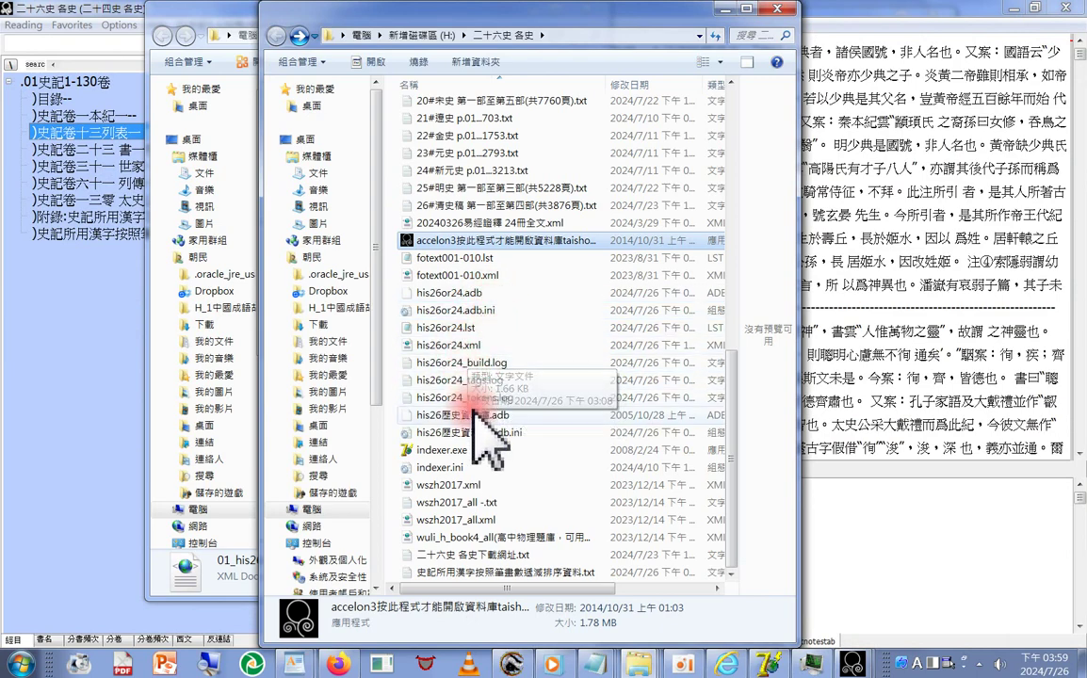
pyautogui.scroll(8, 572, 169)
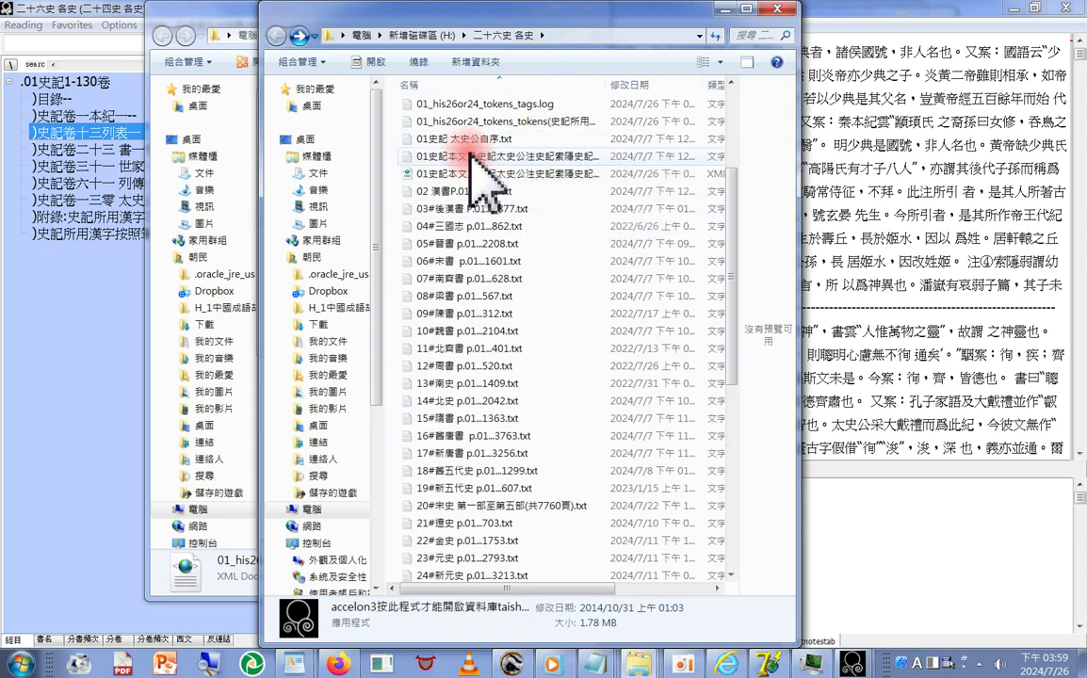
pyautogui.scroll(3, 518, 188)
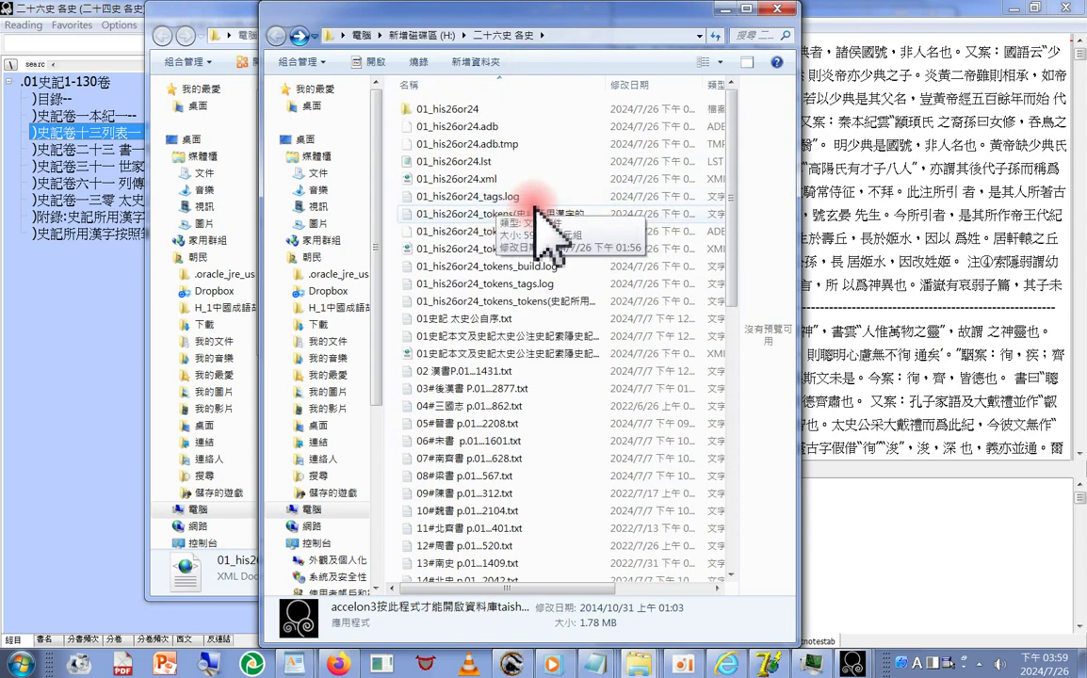
pyautogui.rightClick(465, 184)
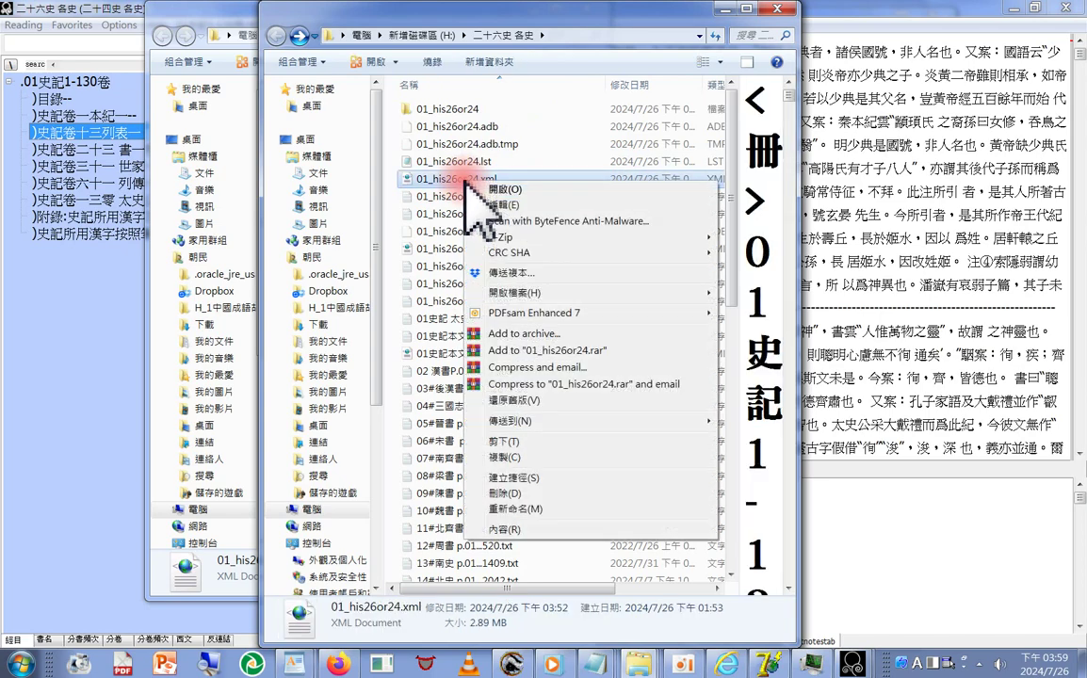
pyautogui.click(500, 457)
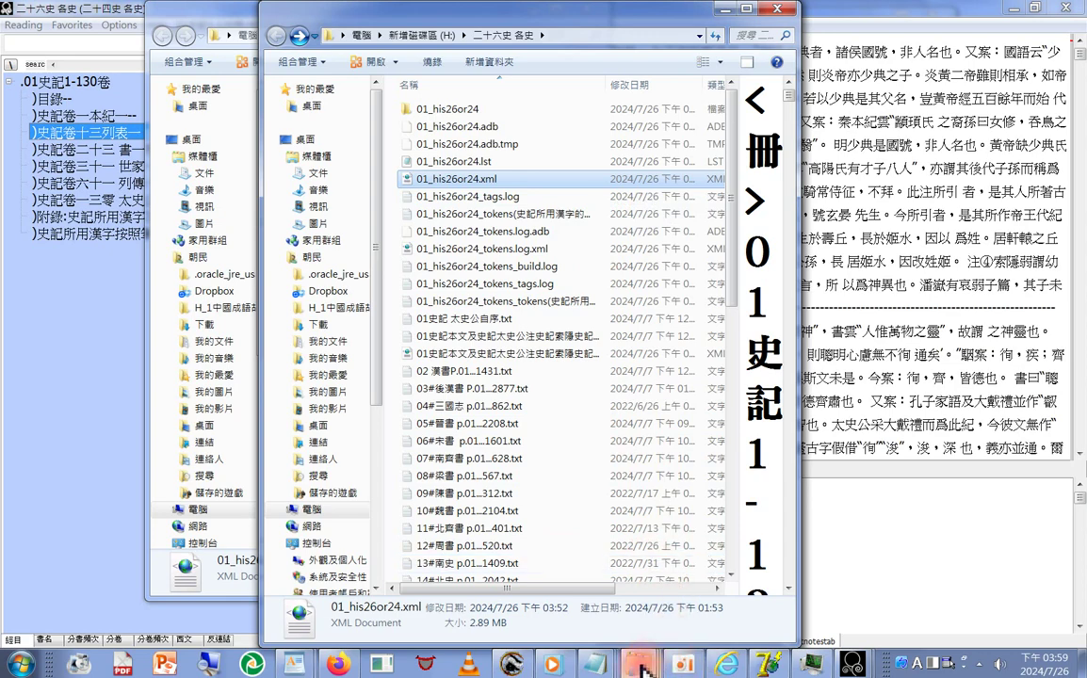
pyautogui.moveTo(642, 668)
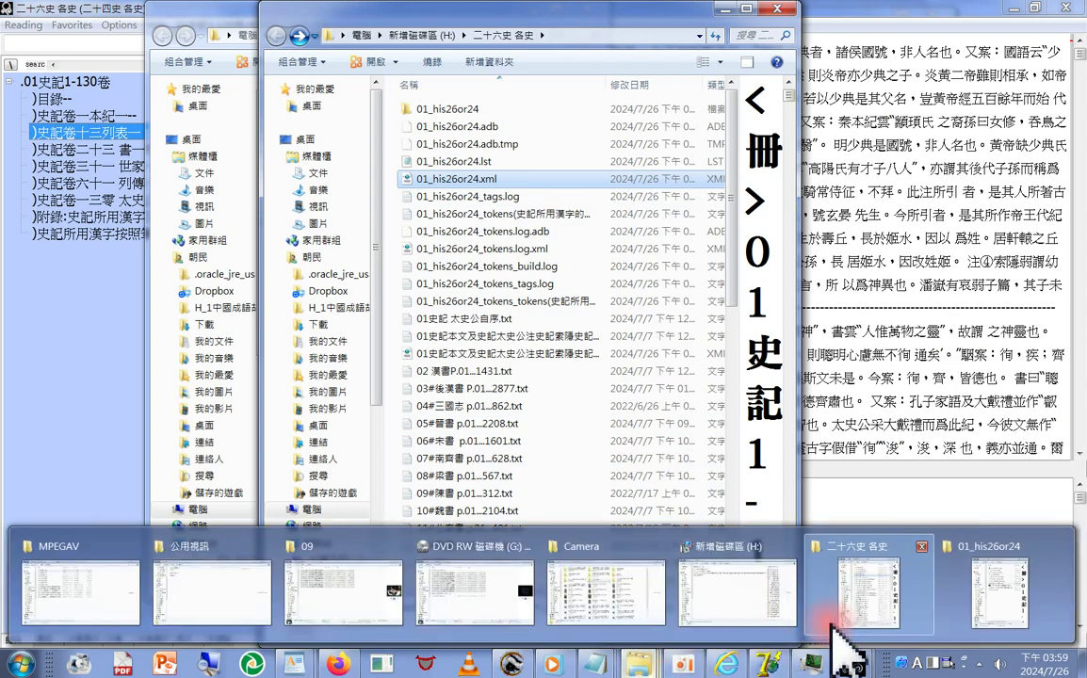
pyautogui.click(979, 607)
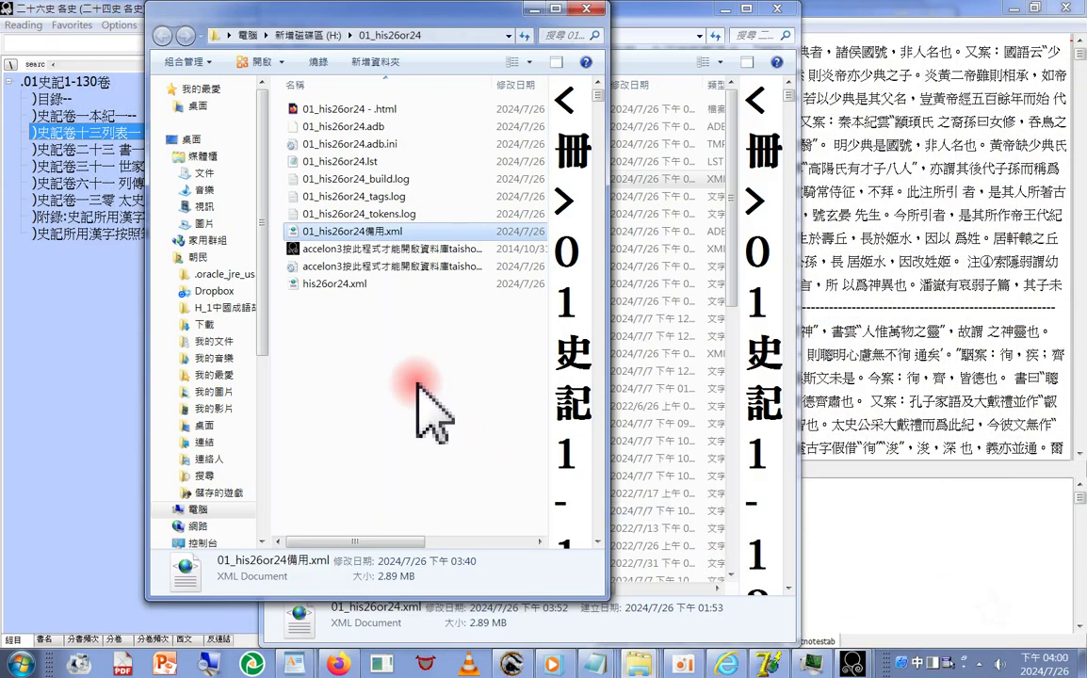
pyautogui.rightClick(343, 299)
pyautogui.click(386, 429)
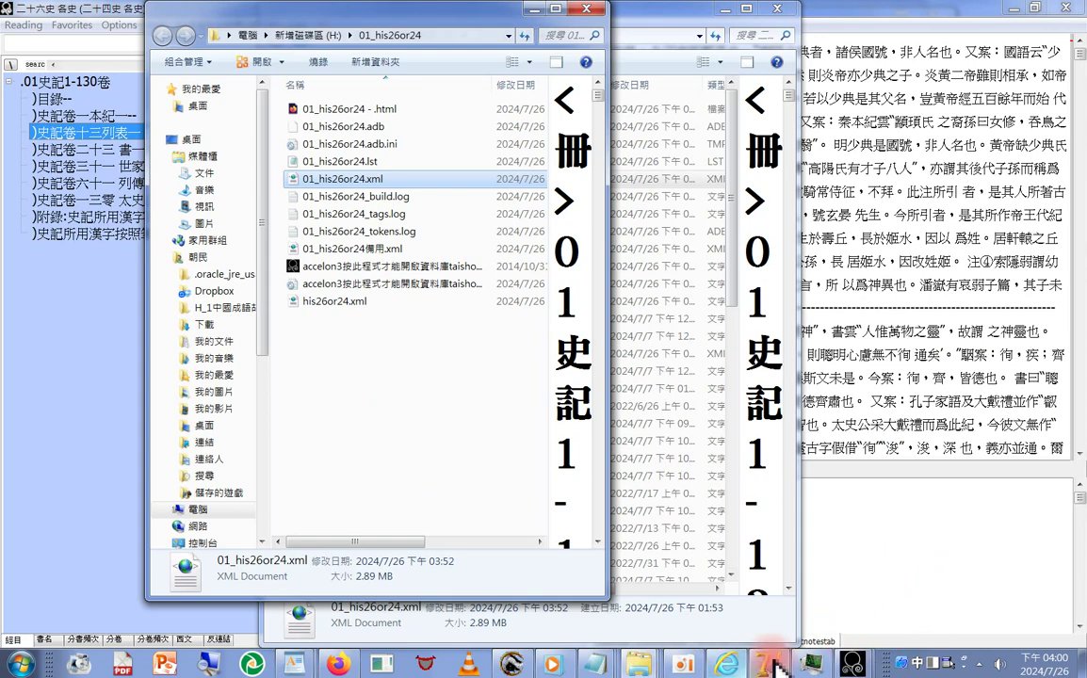
# Close all accelon3 windows and dismiss the program's error dialogs.
pyautogui.rightClick(852, 664)
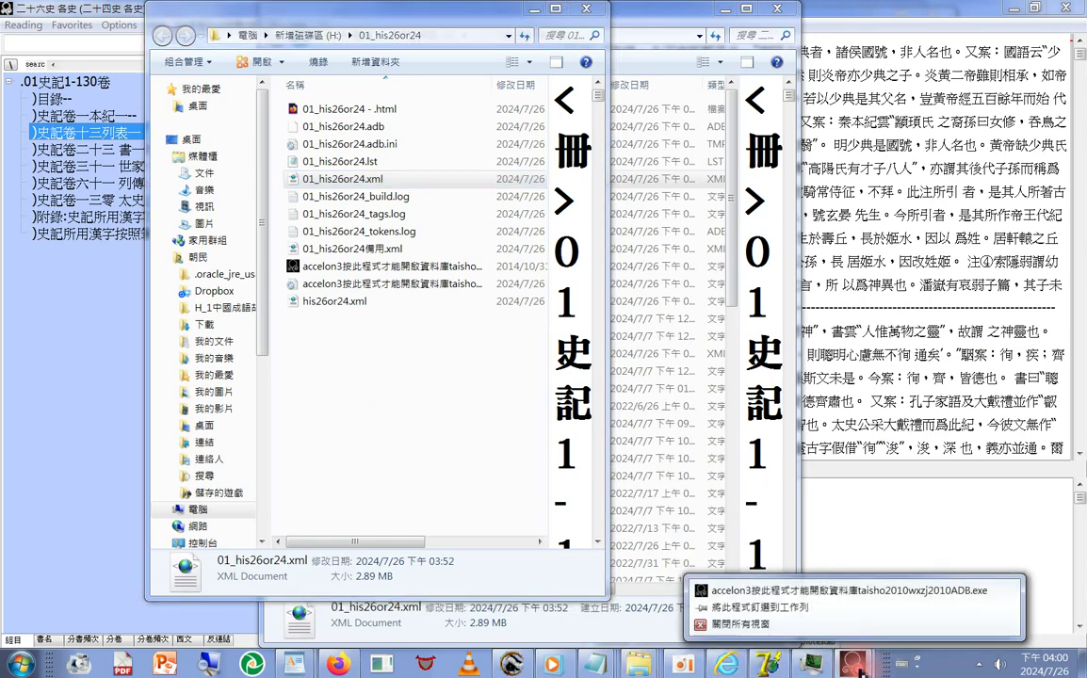
pyautogui.click(754, 623)
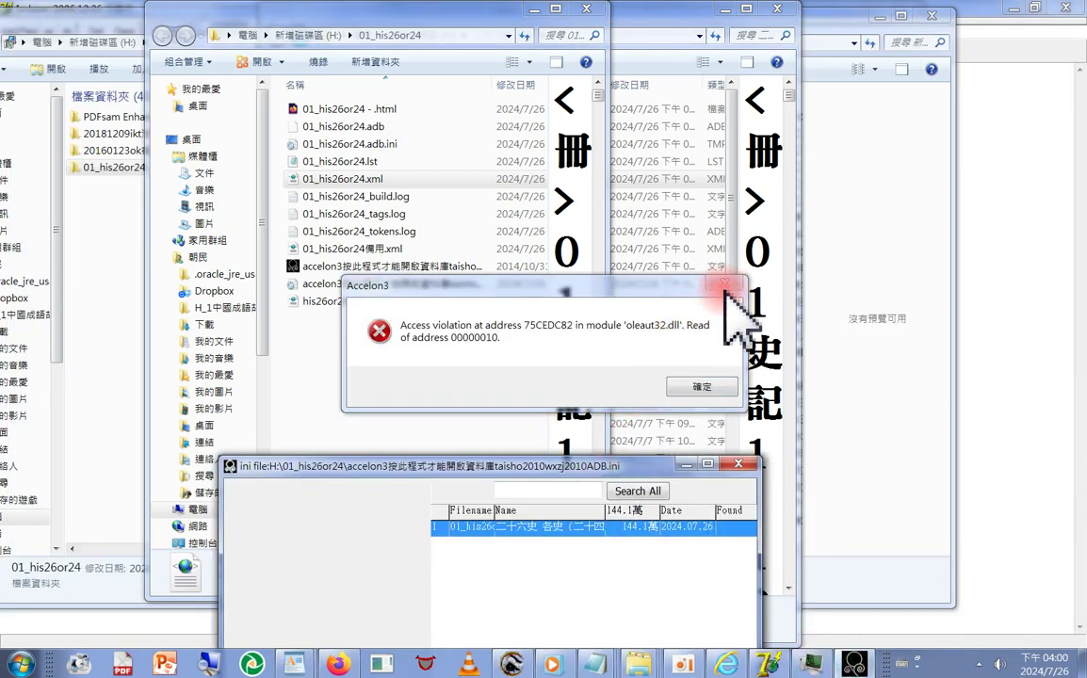
pyautogui.click(723, 283)
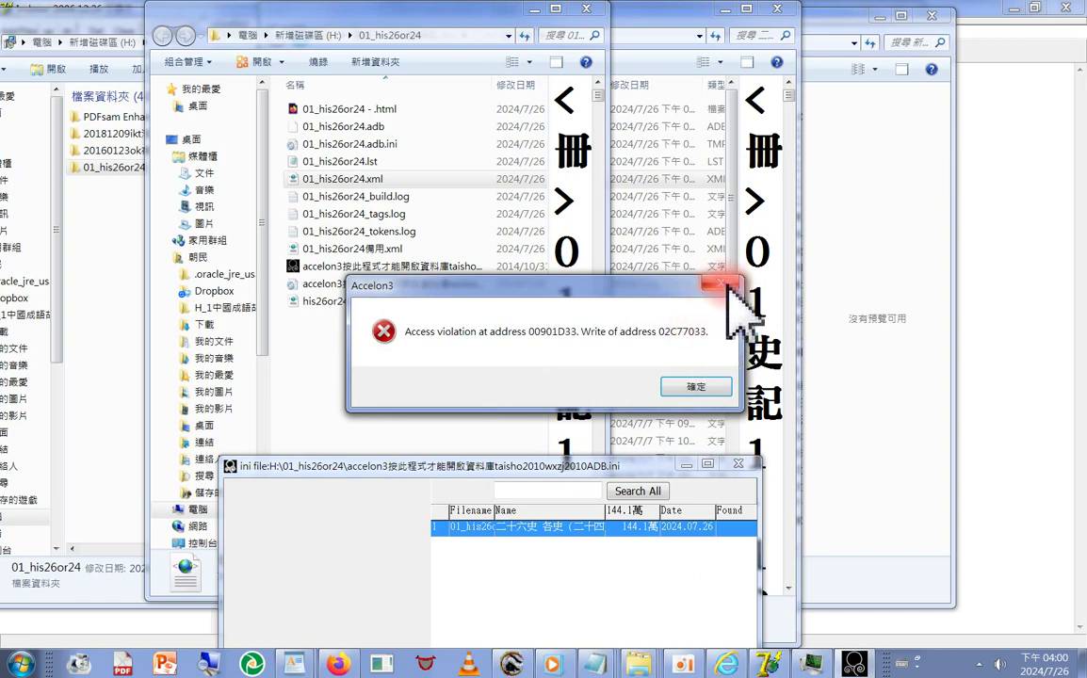
pyautogui.click(695, 385)
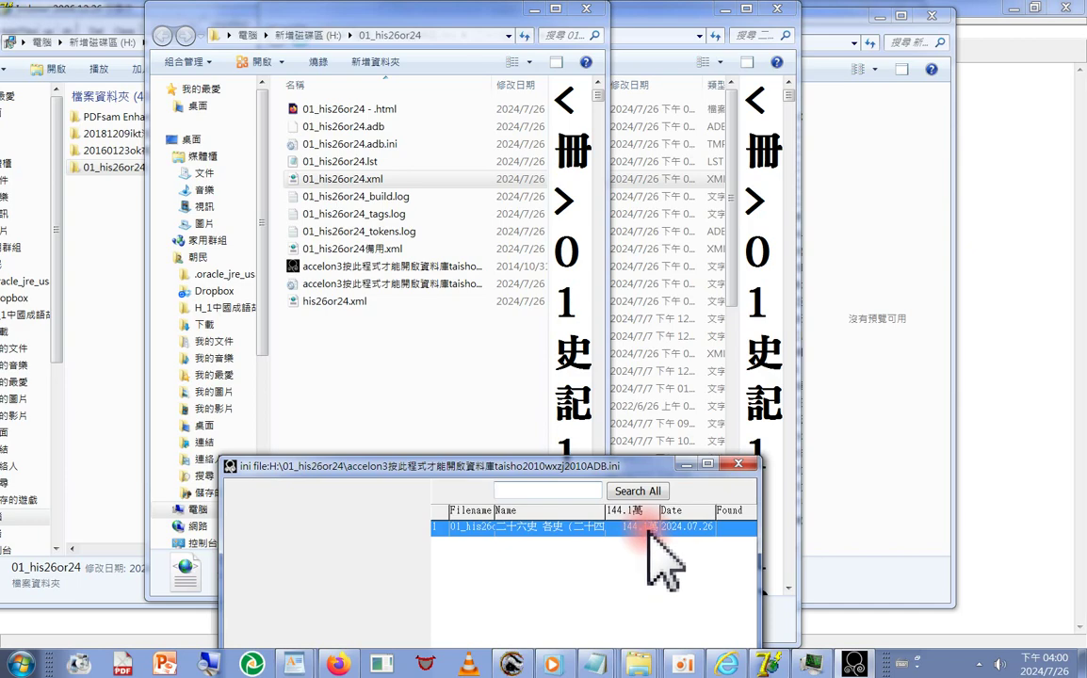
pyautogui.click(738, 464)
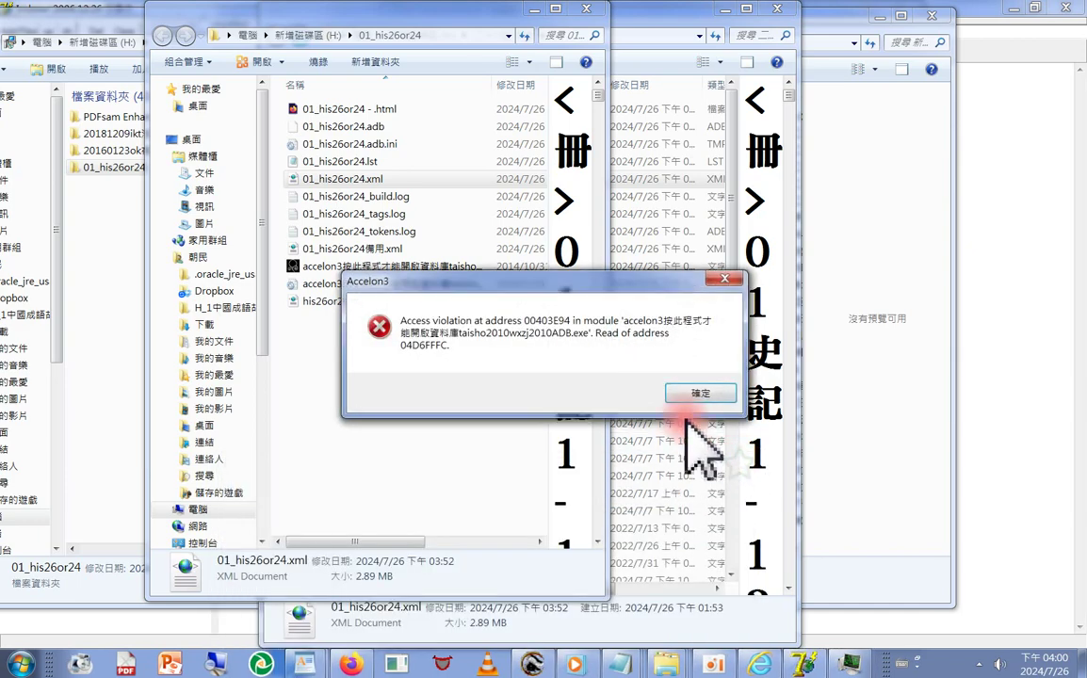
pyautogui.click(698, 394)
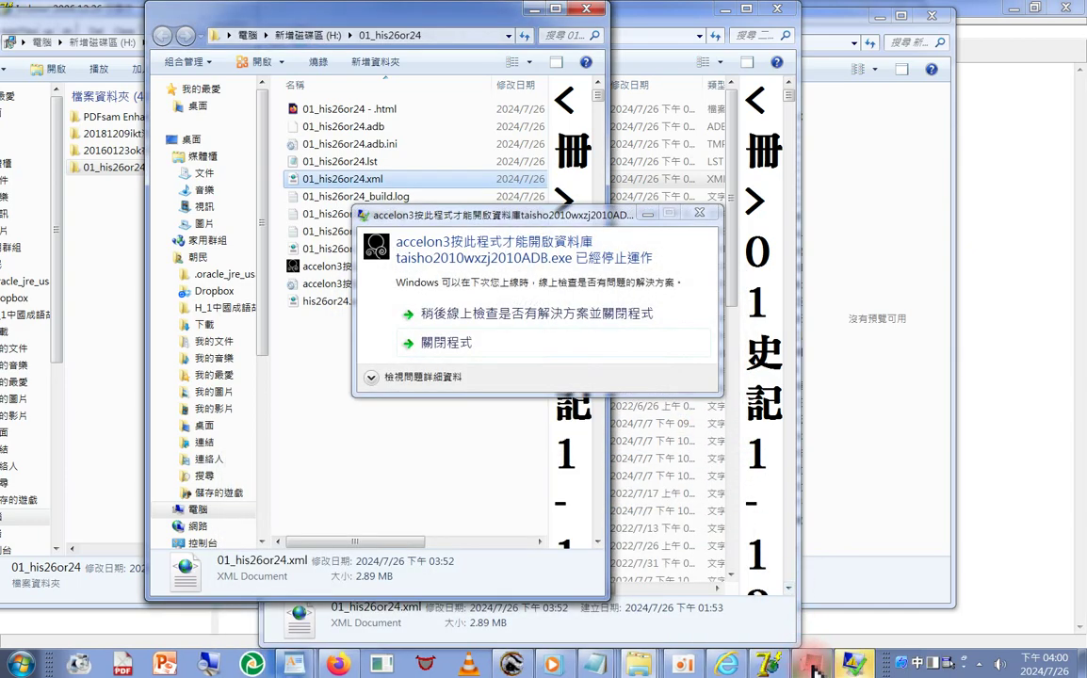
pyautogui.click(497, 314)
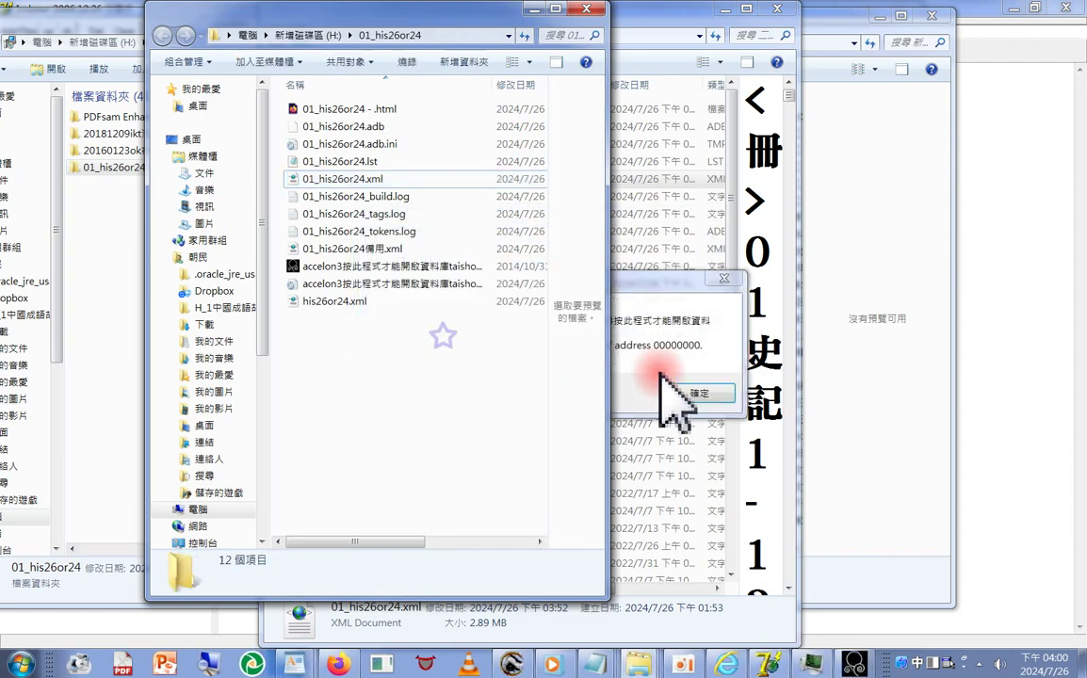
pyautogui.click(739, 382)
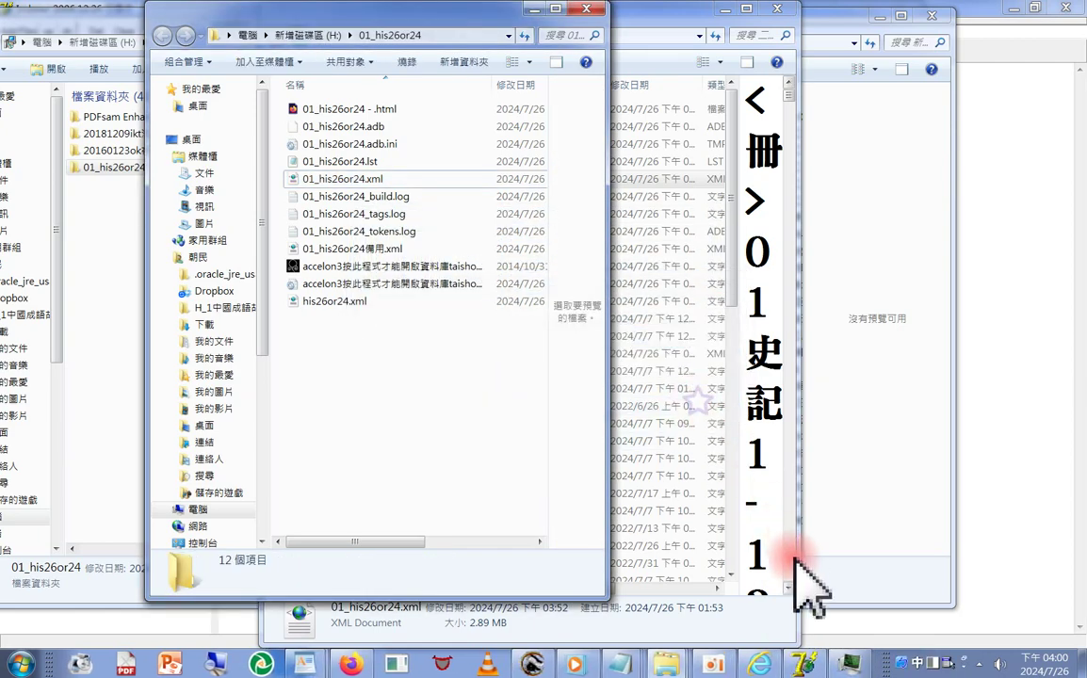
# Switch to Indexer, replace its file list with the one from 01_his26or24.lst, and rebuild the 01_his26or24.adb database.
pyautogui.click(535, 9)
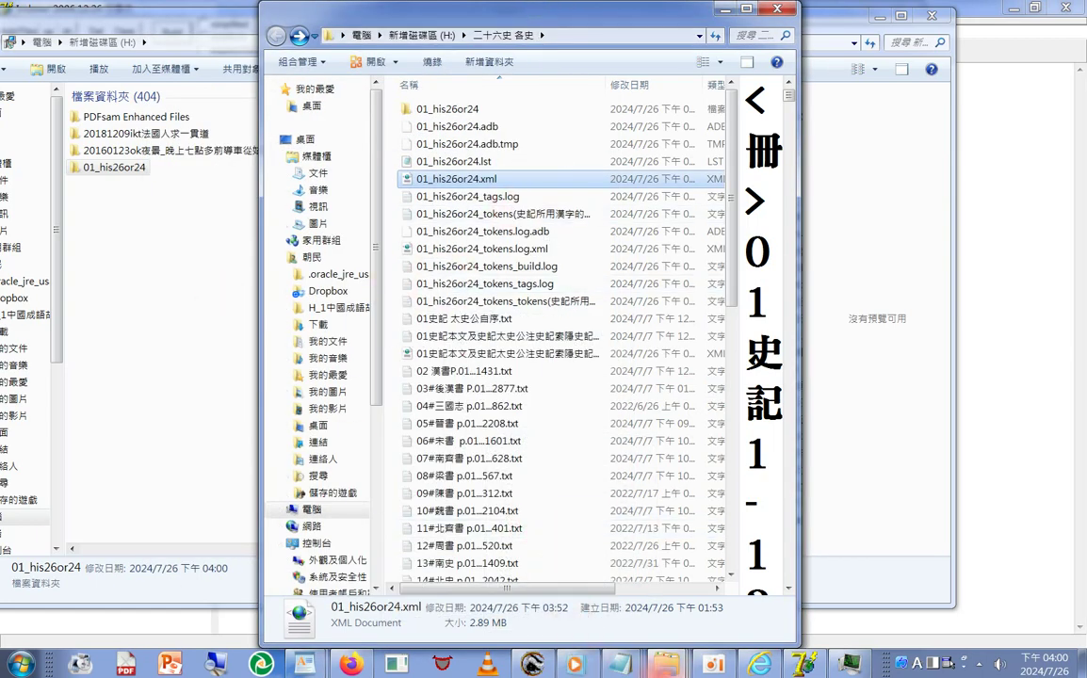
pyautogui.click(731, 11)
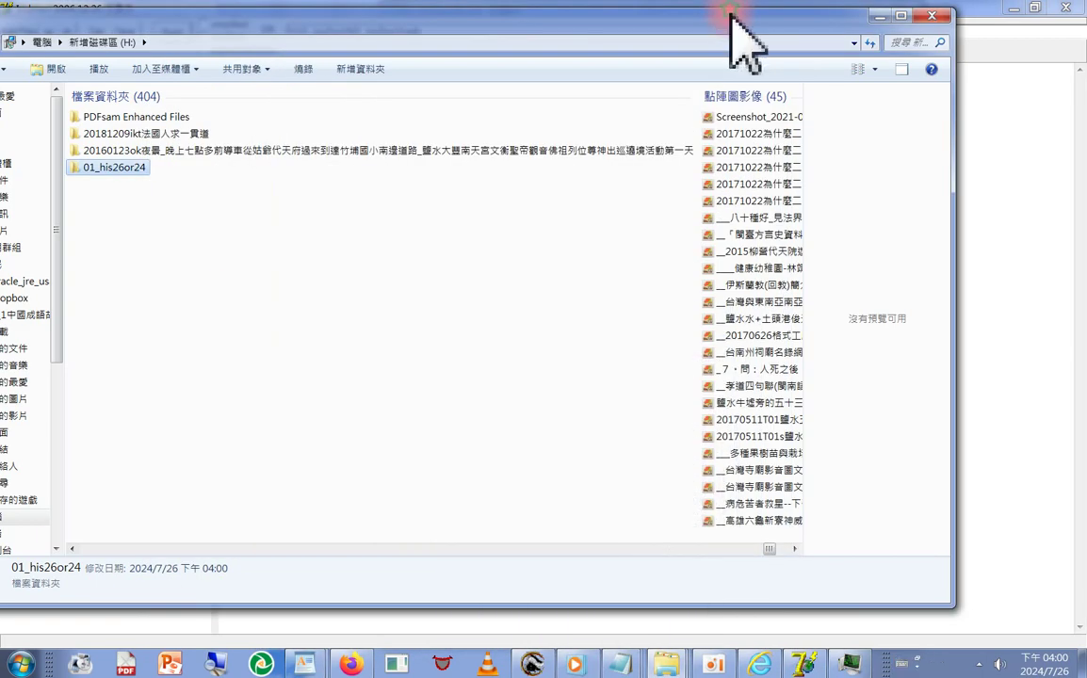
pyautogui.click(875, 16)
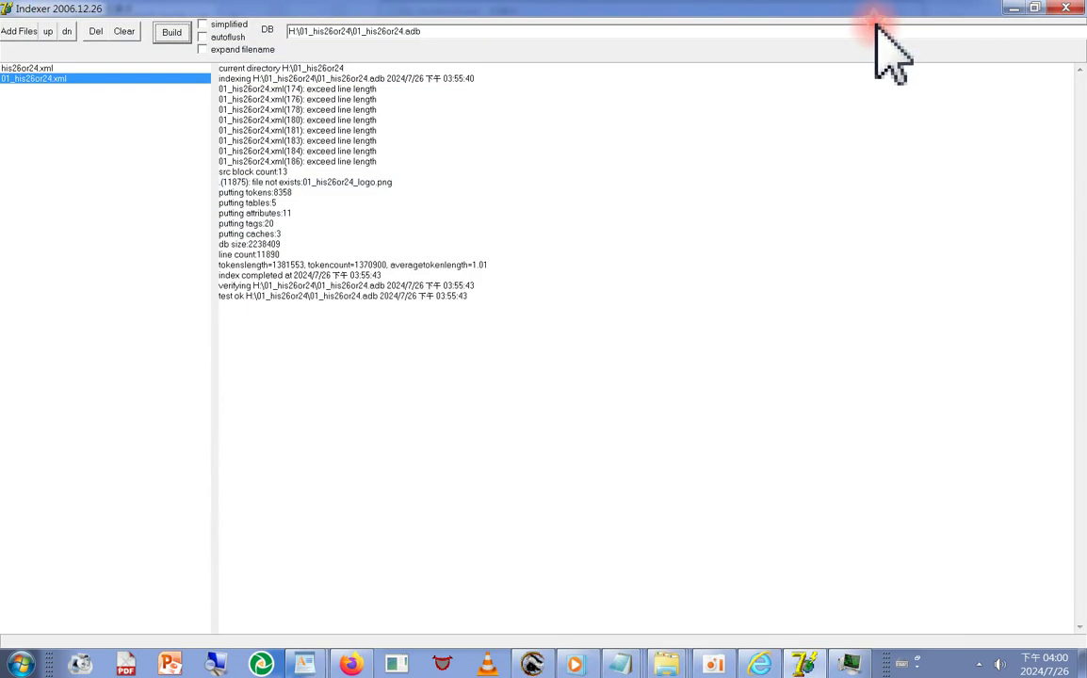
pyautogui.click(127, 31)
pyautogui.click(20, 31)
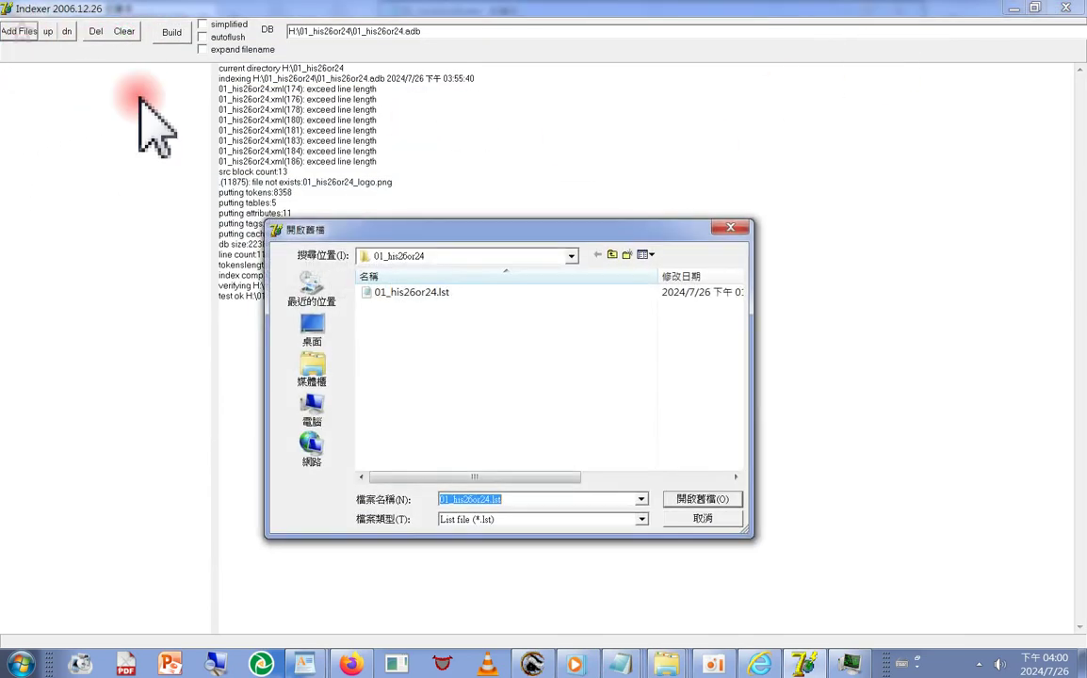
pyautogui.doubleClick(406, 296)
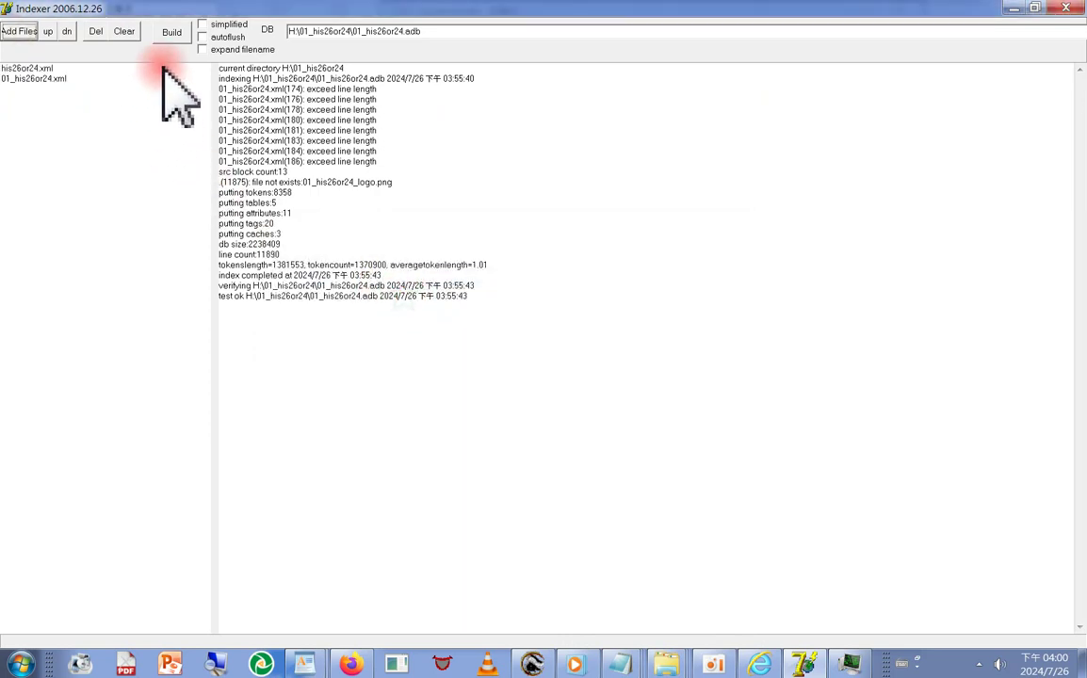
pyautogui.click(172, 33)
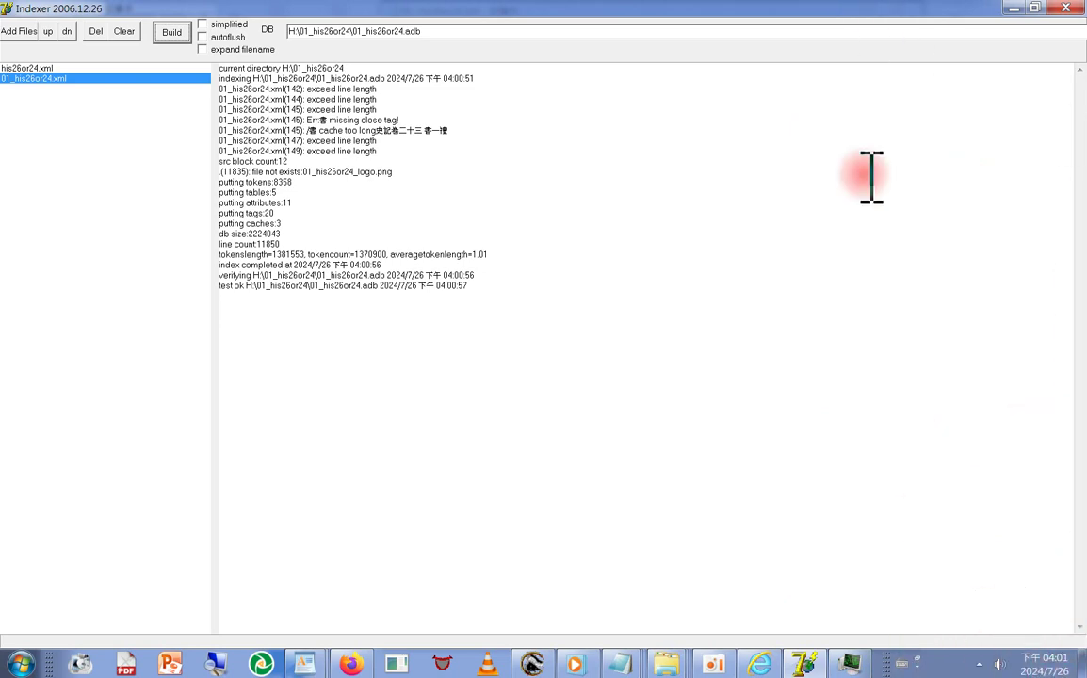
pyautogui.click(867, 249)
pyautogui.rightClick(794, 435)
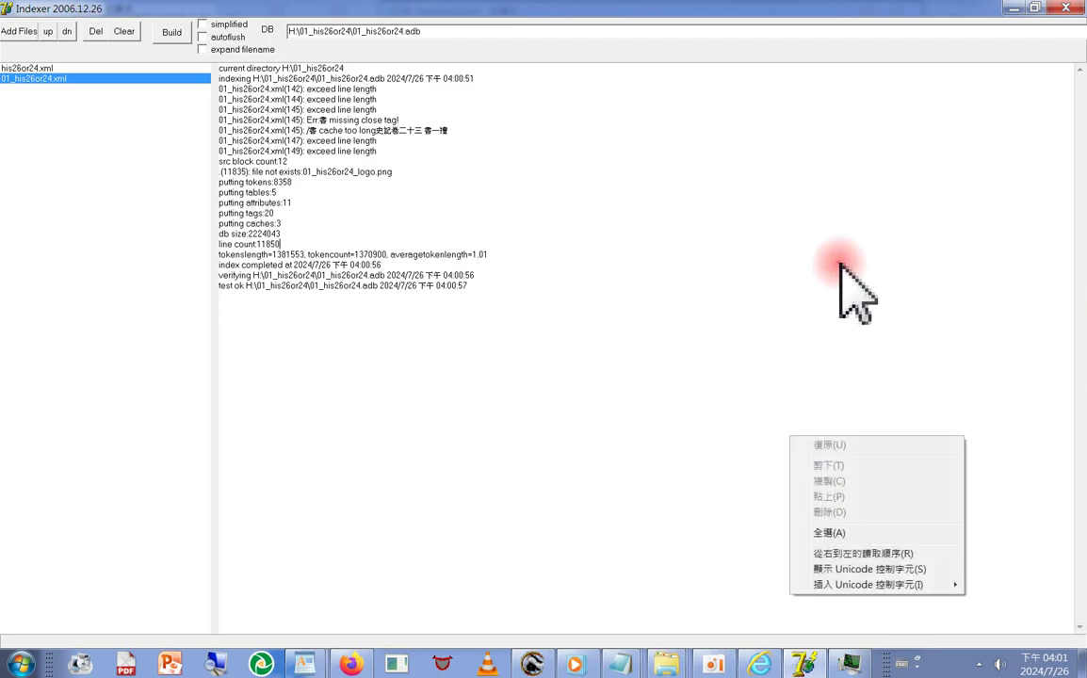
pyautogui.rightClick(839, 265)
# Switch to 01_his26or24.xml in Notepad and search downward for </書> as far as the 史記卷三十一 世家一吳太伯世家 heading, placing the cursor after its tag.
pyautogui.click(617, 667)
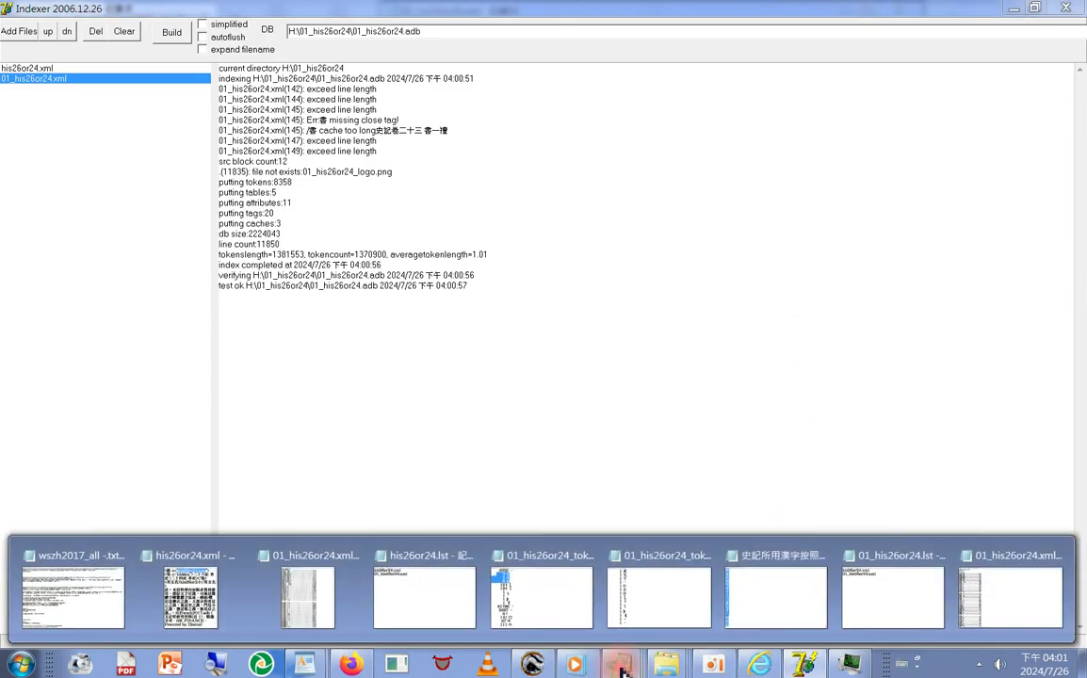
pyautogui.moveTo(556, 626)
pyautogui.moveTo(347, 601)
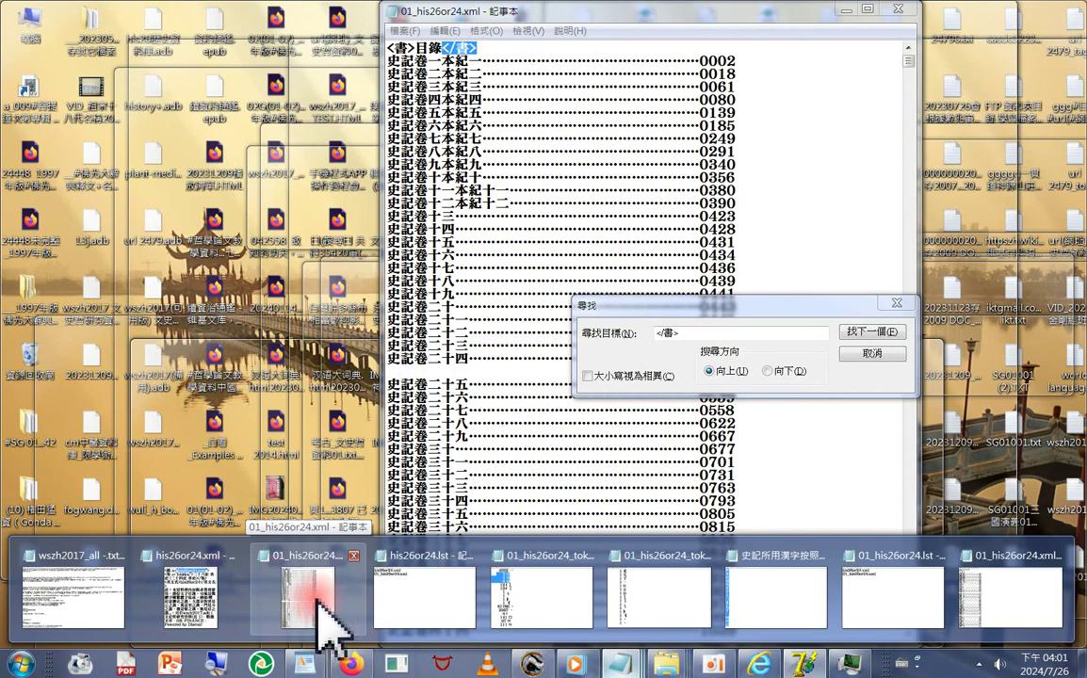
pyautogui.click(318, 603)
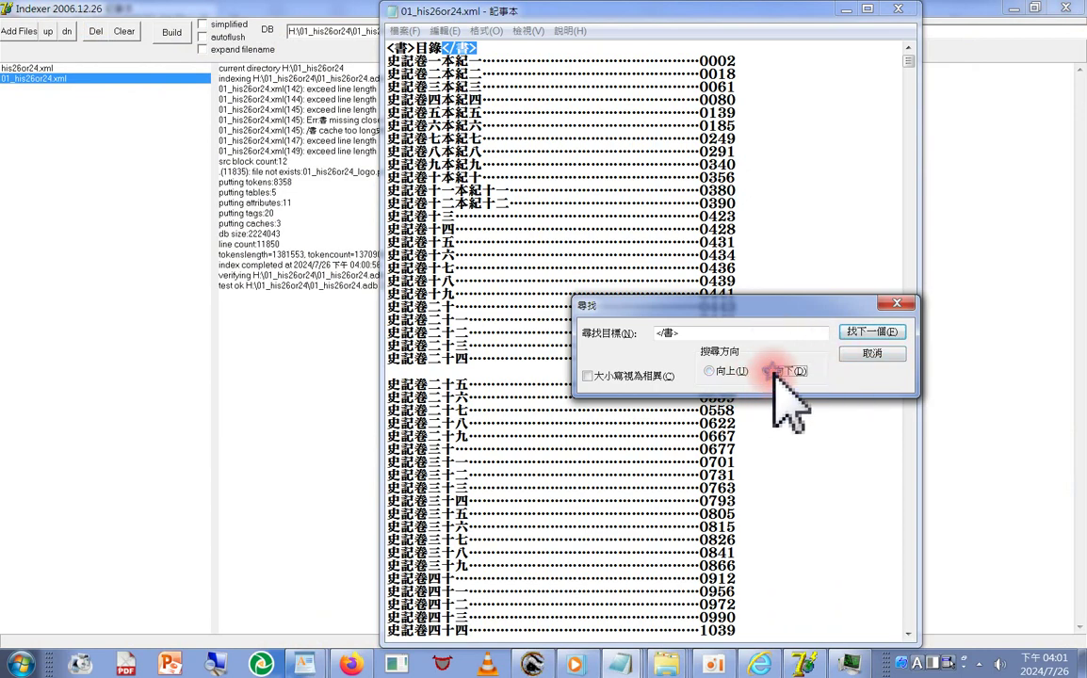
pyautogui.click(768, 371)
pyautogui.click(858, 331)
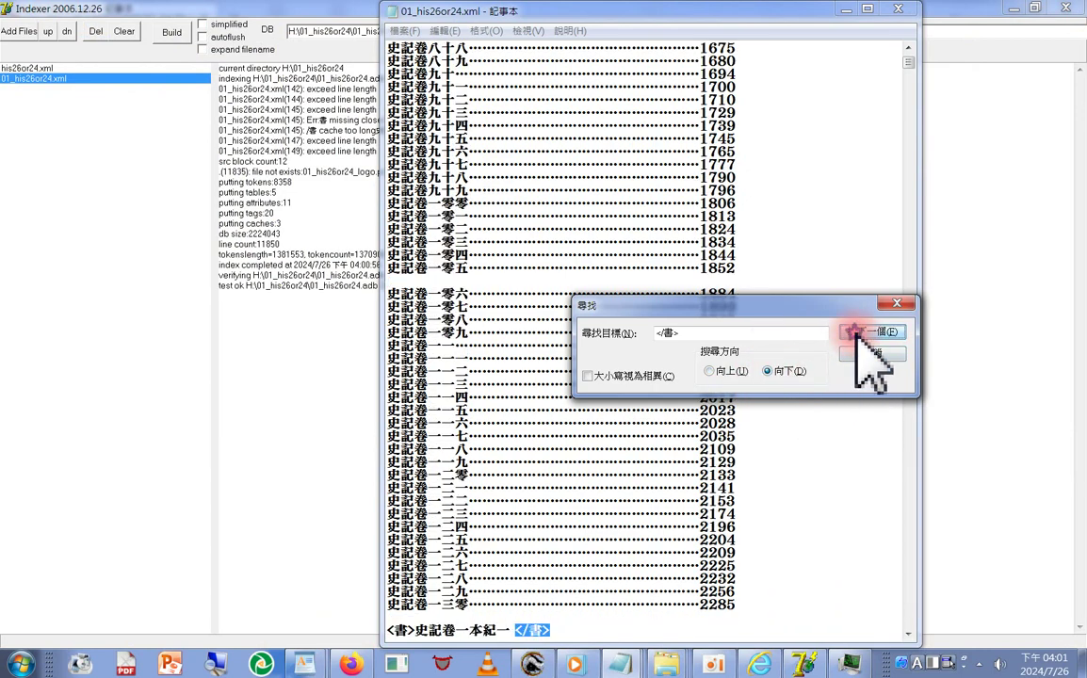
pyautogui.click(859, 332)
pyautogui.click(859, 334)
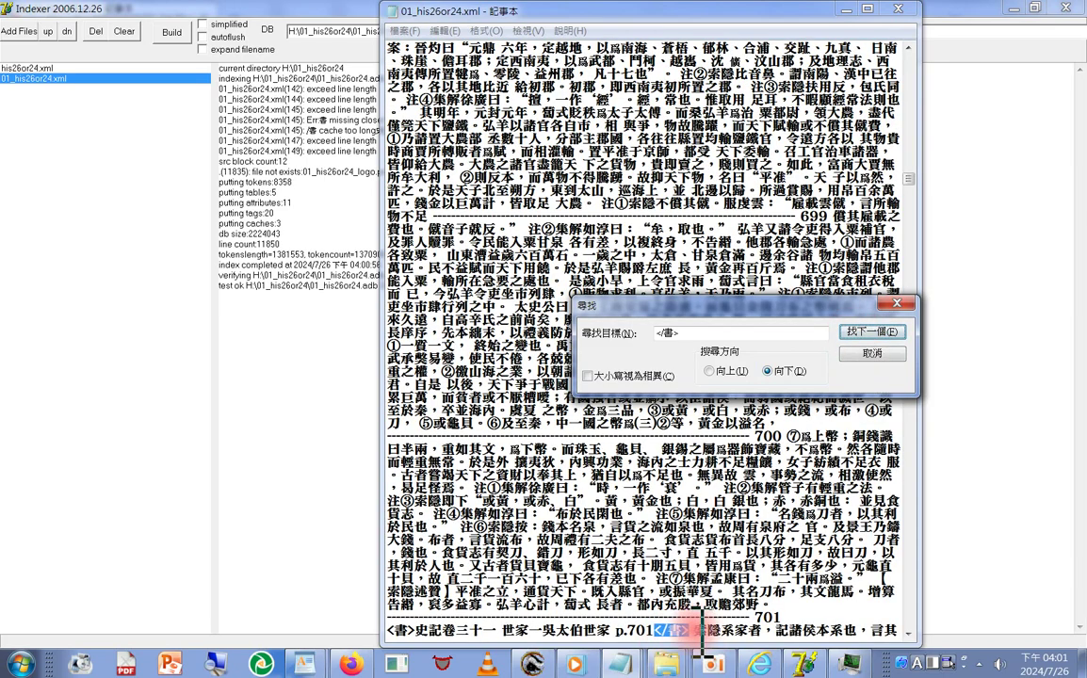
pyautogui.click(697, 631)
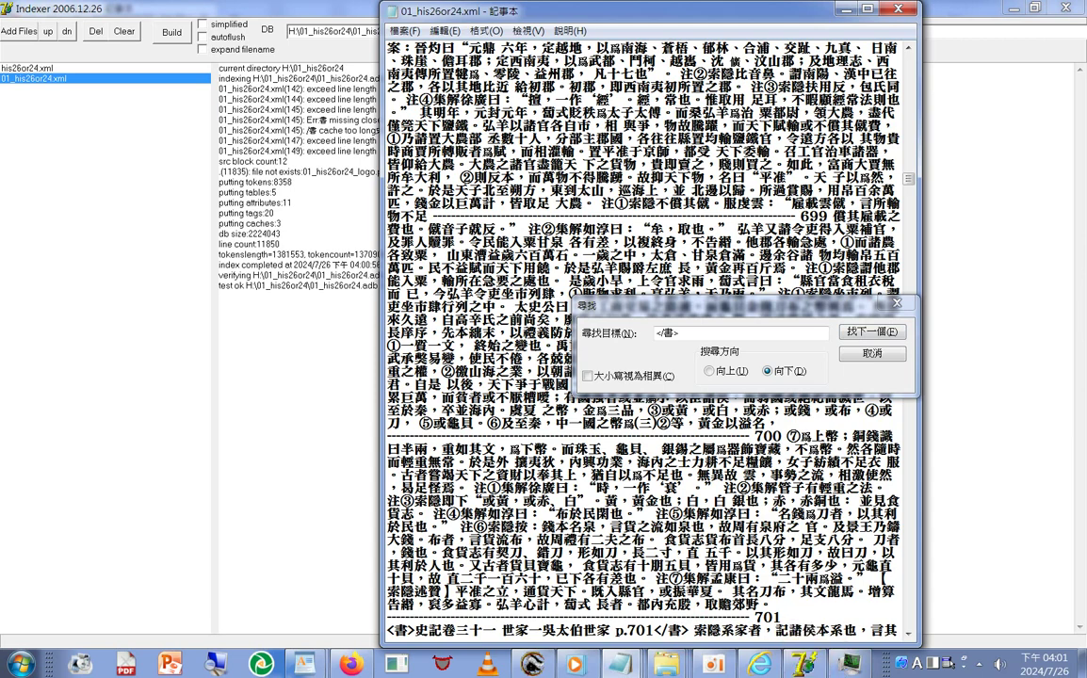
# Break the line after the </書> tag of the 史記卷三十一 heading and check the remaining </書> tags down to the file's end.
pyautogui.press('Return')
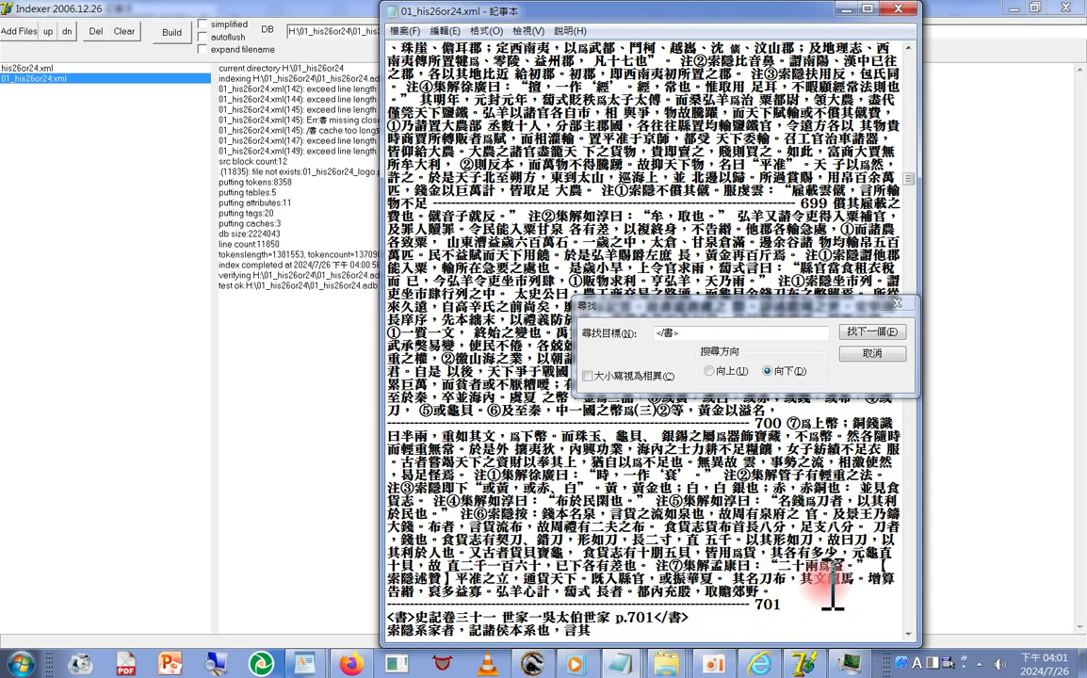
pyautogui.scroll(-1, 822, 565)
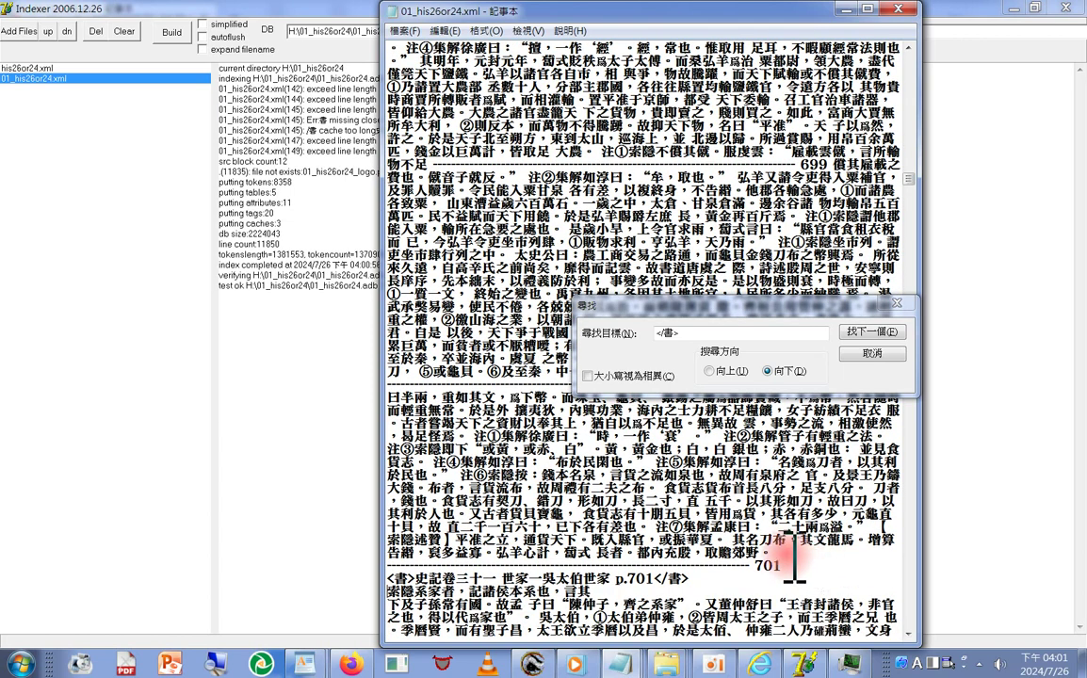
pyautogui.click(873, 333)
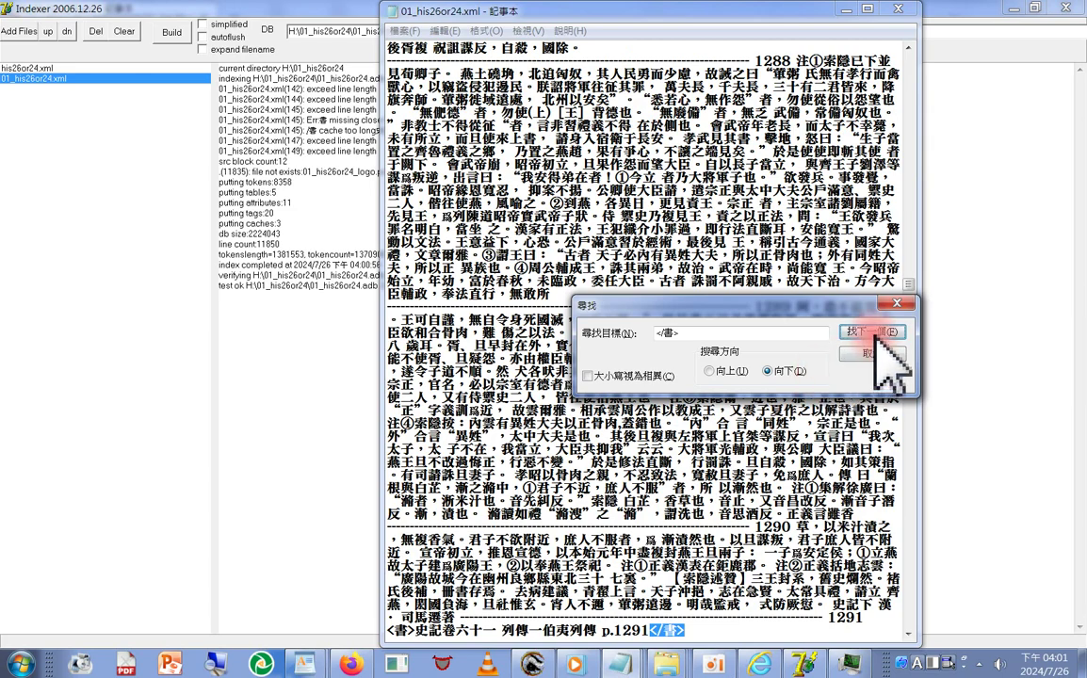
pyautogui.click(874, 332)
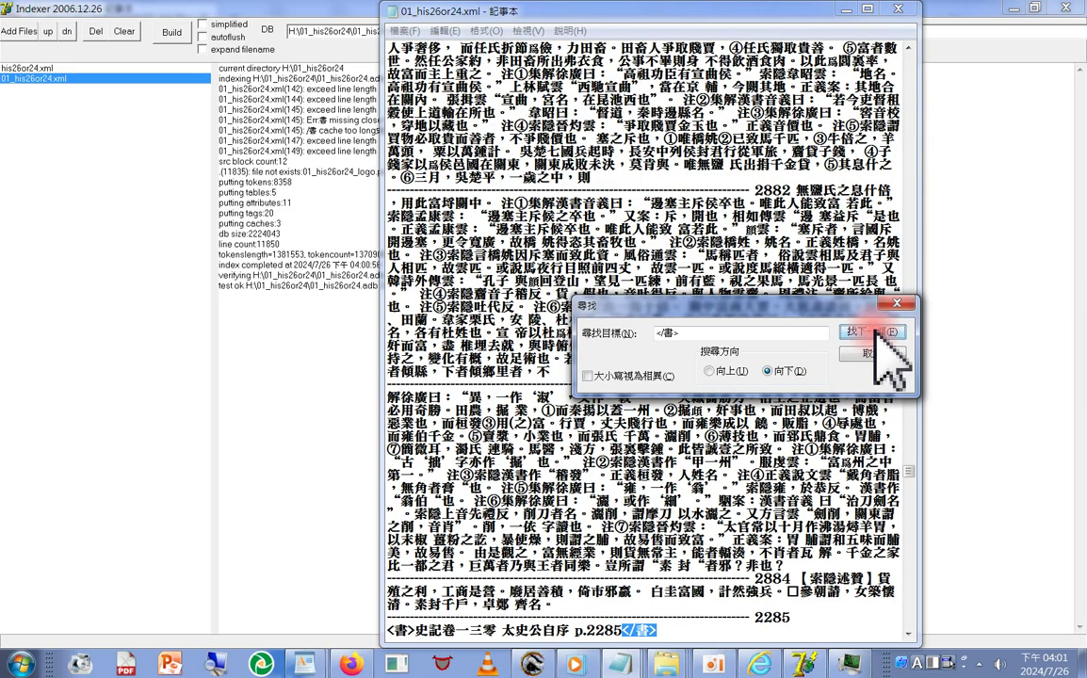
pyautogui.click(876, 333)
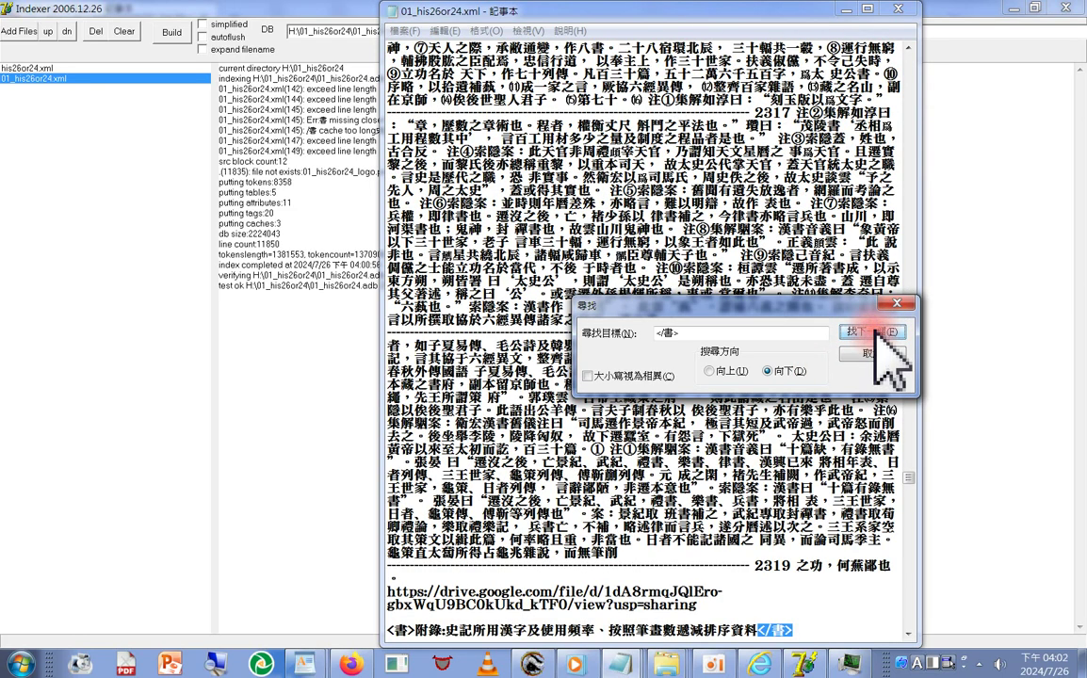
pyautogui.click(876, 332)
pyautogui.click(876, 333)
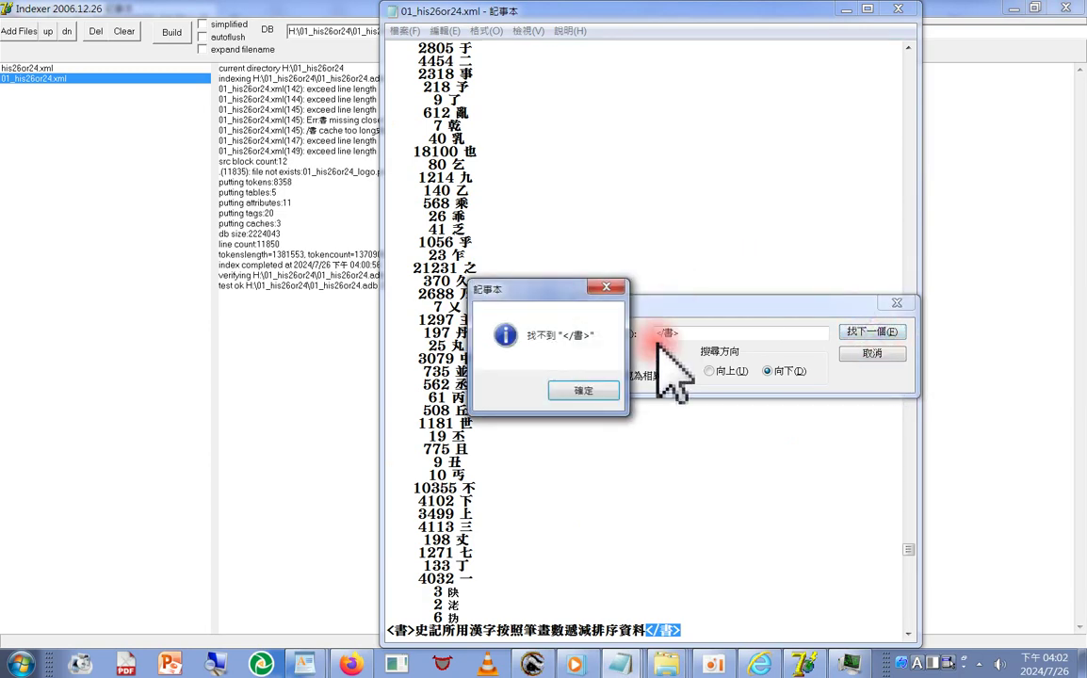
pyautogui.click(586, 381)
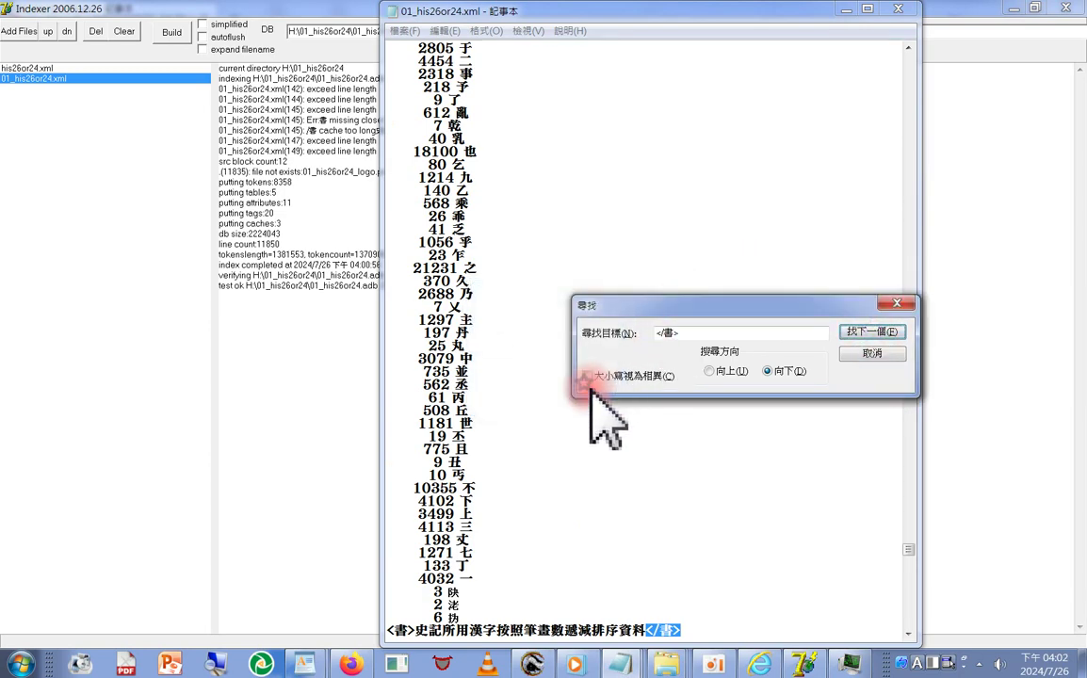
# Save the text as 01_his26or24.xml with file type 所有檔案 (*.*) in 二十六史 各史, replacing the existing file.
pyautogui.click(401, 31)
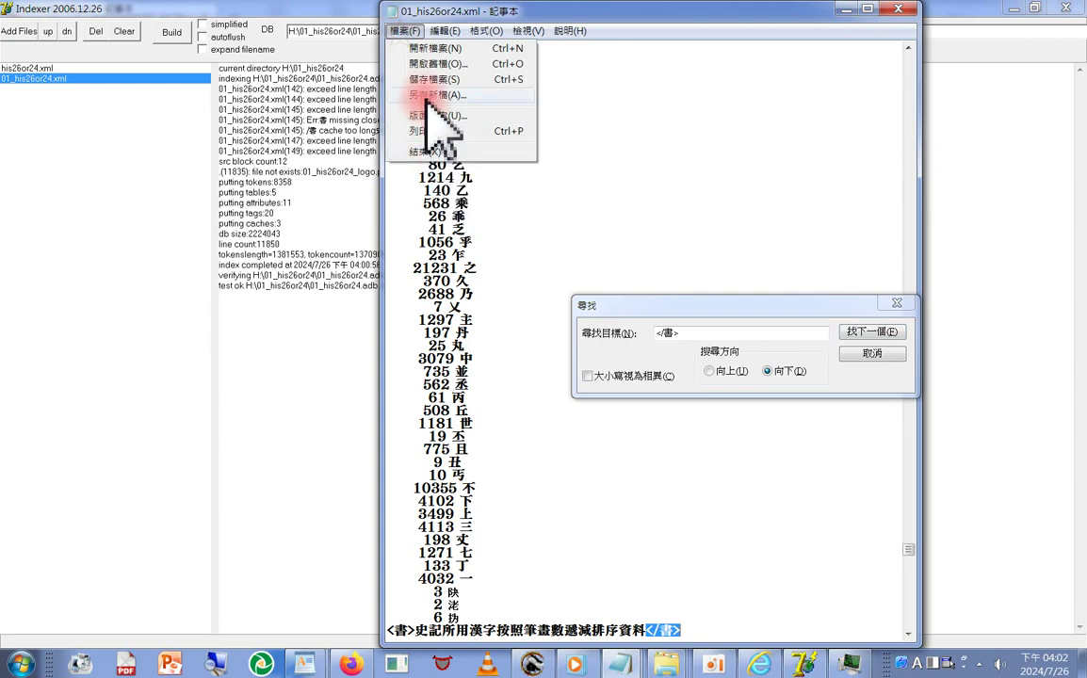
pyautogui.click(426, 95)
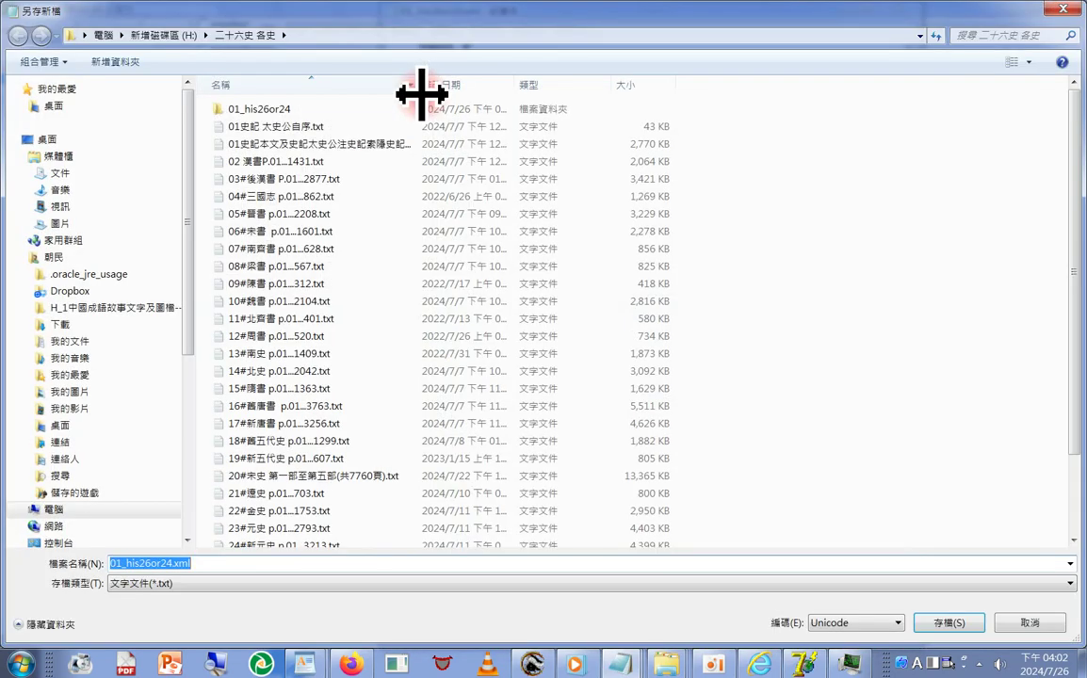
pyautogui.click(189, 584)
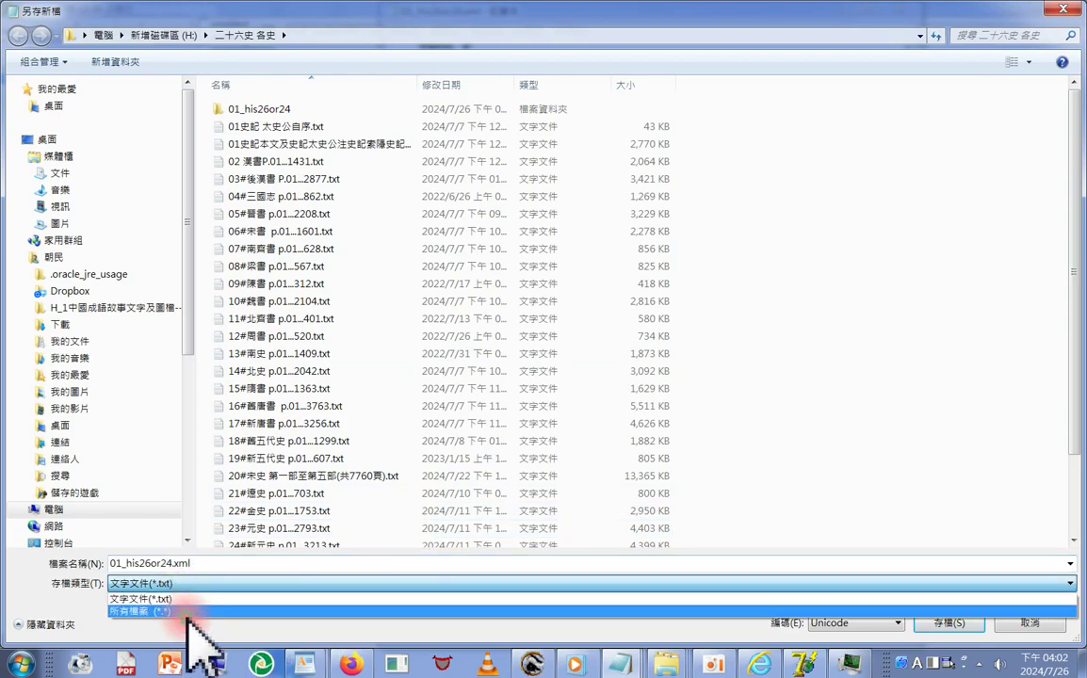
pyautogui.click(141, 611)
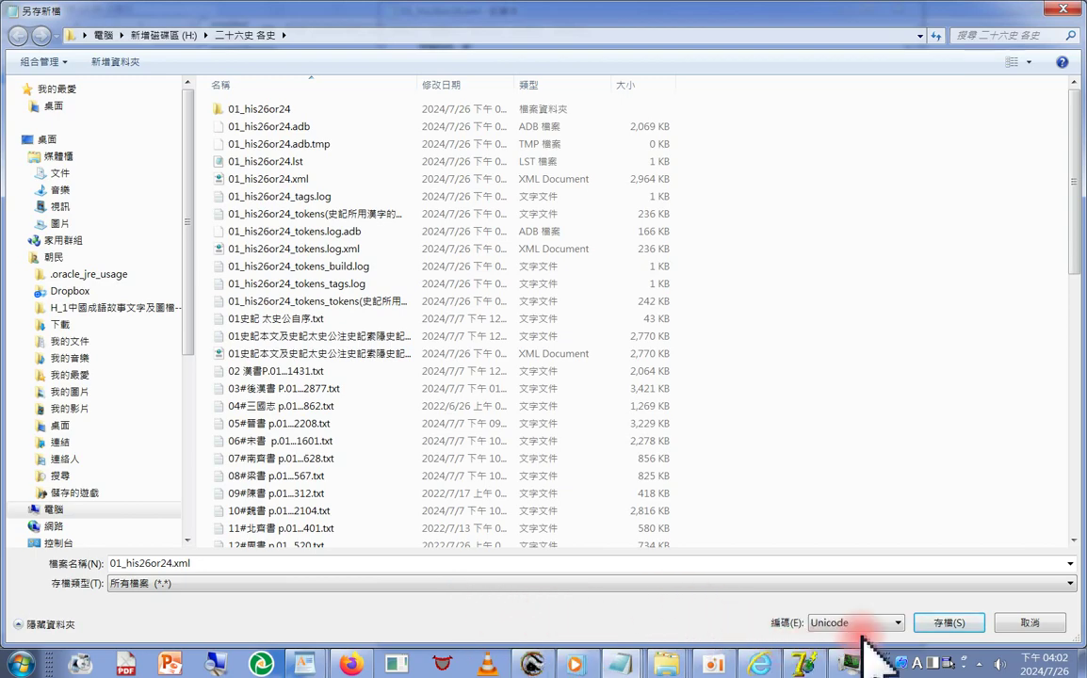
pyautogui.click(948, 622)
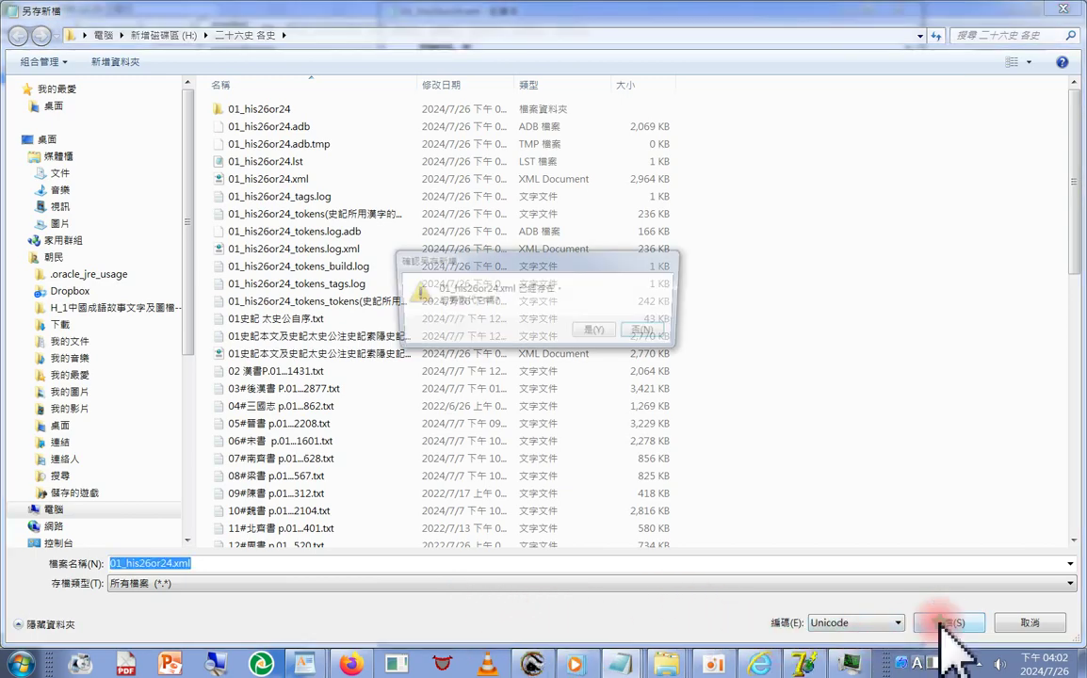
pyautogui.click(595, 332)
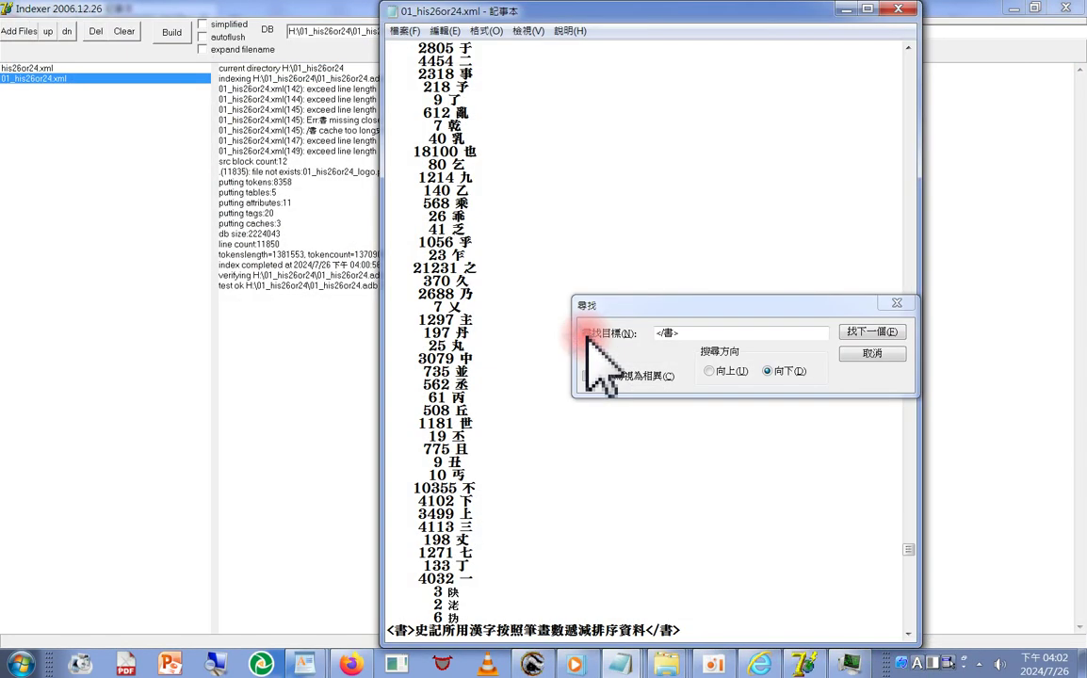
# Copy 01_his26or24.xml from the 二十六史 各史 folder into the H: folder 01_his26or24, replacing the older copy.
pyautogui.moveTo(662, 667)
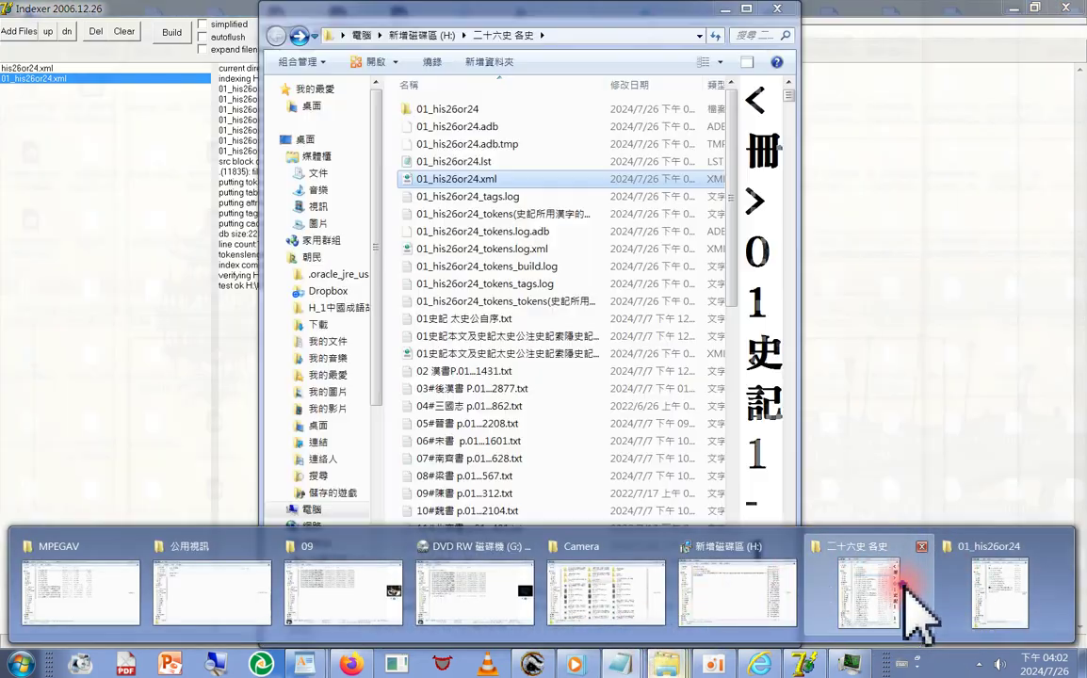
pyautogui.click(902, 617)
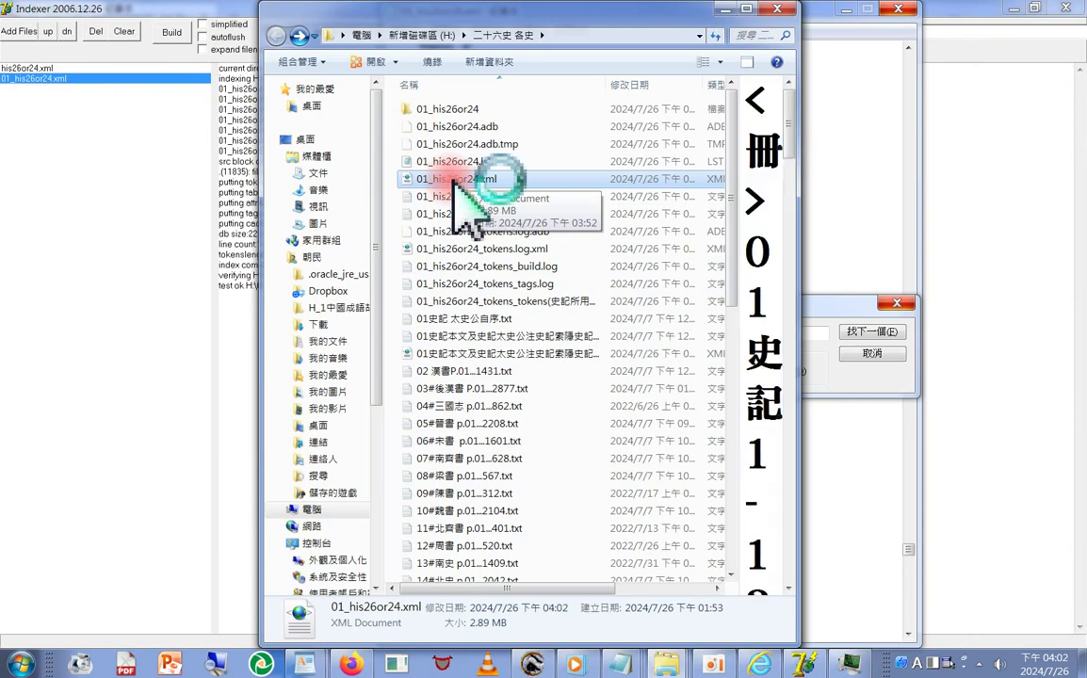
pyautogui.click(405, 178)
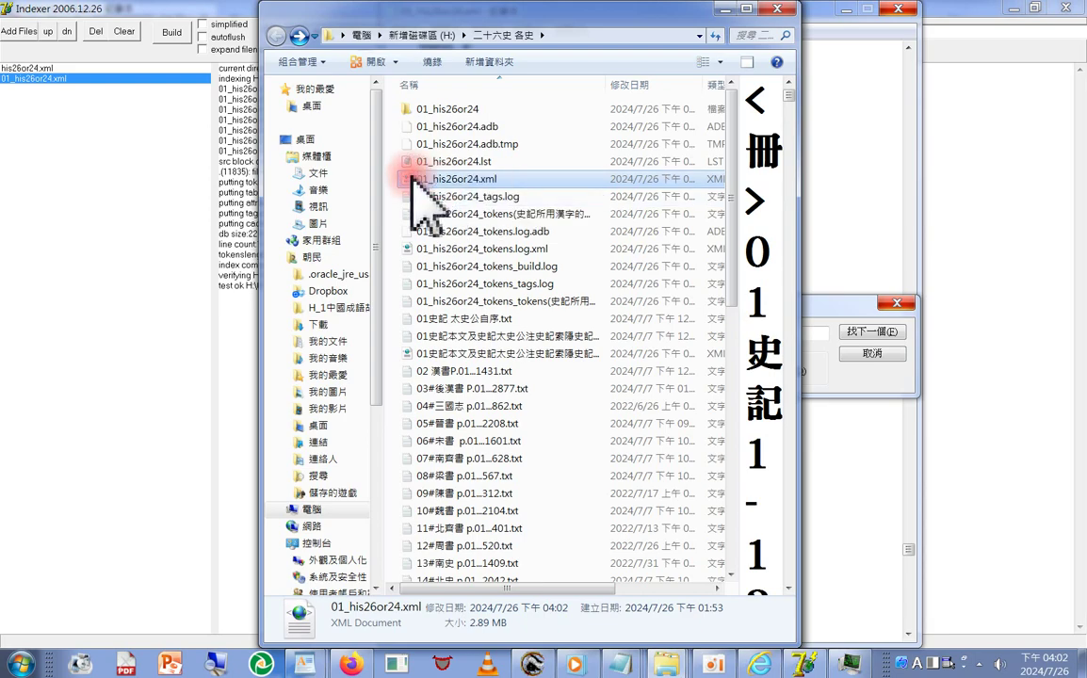
pyautogui.rightClick(410, 179)
pyautogui.click(438, 443)
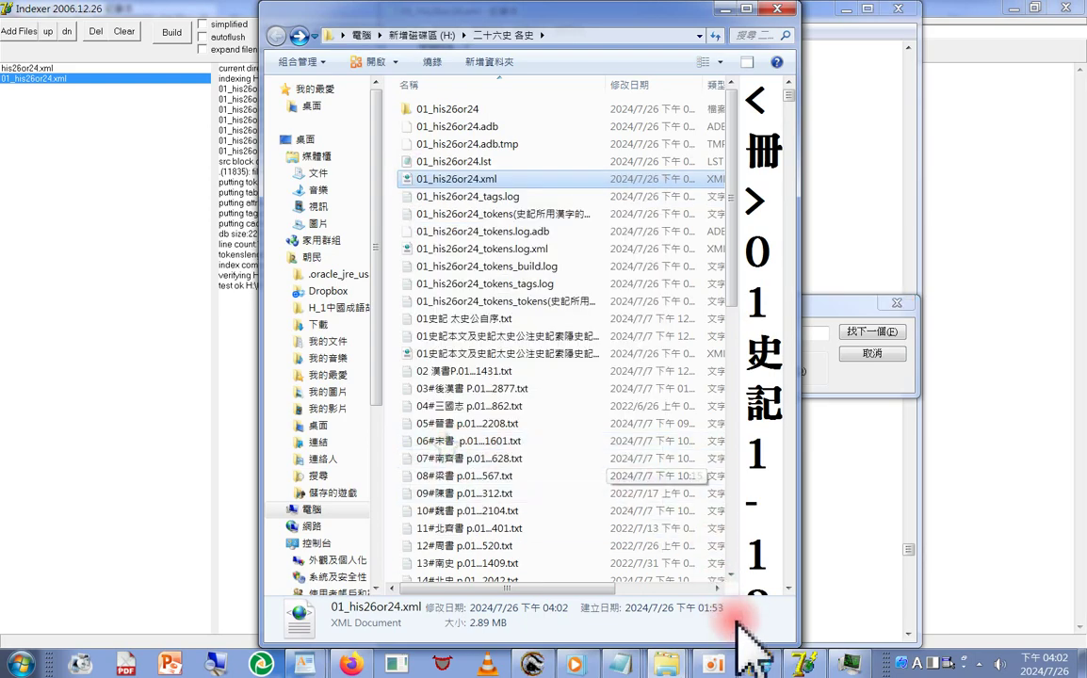
pyautogui.click(1047, 605)
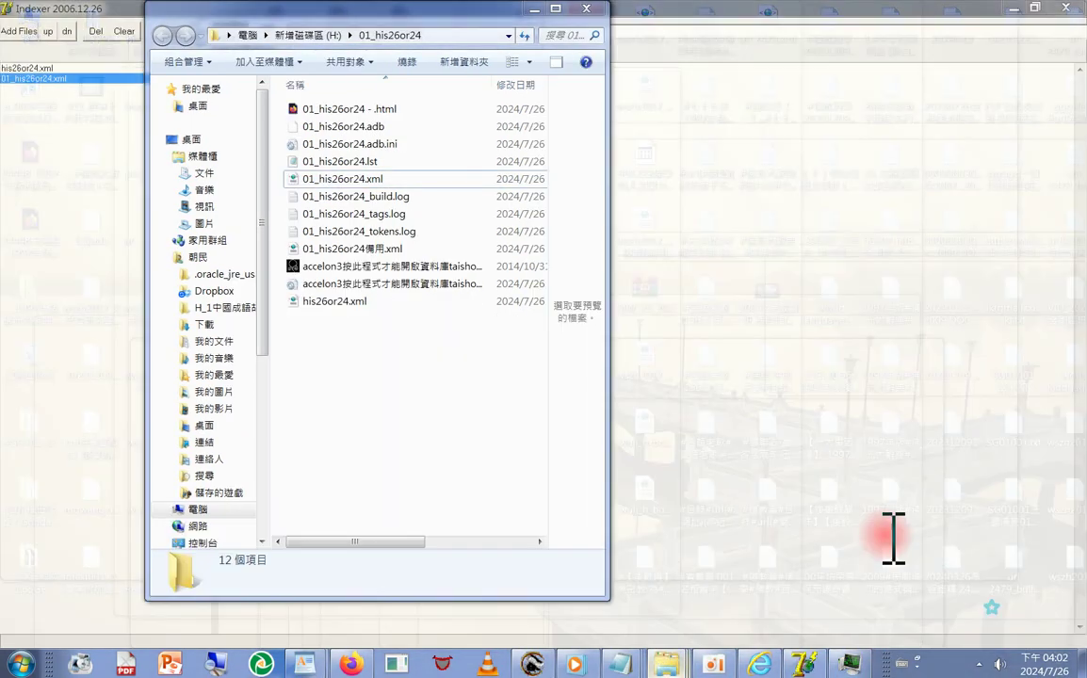
pyautogui.rightClick(308, 376)
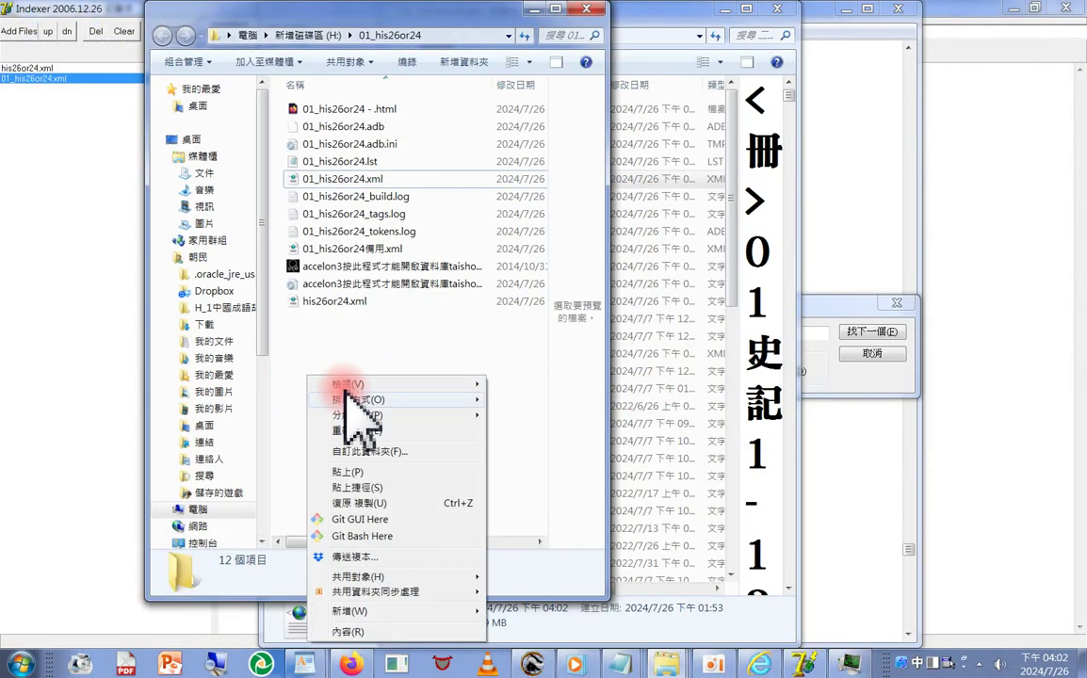
pyautogui.click(366, 470)
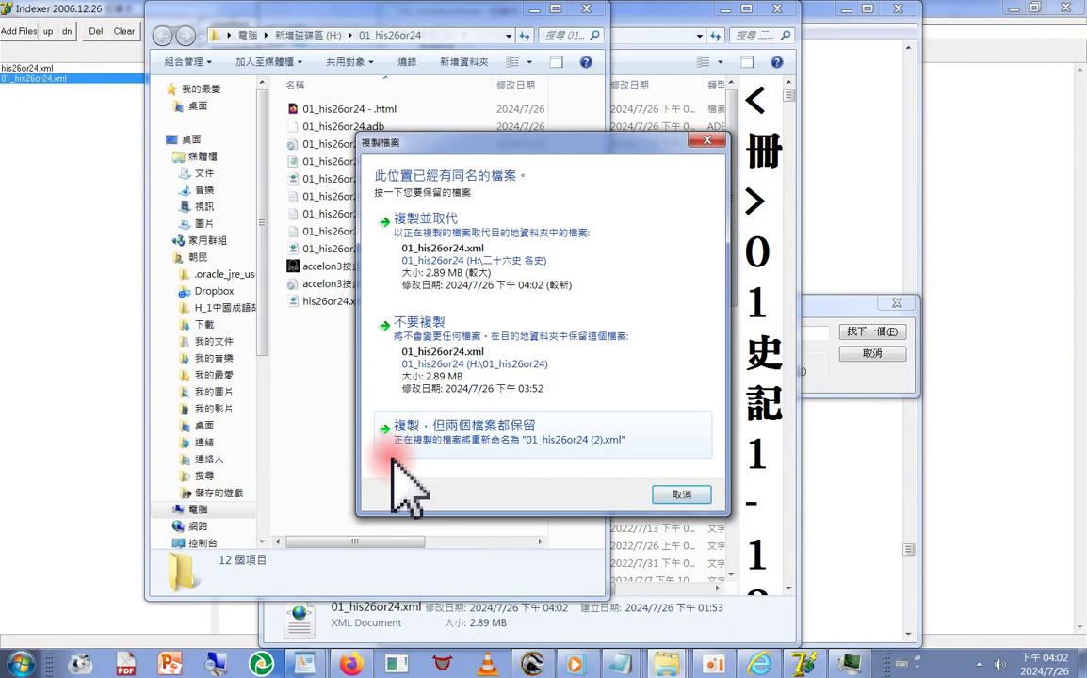
pyautogui.click(431, 236)
# Switch to Indexer, clear the file list, reload it from 01_his26or24.lst and rebuild the 01_his26or24.adb database.
pyautogui.click(850, 662)
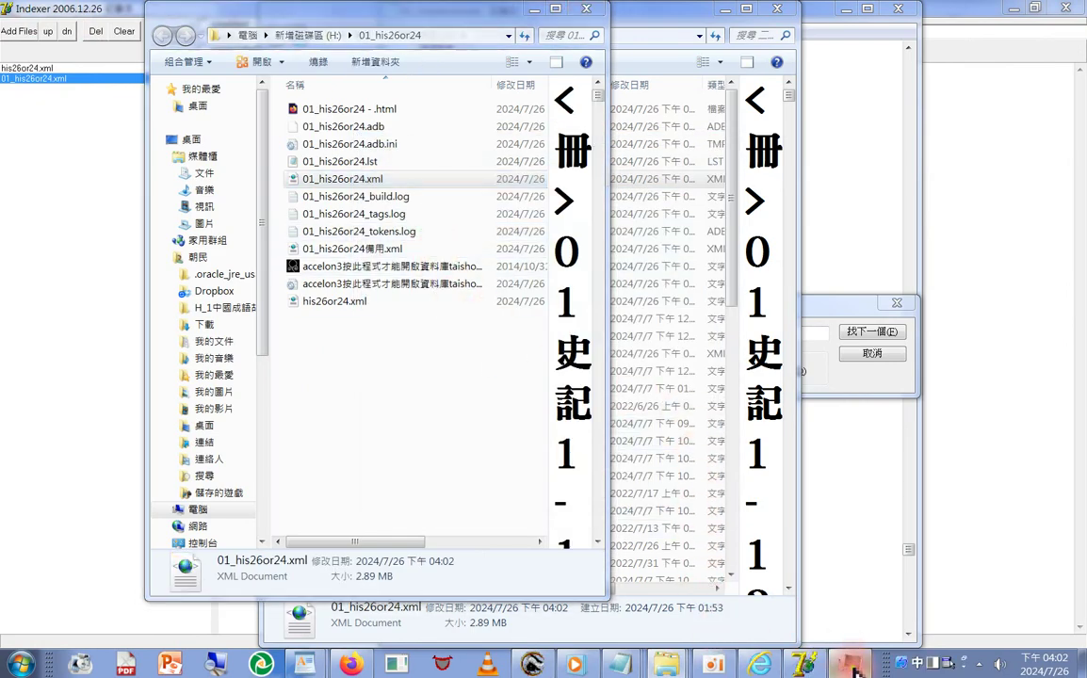
pyautogui.click(765, 593)
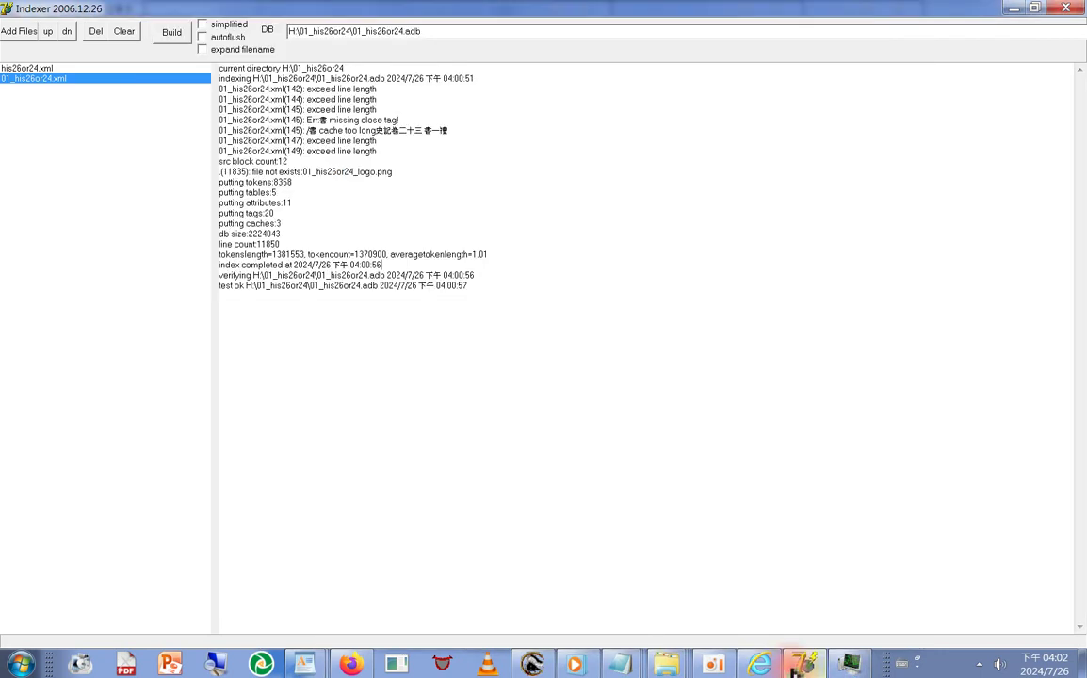
pyautogui.click(127, 31)
pyautogui.click(18, 31)
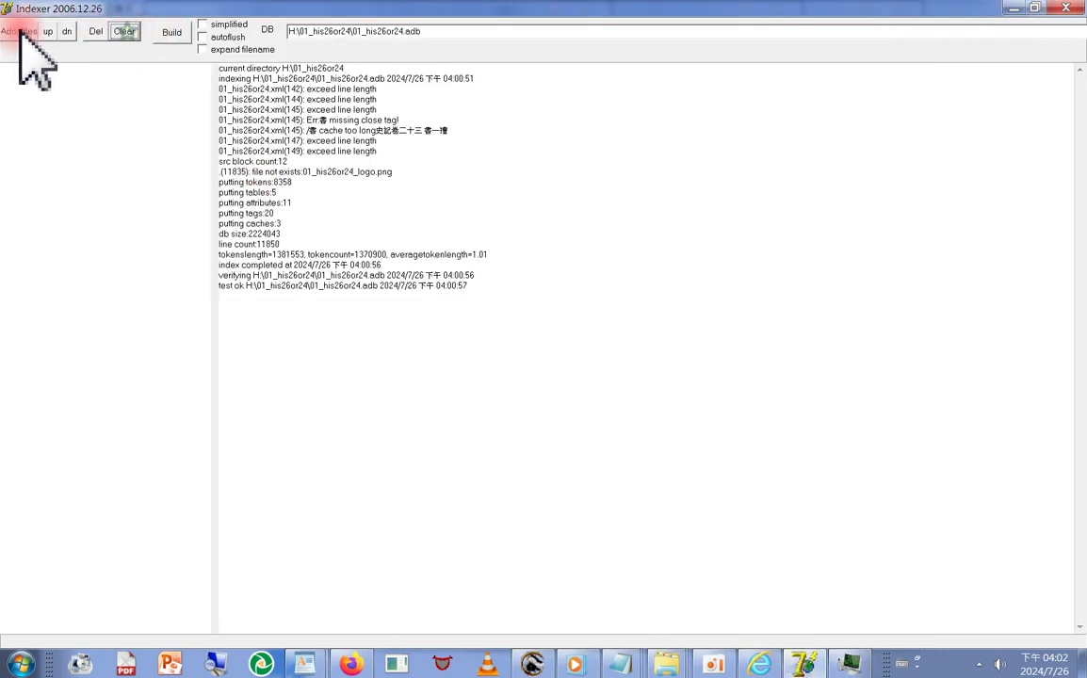
pyautogui.doubleClick(412, 292)
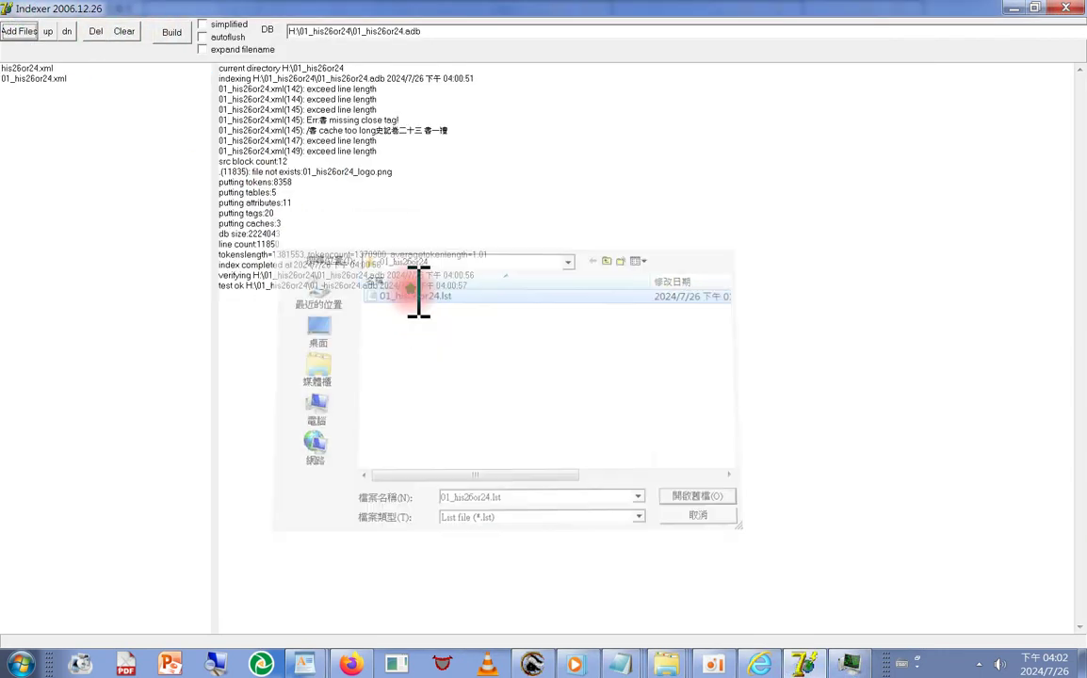
pyautogui.click(170, 33)
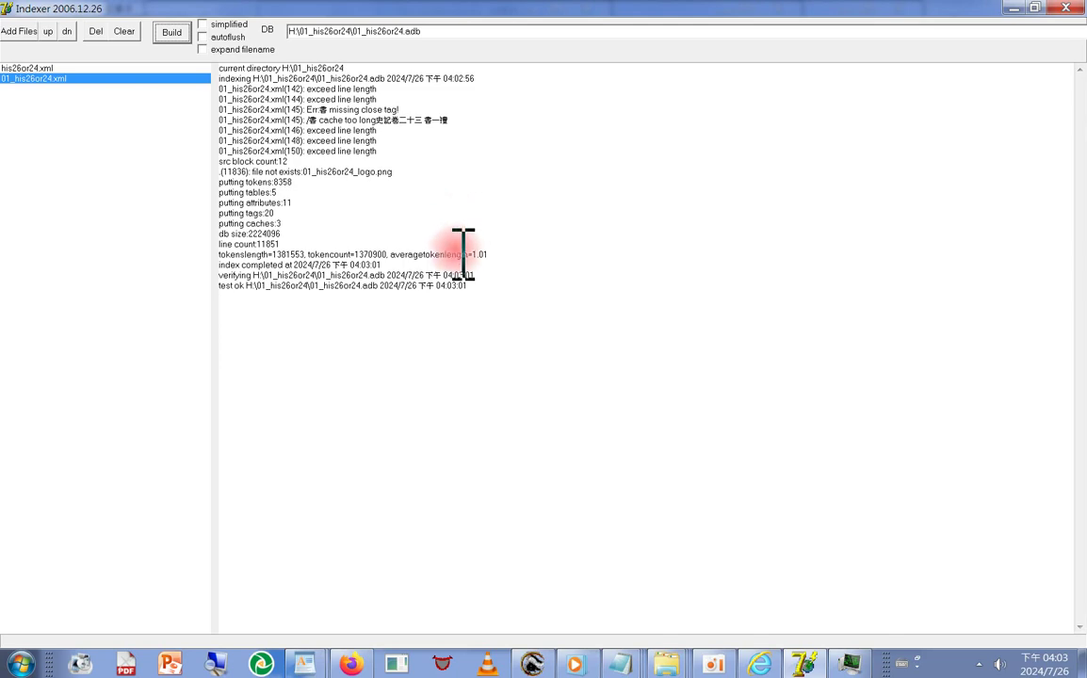
# Switch to 01_his26or24.xml in Notepad and search upward for </書> tags as far as the 史記卷一本紀一 heading.
pyautogui.click(618, 666)
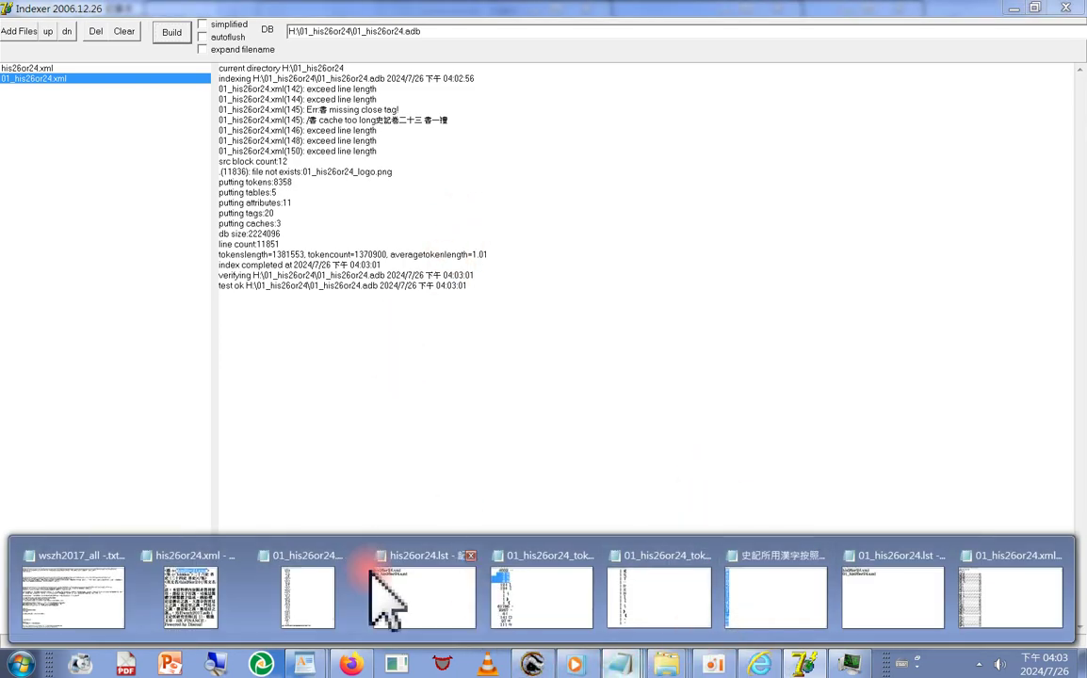
pyautogui.moveTo(1008, 584)
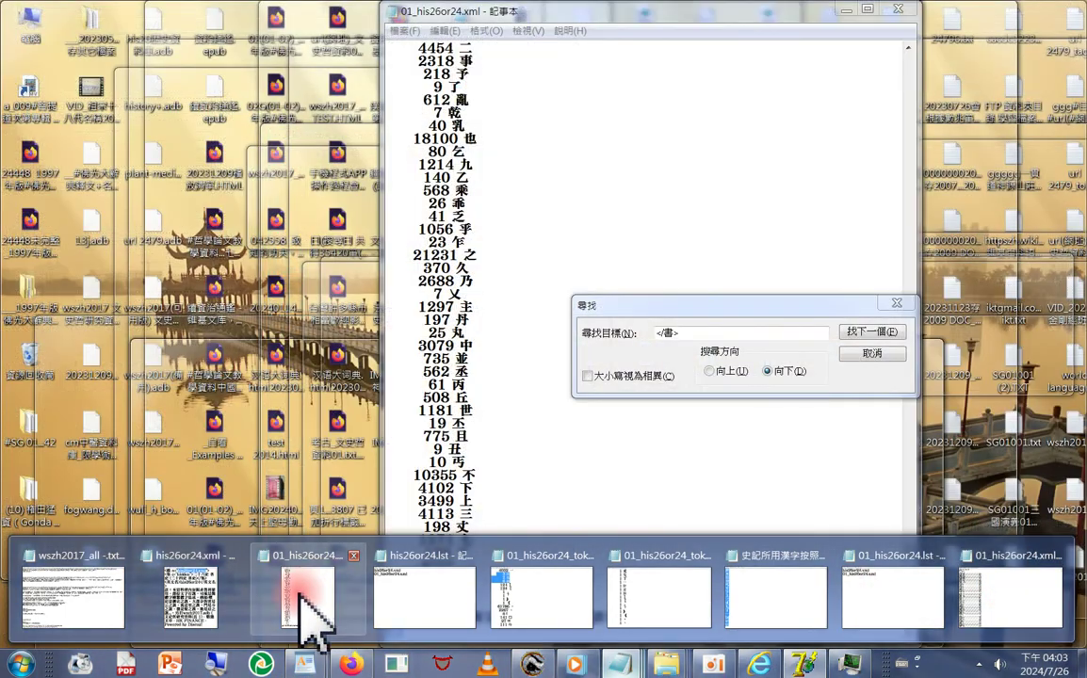
pyautogui.moveTo(217, 612)
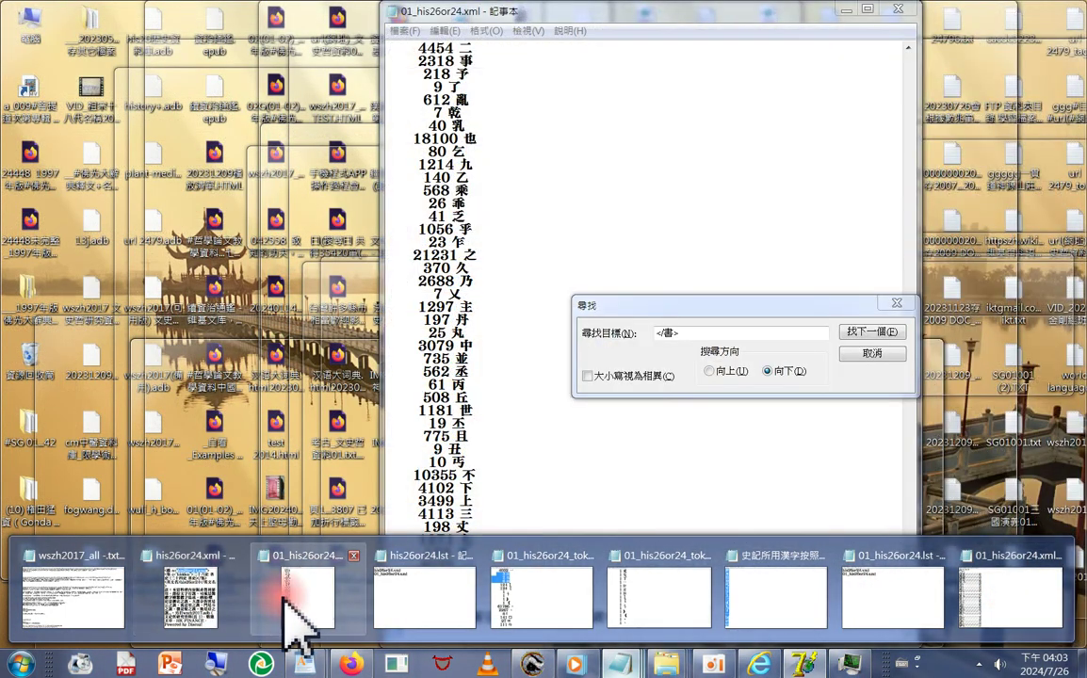
pyautogui.click(297, 614)
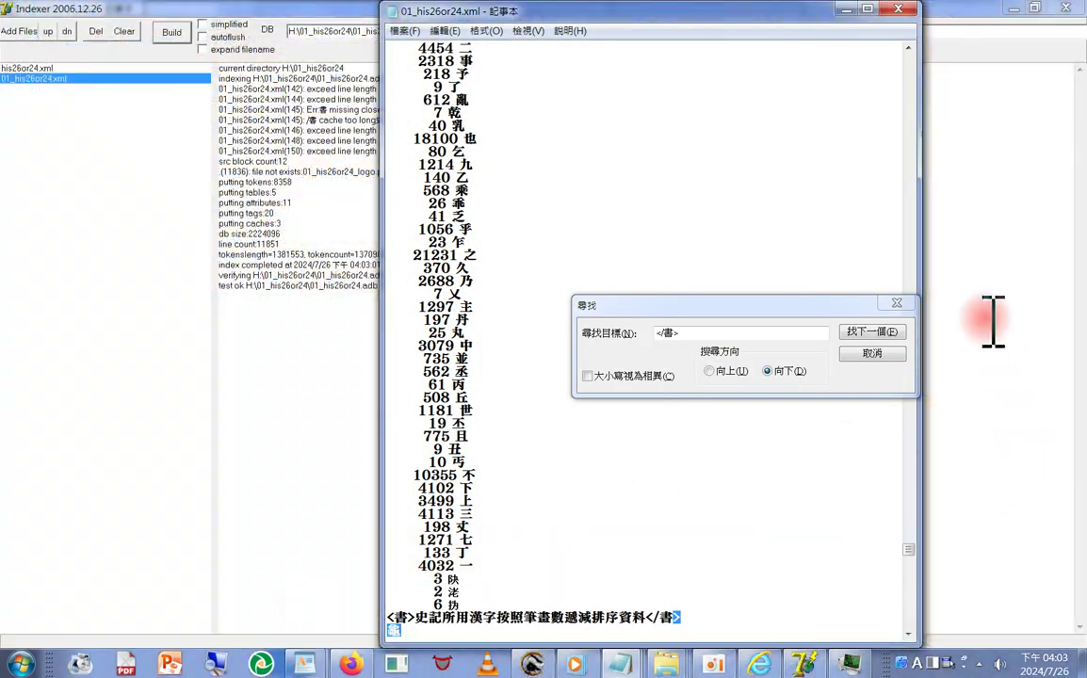
pyautogui.click(709, 371)
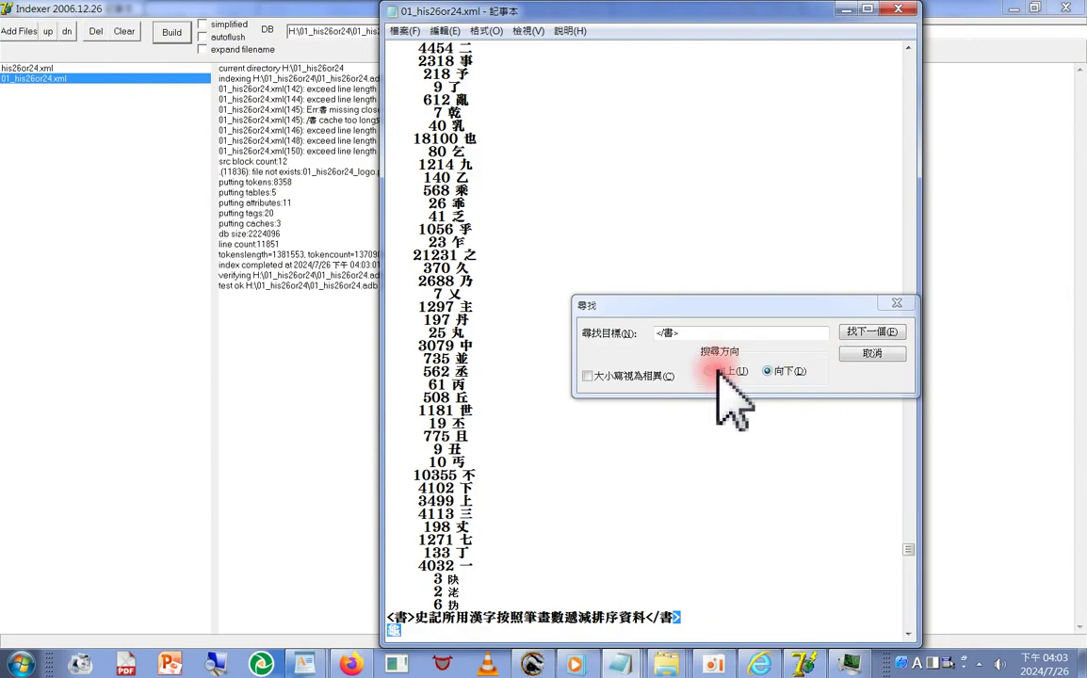
pyautogui.click(885, 332)
pyautogui.click(885, 332)
pyautogui.click(886, 332)
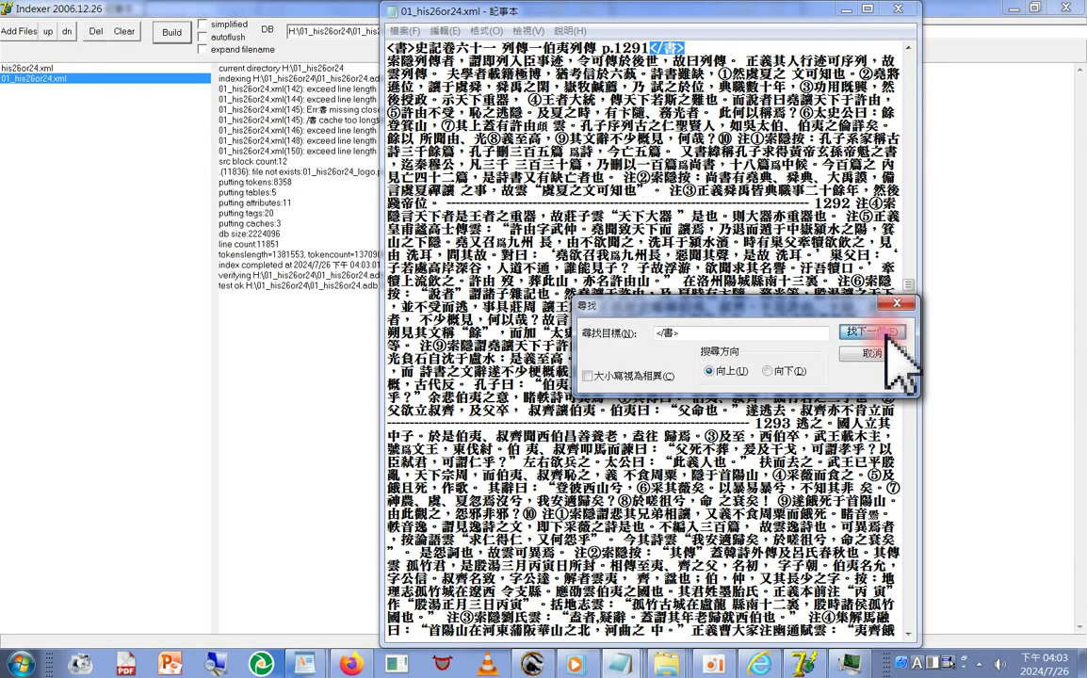
pyautogui.click(885, 332)
pyautogui.click(885, 332)
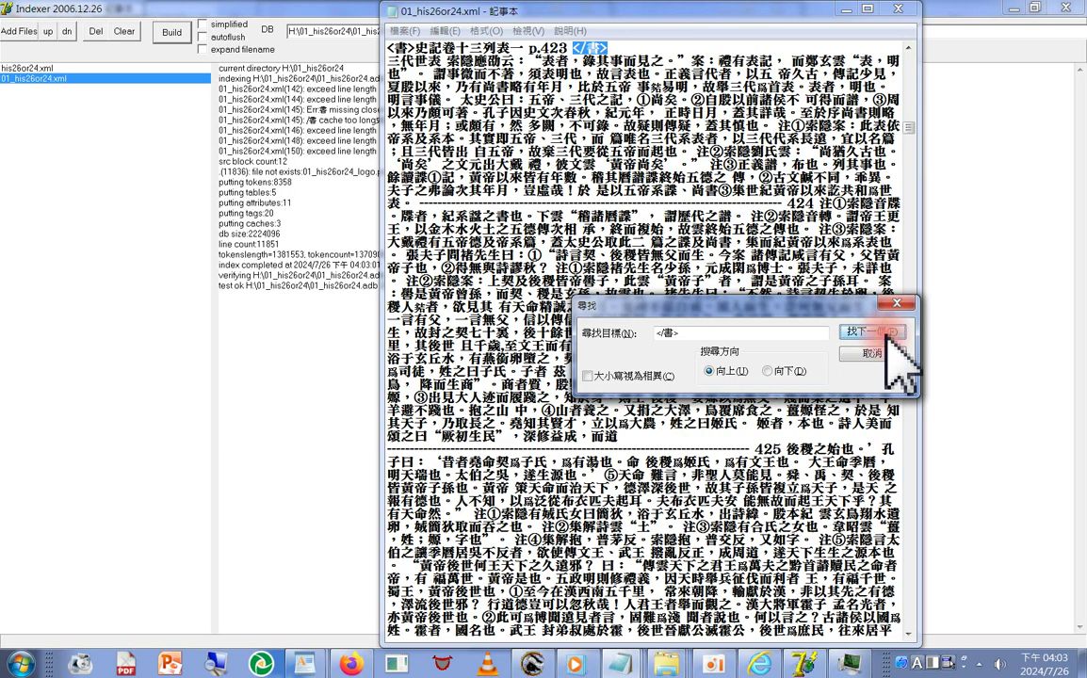
pyautogui.click(885, 331)
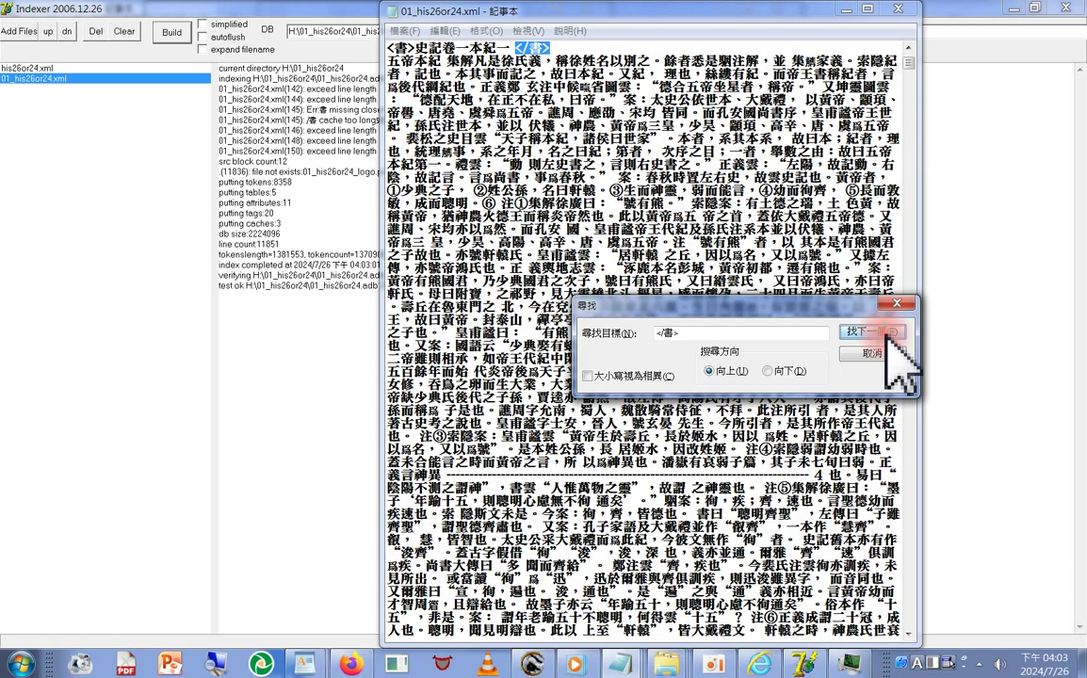
# Recheck the </書> tags in both directions between 目錄 and 史記卷六十一, finishing at the 史記卷三十一 heading.
pyautogui.click(767, 370)
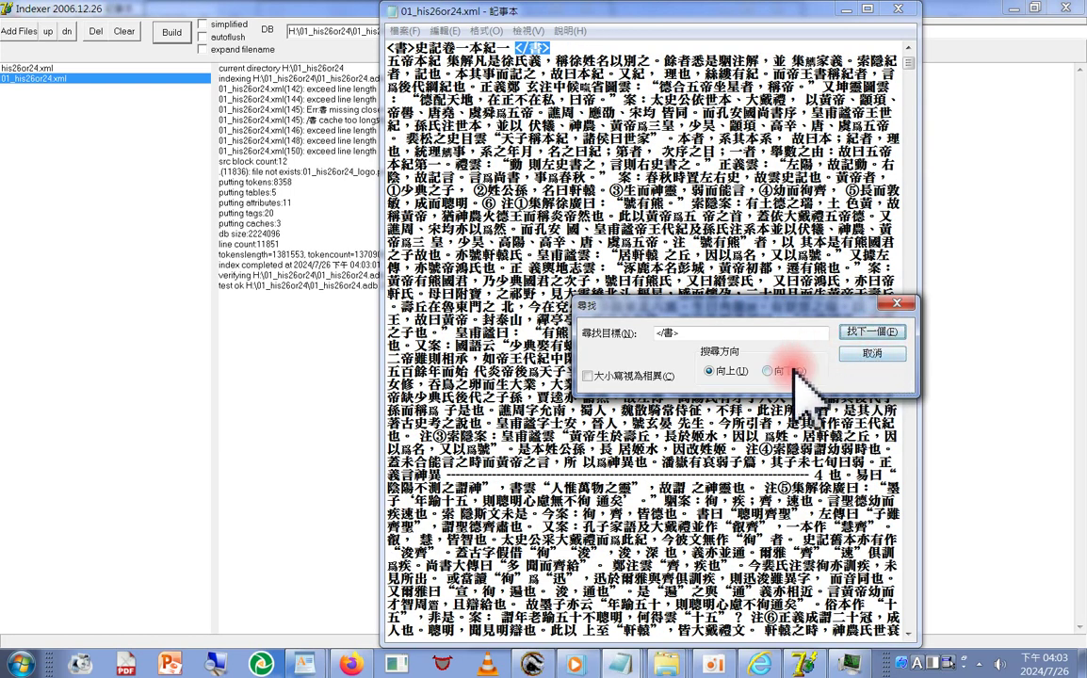
pyautogui.click(875, 331)
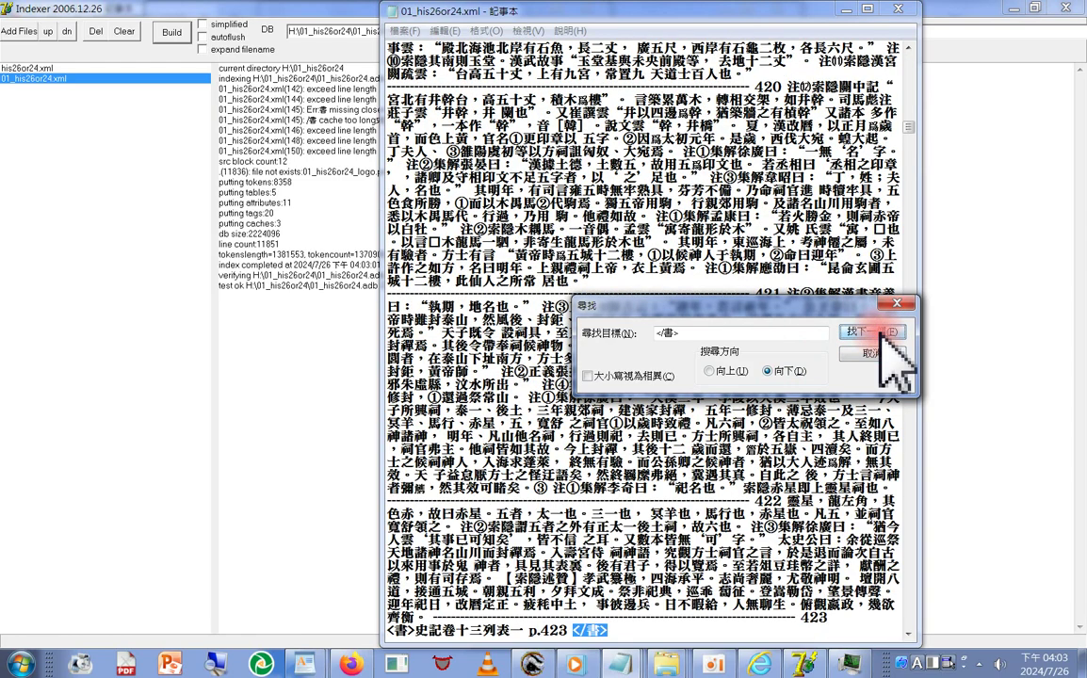
pyautogui.click(882, 335)
pyautogui.click(879, 332)
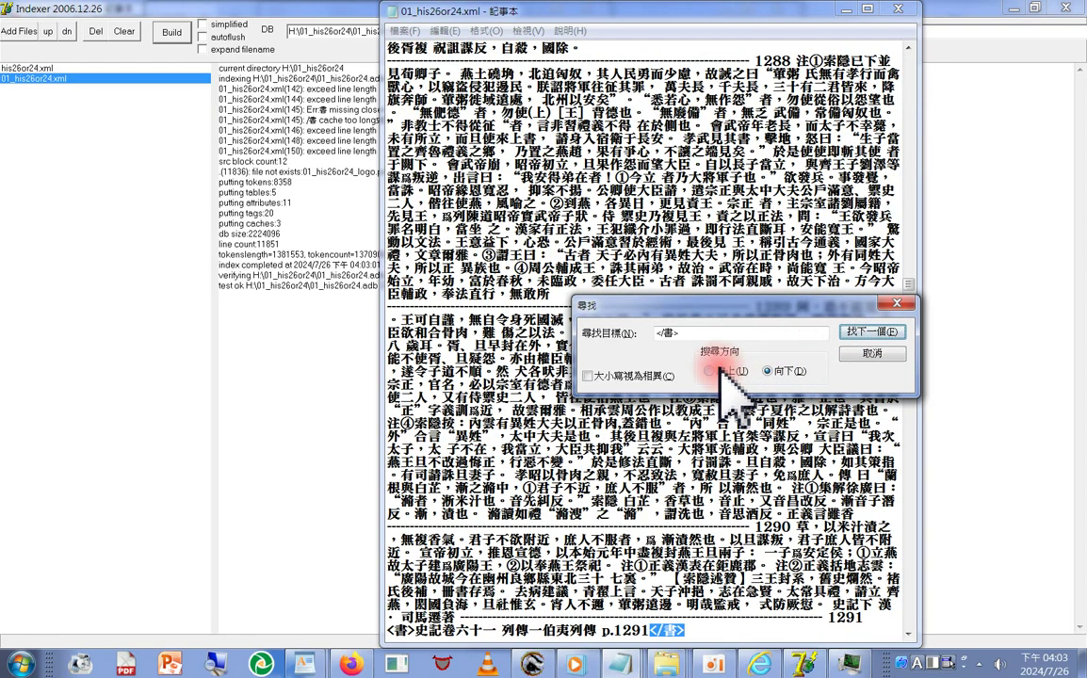
pyautogui.click(710, 371)
pyautogui.click(880, 333)
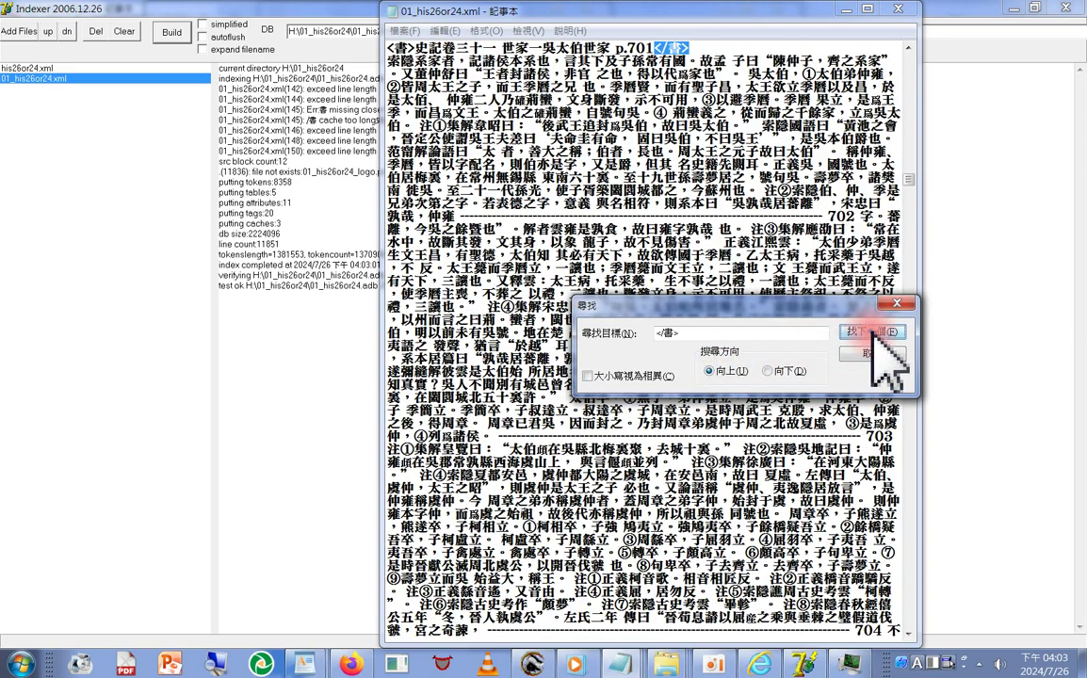
pyautogui.click(879, 333)
pyautogui.click(879, 332)
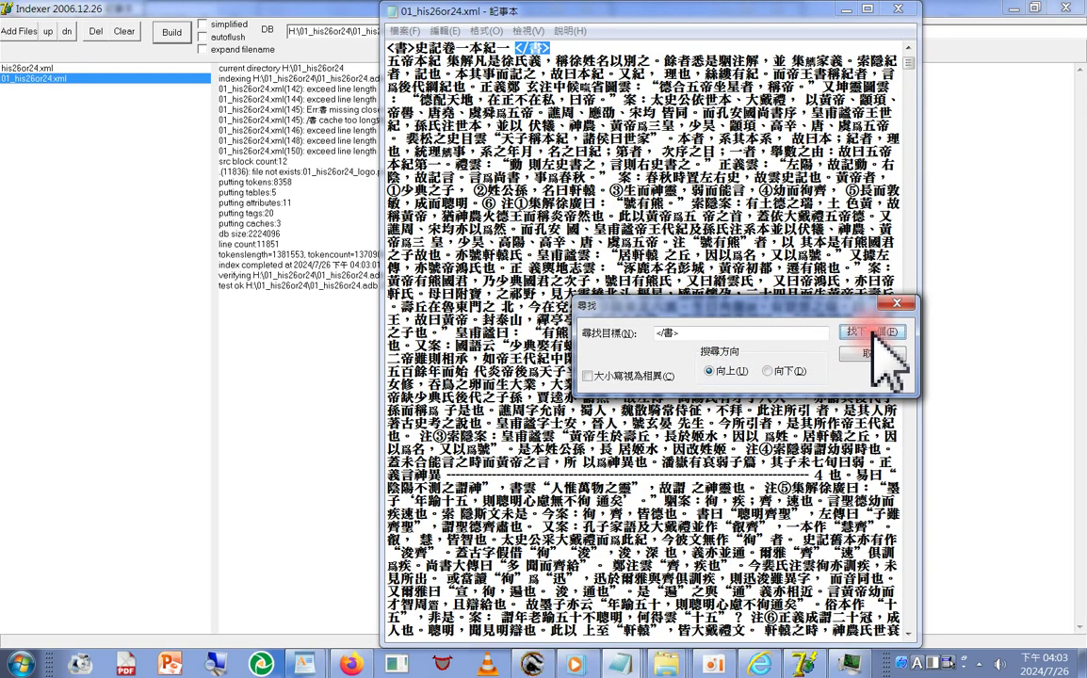
pyautogui.click(879, 332)
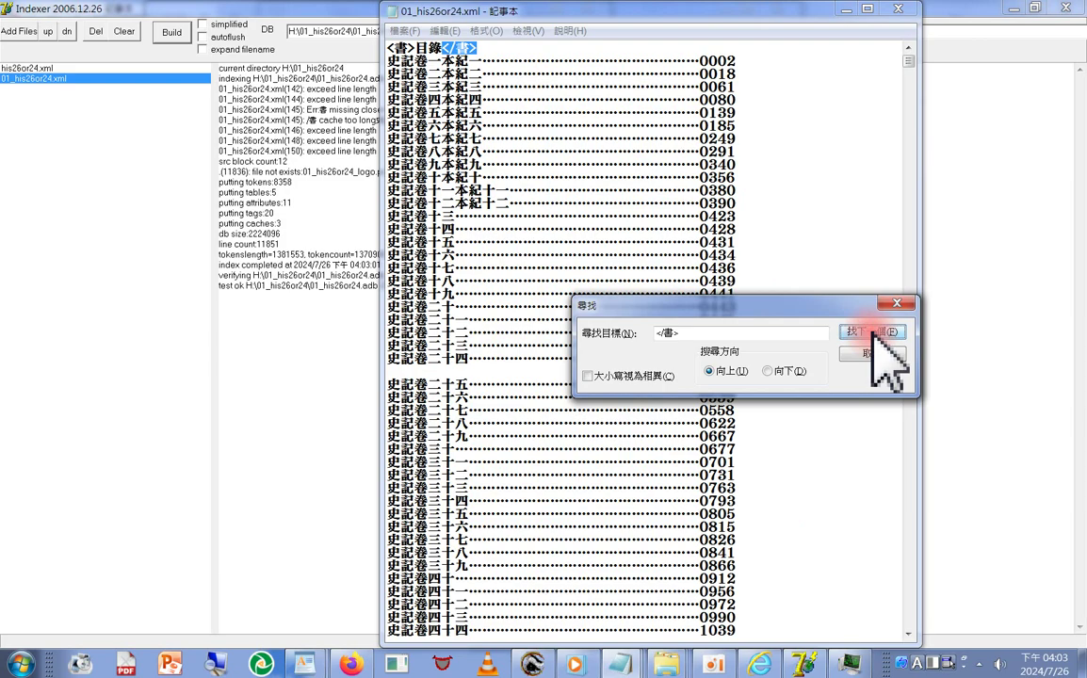
pyautogui.click(768, 371)
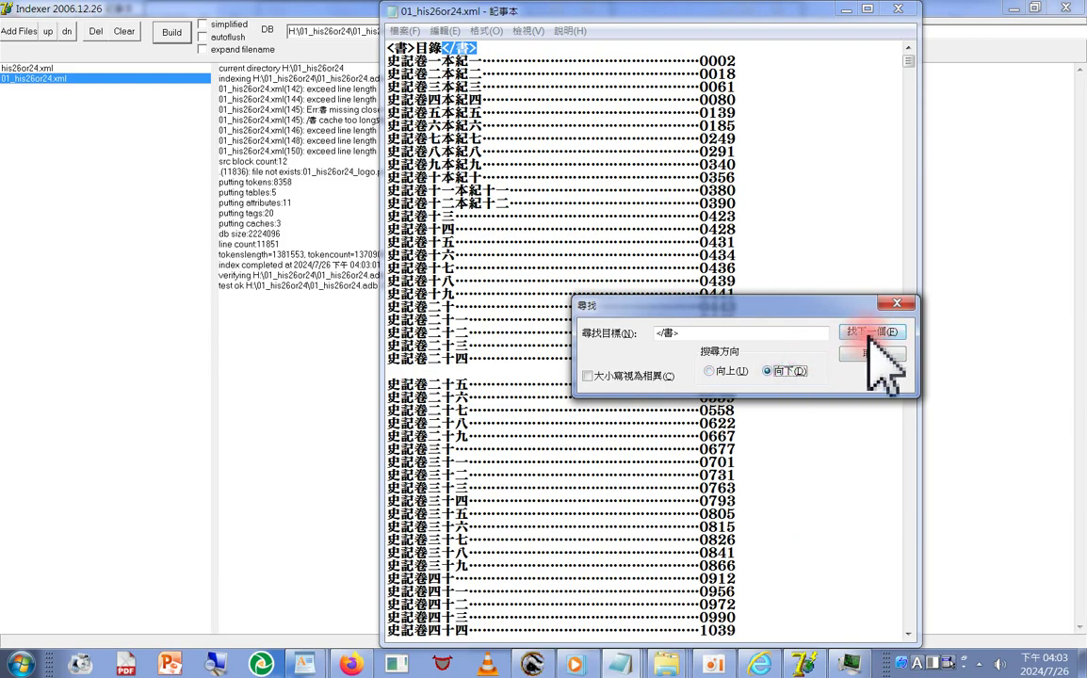
pyautogui.click(876, 332)
pyautogui.click(874, 332)
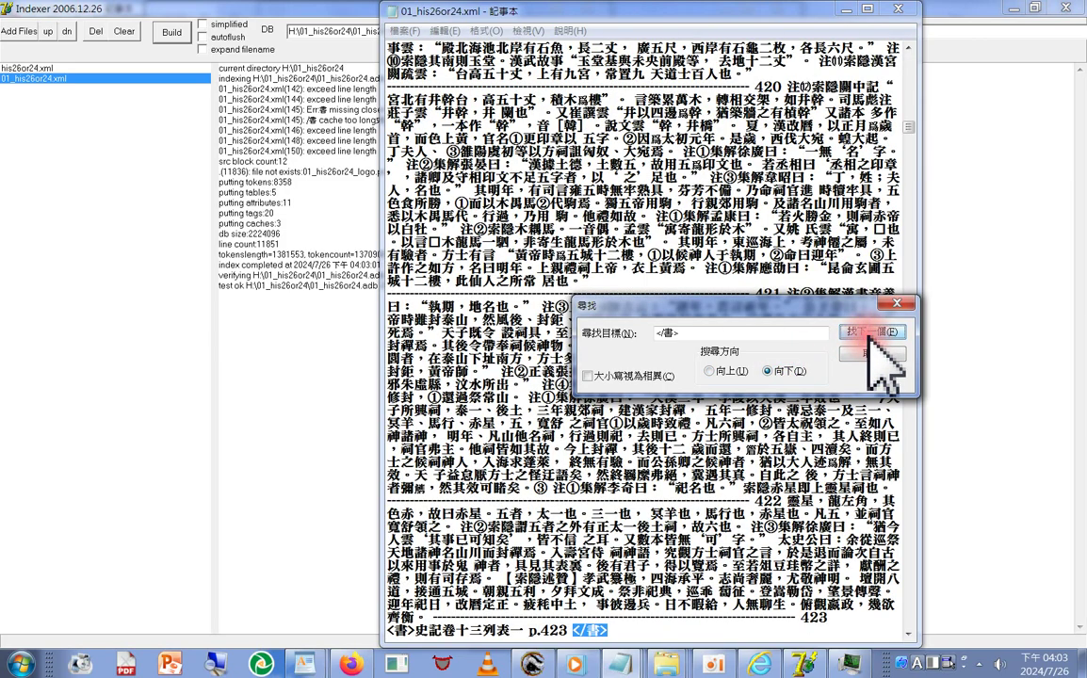
pyautogui.click(876, 333)
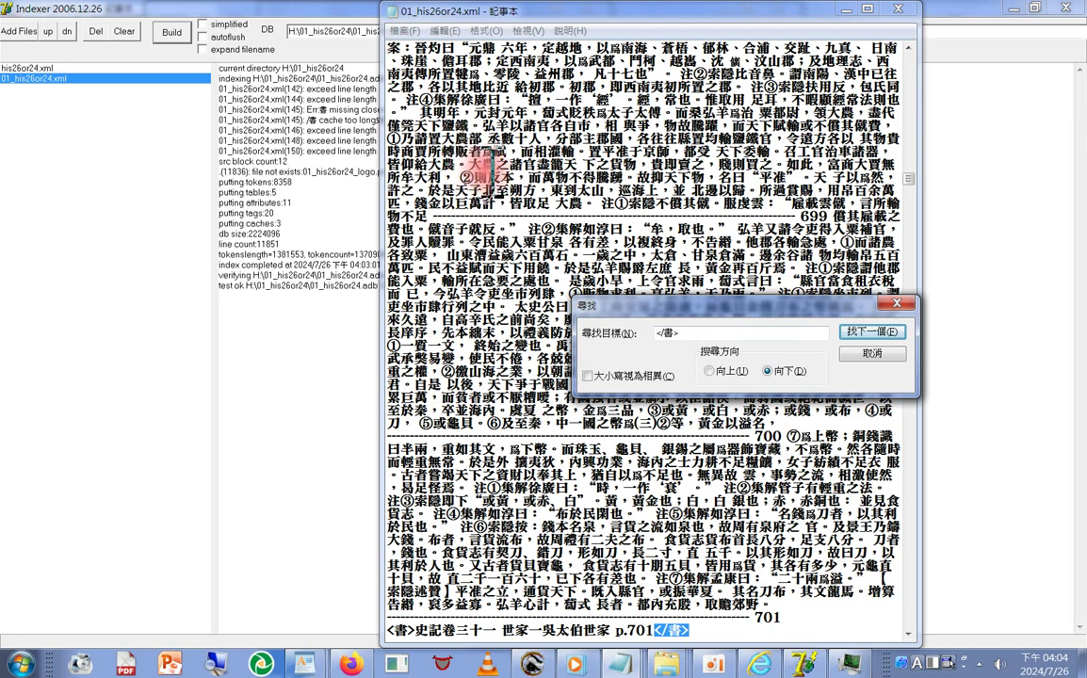
# Check the build log in Indexer for tag errors and return to 01_his26or24.xml in Notepad.
pyautogui.click(312, 143)
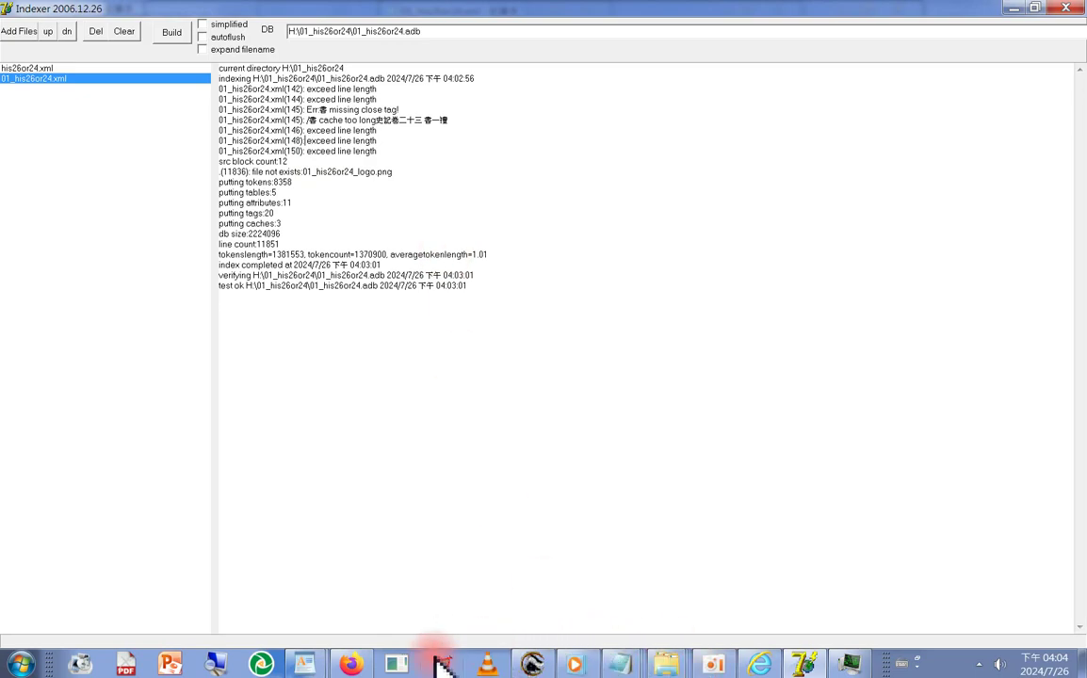
pyautogui.click(624, 659)
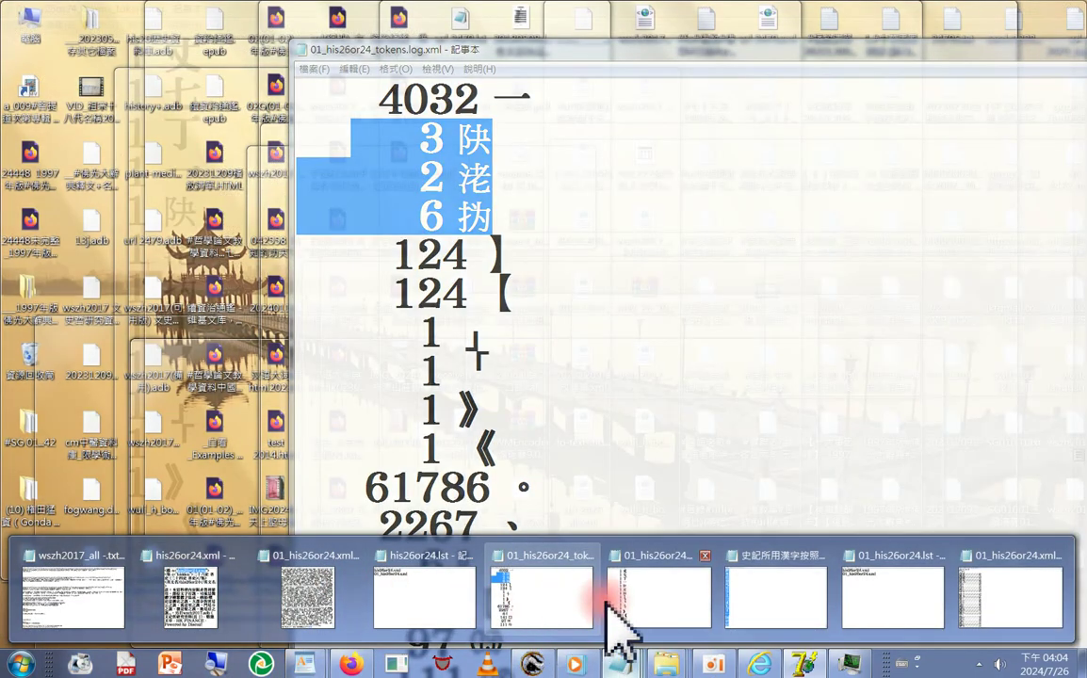
pyautogui.moveTo(637, 595)
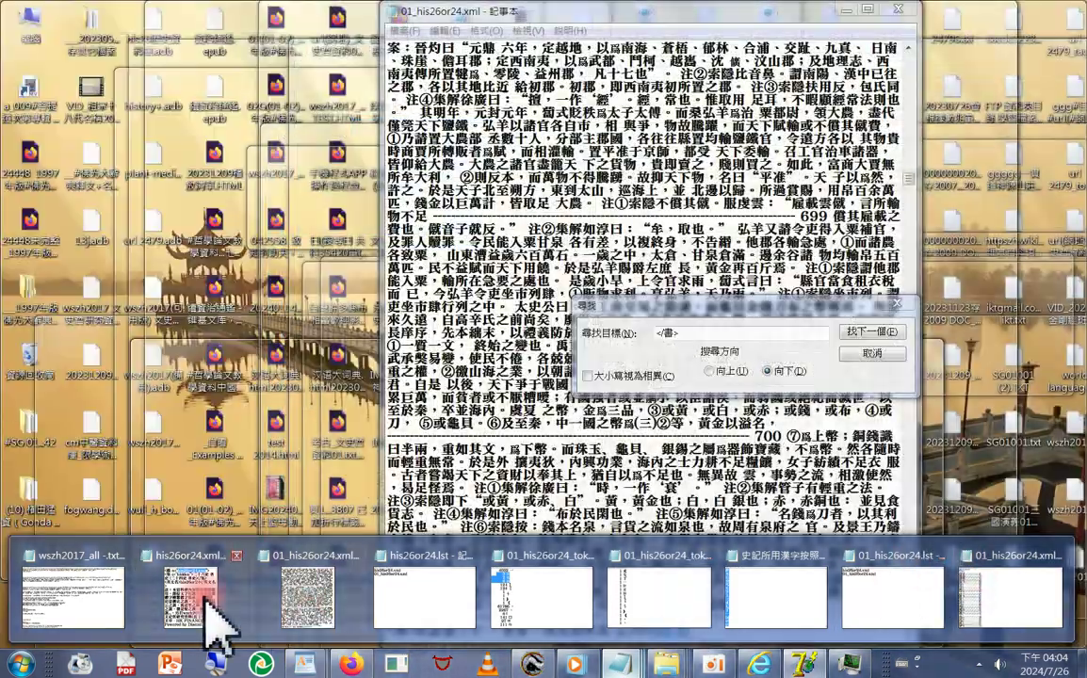
pyautogui.moveTo(113, 621)
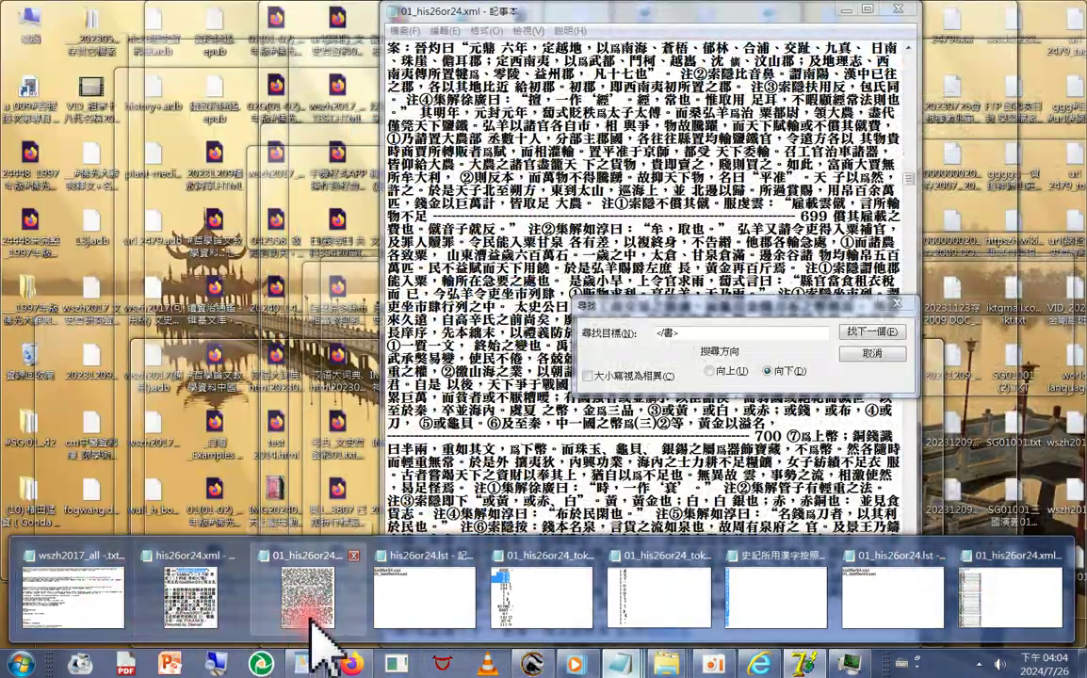
pyautogui.click(313, 629)
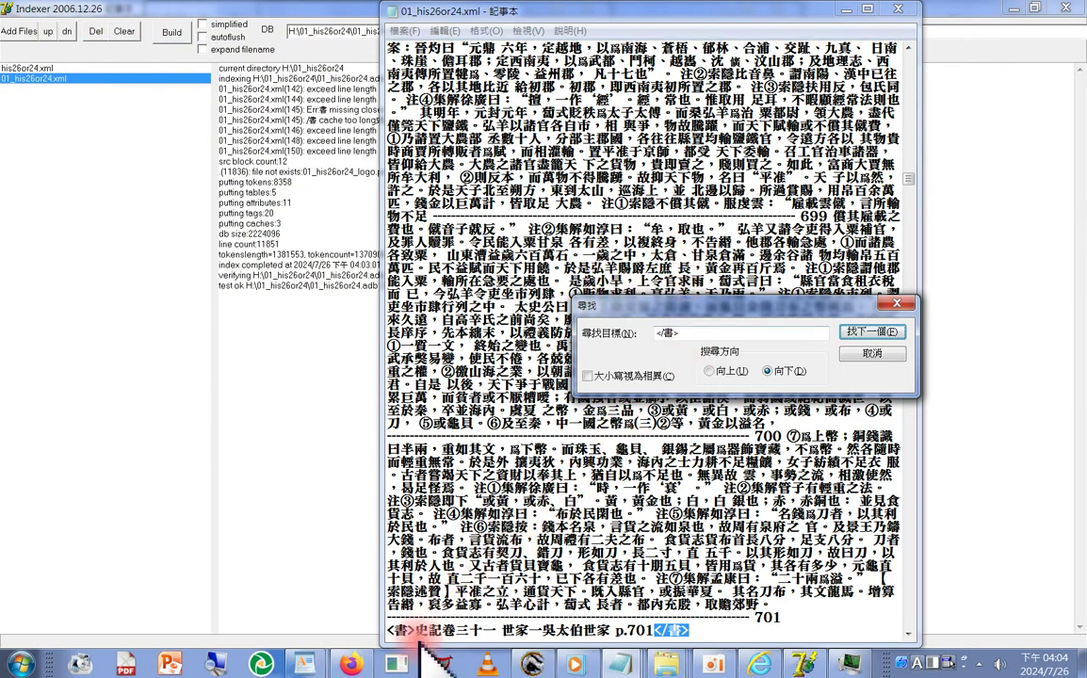
# Search upward in 01_his26or24.xml for 卷二十三.
pyautogui.moveTo(435, 629); pyautogui.dragTo(473, 629)
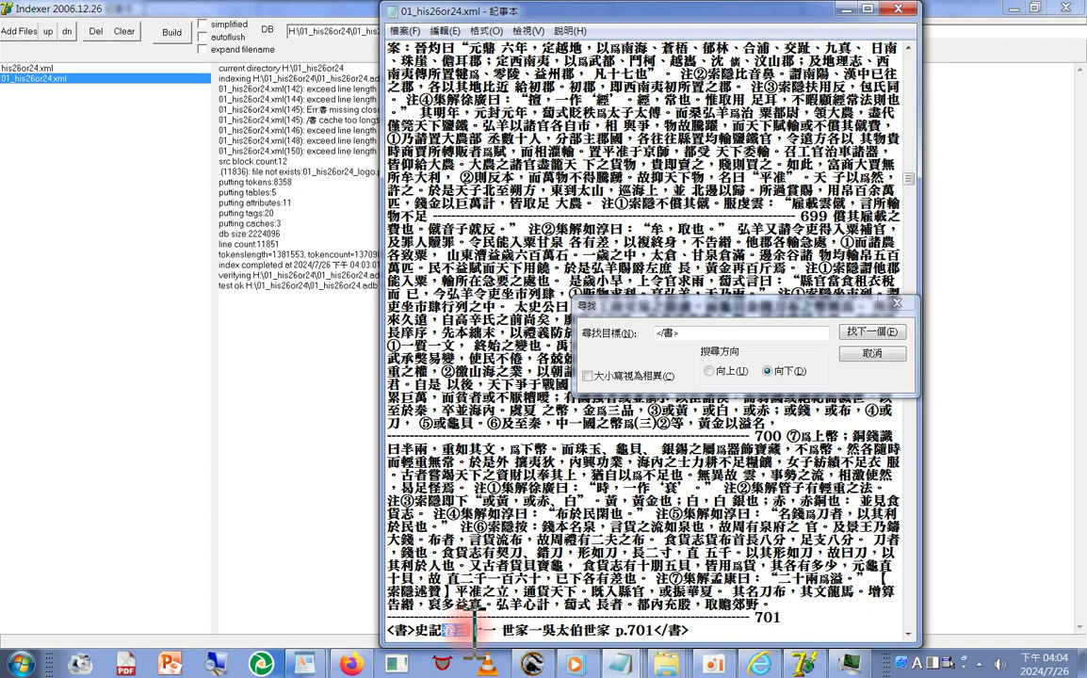
pyautogui.rightClick(473, 629)
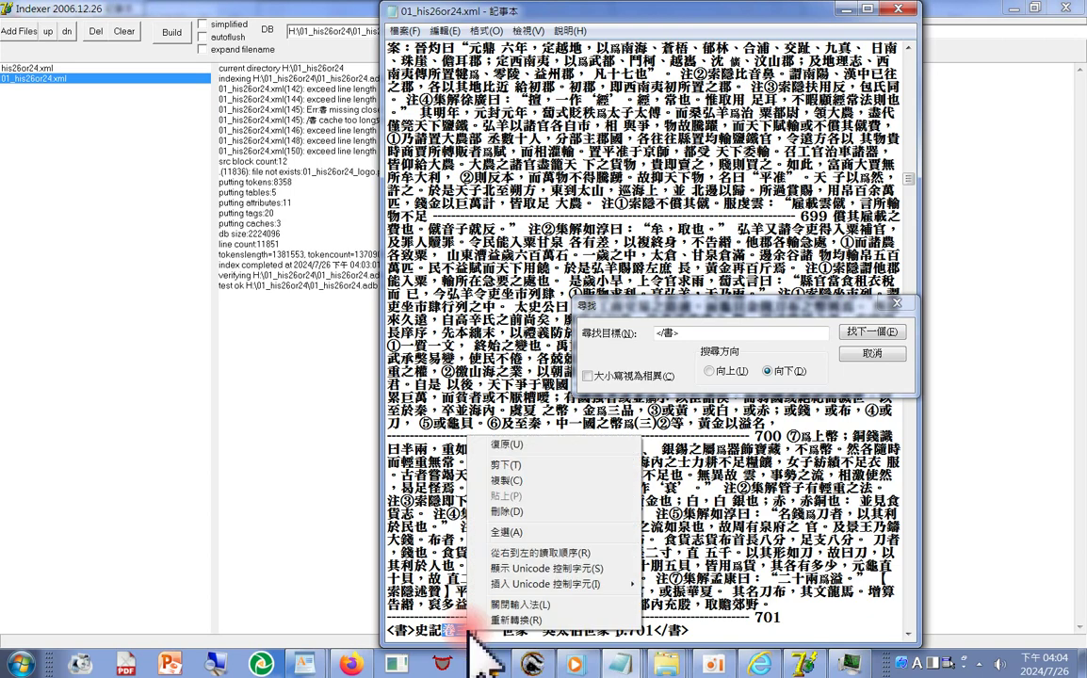
pyautogui.click(482, 431)
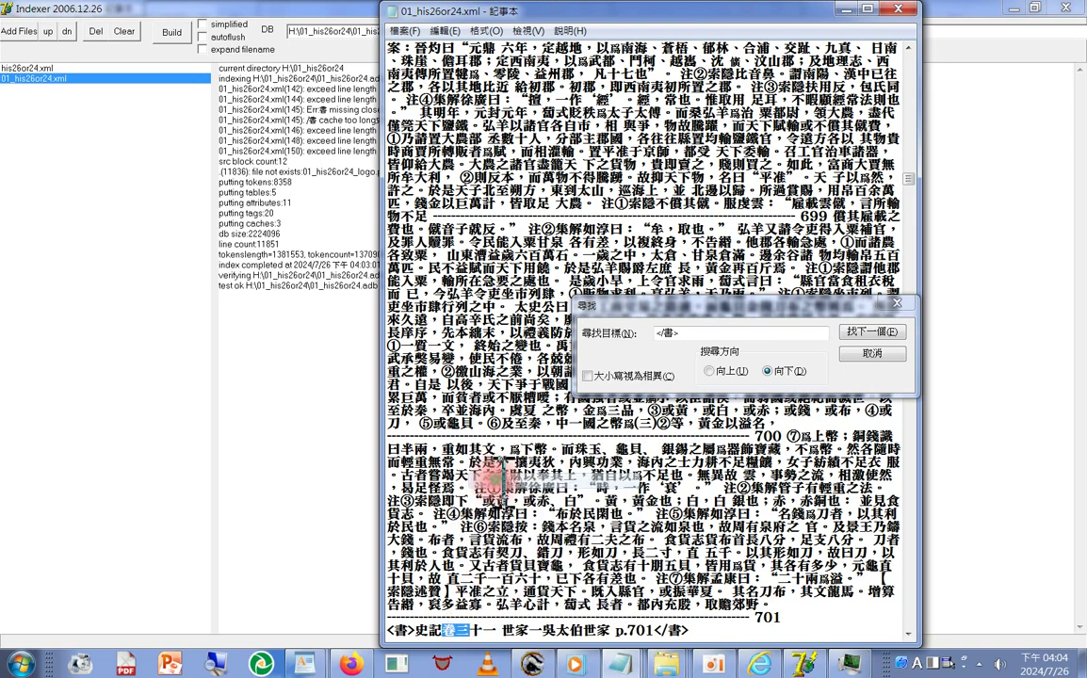
pyautogui.moveTo(680, 333); pyautogui.dragTo(657, 333)
pyautogui.rightClick(678, 336)
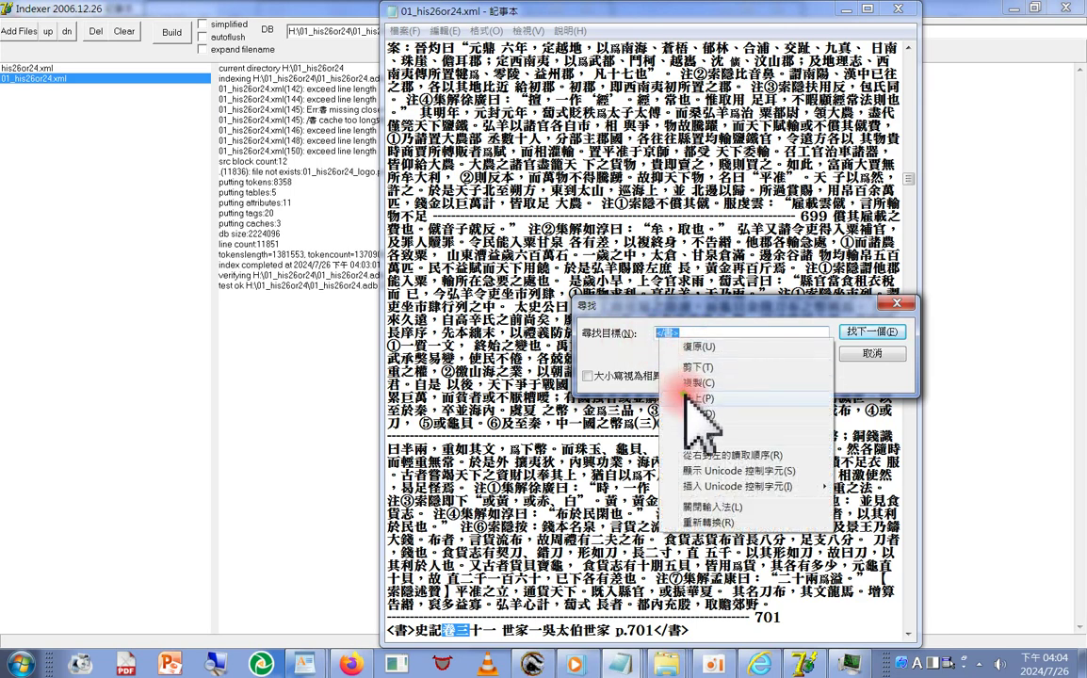
pyautogui.click(697, 398)
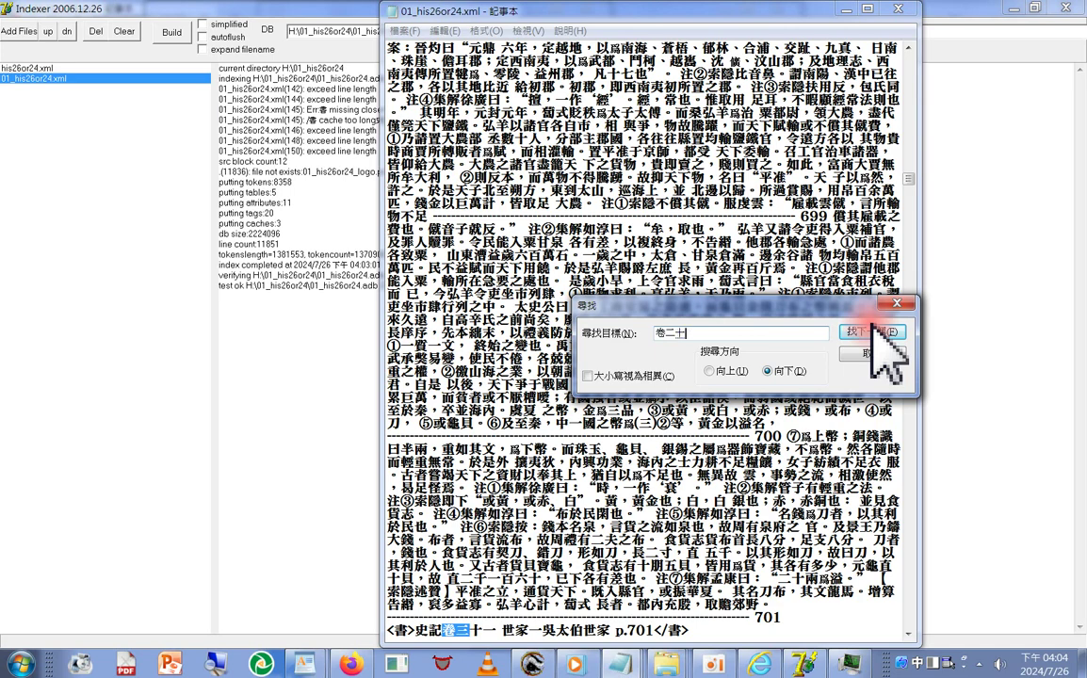
pyautogui.click(715, 371)
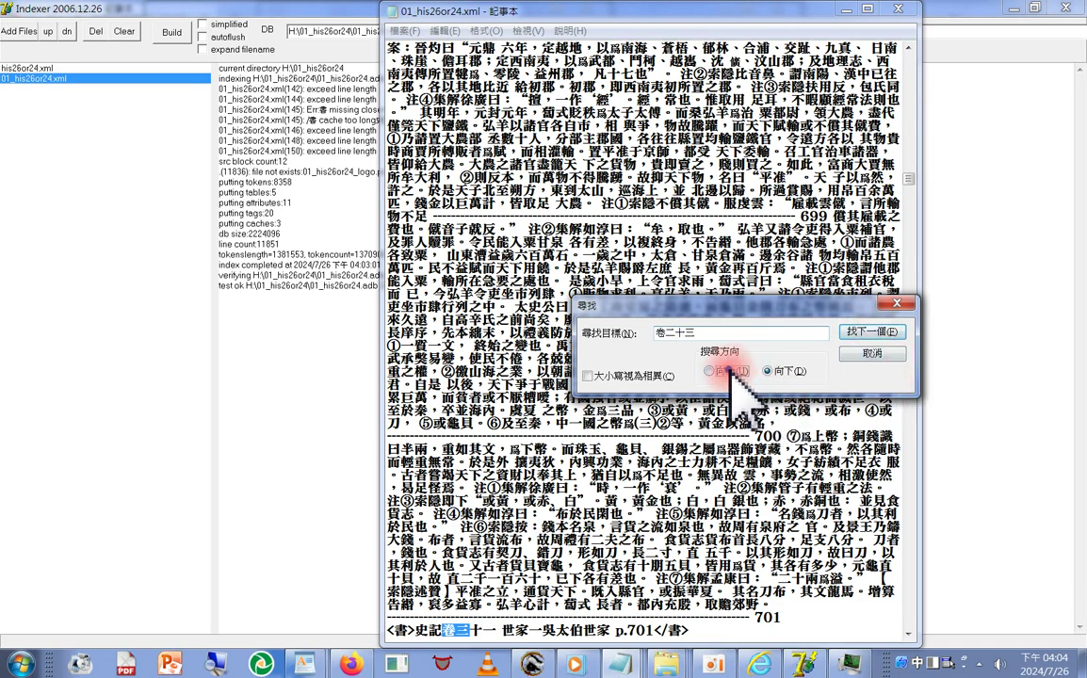
pyautogui.click(862, 334)
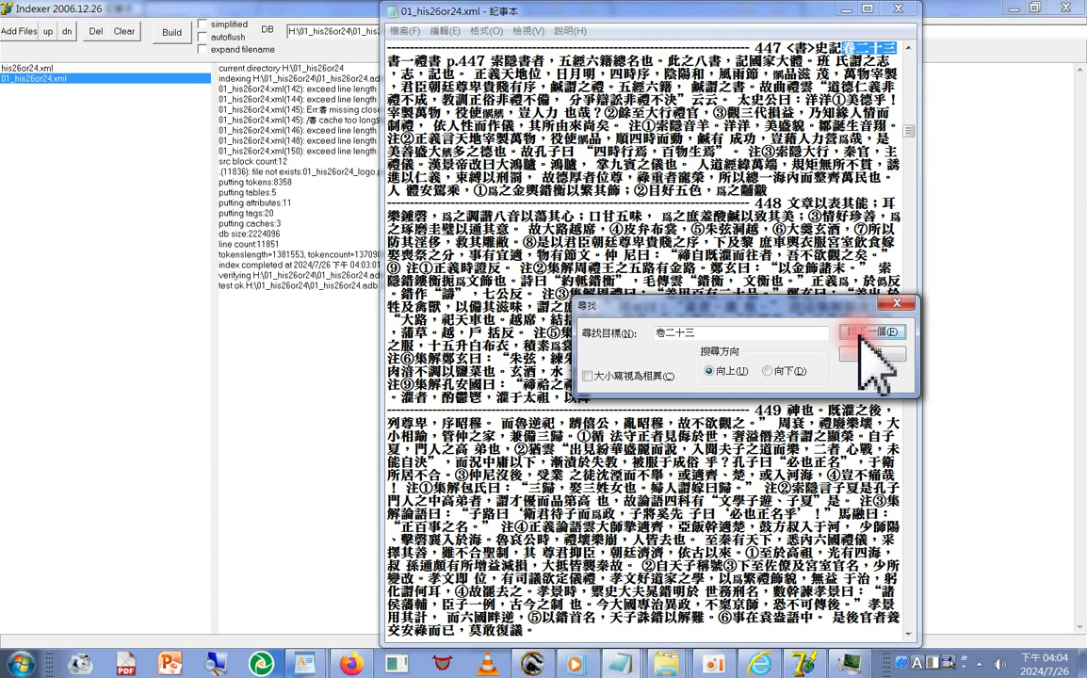
# Close the 史記卷二十三 heading with </書> after p.447, reusing its copied <書> tag, and move the heading onto a new line.
pyautogui.doubleClick(787, 45)
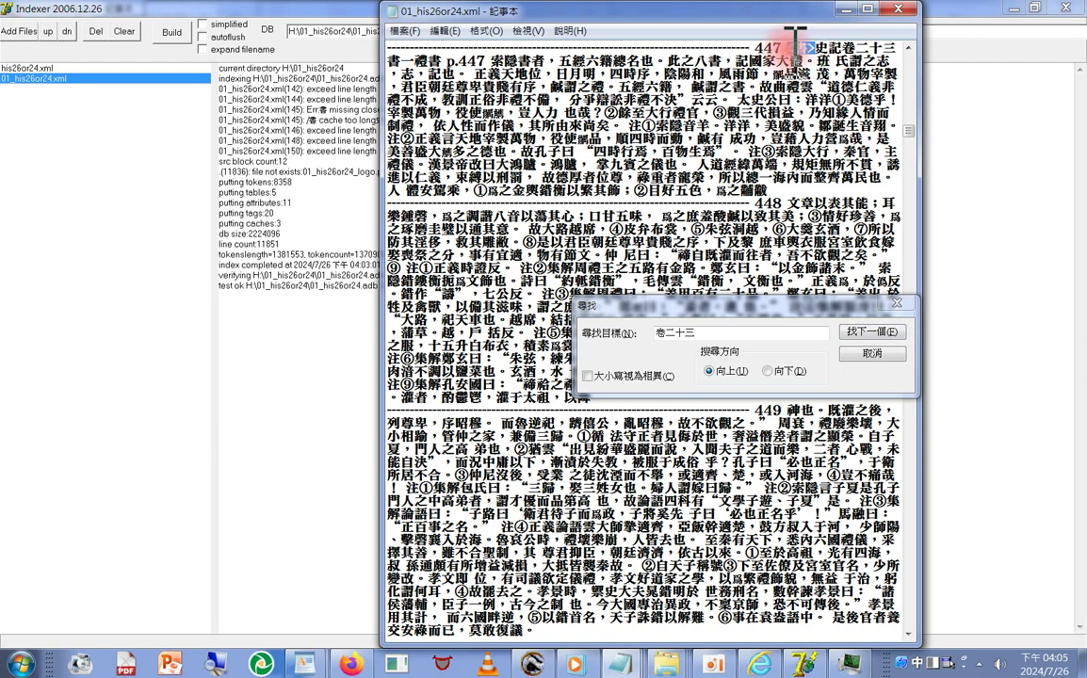
pyautogui.rightClick(796, 39)
pyautogui.click(791, 68)
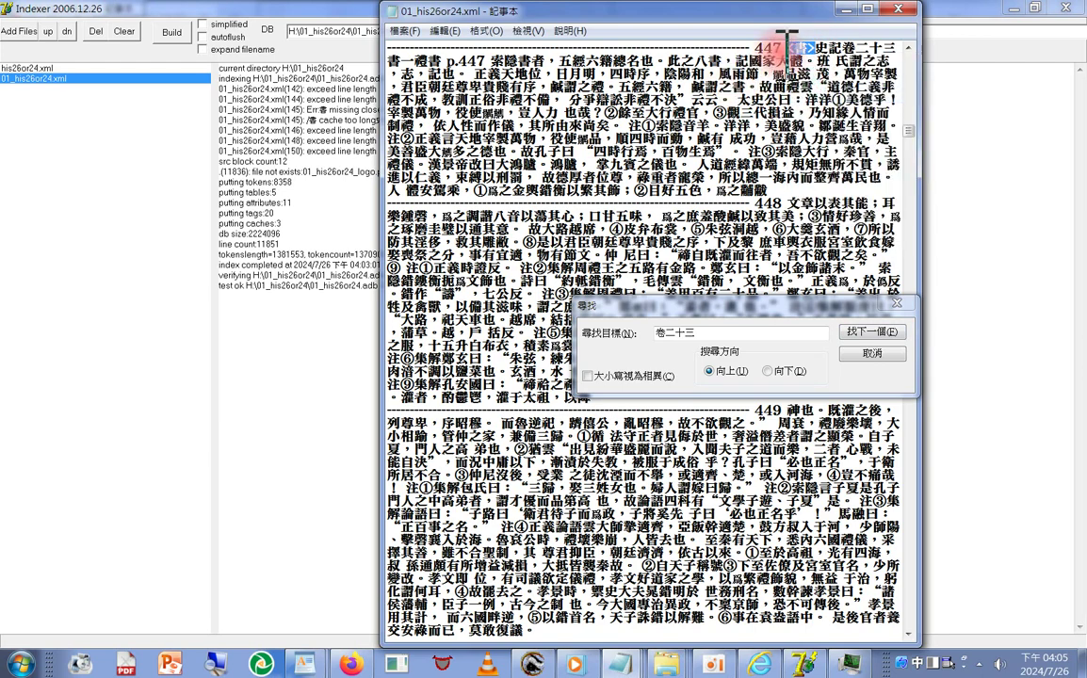
pyautogui.click(485, 49)
pyautogui.rightClick(487, 53)
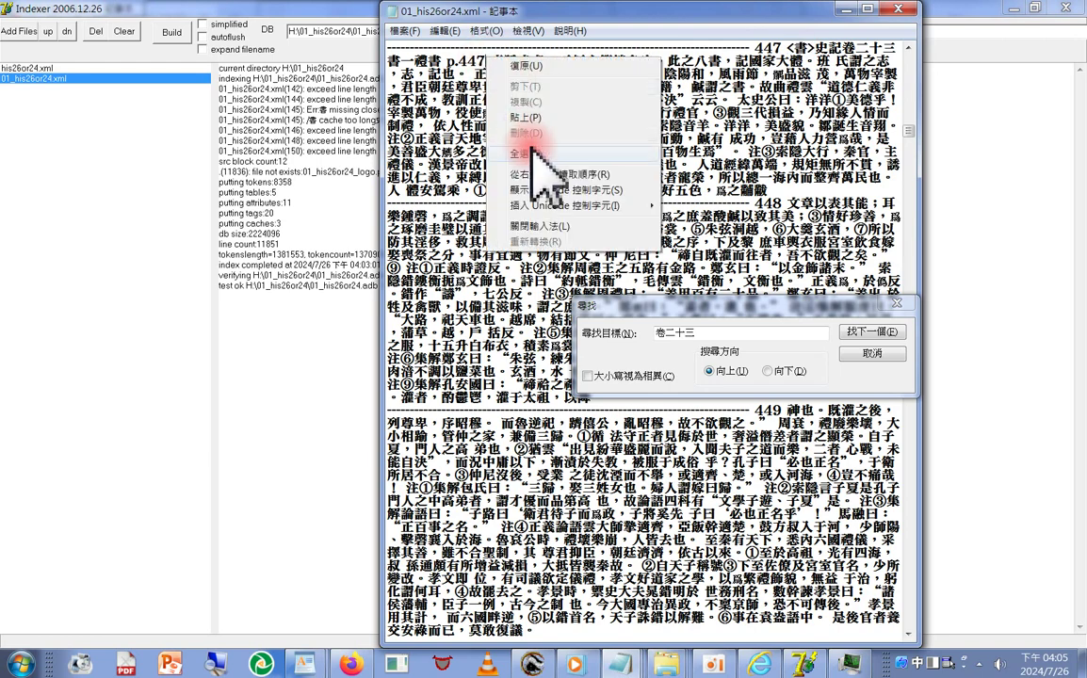
pyautogui.click(498, 85)
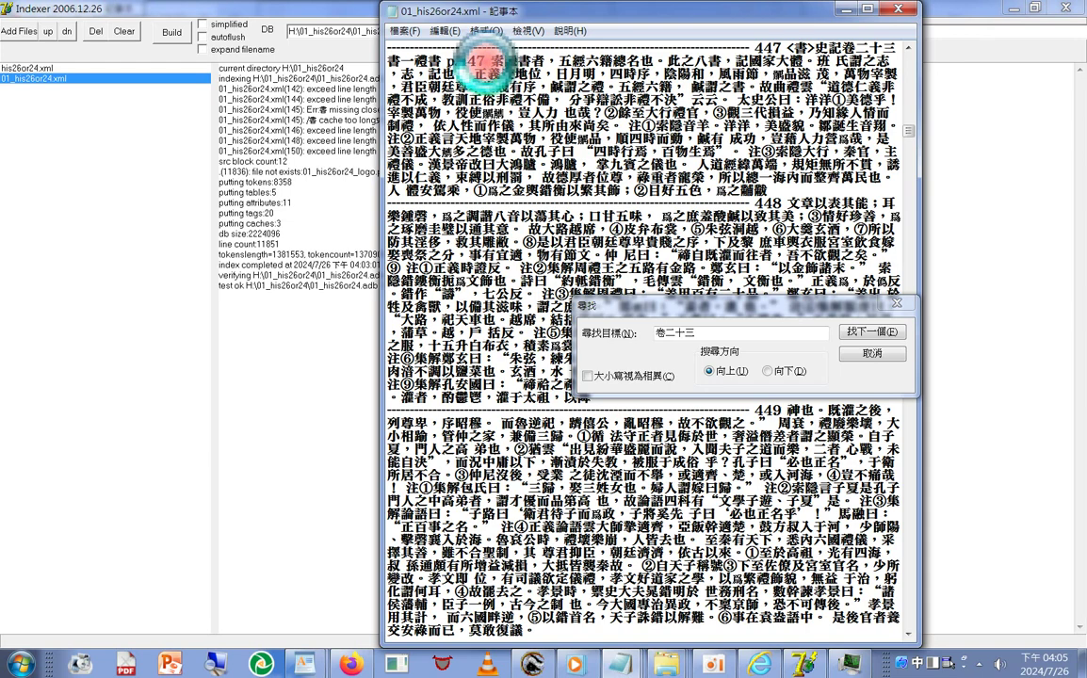
pyautogui.click(488, 43)
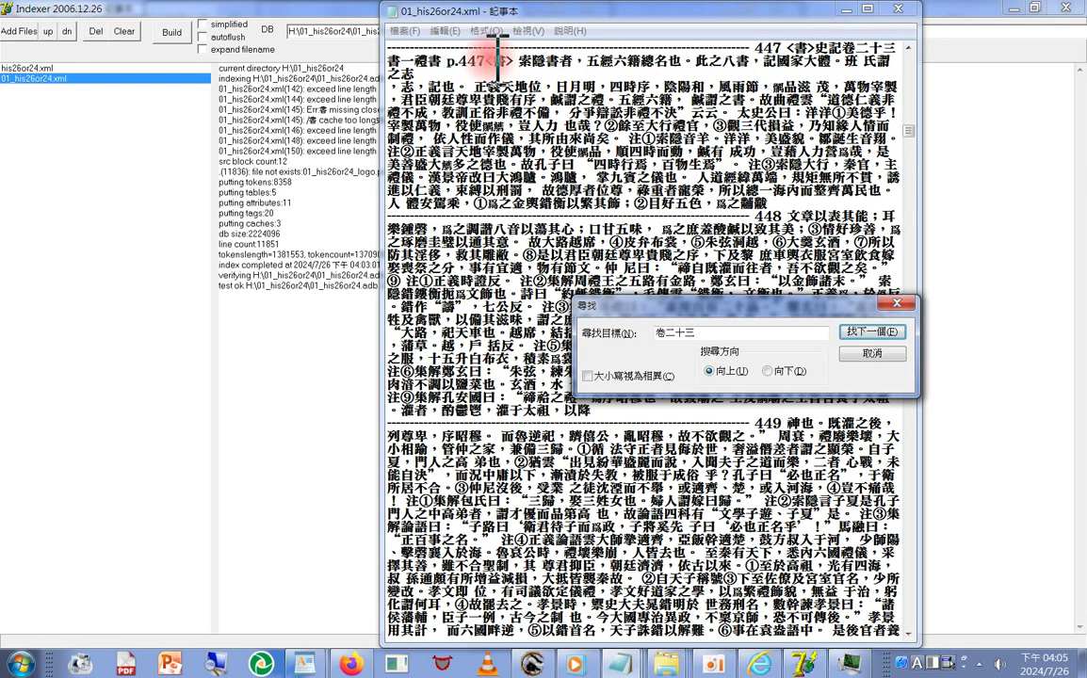
pyautogui.click(447, 55)
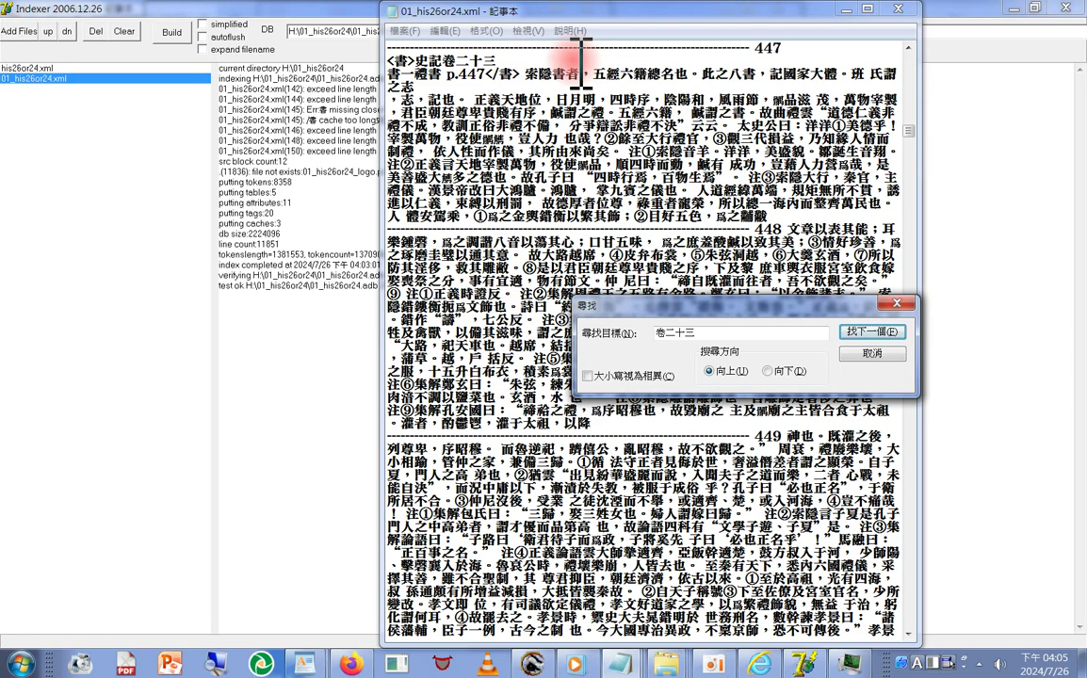
# Break the body text onto its own line after p.447</書> and join the 史記卷二十三 書一禮書 heading into one line.
pyautogui.click(530, 65)
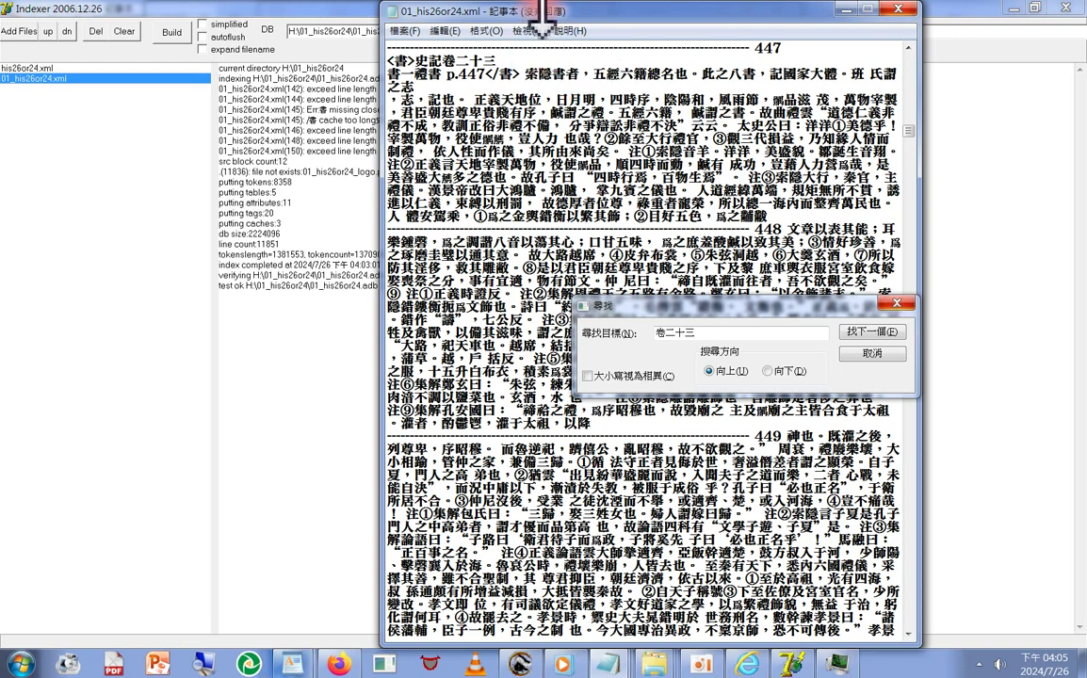
pyautogui.press('Return')
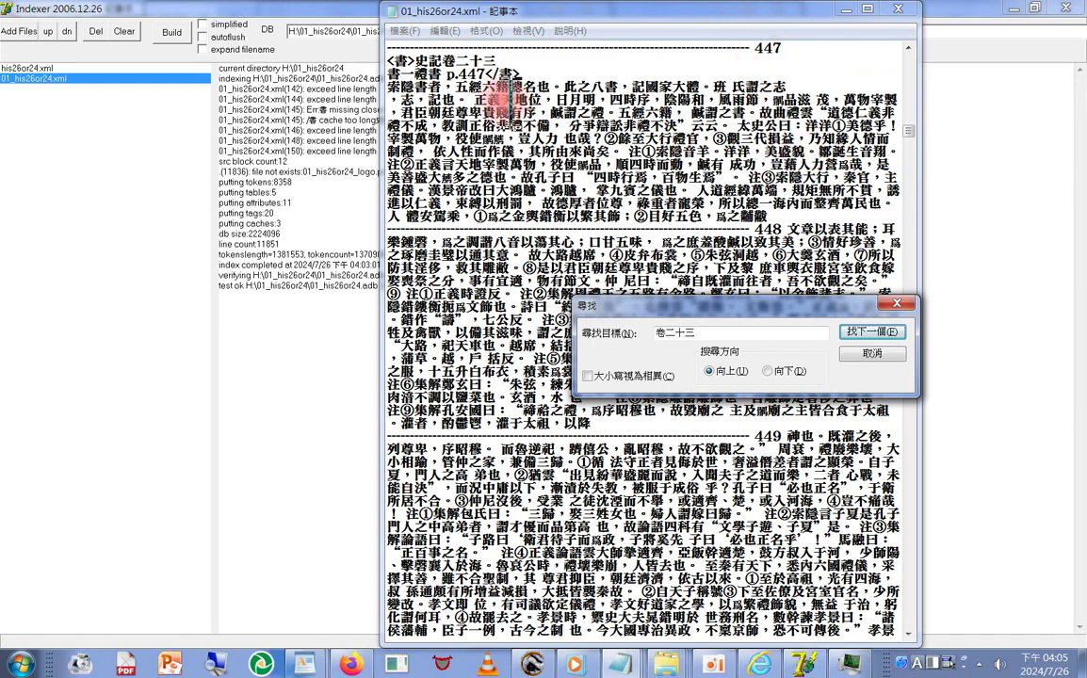
pyautogui.click(509, 55)
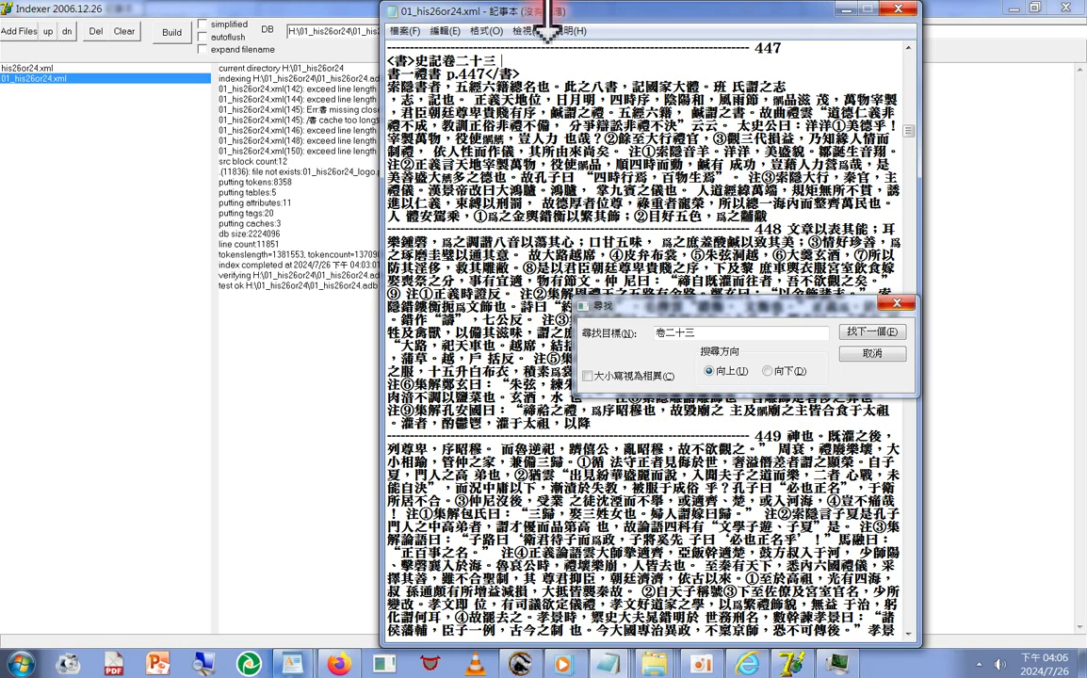
pyautogui.press('Delete')
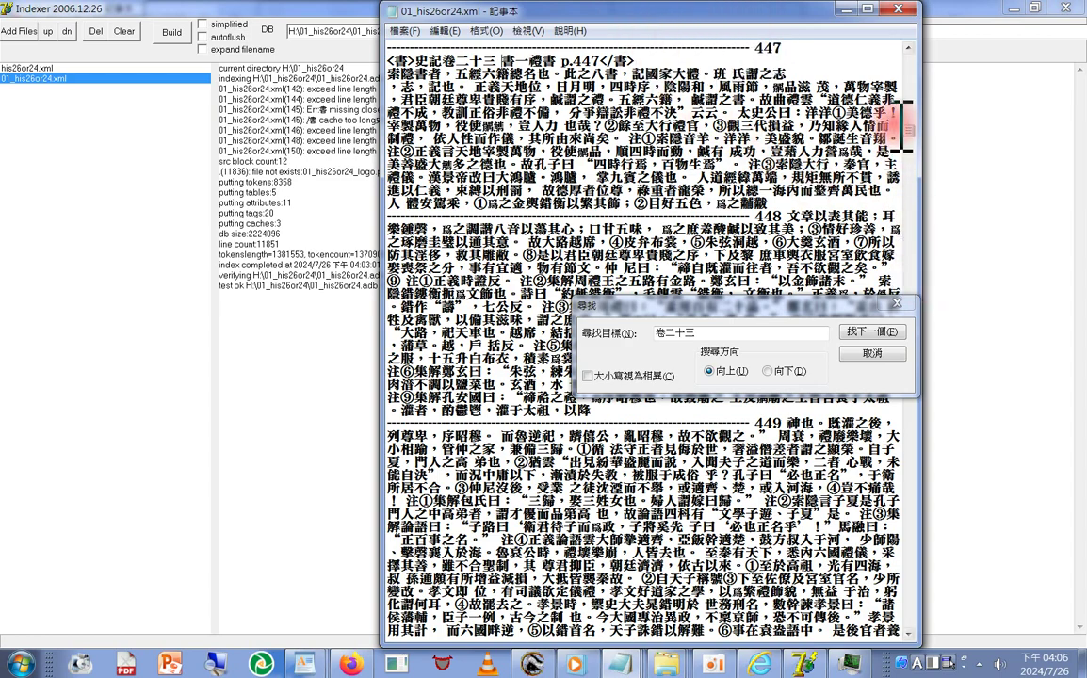
# Copy the <書> tag from the 目錄 heading and search downward for it to the 史記卷十三 heading.
pyautogui.moveTo(912, 127); pyautogui.dragTo(914, 30)
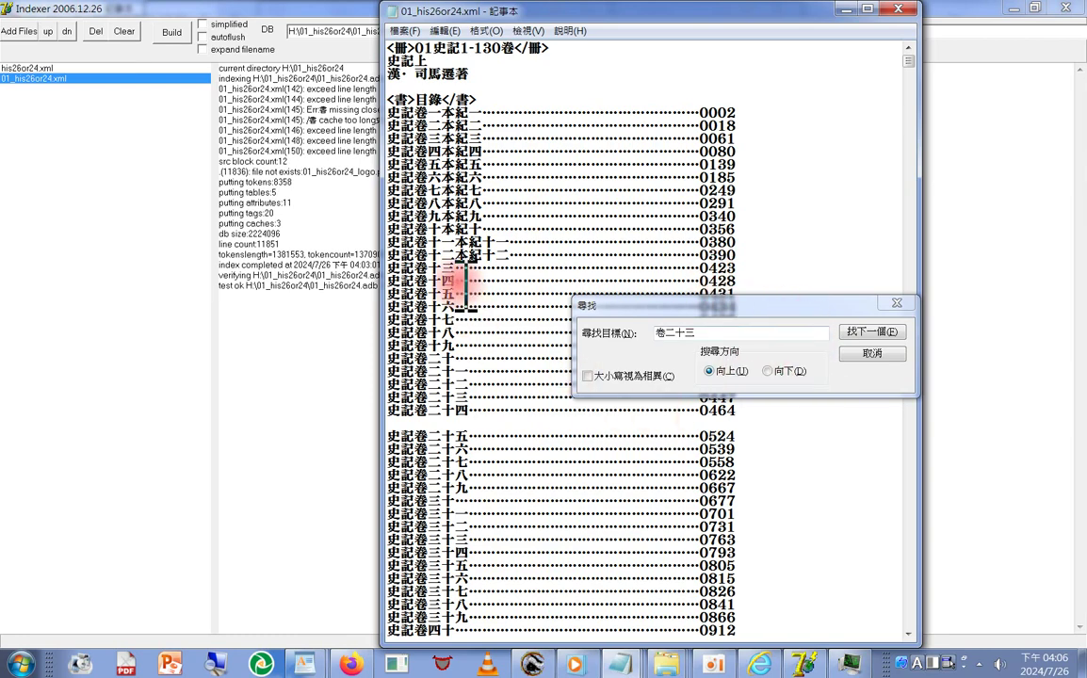
pyautogui.moveTo(420, 99); pyautogui.dragTo(388, 99)
pyautogui.rightClick(407, 102)
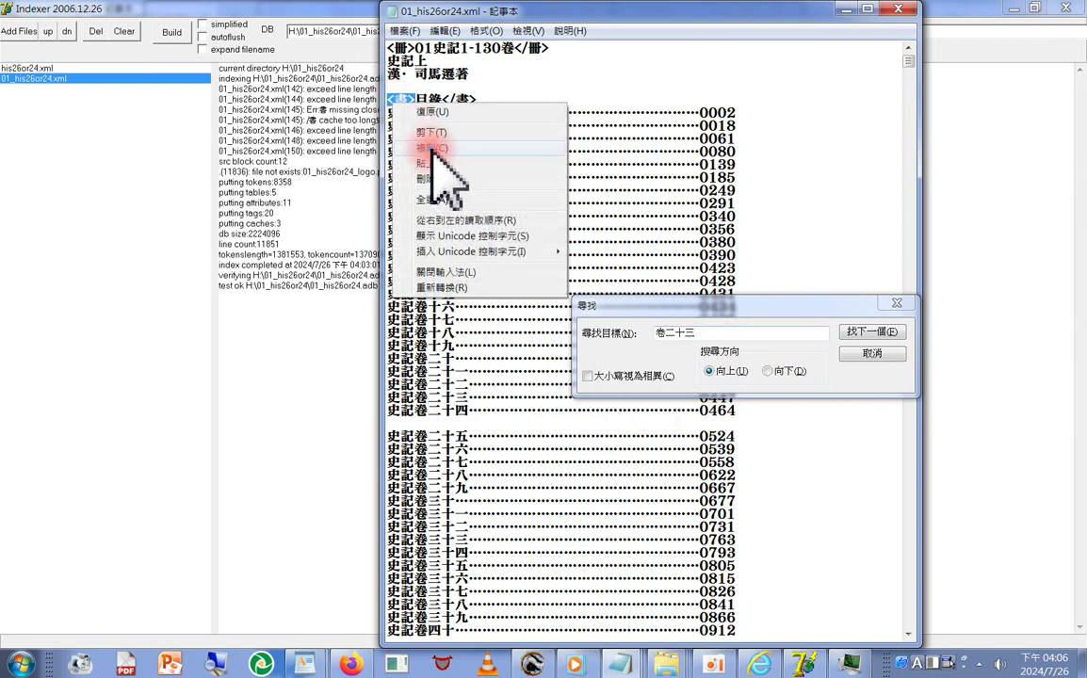
pyautogui.click(432, 149)
pyautogui.click(656, 331)
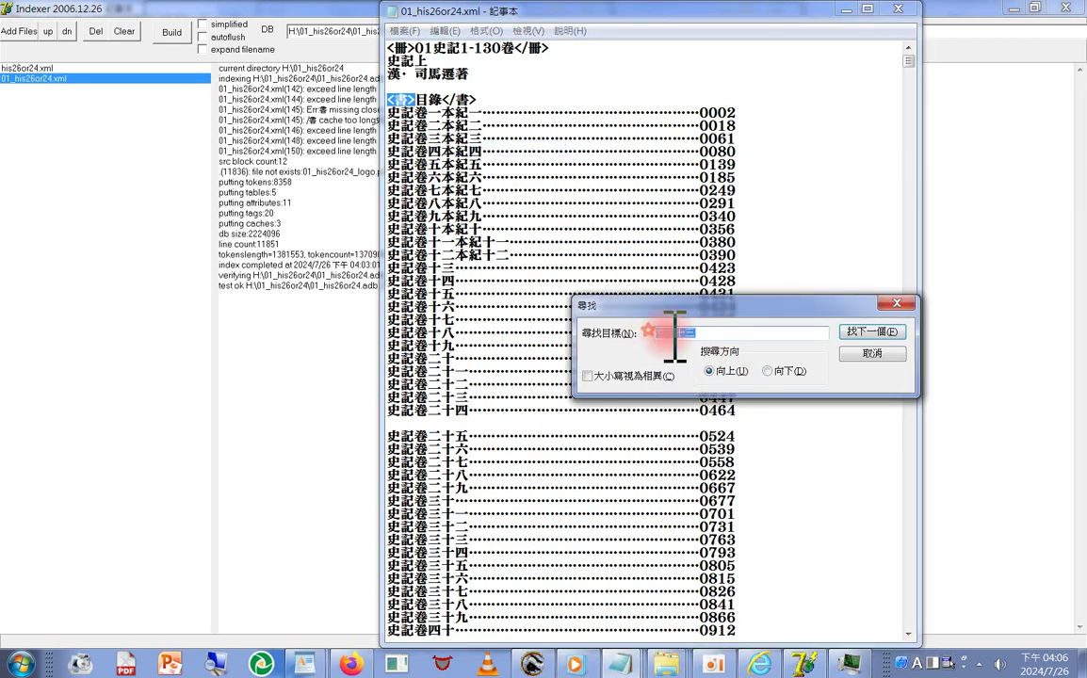
pyautogui.rightClick(674, 335)
pyautogui.click(636, 360)
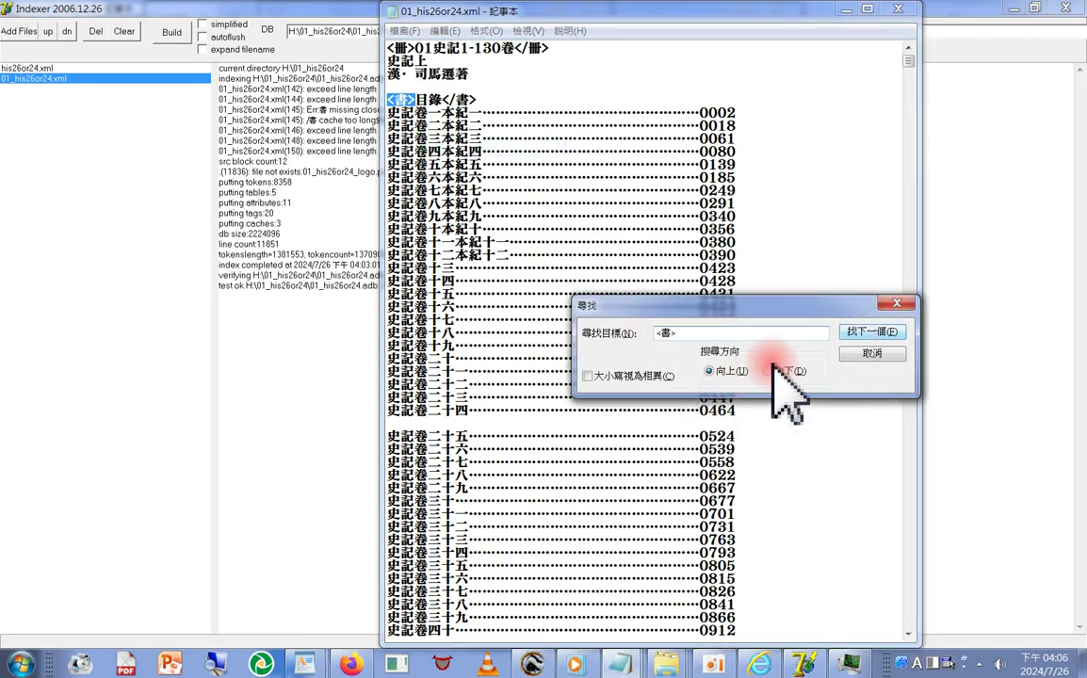
pyautogui.click(775, 370)
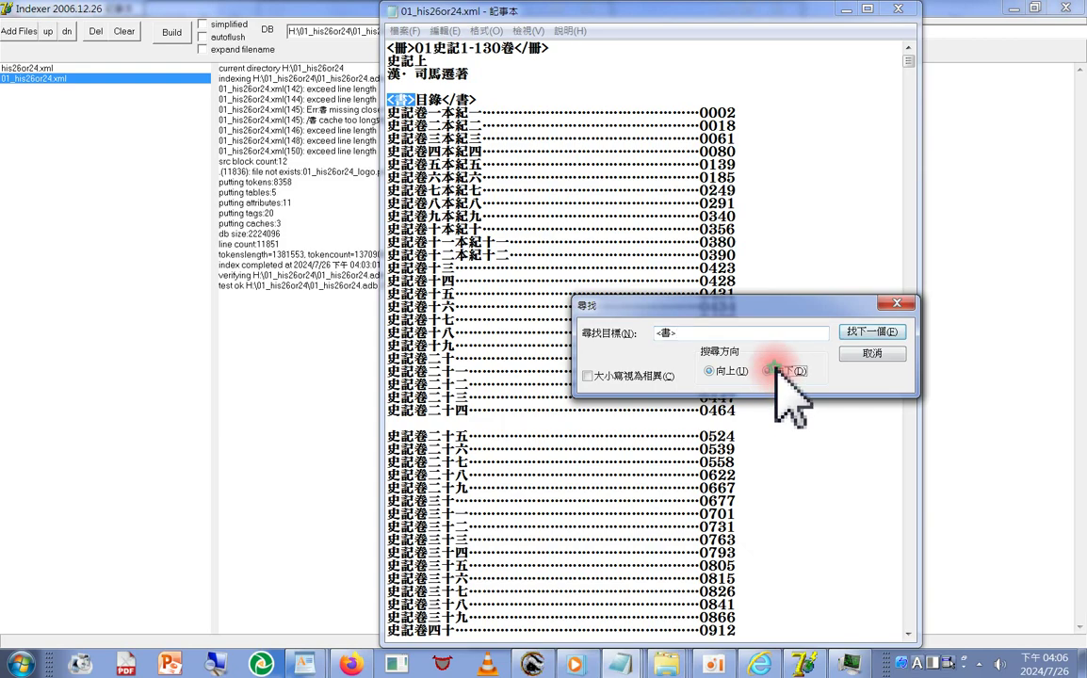
pyautogui.click(864, 331)
pyautogui.click(864, 332)
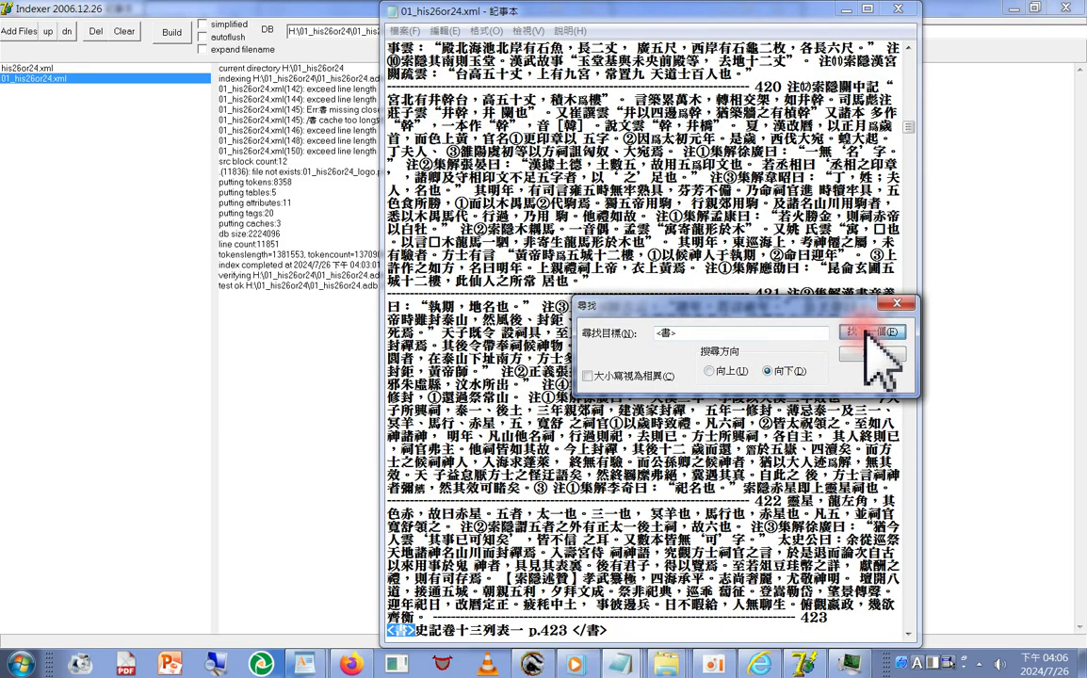
# Check the remaining <書> headings from 史記卷二十三 down to 史記所用漢字按照筆畫數遞減排序資料.
pyautogui.click(865, 331)
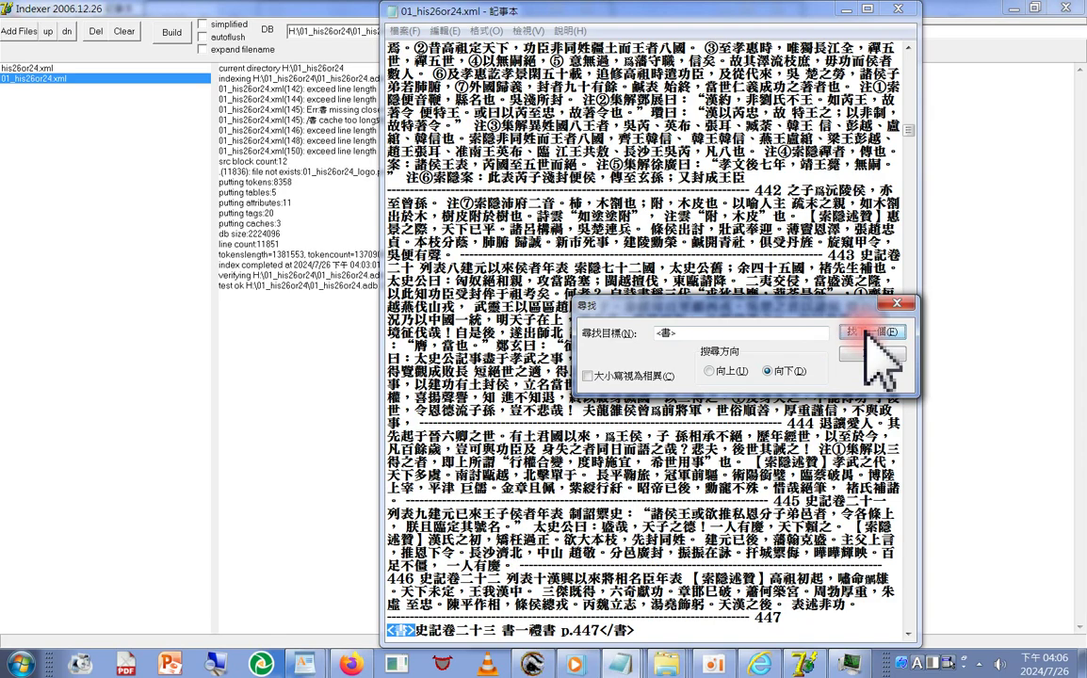
pyautogui.click(865, 332)
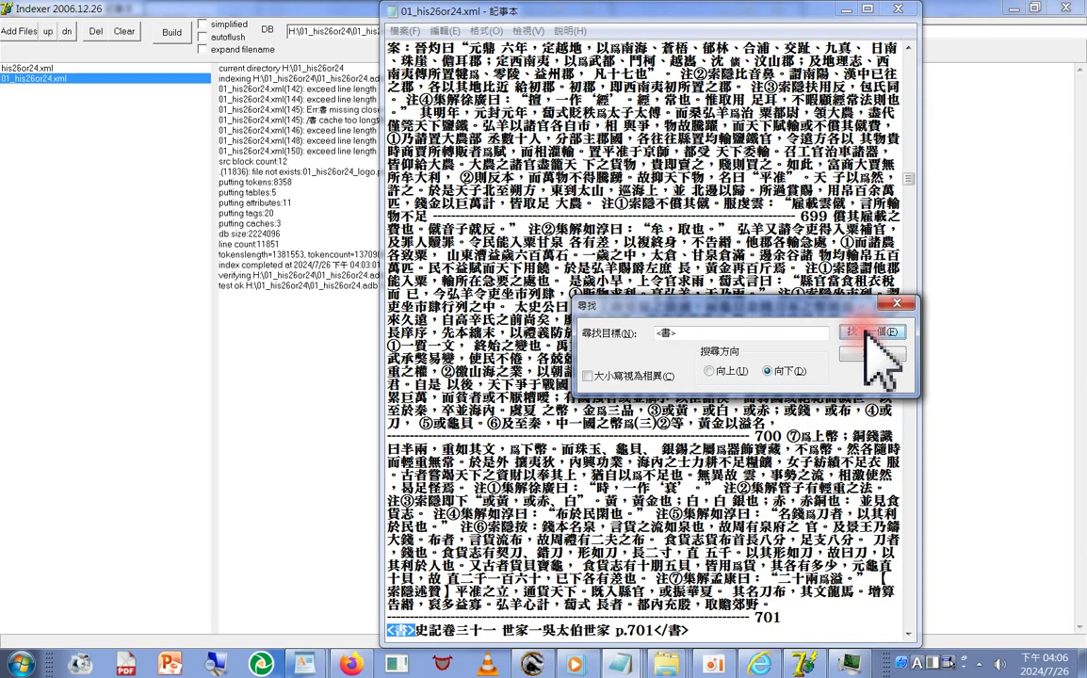
pyautogui.click(864, 331)
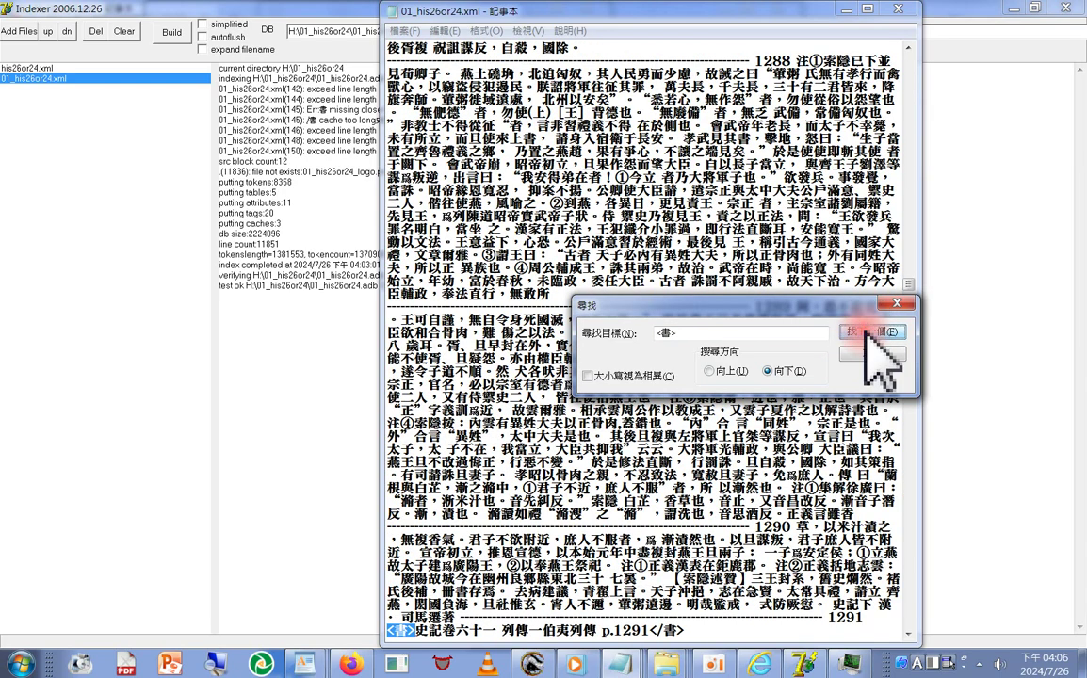
pyautogui.click(864, 331)
pyautogui.click(867, 334)
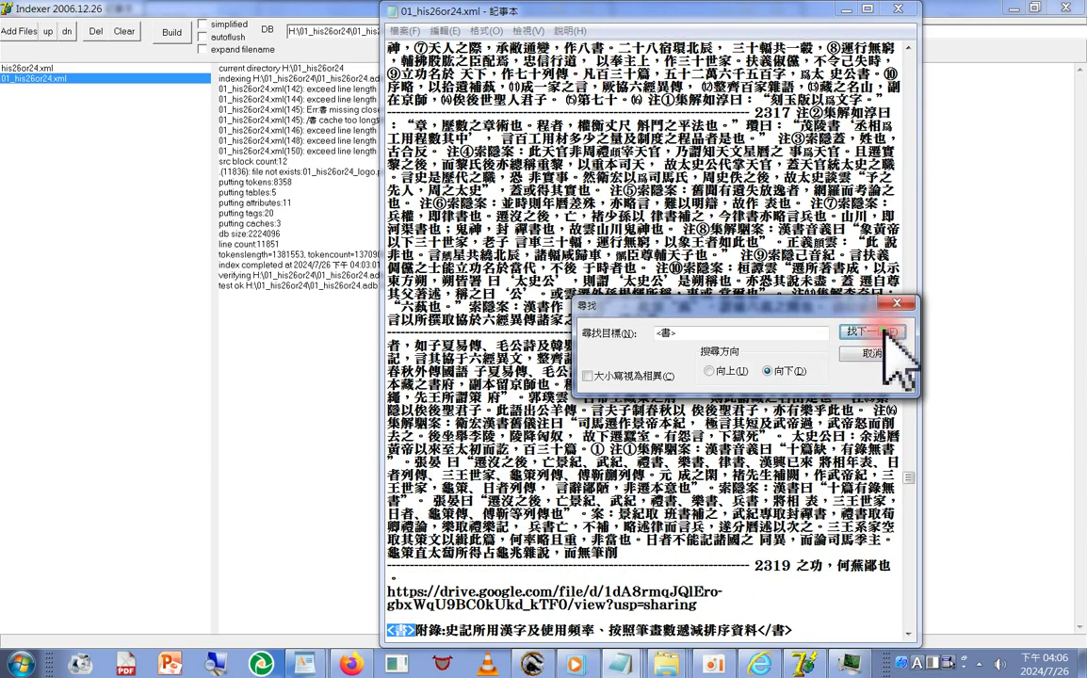
pyautogui.click(868, 331)
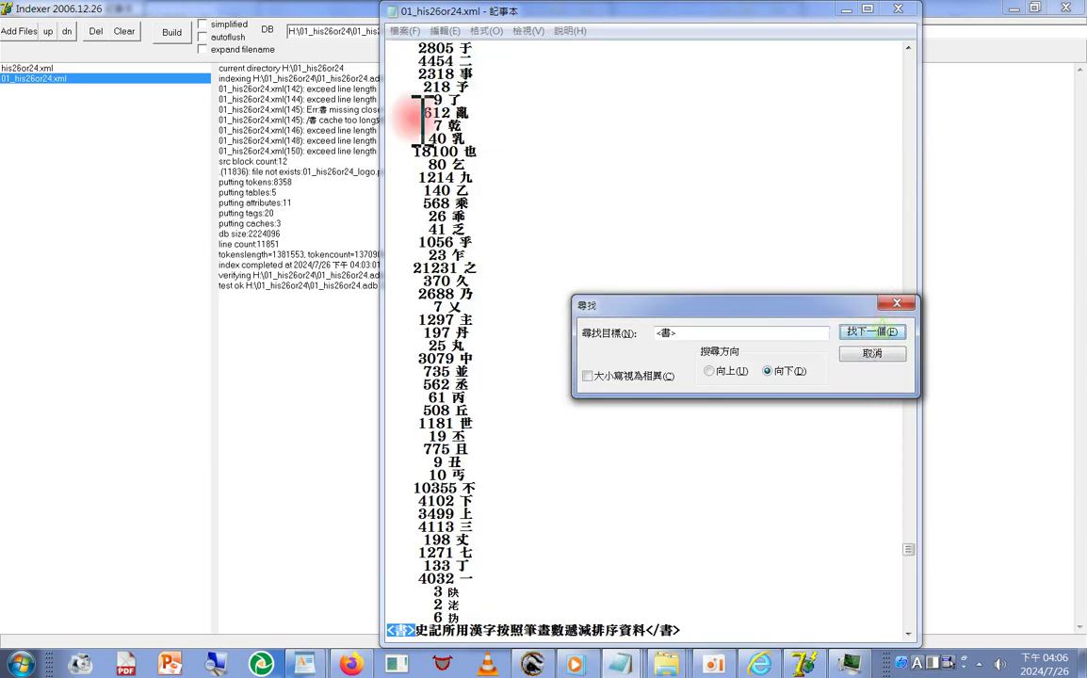
# Save 01_his26or24.xml and copy the file from the 二十六史 各史 folder in Windows Explorer.
pyautogui.click(413, 30)
pyautogui.click(415, 79)
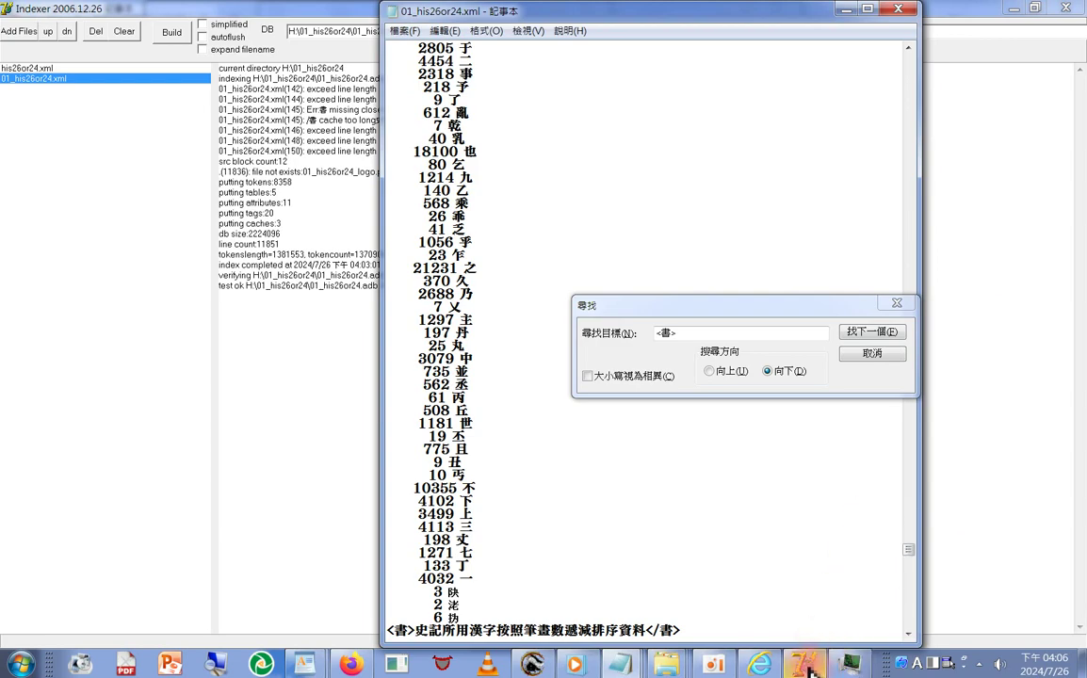
pyautogui.moveTo(808, 671)
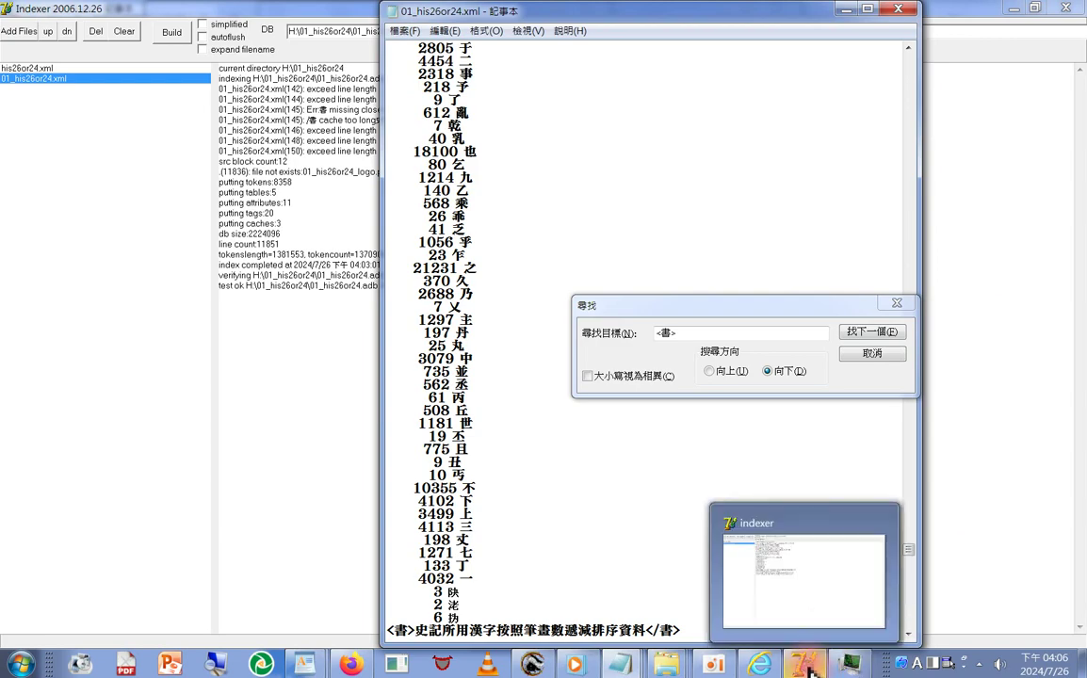
pyautogui.moveTo(666, 662)
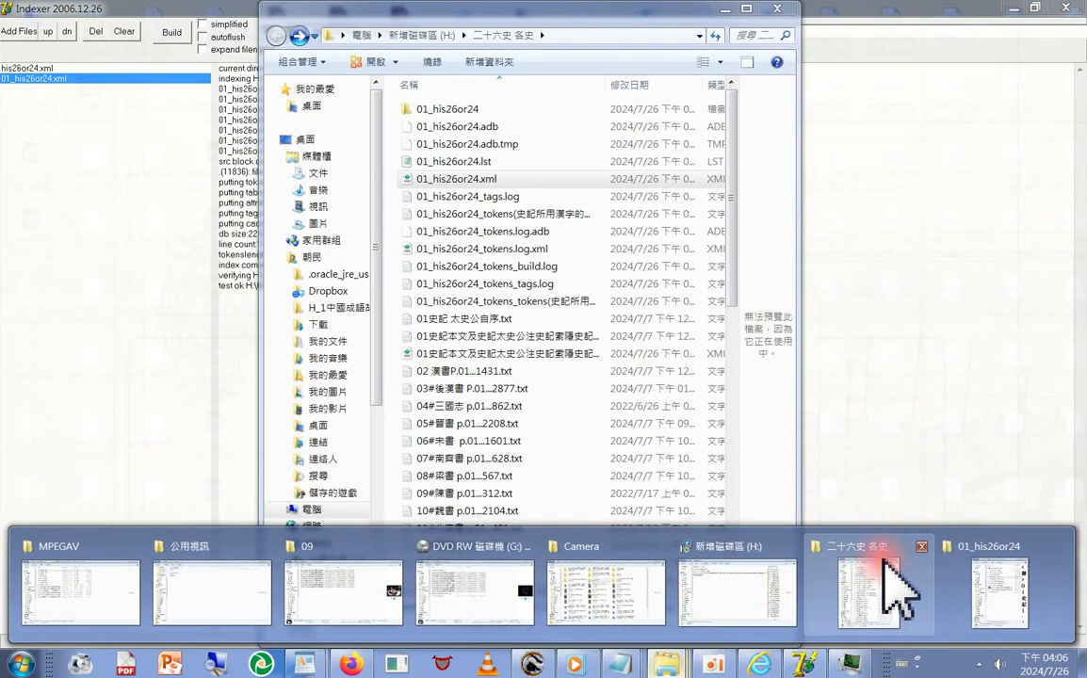
pyautogui.click(883, 562)
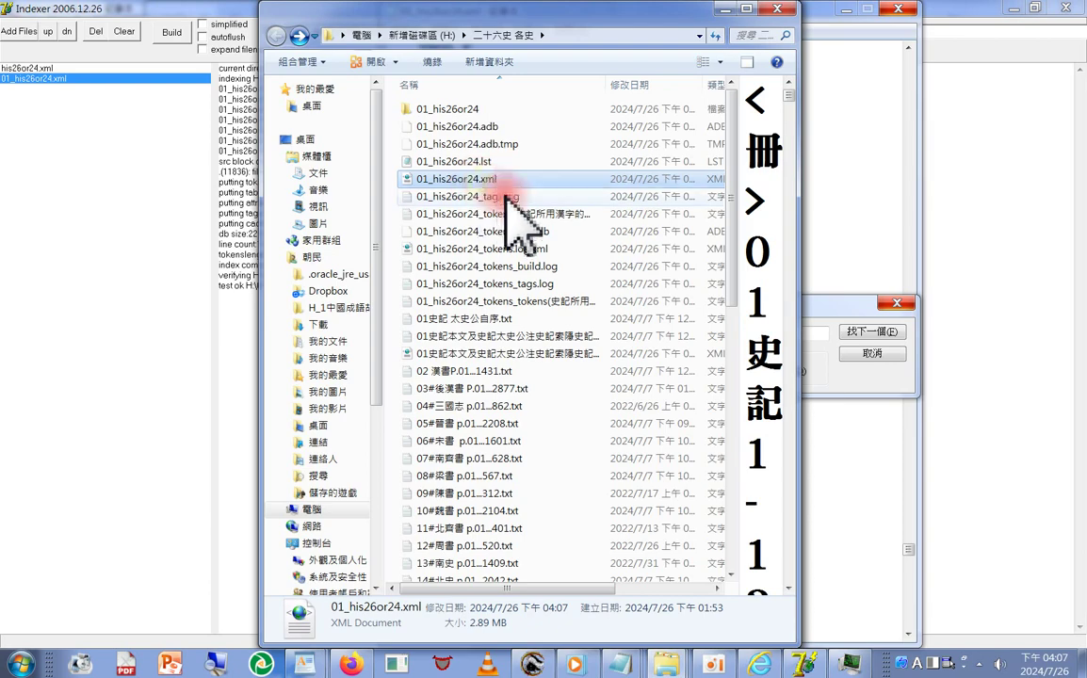
pyautogui.rightClick(405, 179)
pyautogui.click(462, 454)
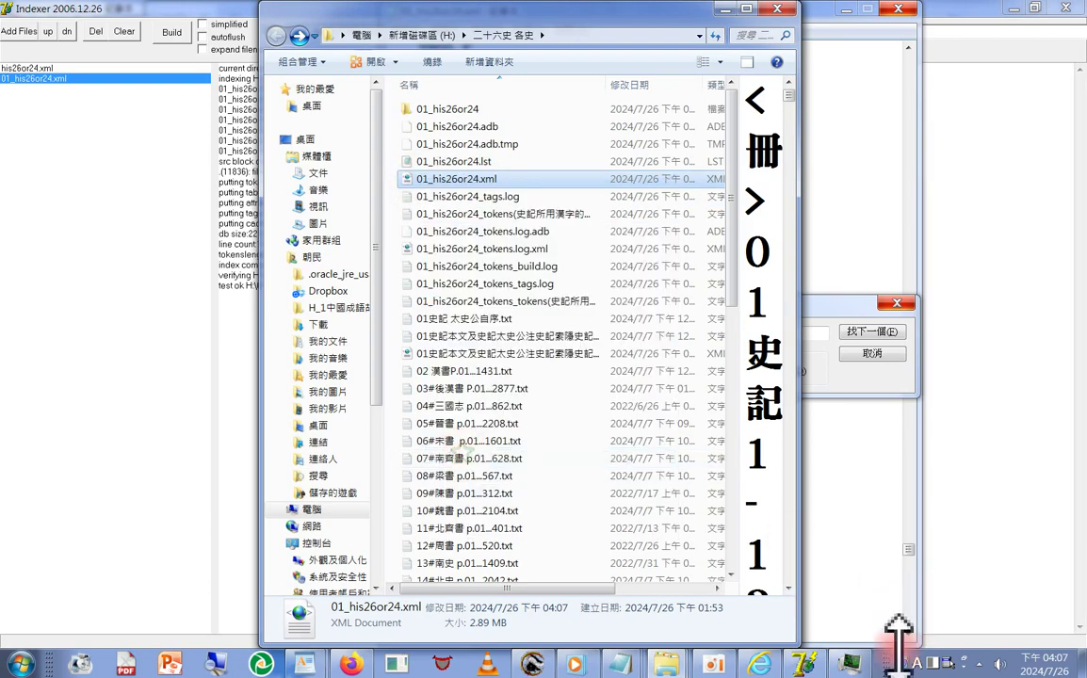
# Paste 01_his26or24.xml into the H:\01_his26or24 folder, replacing the existing file.
pyautogui.moveTo(663, 671)
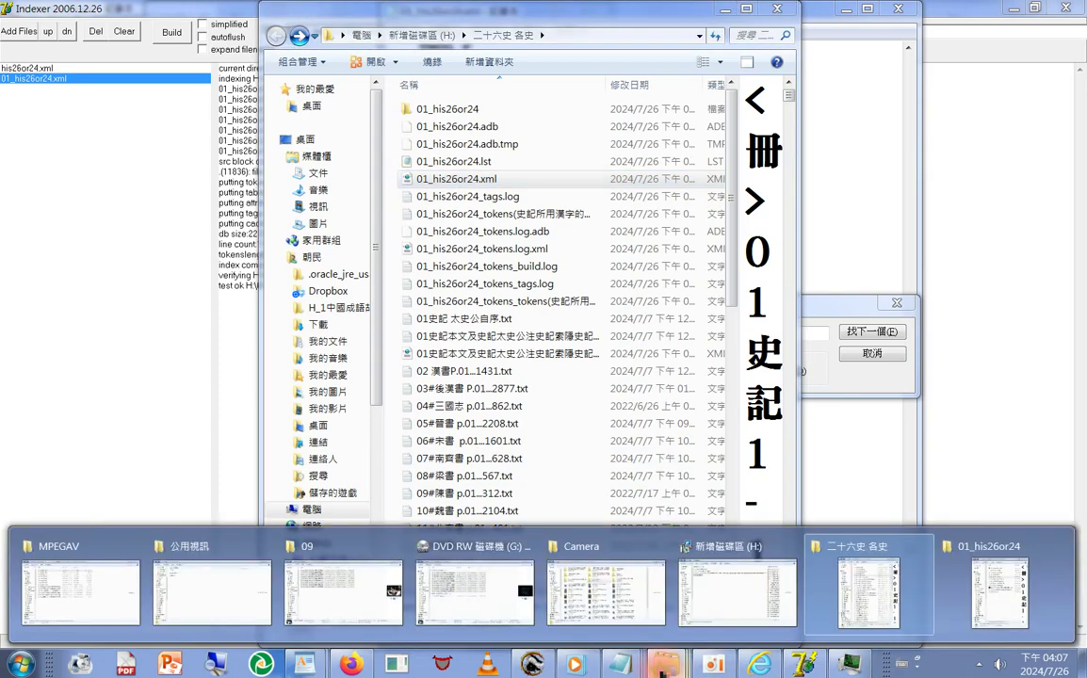
pyautogui.click(974, 639)
pyautogui.rightClick(432, 429)
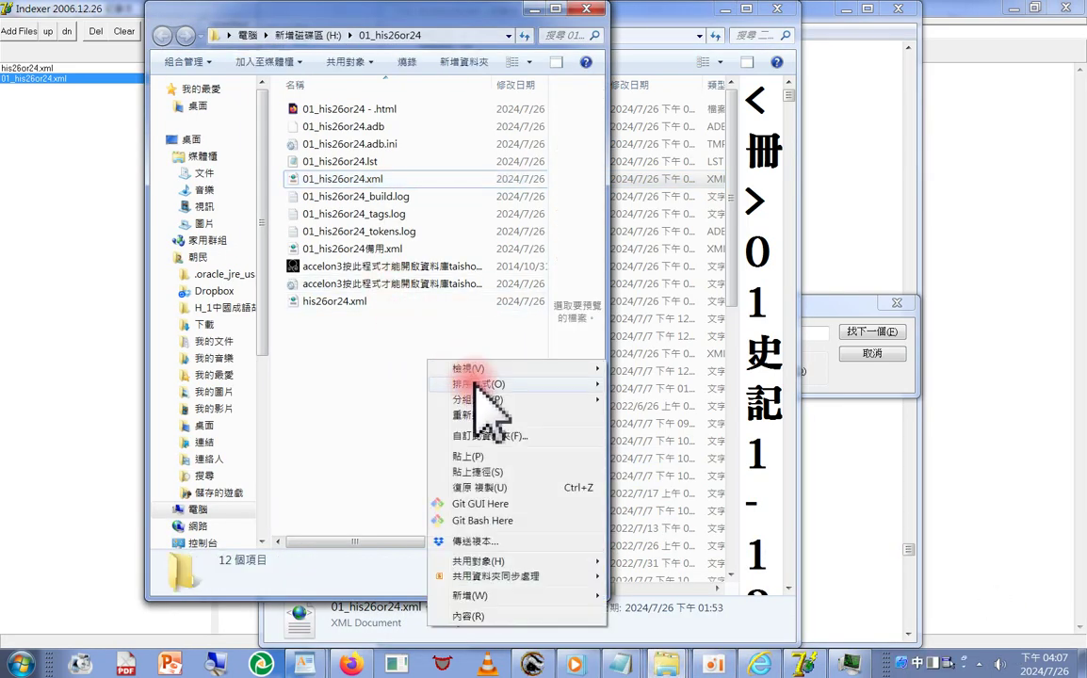
pyautogui.click(494, 466)
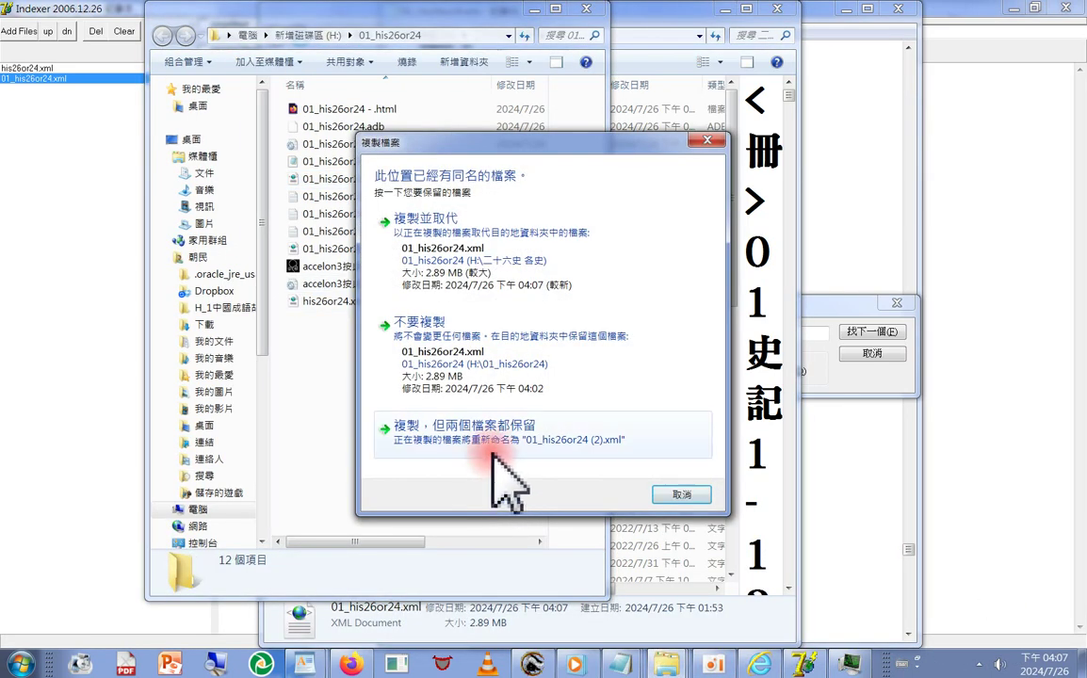
pyautogui.click(444, 250)
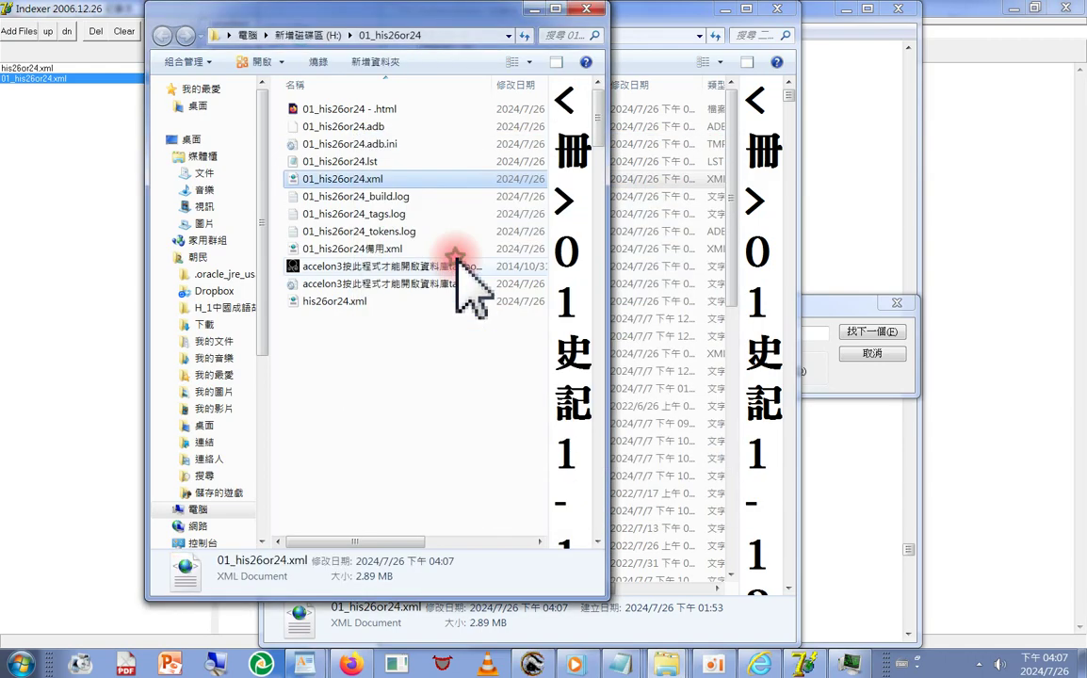
# In Indexer, clear the file list, reload 01_his26or24.lst and rebuild the 01_his26or24.adb database.
pyautogui.click(812, 661)
pyautogui.click(123, 32)
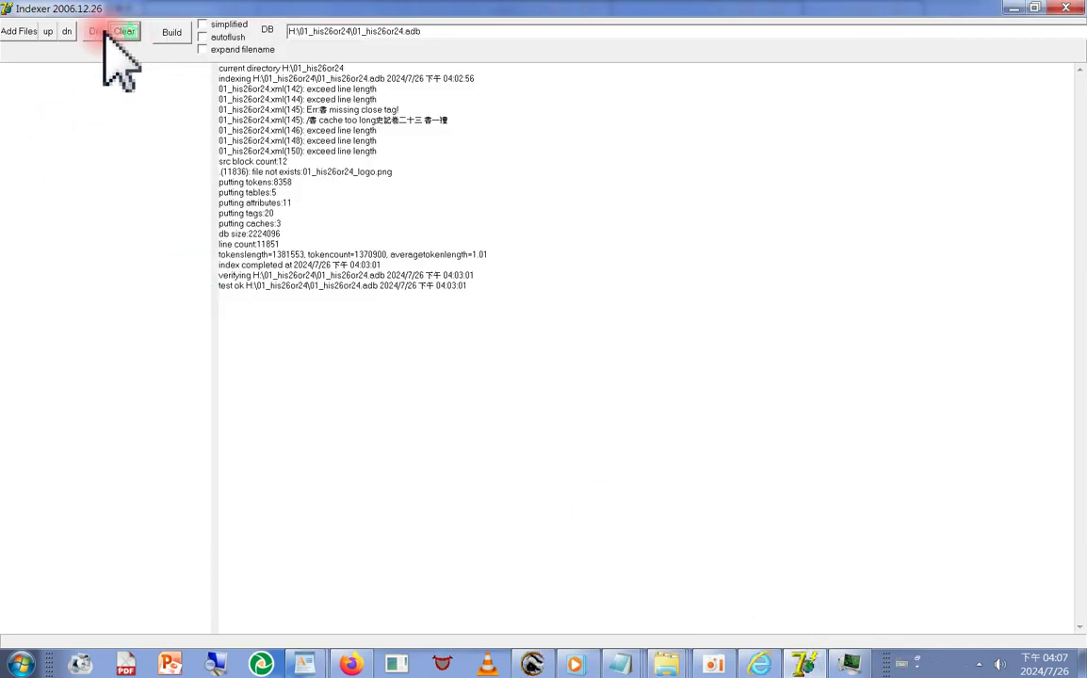
pyautogui.click(18, 31)
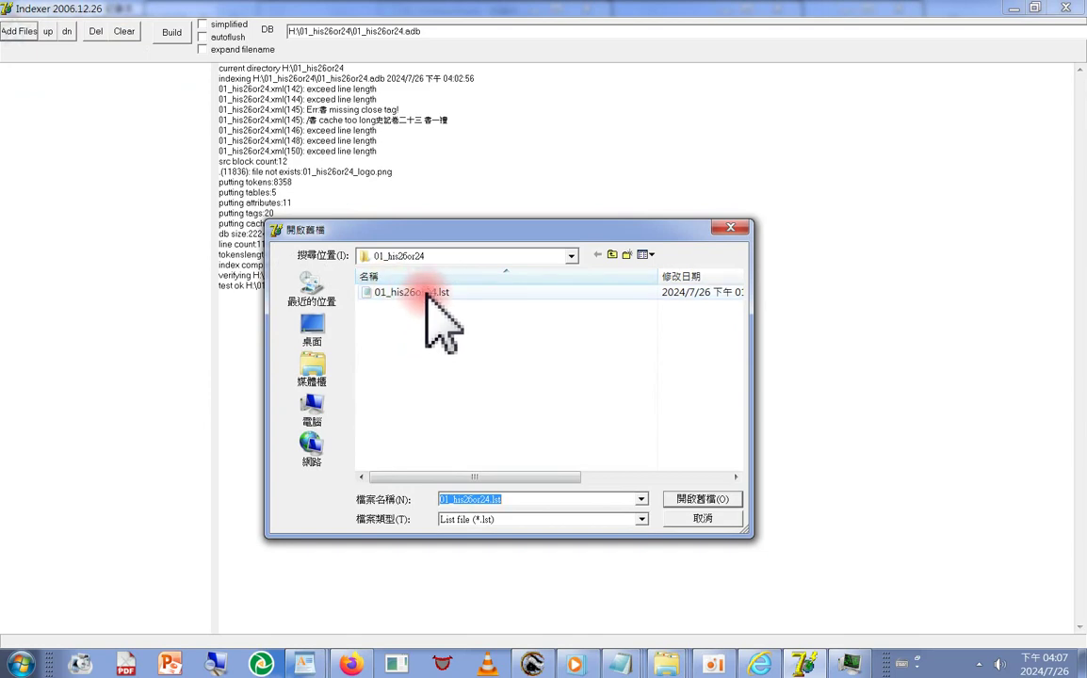
pyautogui.doubleClick(419, 294)
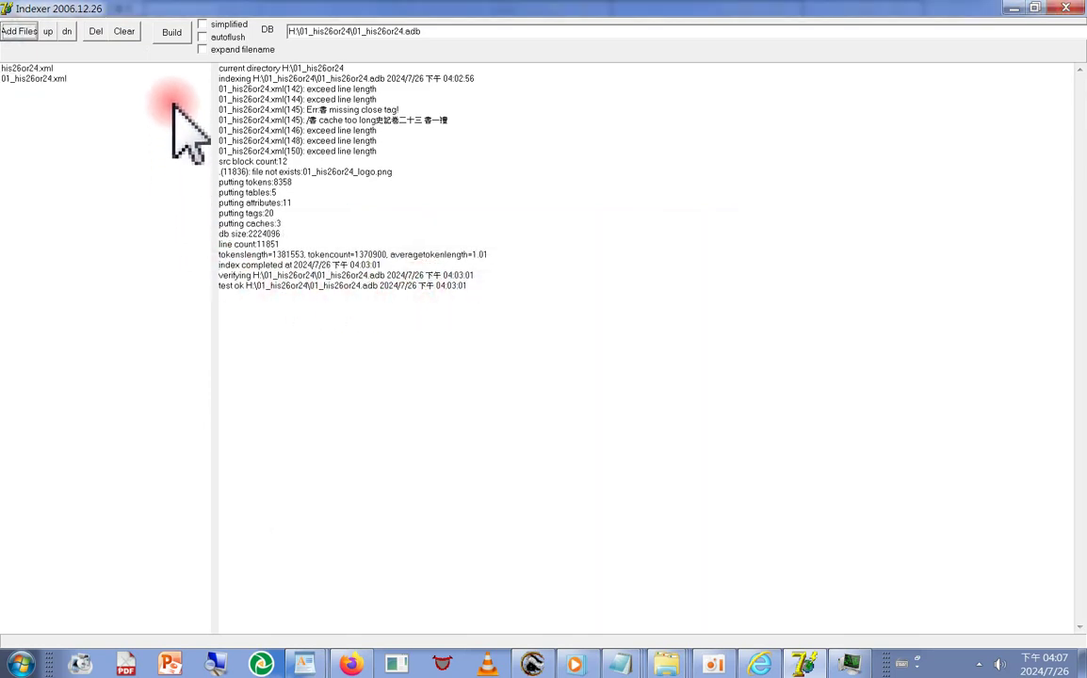
pyautogui.click(171, 32)
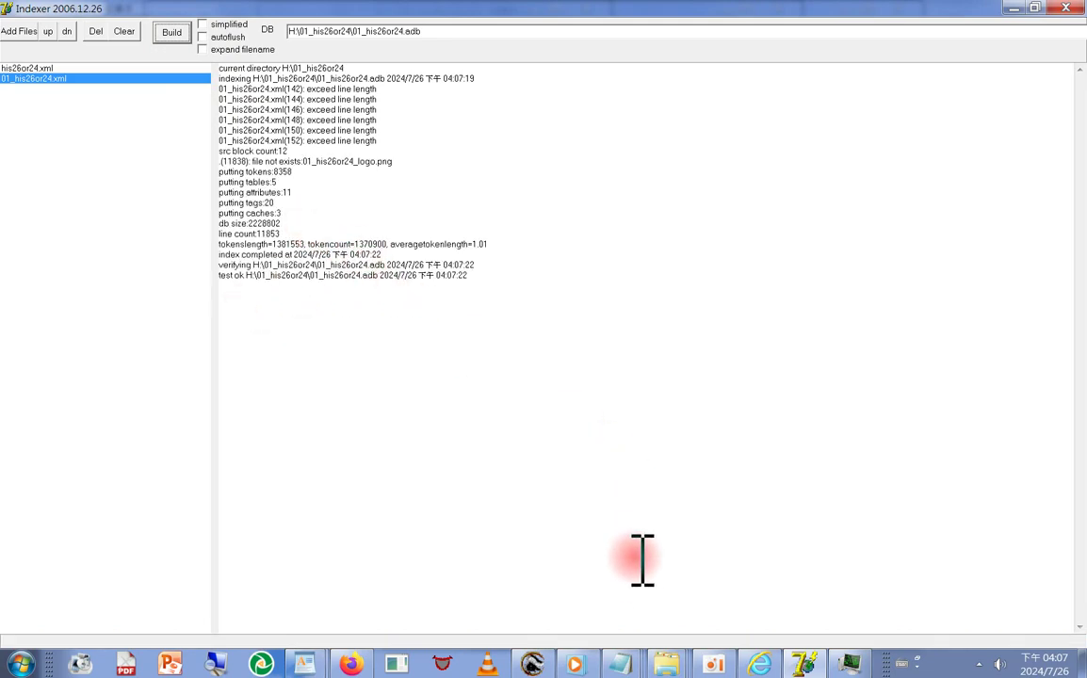
# Check the rebuilt 01_his26or24.adb in the H:\01_his26or24 folder and launch accelon3 from there.
pyautogui.moveTo(670, 659)
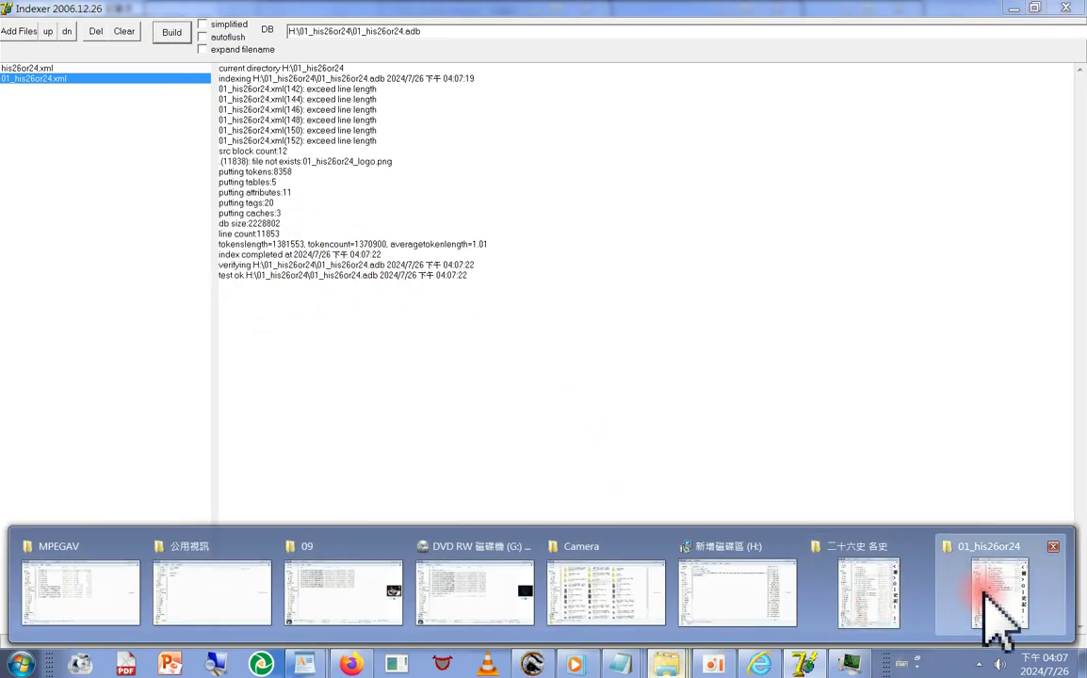
pyautogui.click(979, 598)
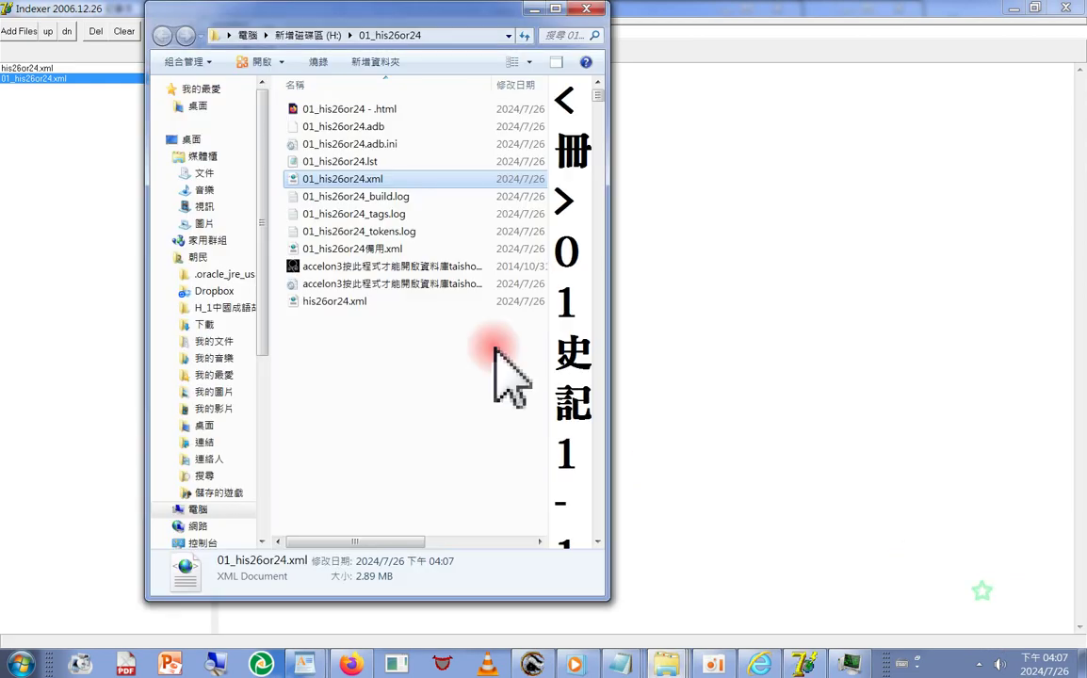
pyautogui.click(356, 128)
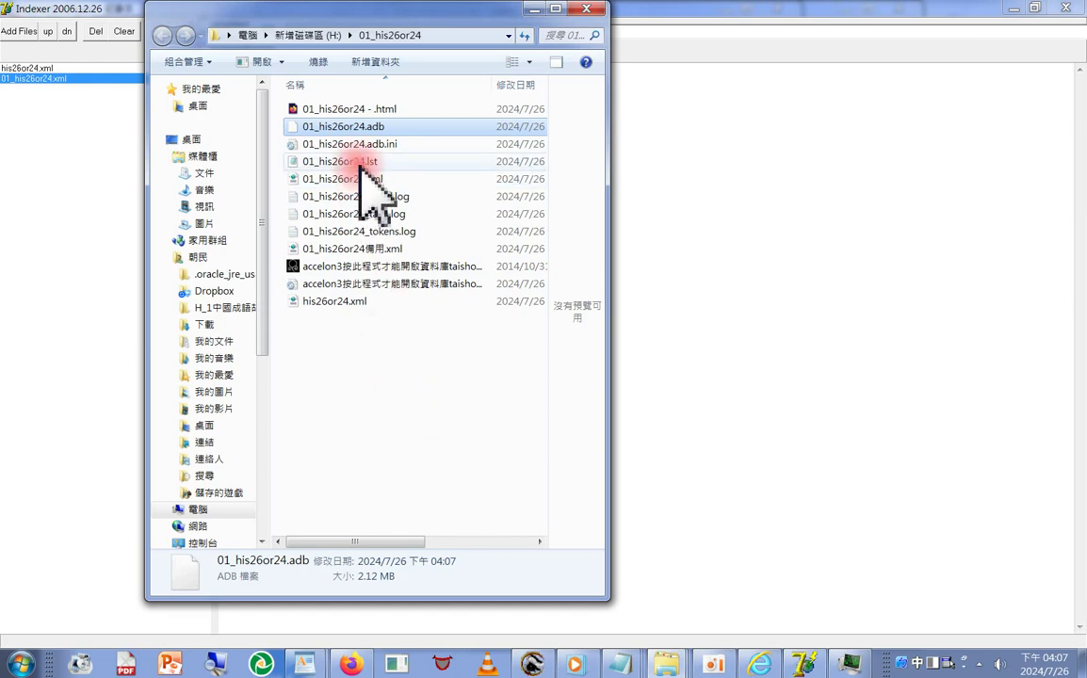
pyautogui.doubleClick(357, 265)
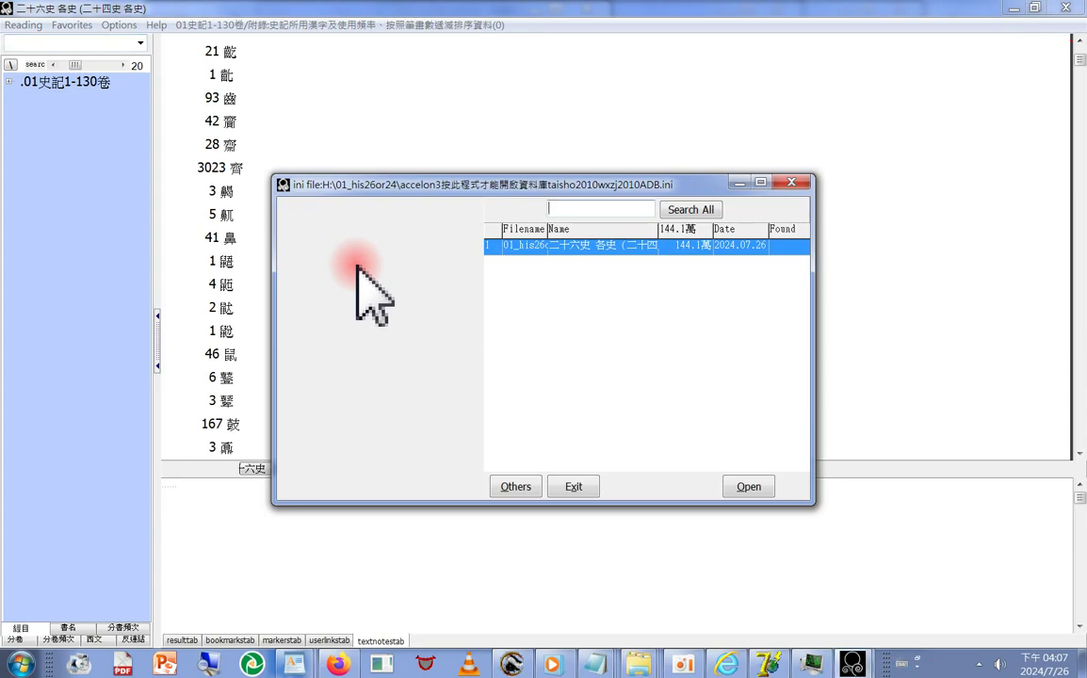
# Dismiss the database list window, expand 01史記1-130卷 in the contents tree, and view 目錄 and 史記卷一本紀一.
pyautogui.click(745, 183)
pyautogui.click(37, 82)
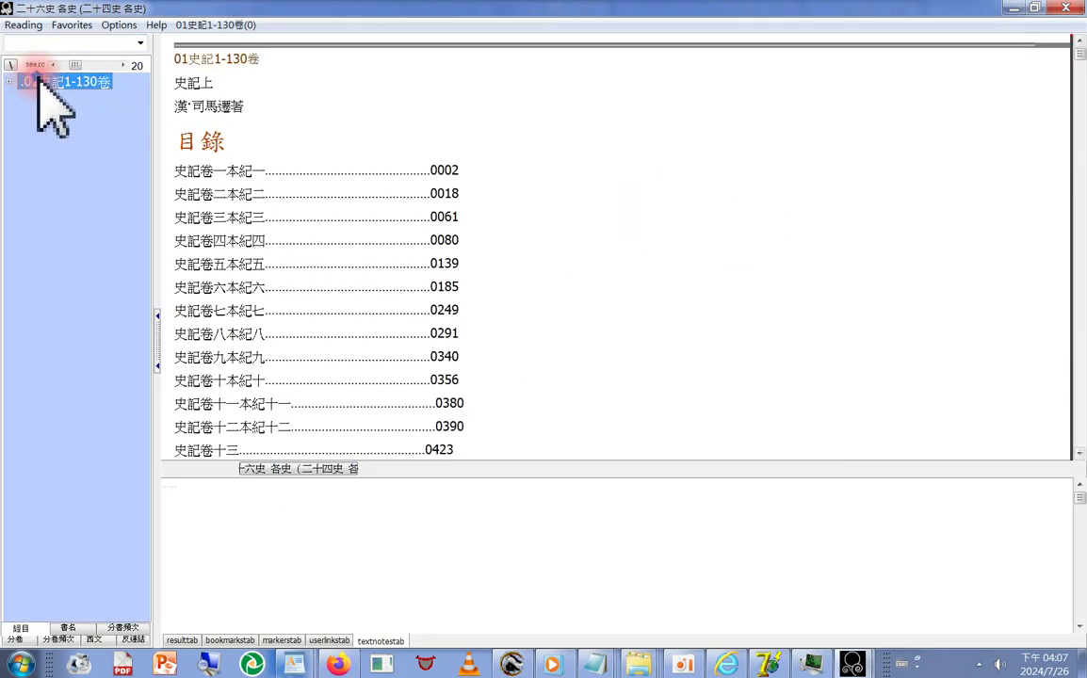
pyautogui.click(38, 82)
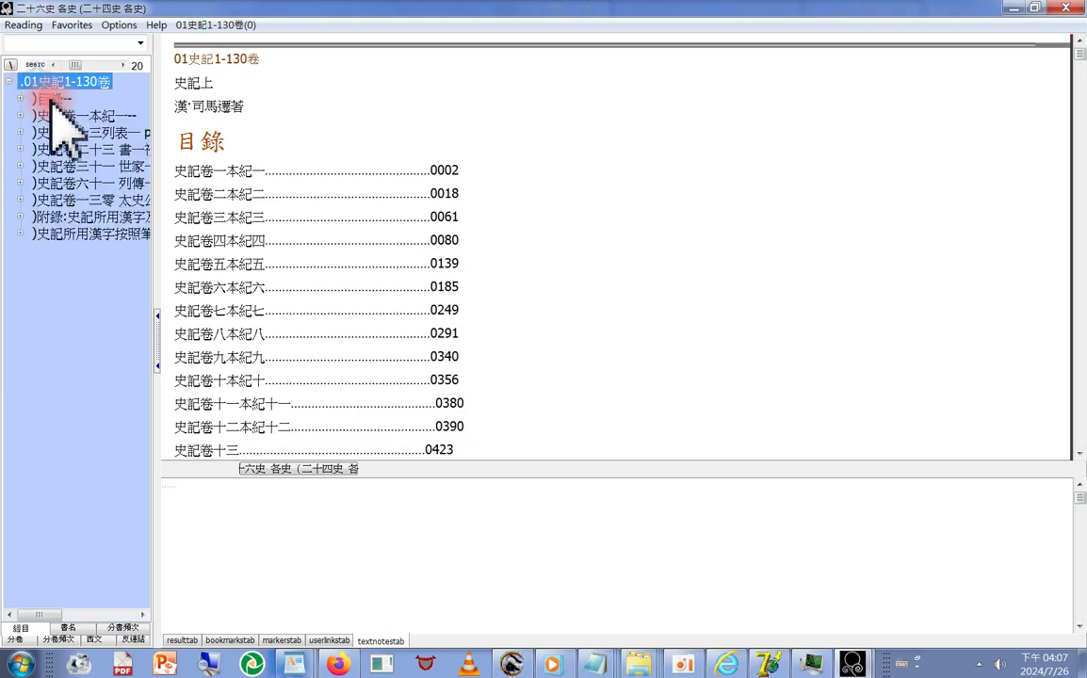
pyautogui.click(45, 98)
pyautogui.click(42, 114)
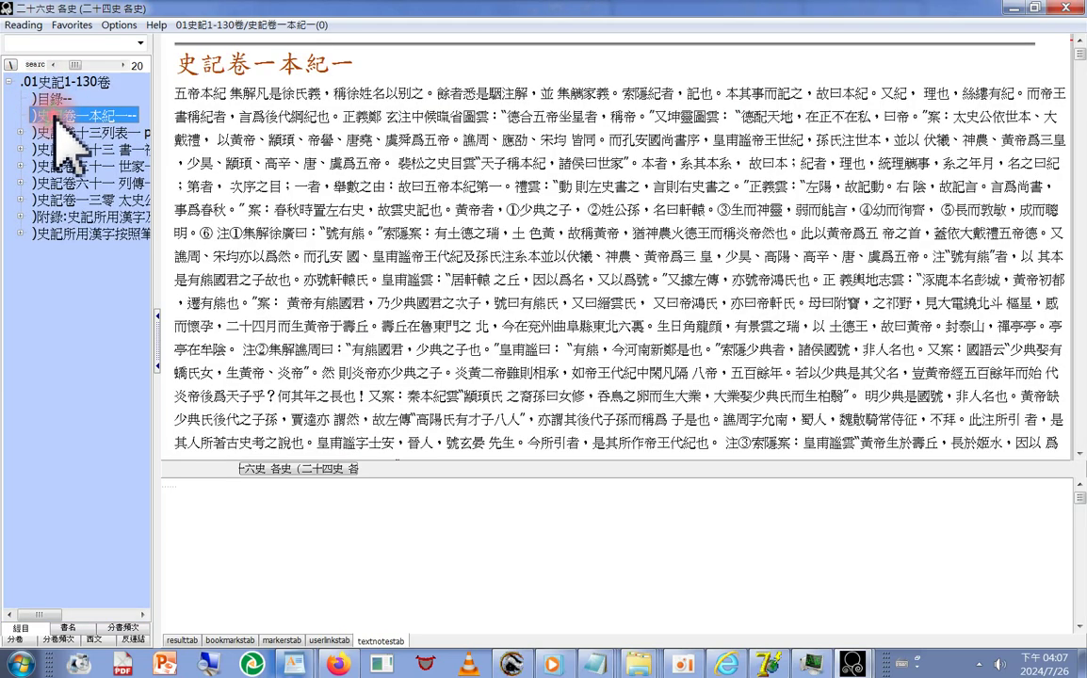
# View the sections 史記卷十三列表一, 史記卷二十三 書一禮書 and 史記卷三十一 世家一吳太伯世家 from the contents tree.
pyautogui.click(53, 133)
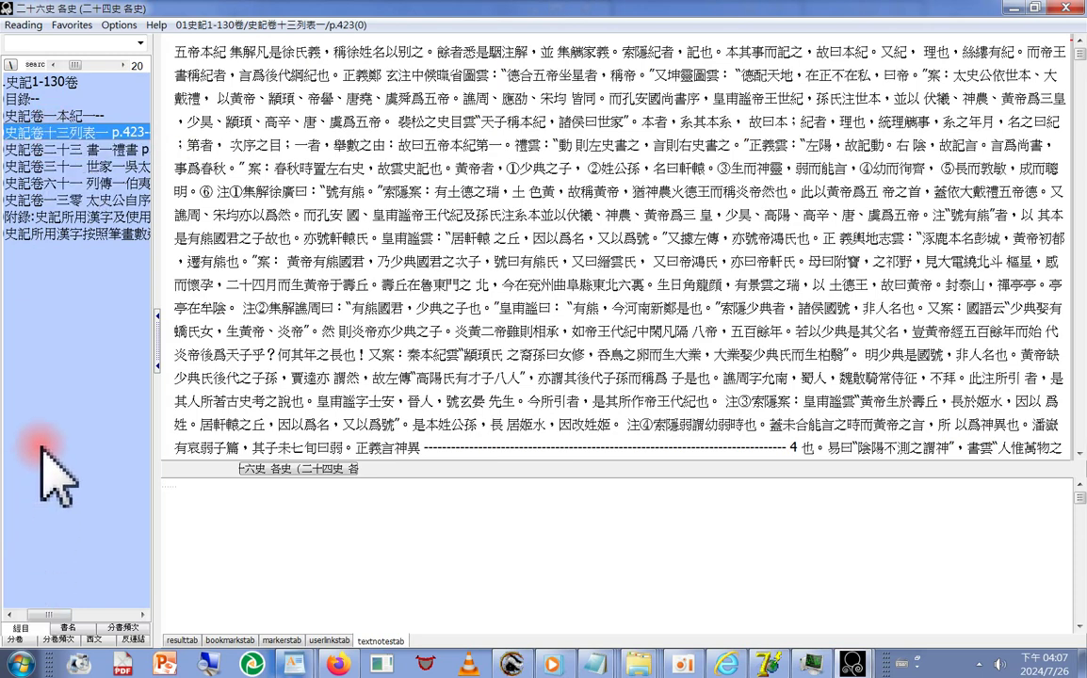
pyautogui.click(32, 150)
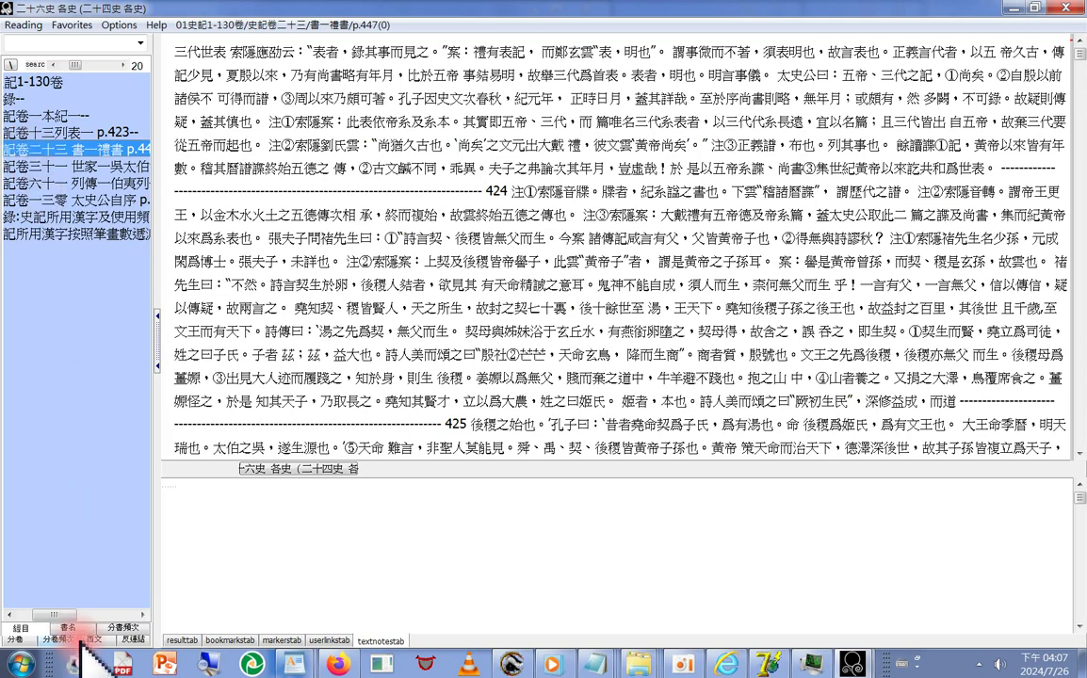
pyautogui.click(25, 614)
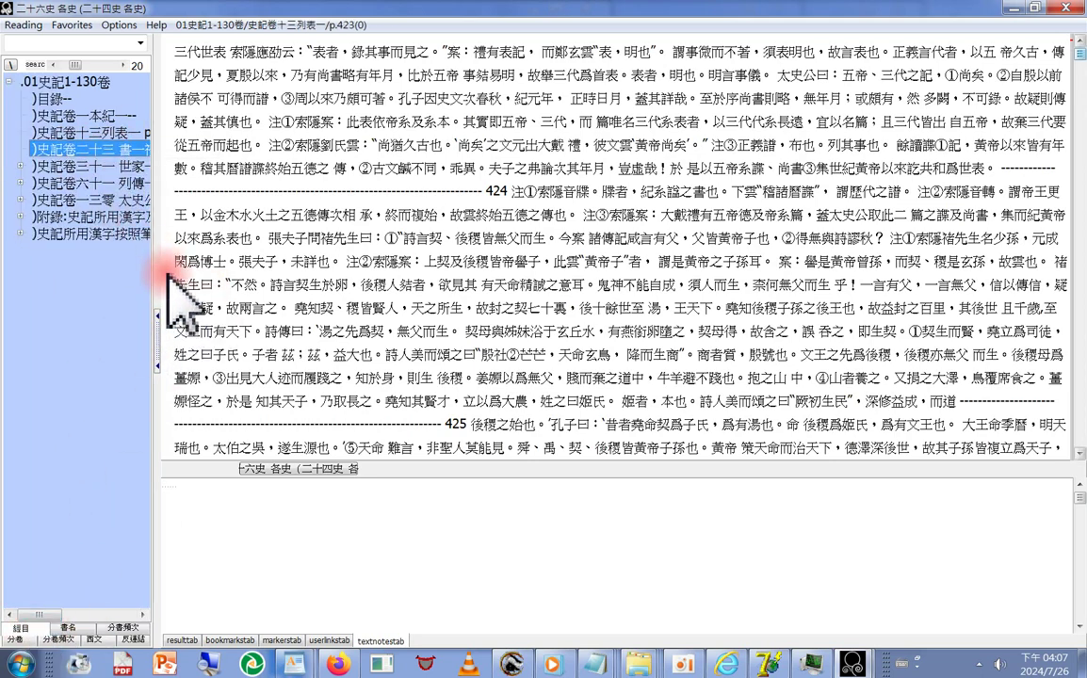
pyautogui.click(33, 167)
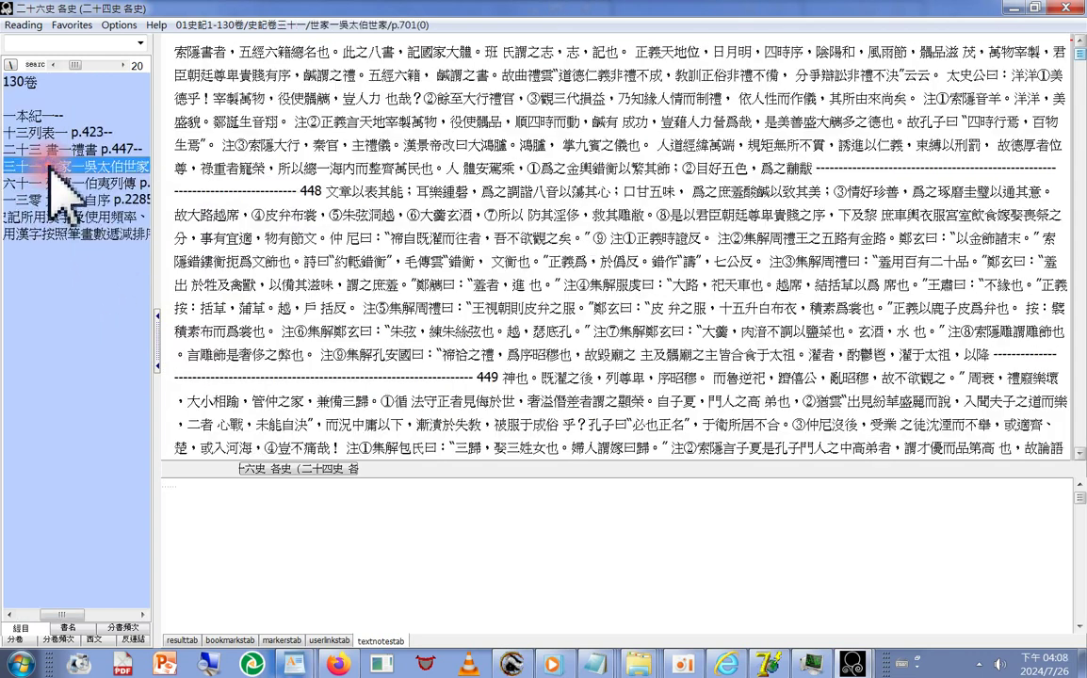
pyautogui.click(19, 614)
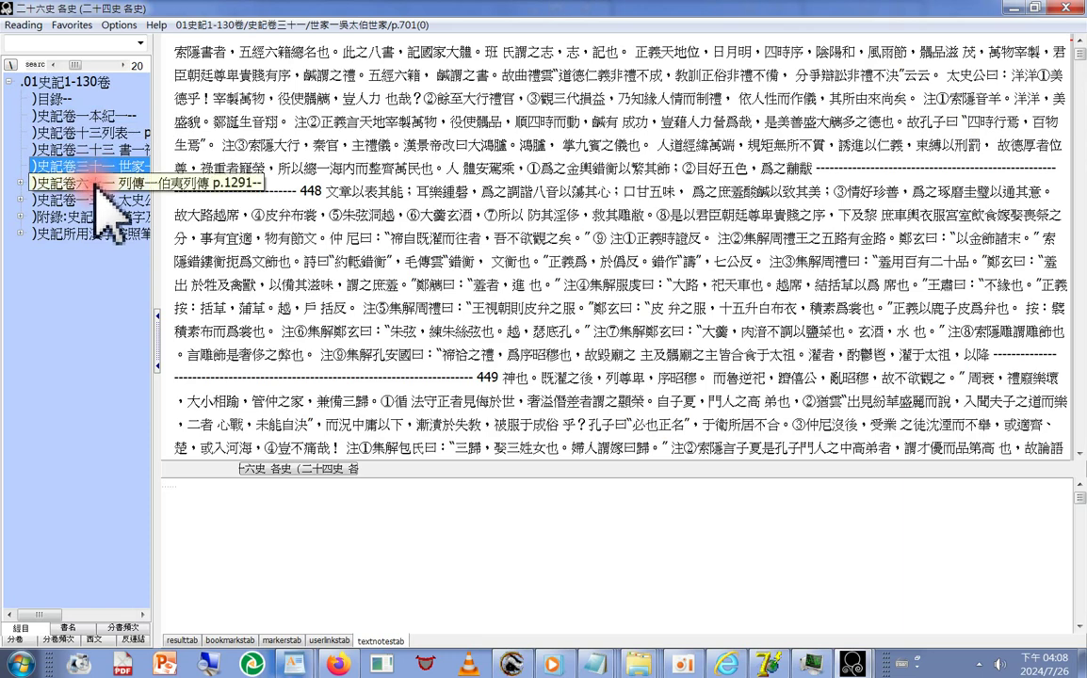
# View 史記卷六十一 列傳一伯夷列傳, 史記卷一三零 太史公自序, and the two character-list sections ending the contents tree.
pyautogui.click(38, 183)
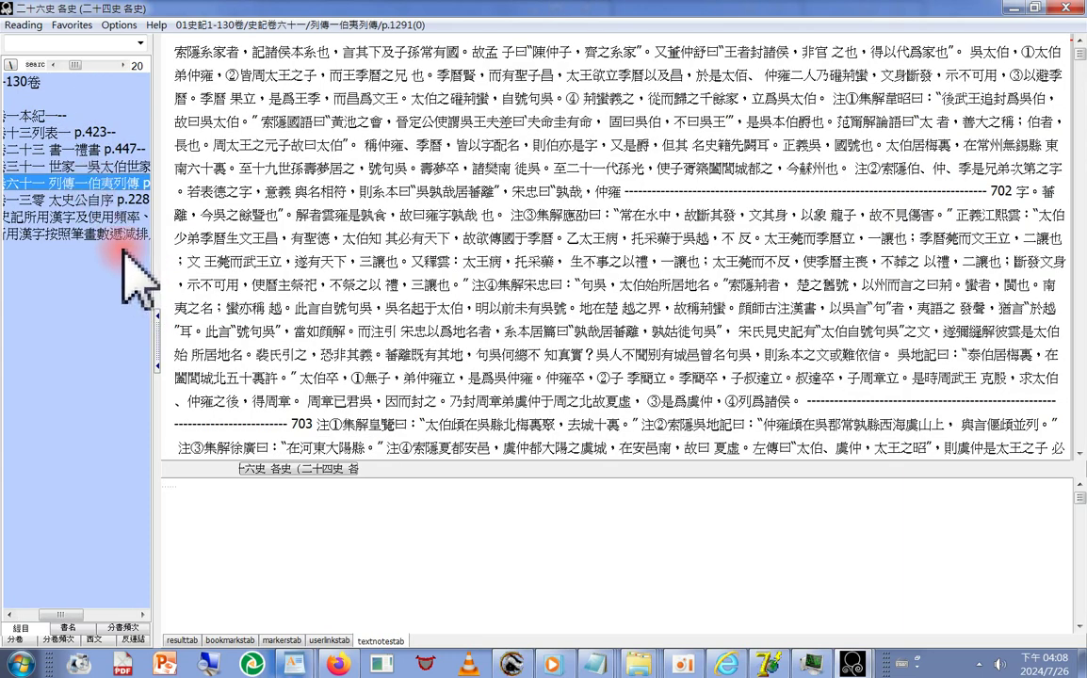
pyautogui.click(40, 613)
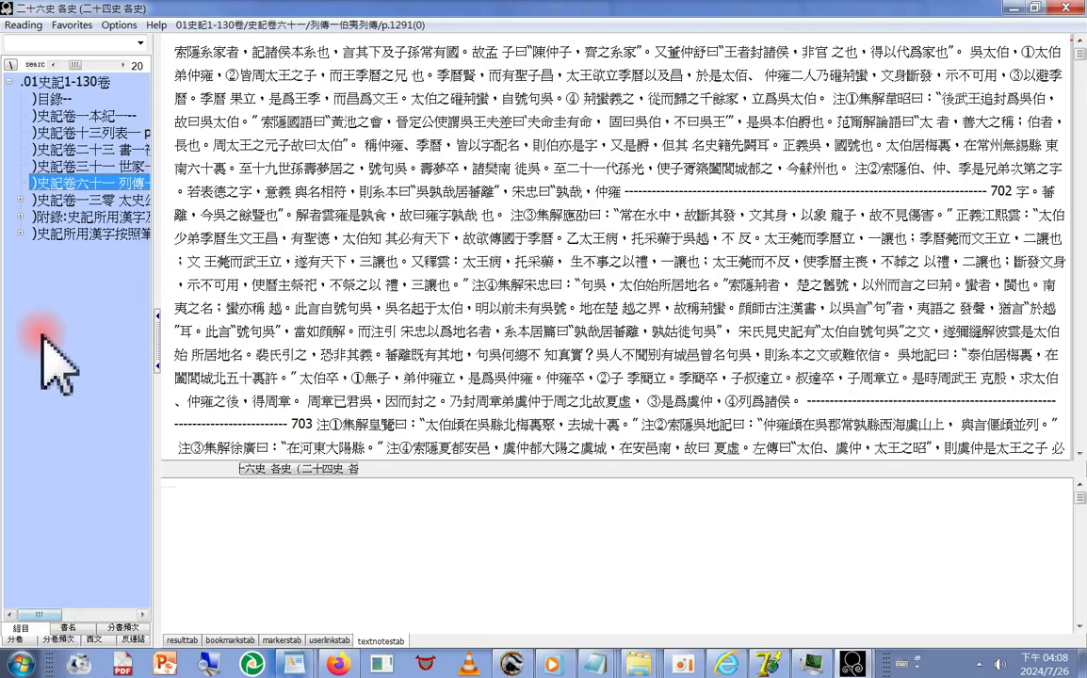
pyautogui.click(62, 200)
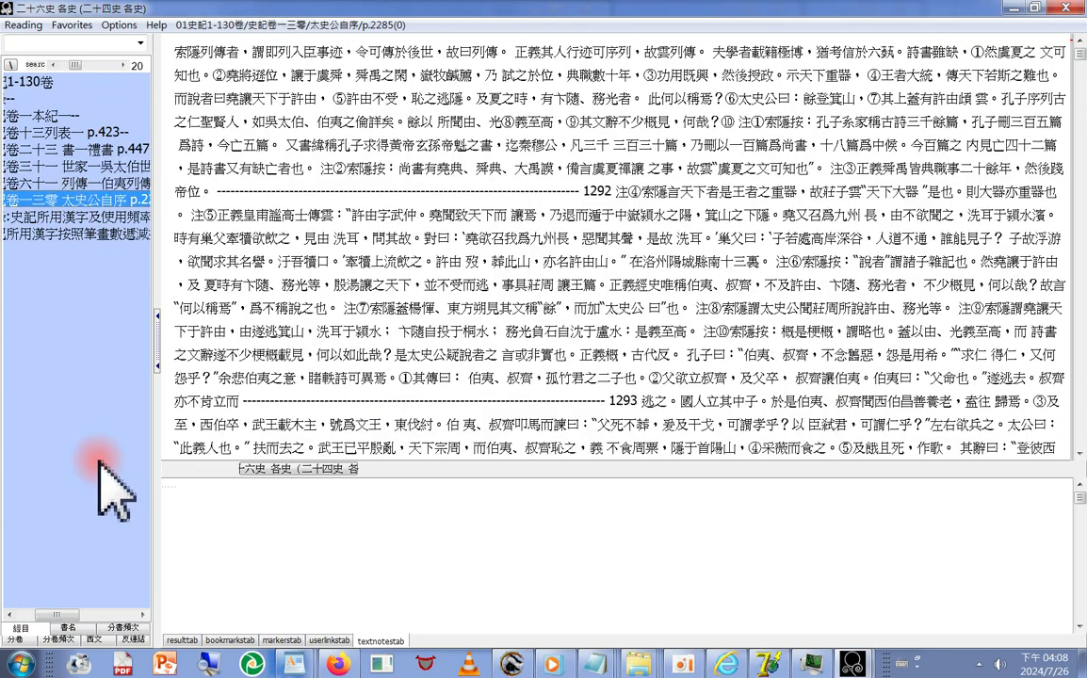
pyautogui.click(61, 613)
pyautogui.moveTo(61, 613); pyautogui.dragTo(33, 617)
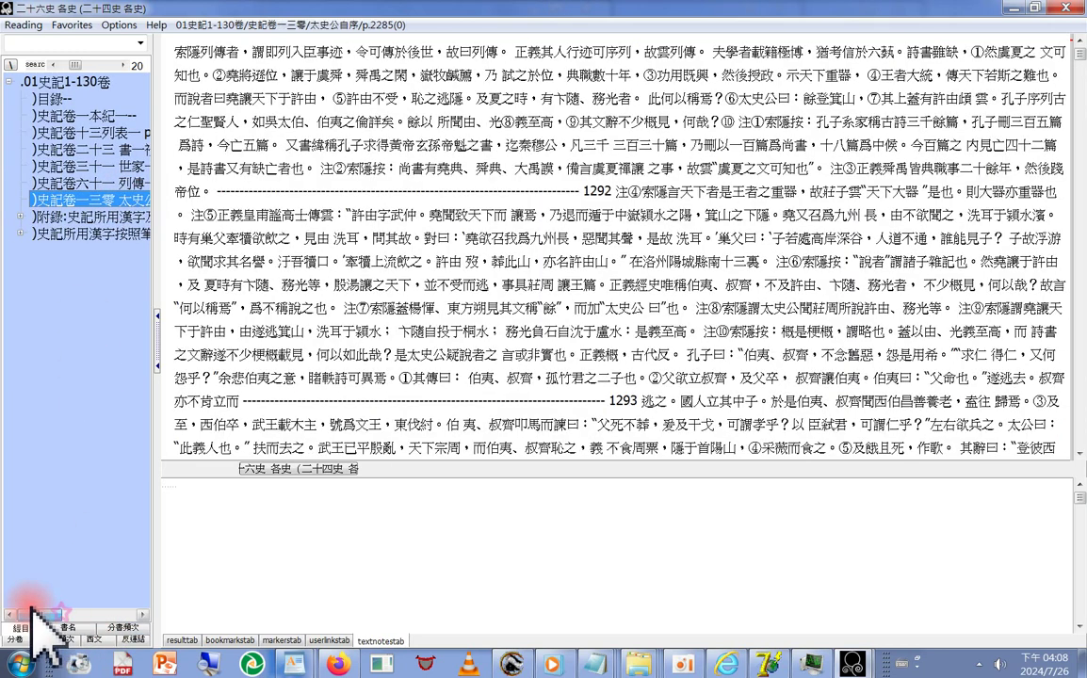
pyautogui.click(66, 216)
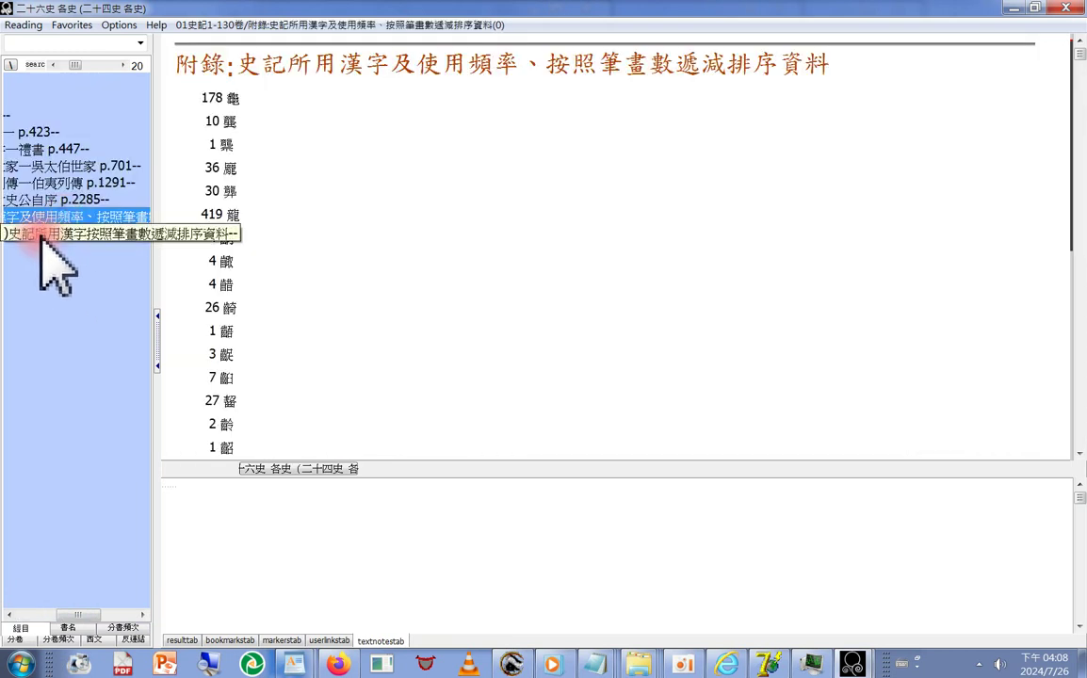
pyautogui.click(36, 233)
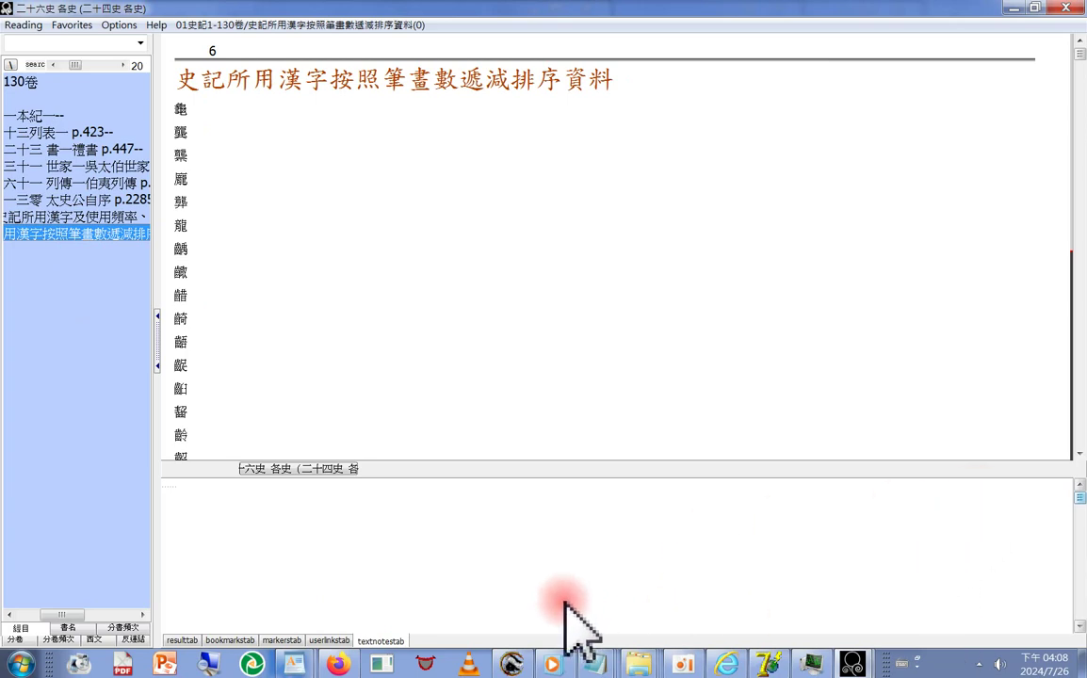
# Close the two 01_his26or24_tokens log windows, 史記所用漢字按照筆畫數遞減排序資料.txt and 01_his26or24.lst in Notepad.
pyautogui.moveTo(636, 670)
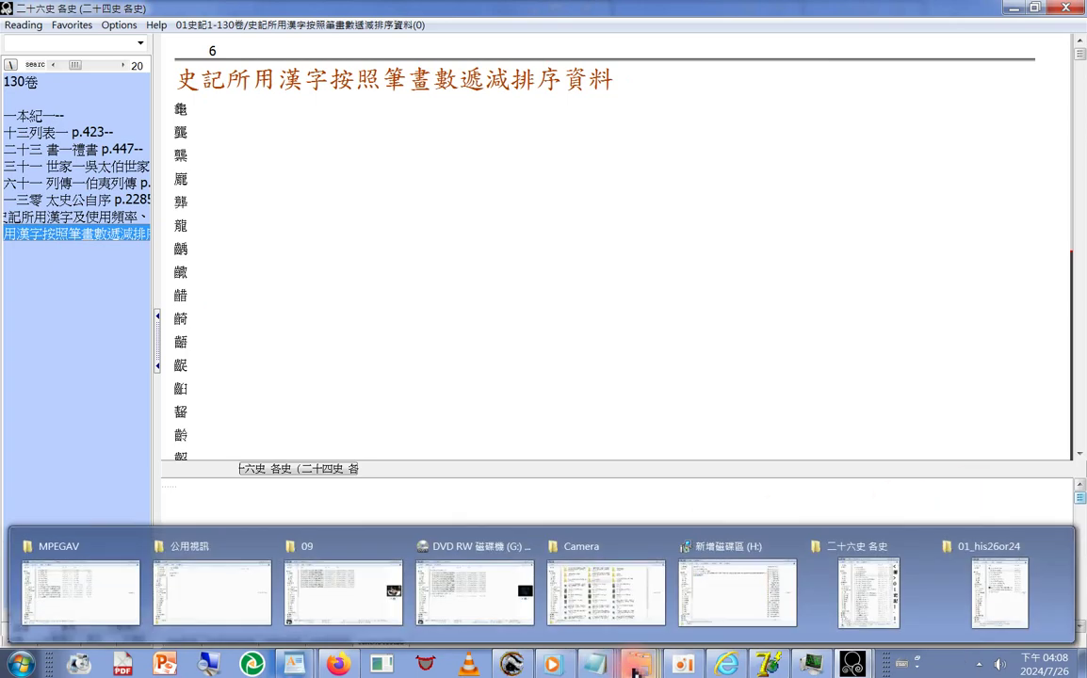
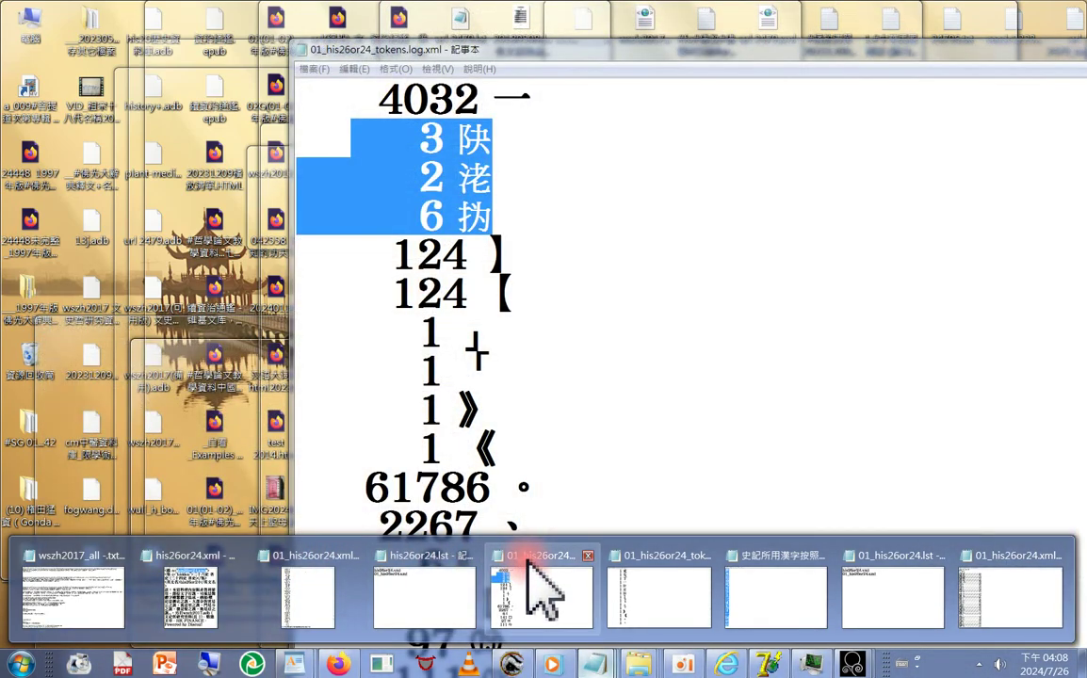
pyautogui.click(587, 557)
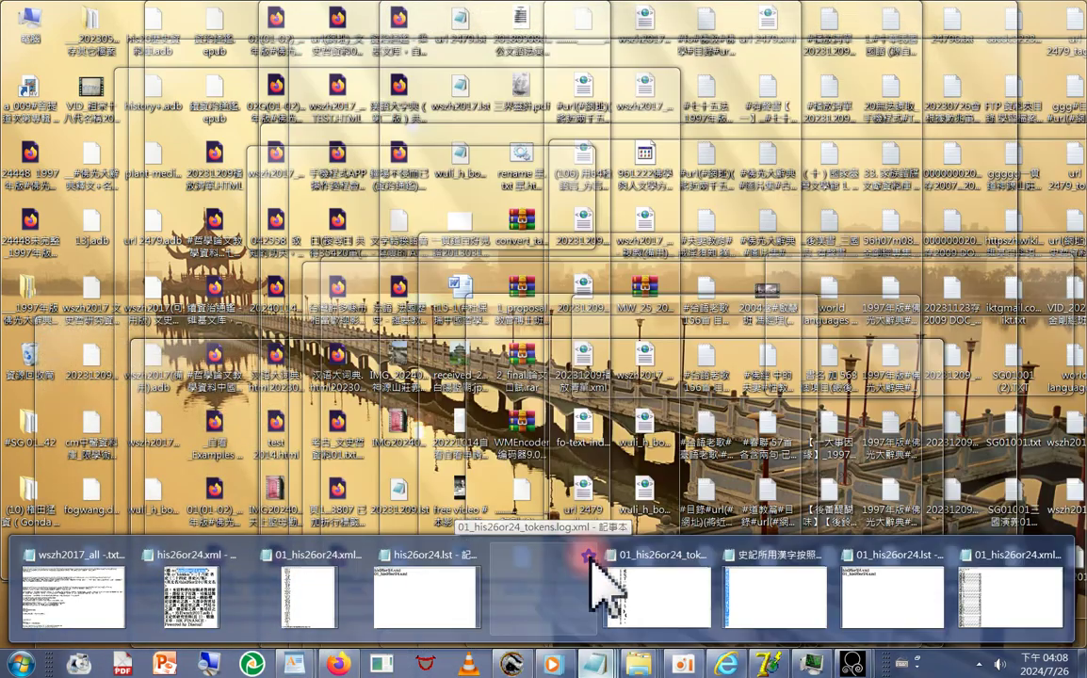
pyautogui.middleClick(643, 612)
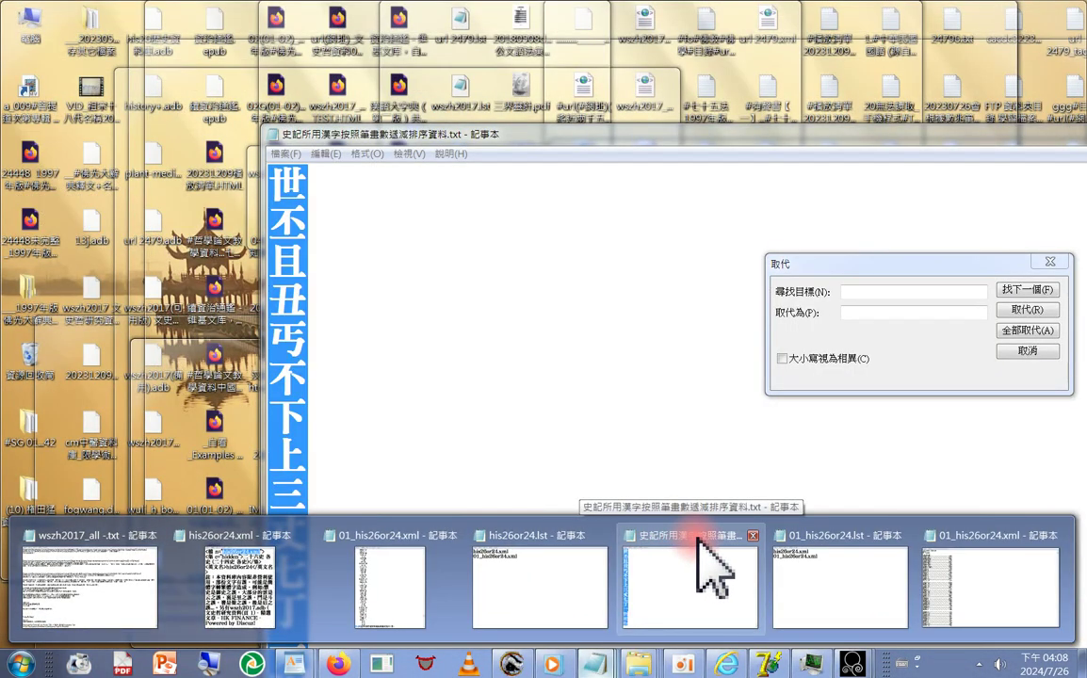
pyautogui.click(754, 536)
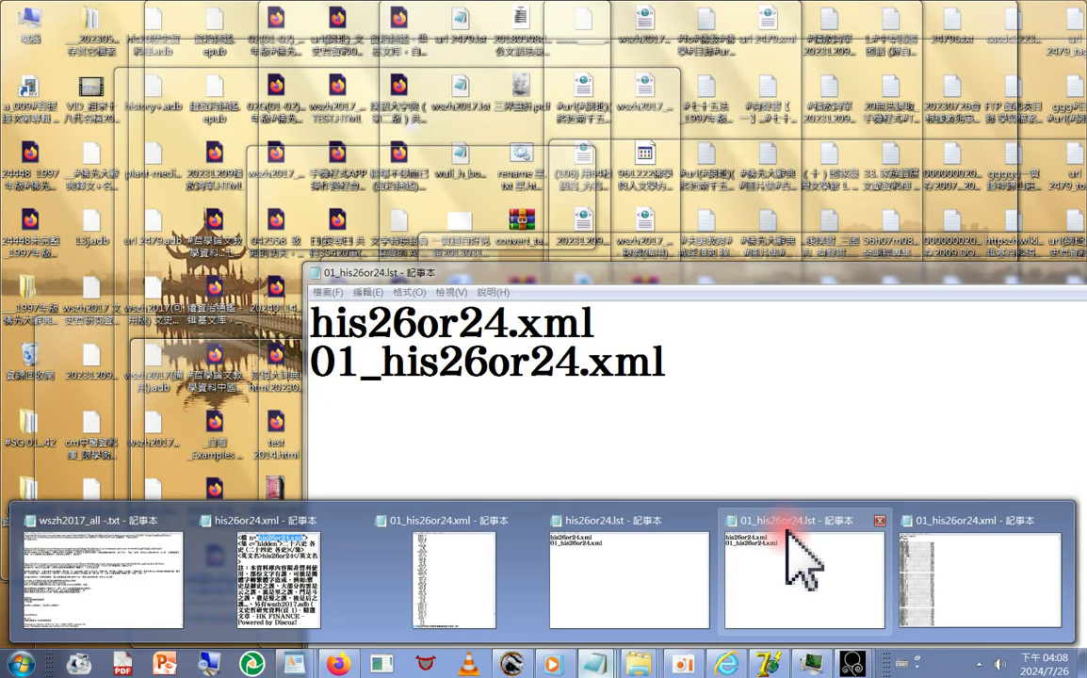
pyautogui.click(880, 521)
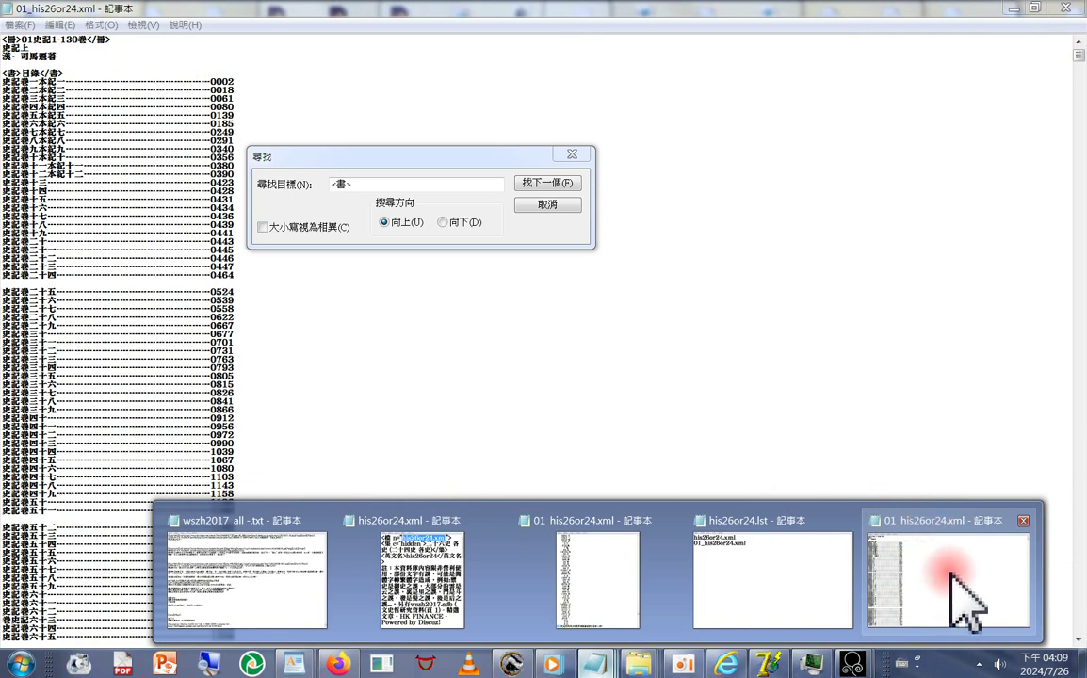
# Switch to 01_his26or24.xml in Notepad, look through it to its end, and search upward for the <書> tag.
pyautogui.click(951, 577)
pyautogui.scroll(-4, 951, 509)
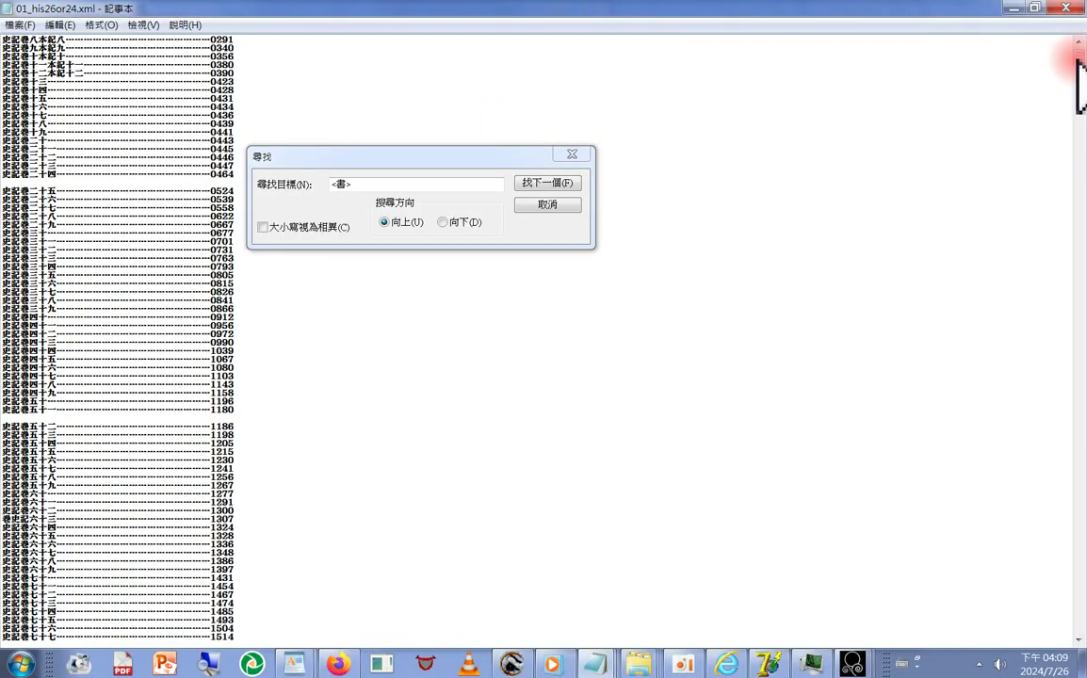
pyautogui.moveTo(1080, 75); pyautogui.dragTo(1080, 621)
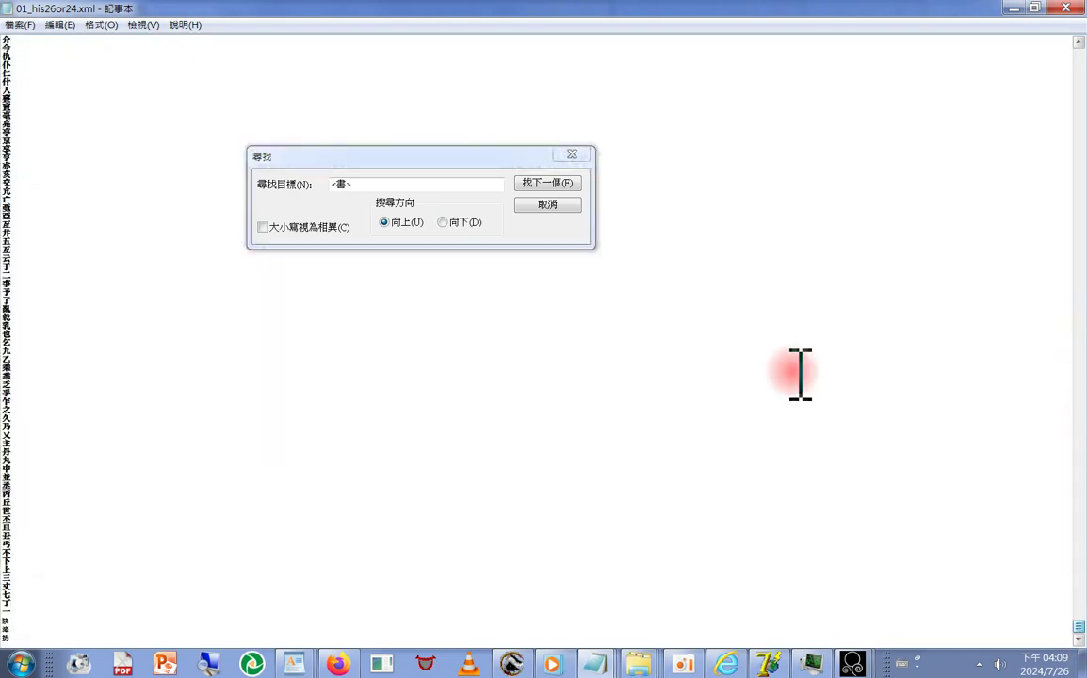
pyautogui.click(561, 183)
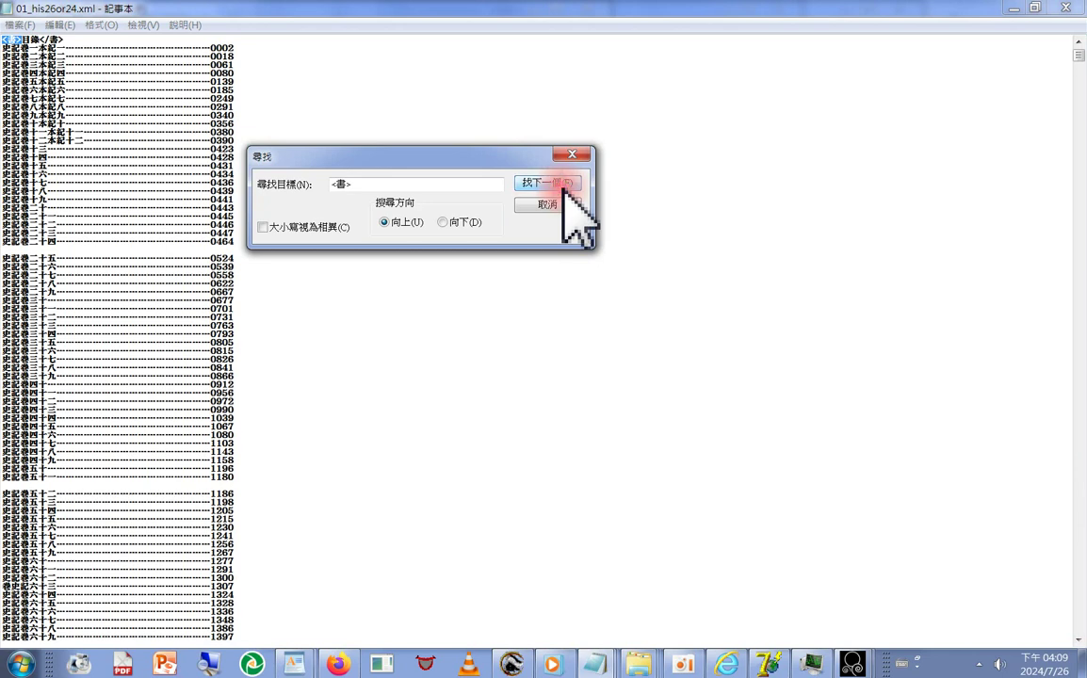
pyautogui.click(561, 182)
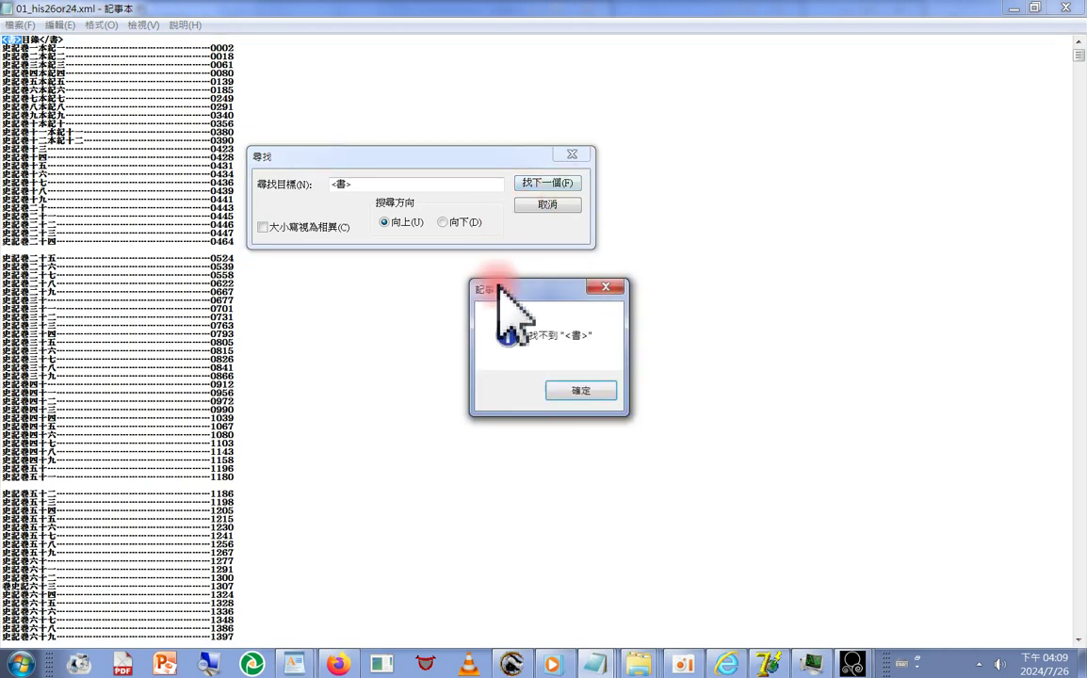
pyautogui.click(566, 386)
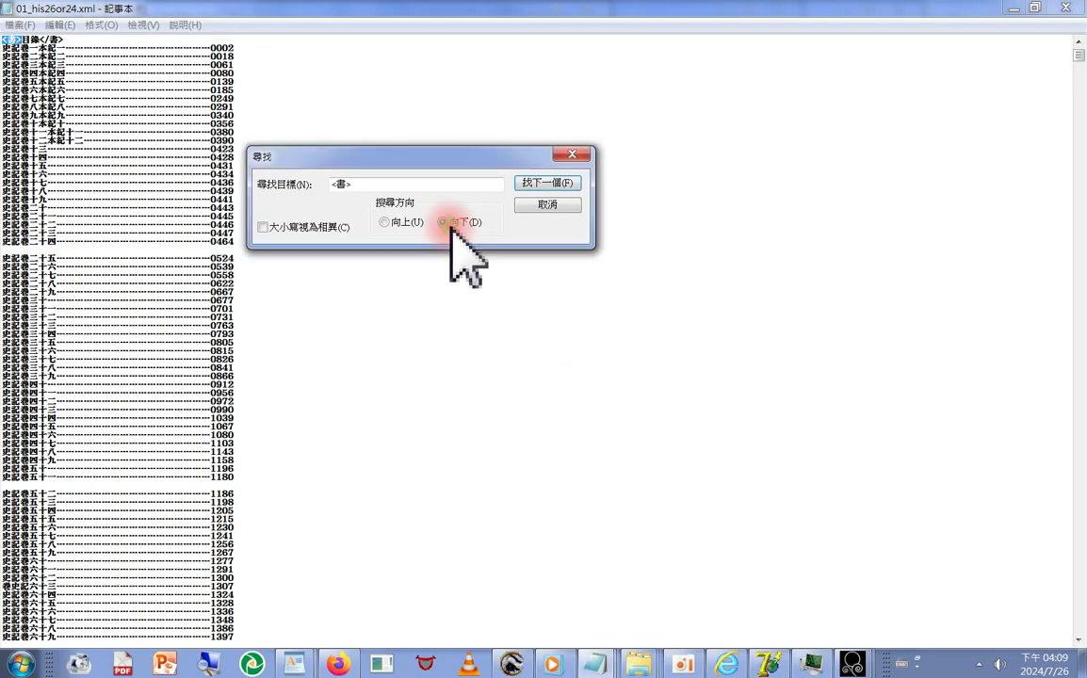
# Search downward for <書> and step through every section heading tag until the end of the file.
pyautogui.click(546, 183)
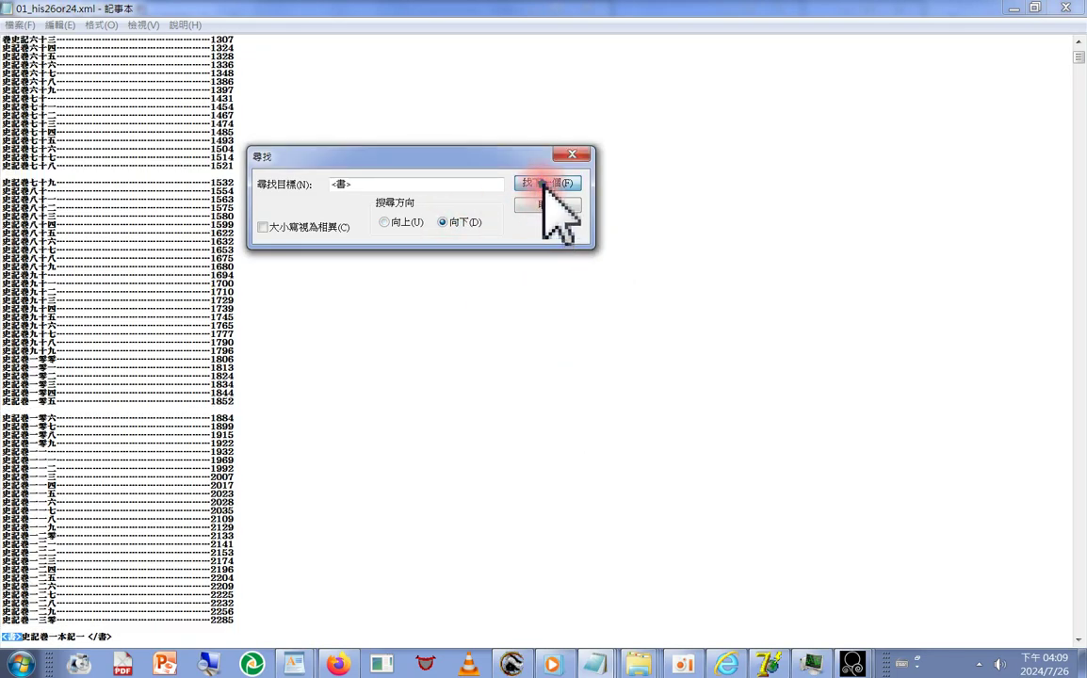
pyautogui.click(544, 183)
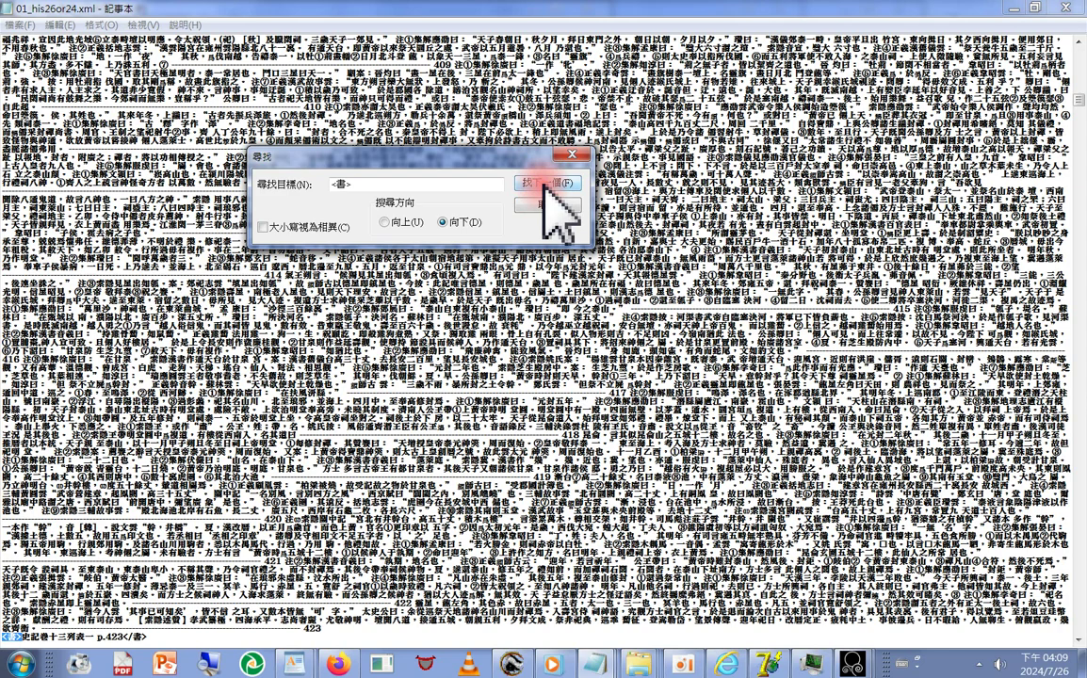
pyautogui.click(544, 185)
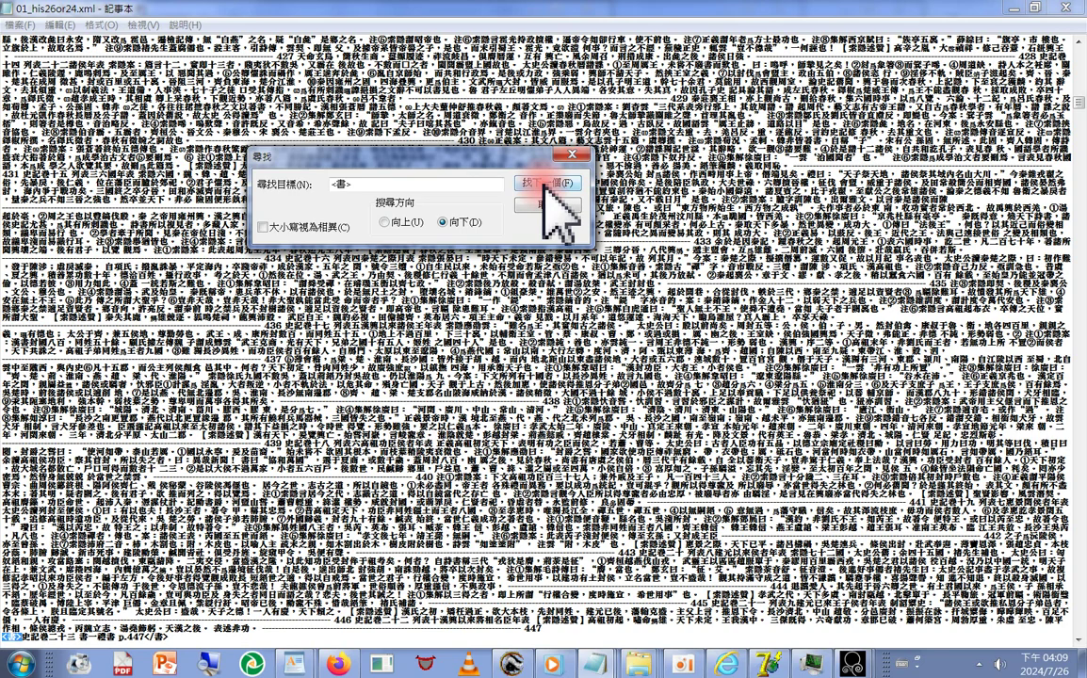
pyautogui.click(543, 183)
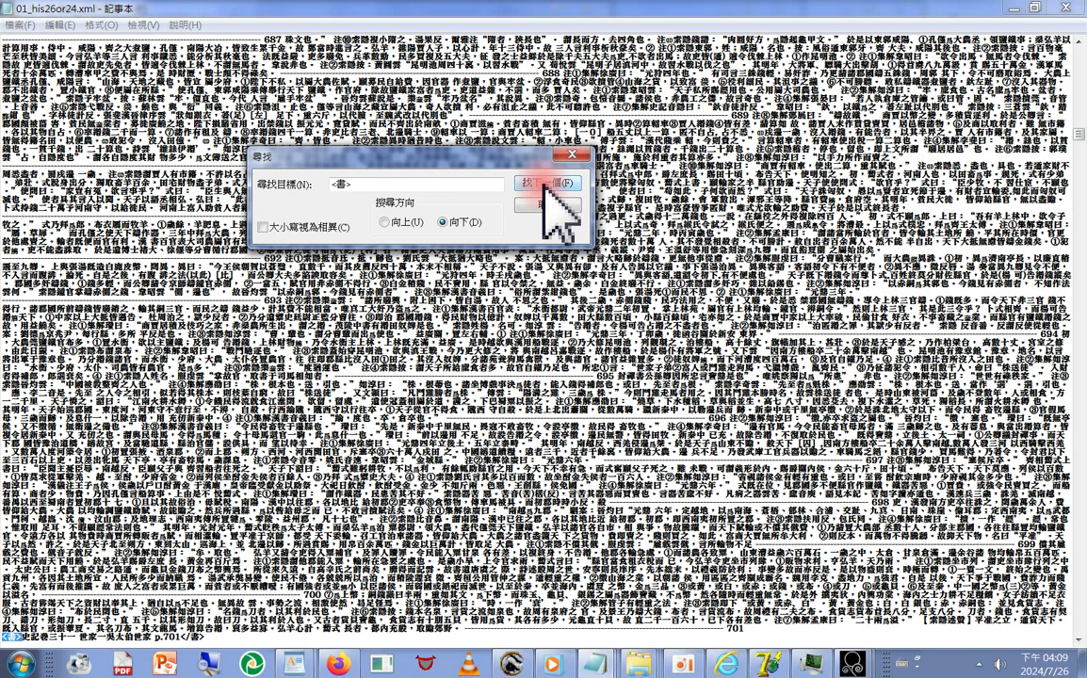
pyautogui.click(545, 184)
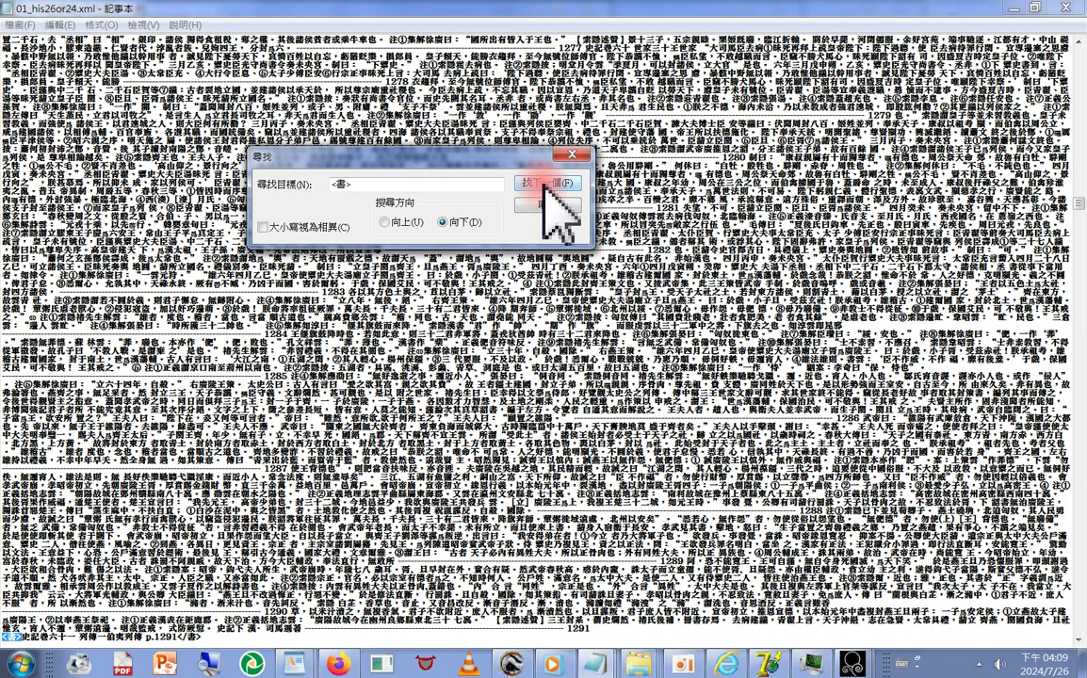
pyautogui.click(547, 185)
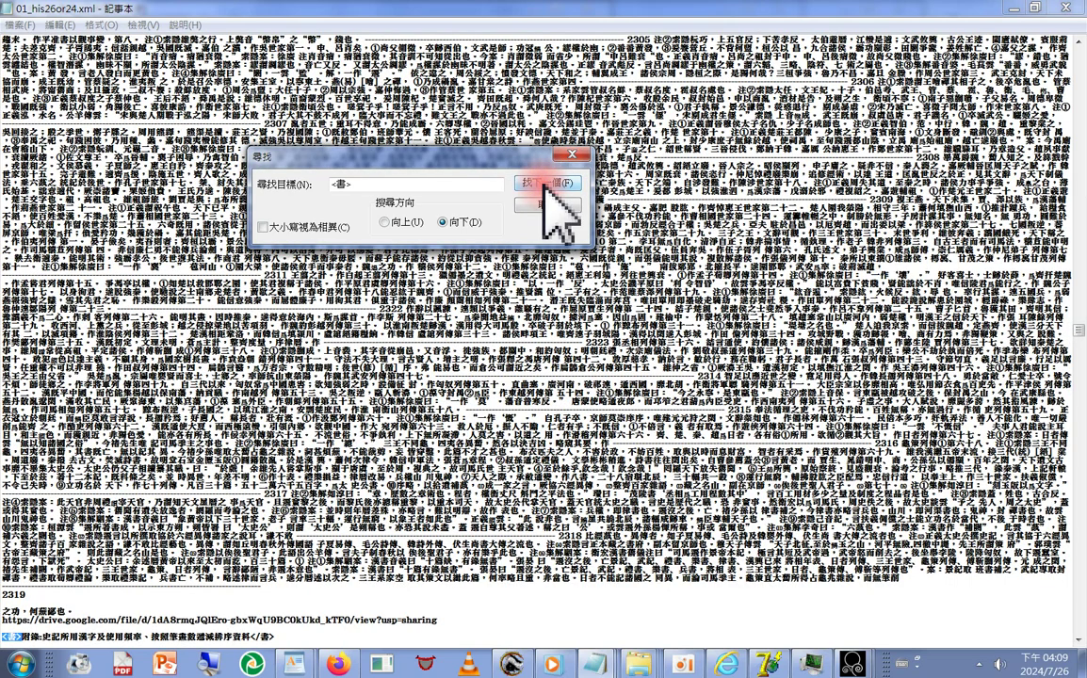
pyautogui.click(546, 186)
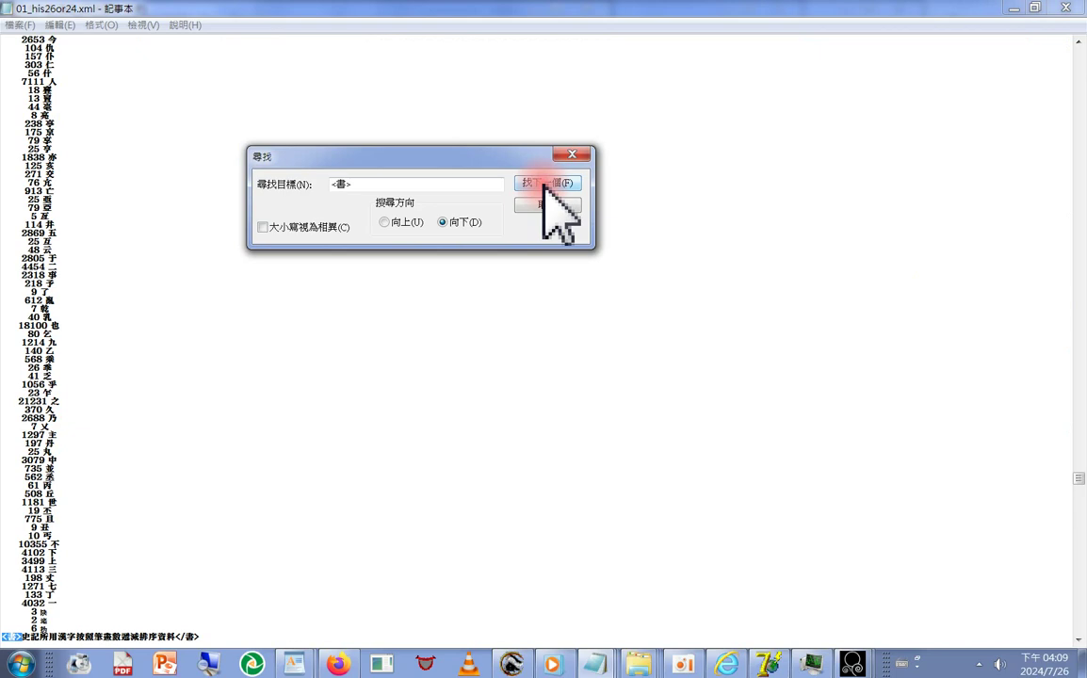
pyautogui.click(547, 183)
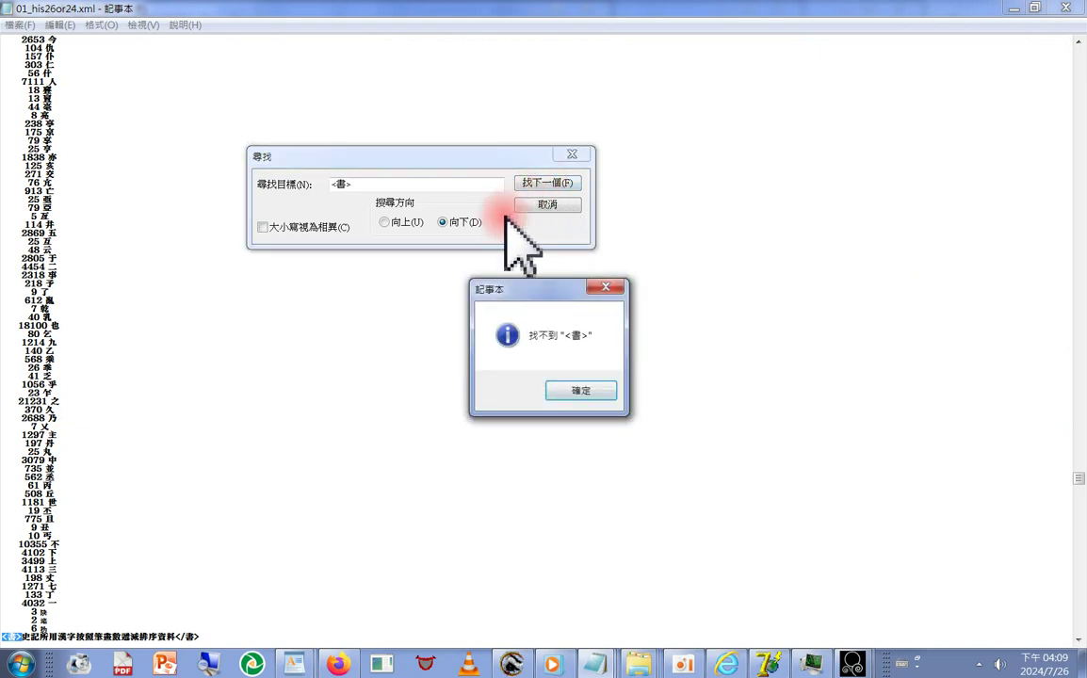
pyautogui.click(576, 391)
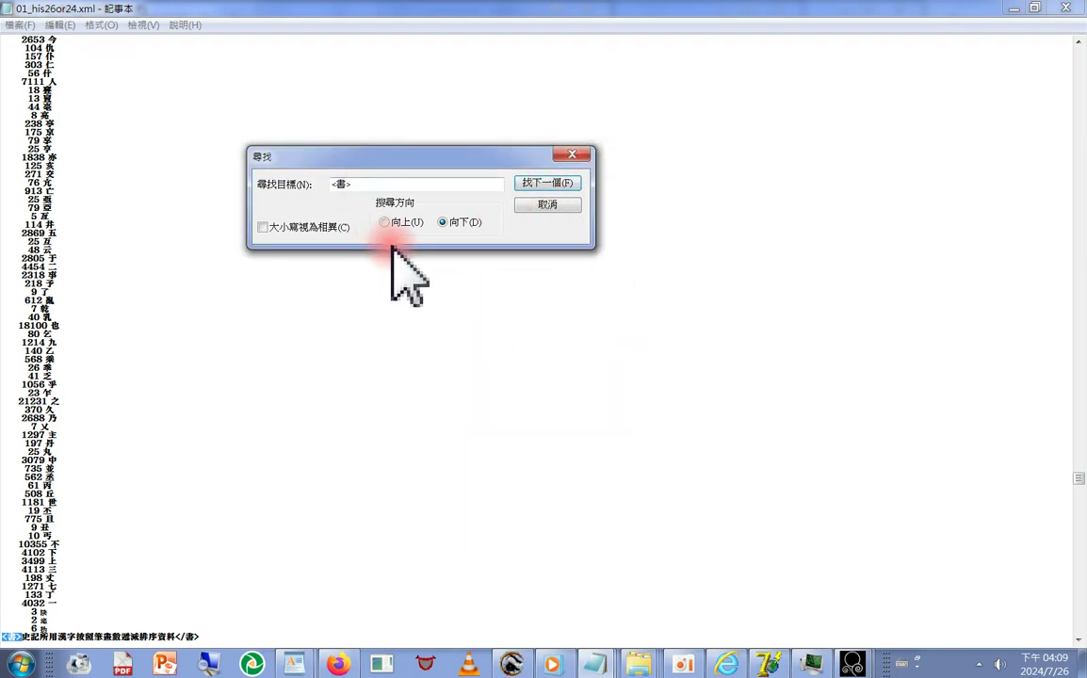
# Reverse the search direction to upward and find the previous <書> tag.
pyautogui.click(388, 224)
pyautogui.click(529, 185)
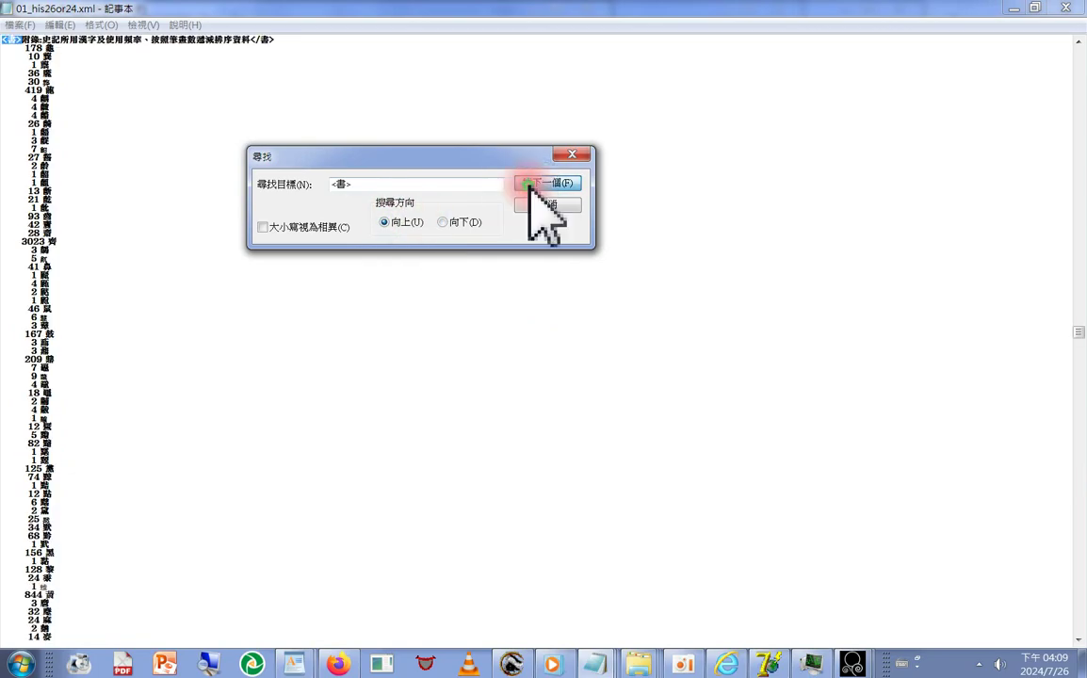
# Find the previous <書> tag upward and examine the 列傳 text from 史記卷六十一 onward for chapter headings and tags.
pyautogui.click(530, 182)
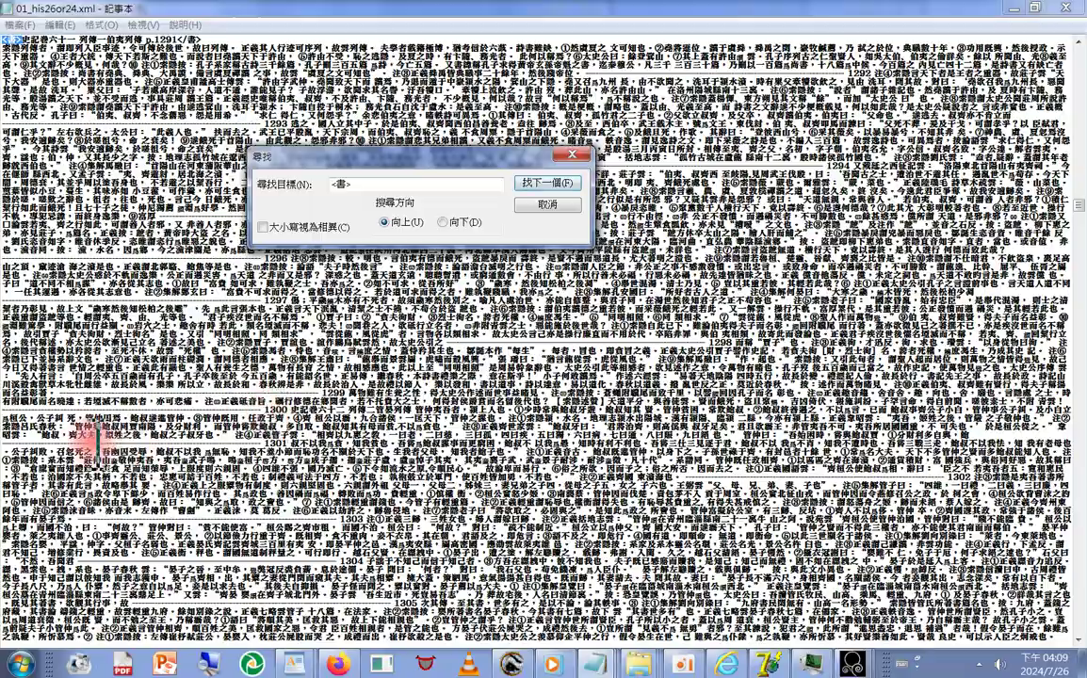
pyautogui.click(40, 513)
pyautogui.scroll(-10, 11, 296)
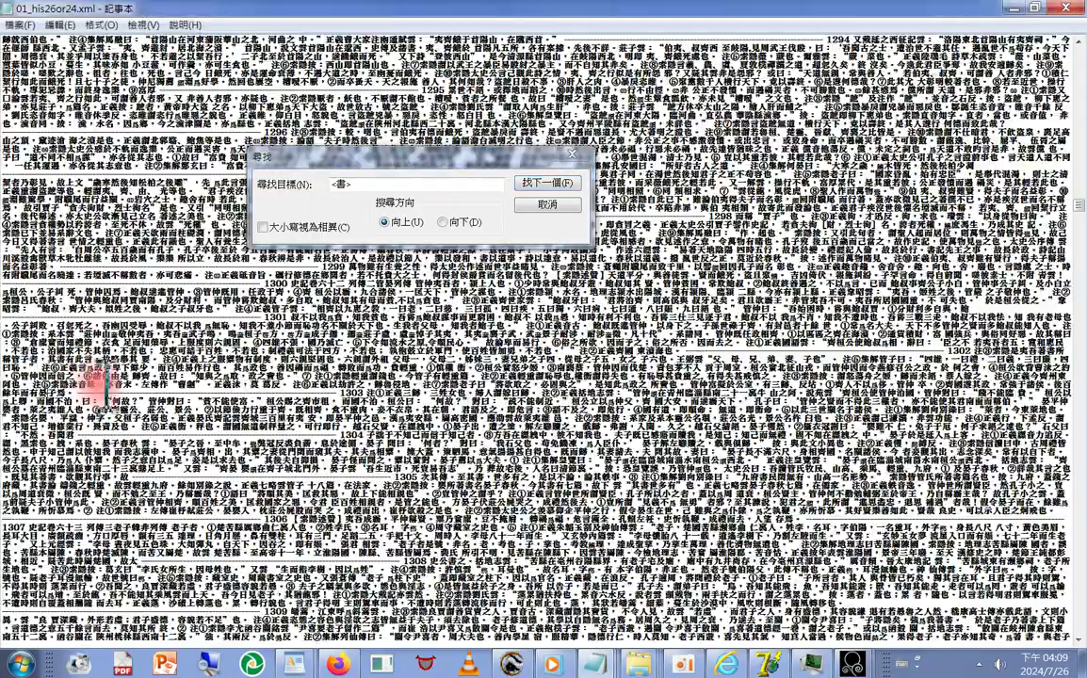
pyautogui.scroll(-6, 113, 602)
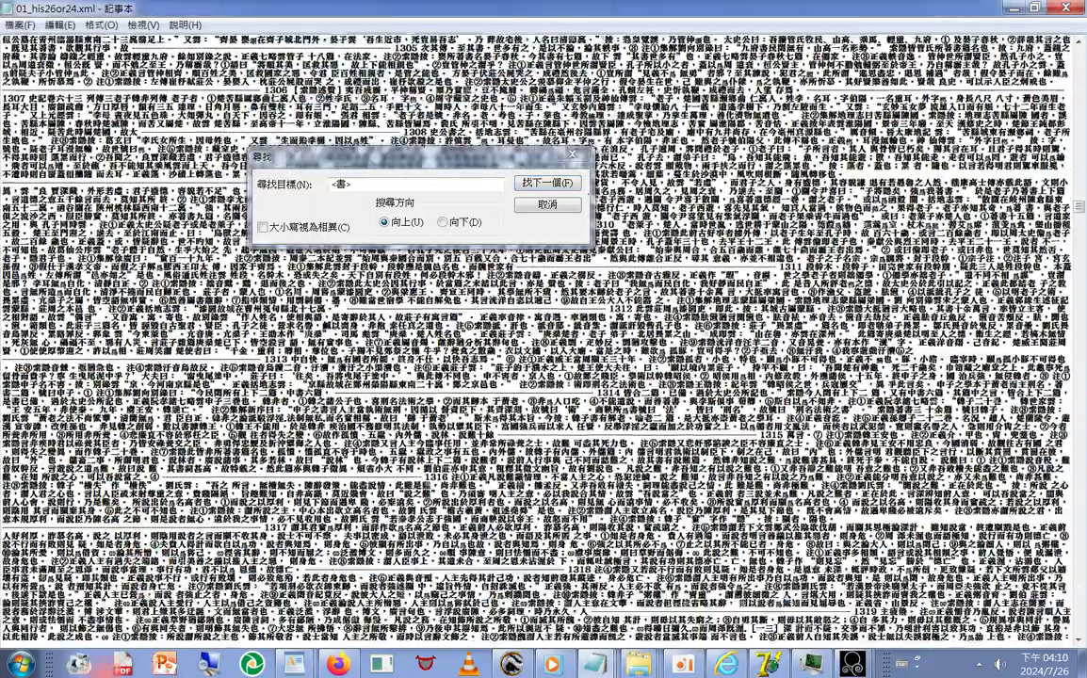
pyautogui.scroll(-4, 99, 592)
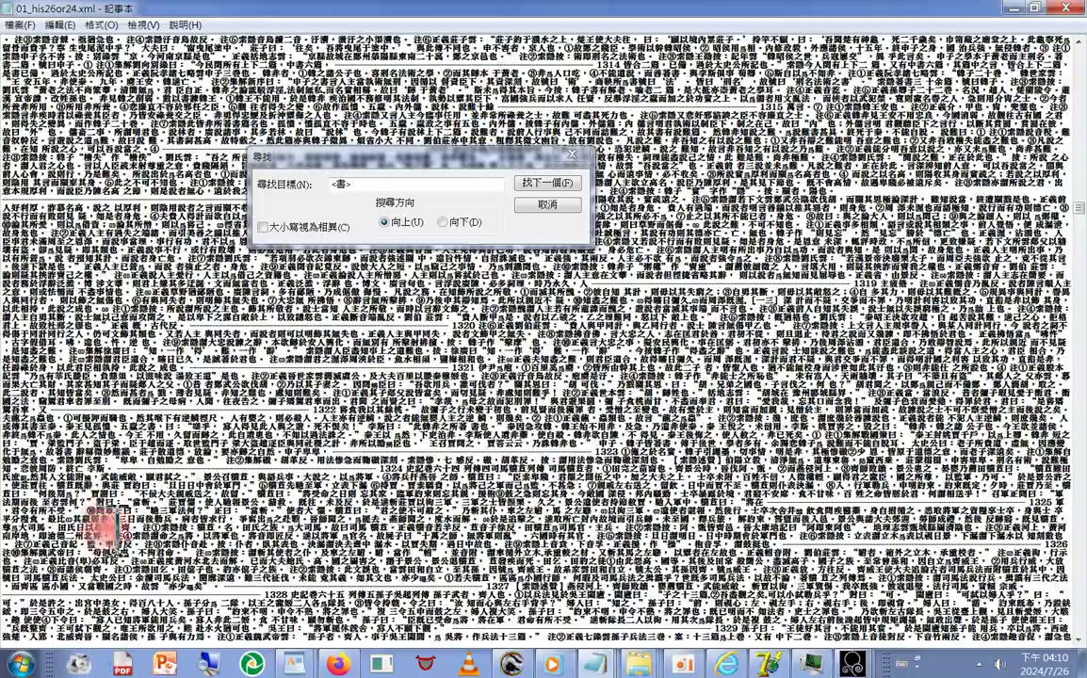
pyautogui.scroll(-5, 111, 509)
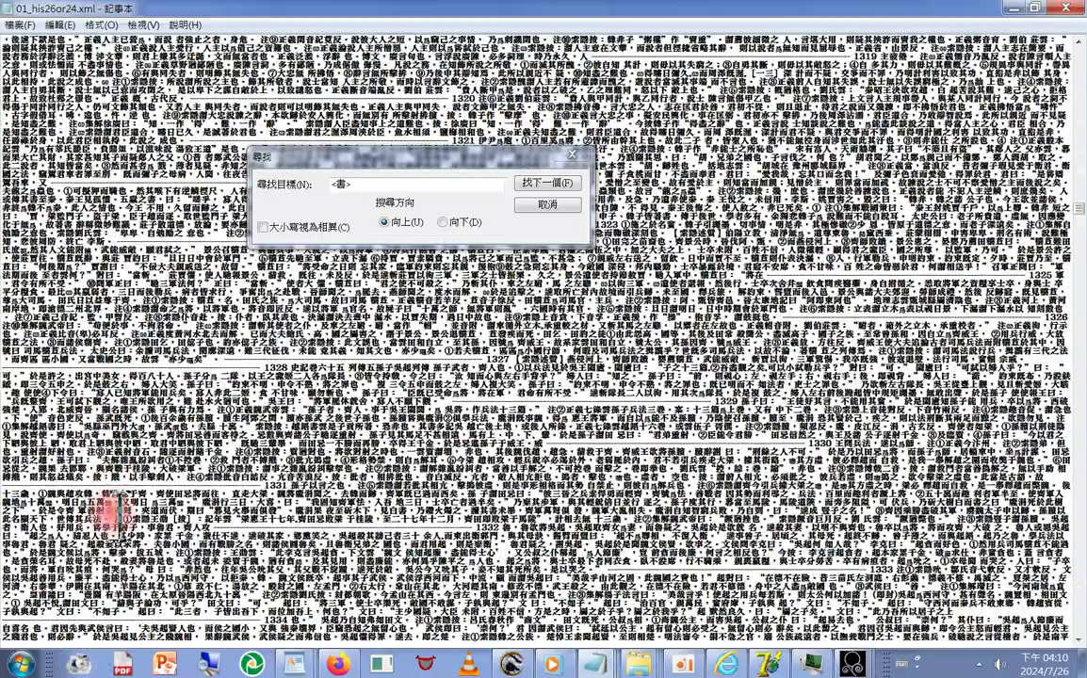
pyautogui.scroll(-3, 113, 506)
pyautogui.scroll(-3, 113, 506)
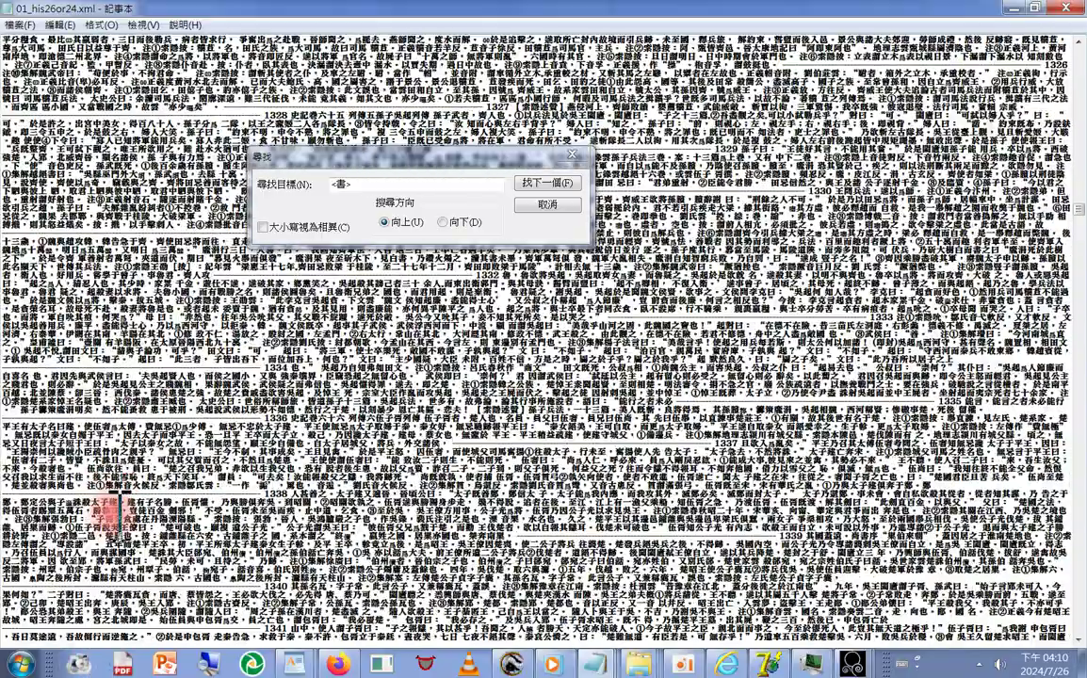
pyautogui.scroll(-3, 111, 506)
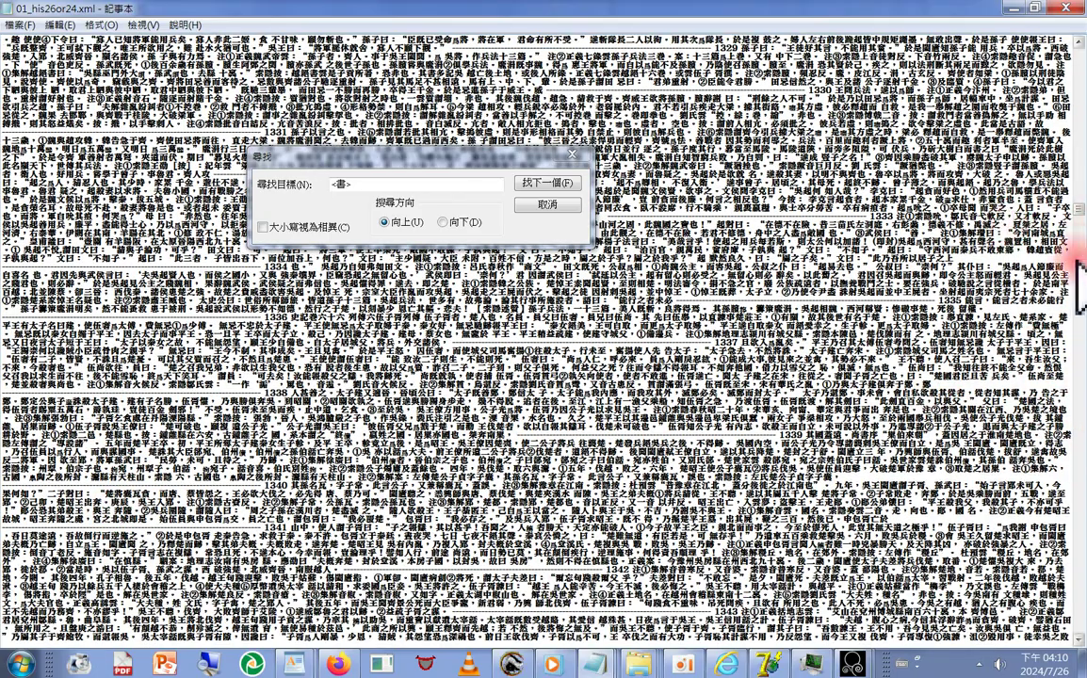
# Examine the final 列傳 volumes around 史記卷一二九 and the text beyond them for further section headings.
pyautogui.moveTo(1080, 212); pyautogui.dragTo(1079, 320)
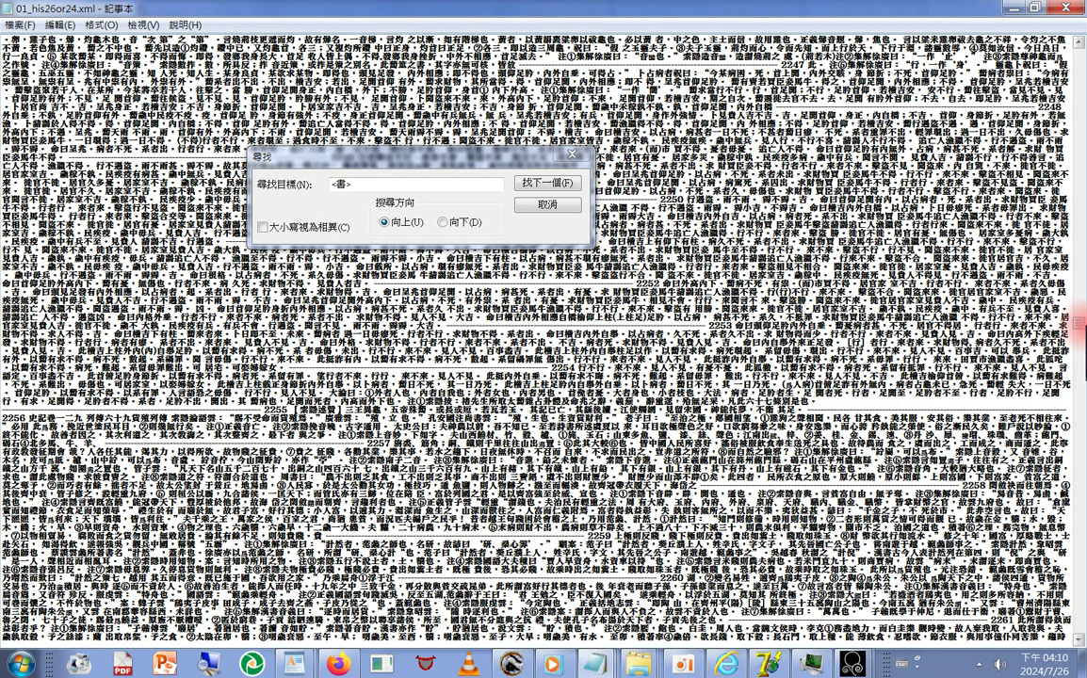
pyautogui.press('Return')
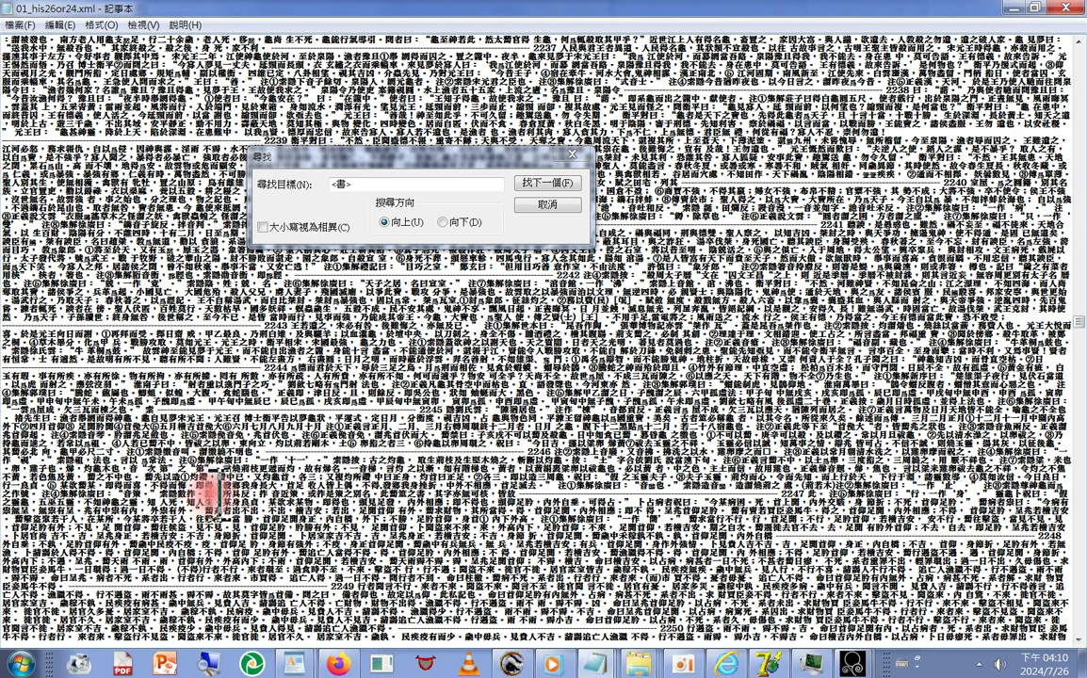
pyautogui.scroll(-6, 146, 414)
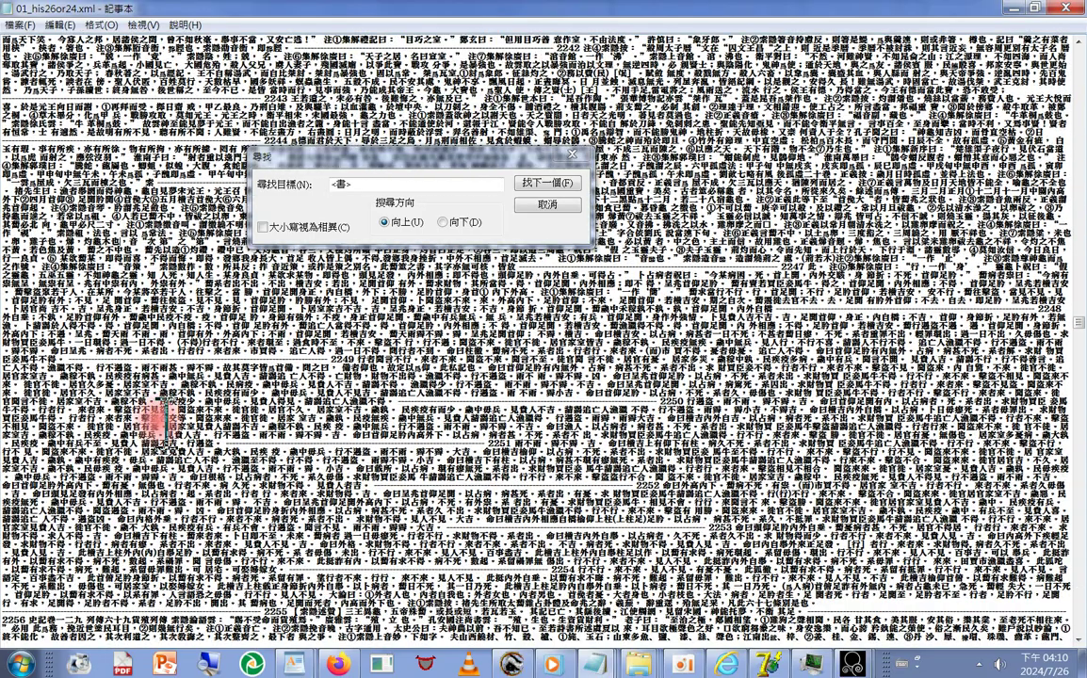
pyautogui.scroll(-6, 162, 419)
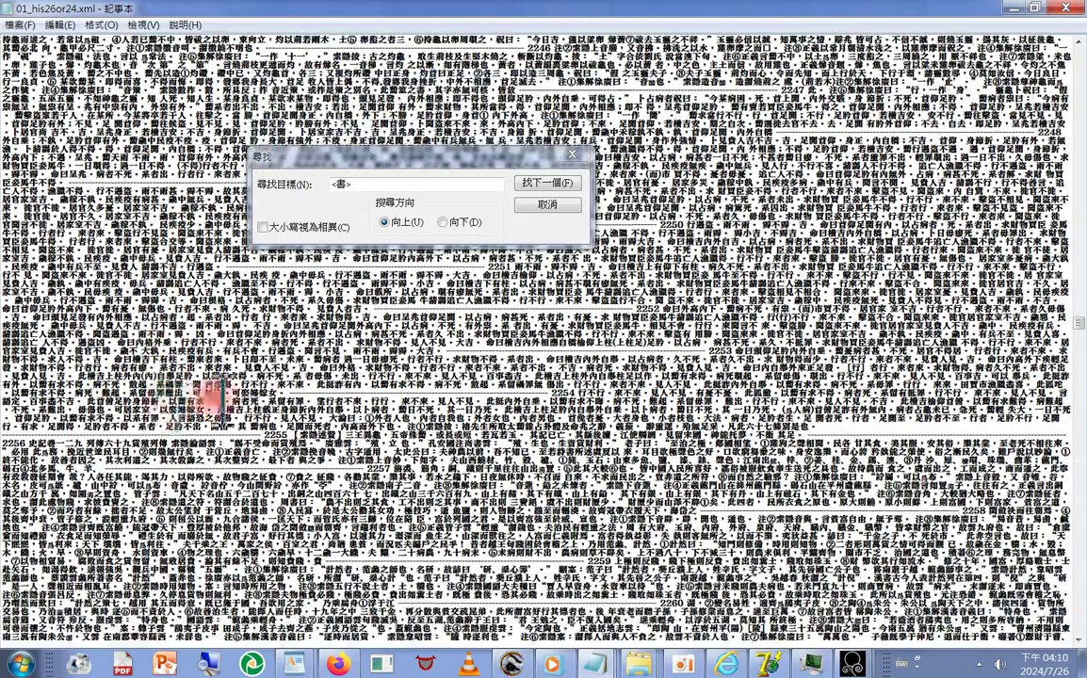
pyautogui.scroll(-4, 61, 387)
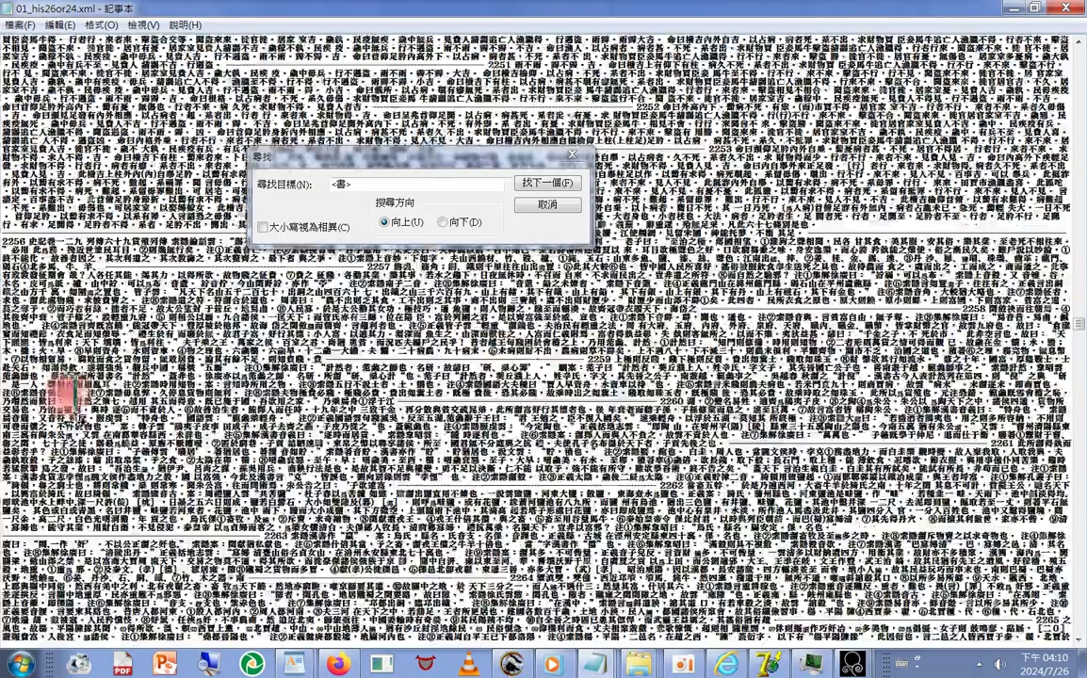
pyautogui.scroll(-4, 150, 356)
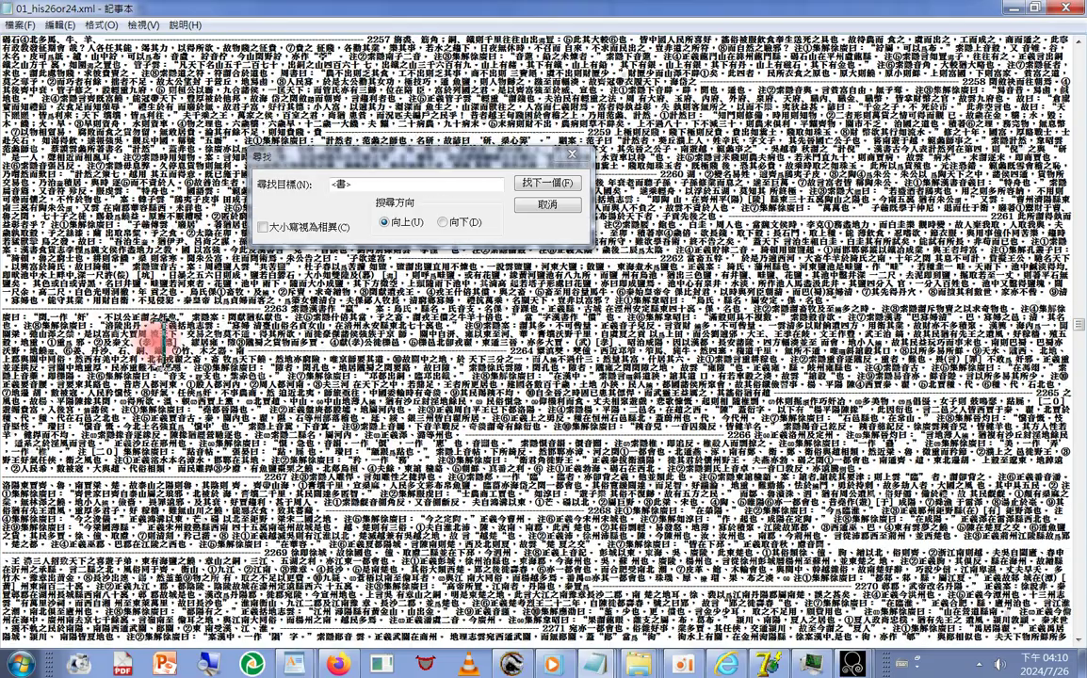
pyautogui.scroll(-3, 117, 294)
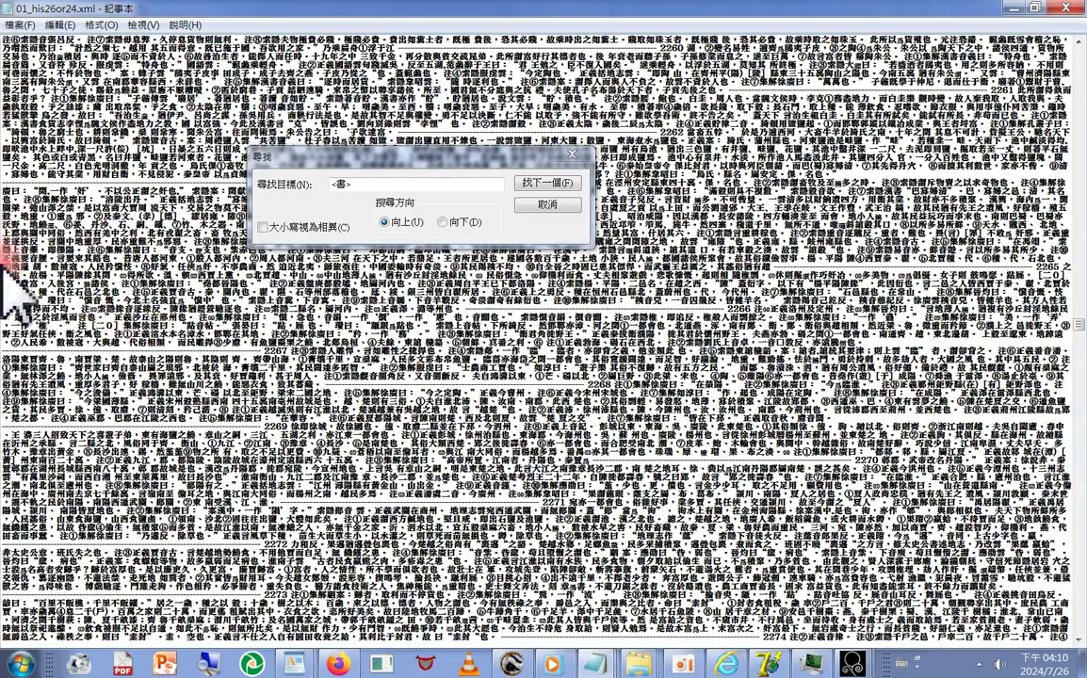
pyautogui.scroll(-3, 14, 292)
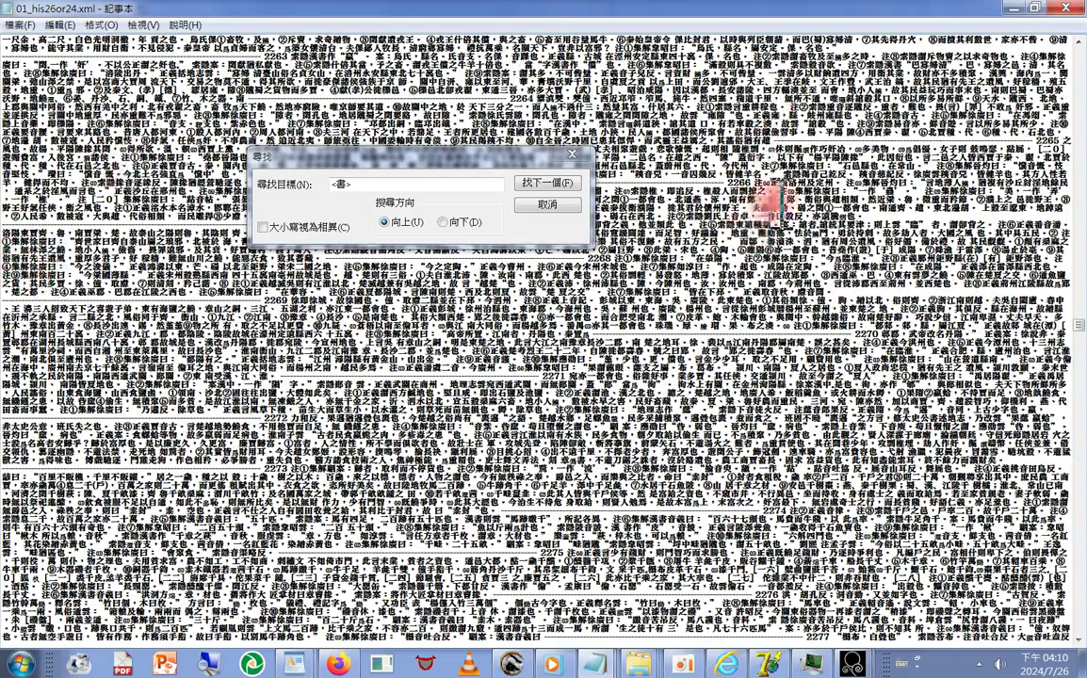
pyautogui.doubleClick(788, 335)
pyautogui.click(666, 353)
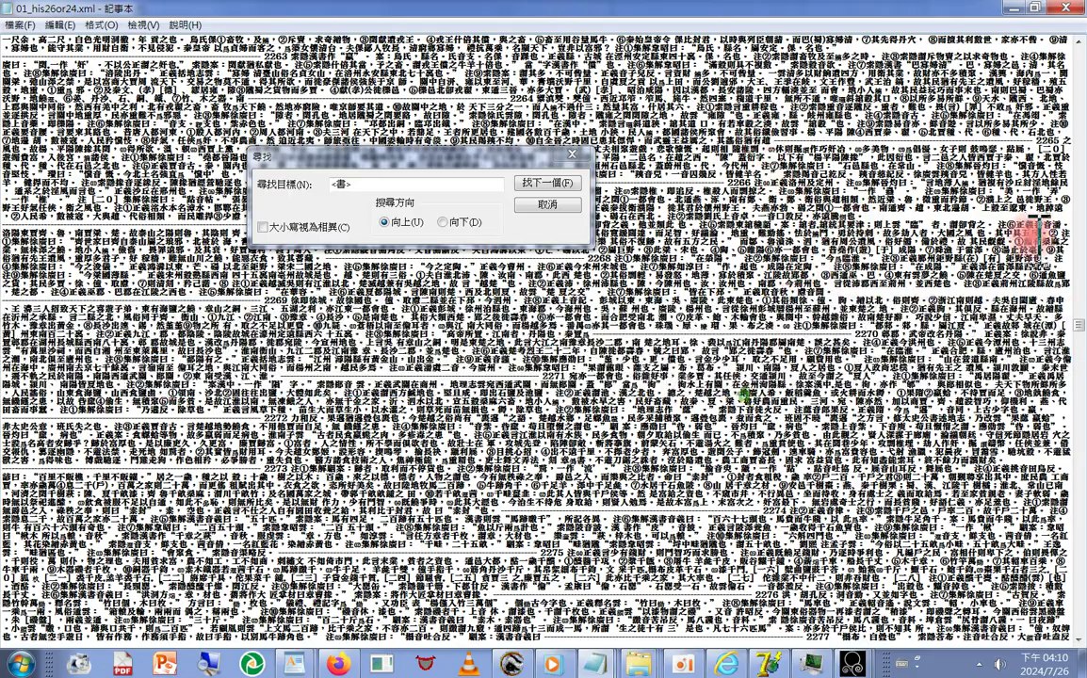
pyautogui.scroll(-3, 749, 311)
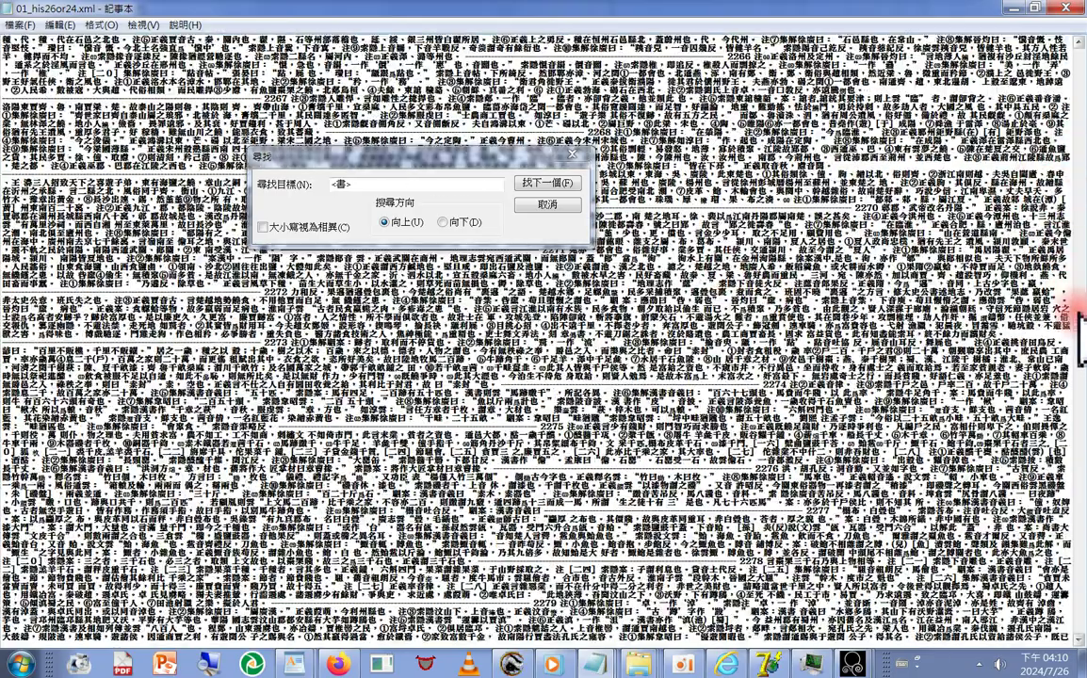
pyautogui.click(1081, 349)
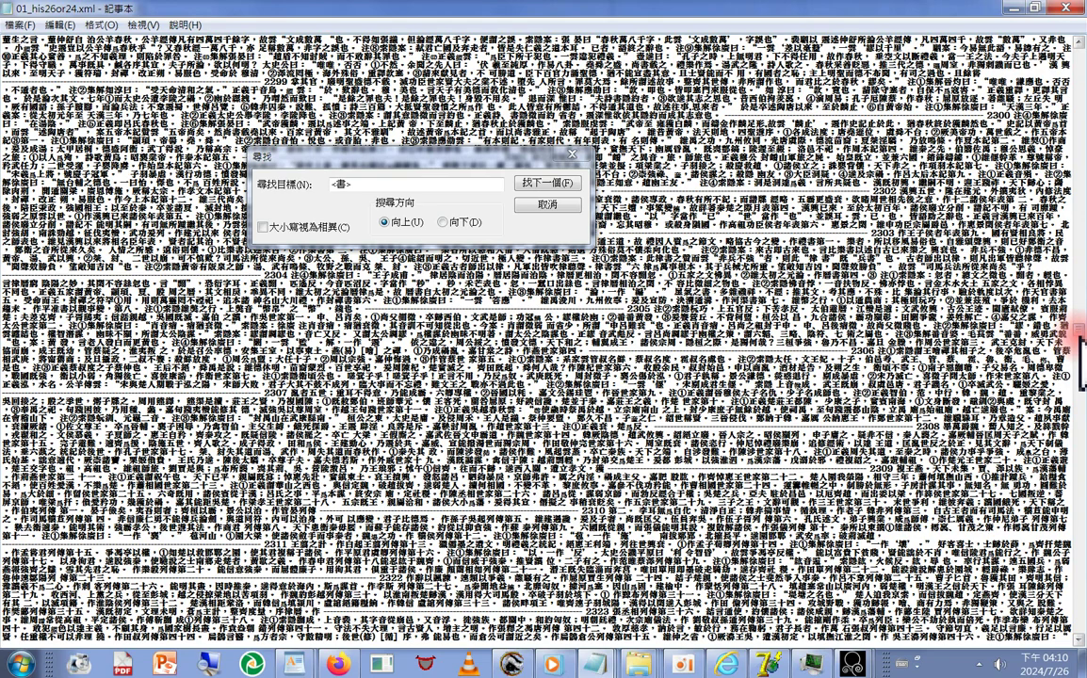
pyautogui.scroll(6, 1081, 349)
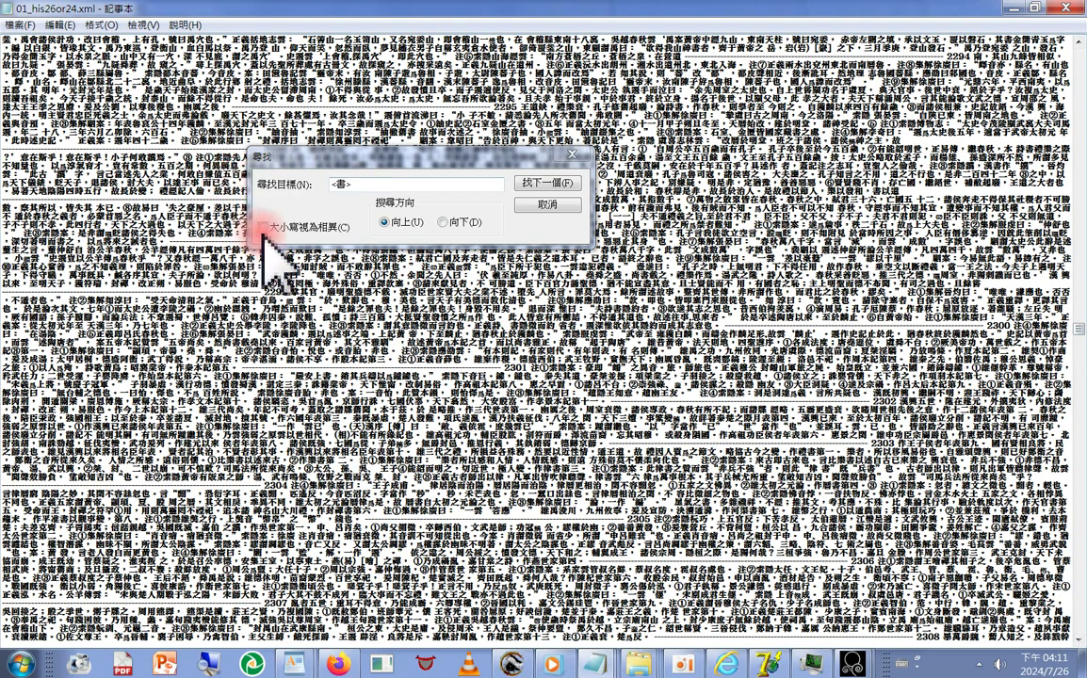
# Search downward for 太史公, and refine the search to the chapter title 太史公自序.
pyautogui.click(273, 183)
pyautogui.hotkey('ctrl', 'c')
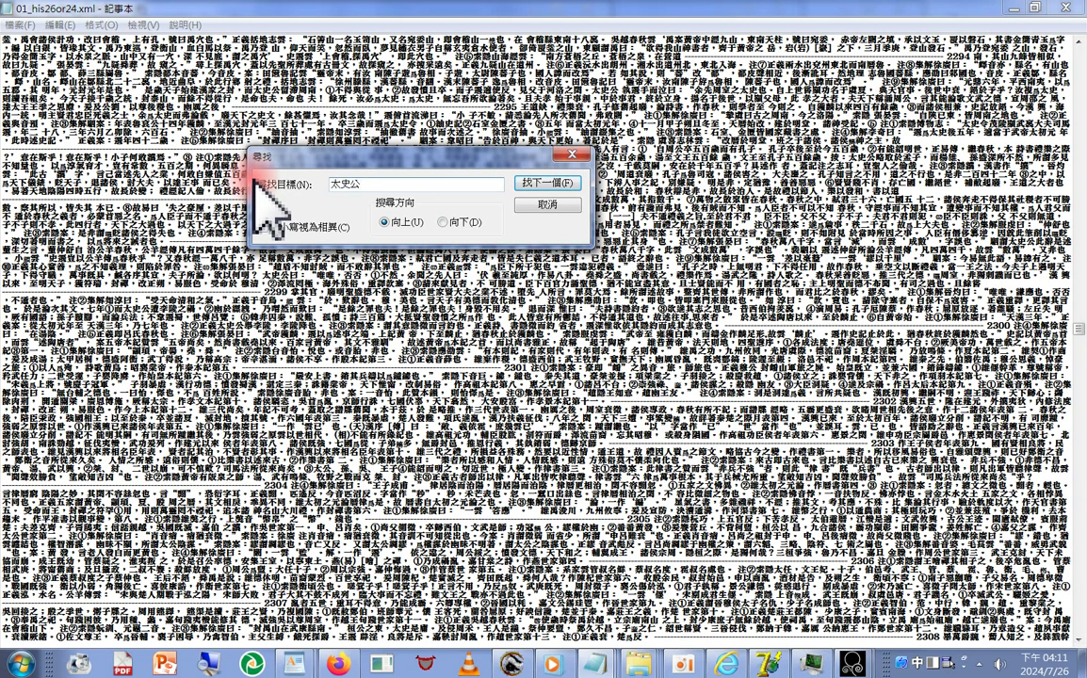
pyautogui.click(443, 222)
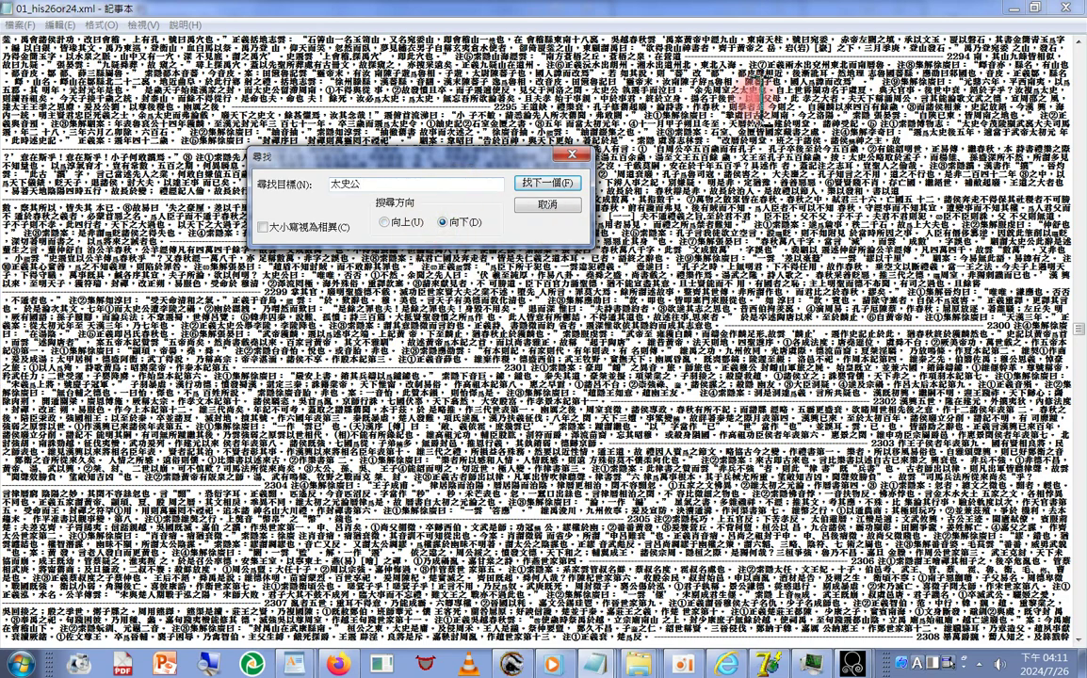
pyautogui.press('Return')
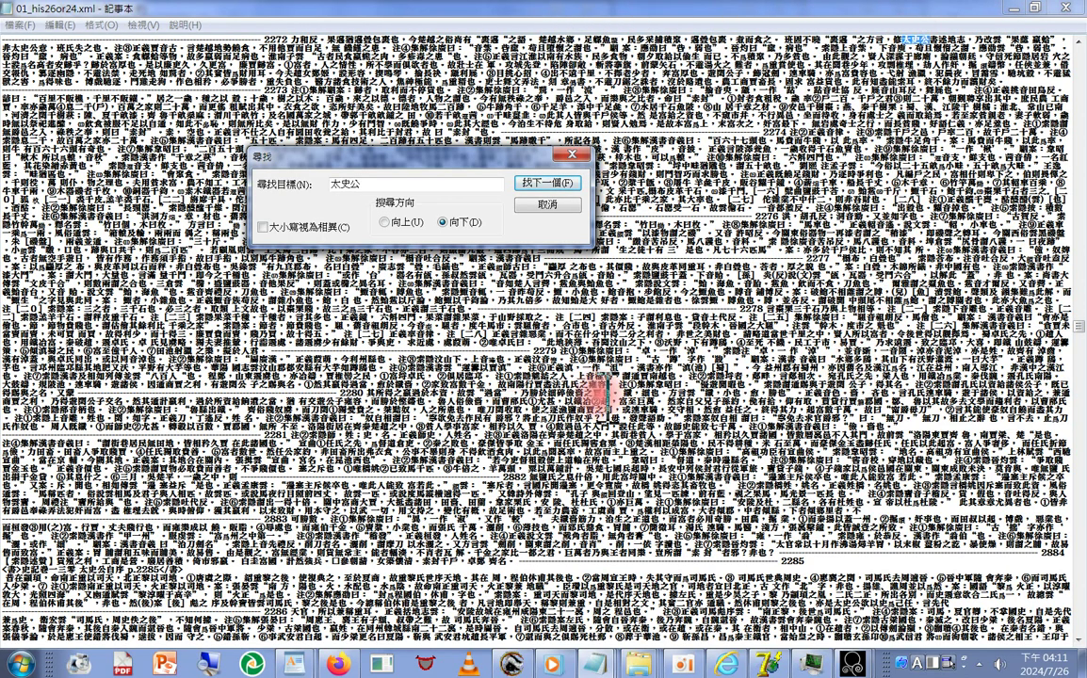
pyautogui.click(92, 25)
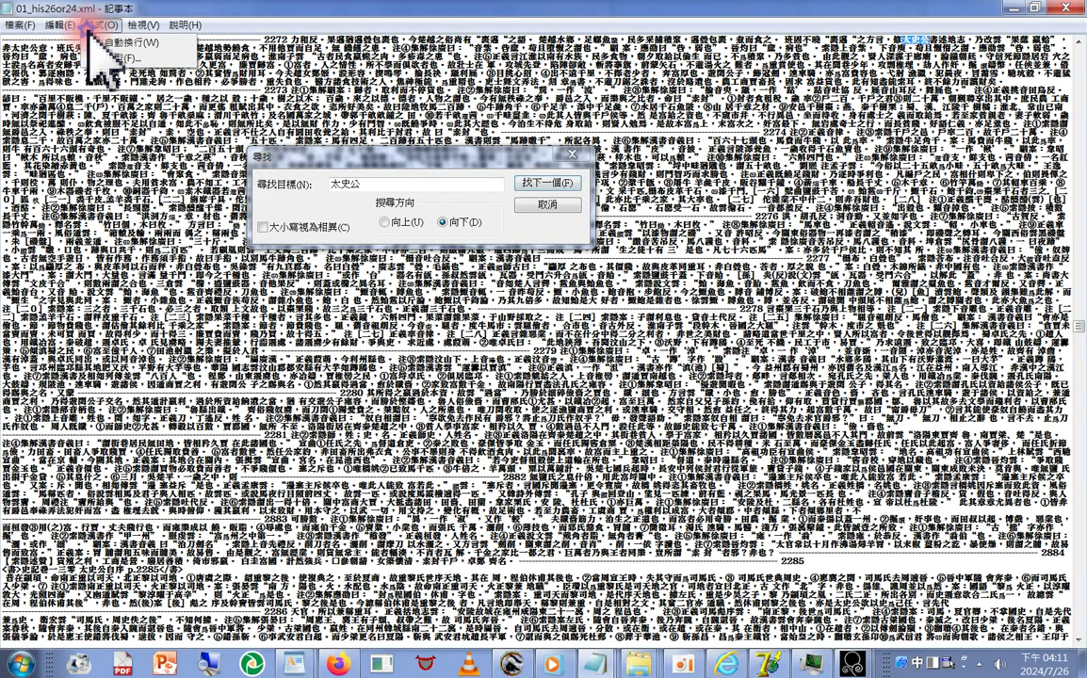
pyautogui.moveTo(56, 24)
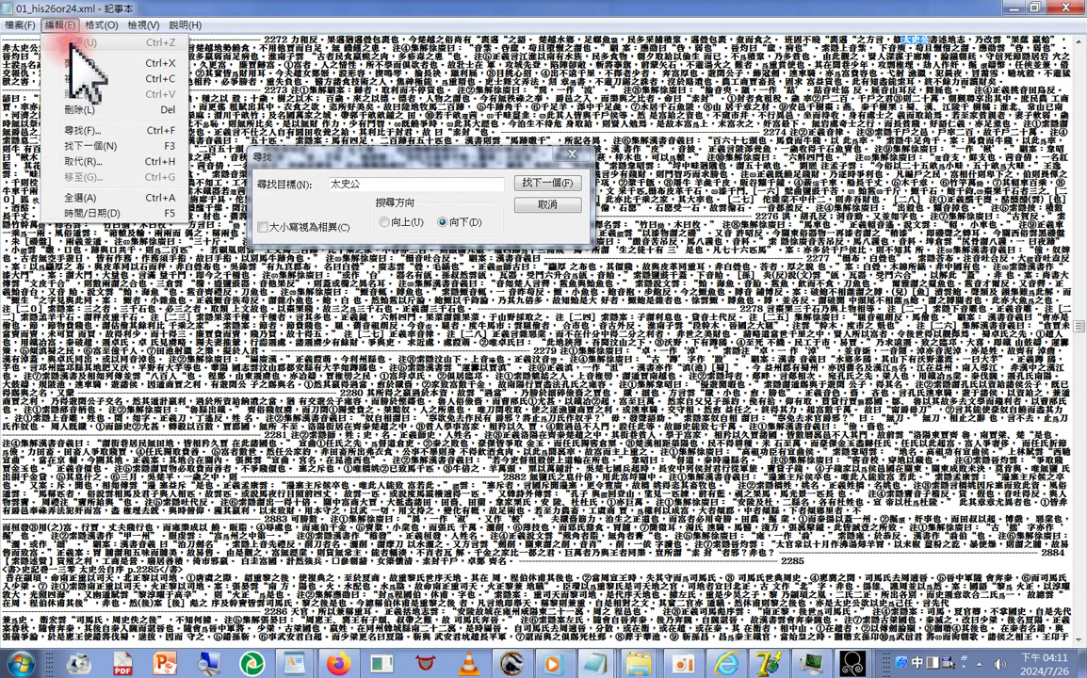
pyautogui.click(405, 187)
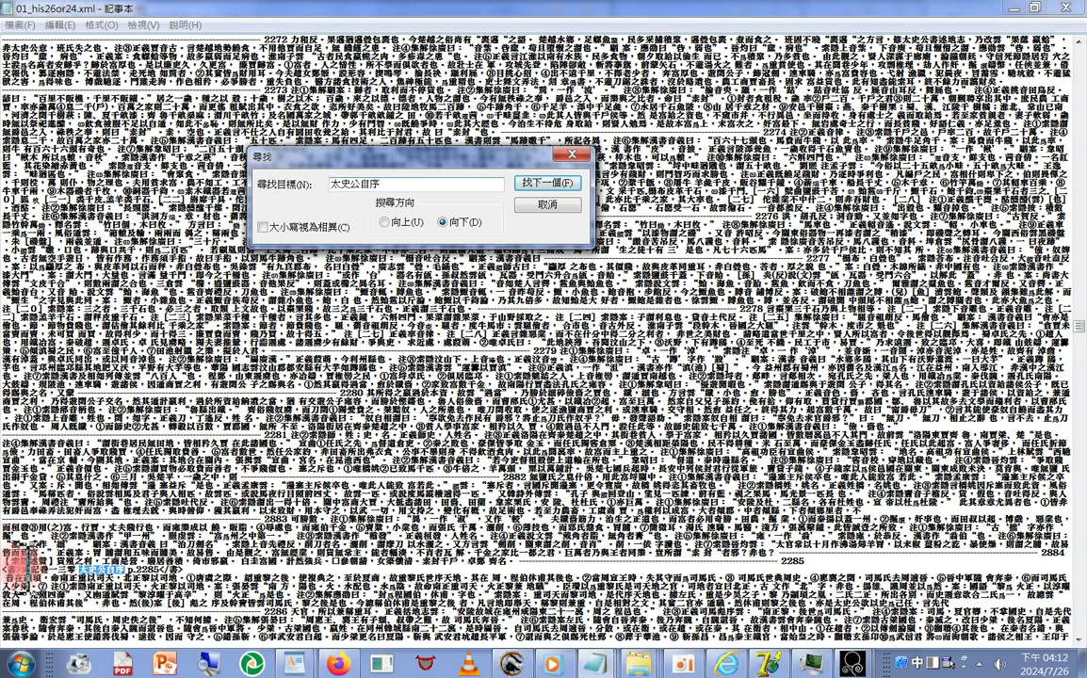
# Copy the <書> tag from the 太史公自序 heading, reuse it as the search text and find its next occurrence downward.
pyautogui.click(20, 568)
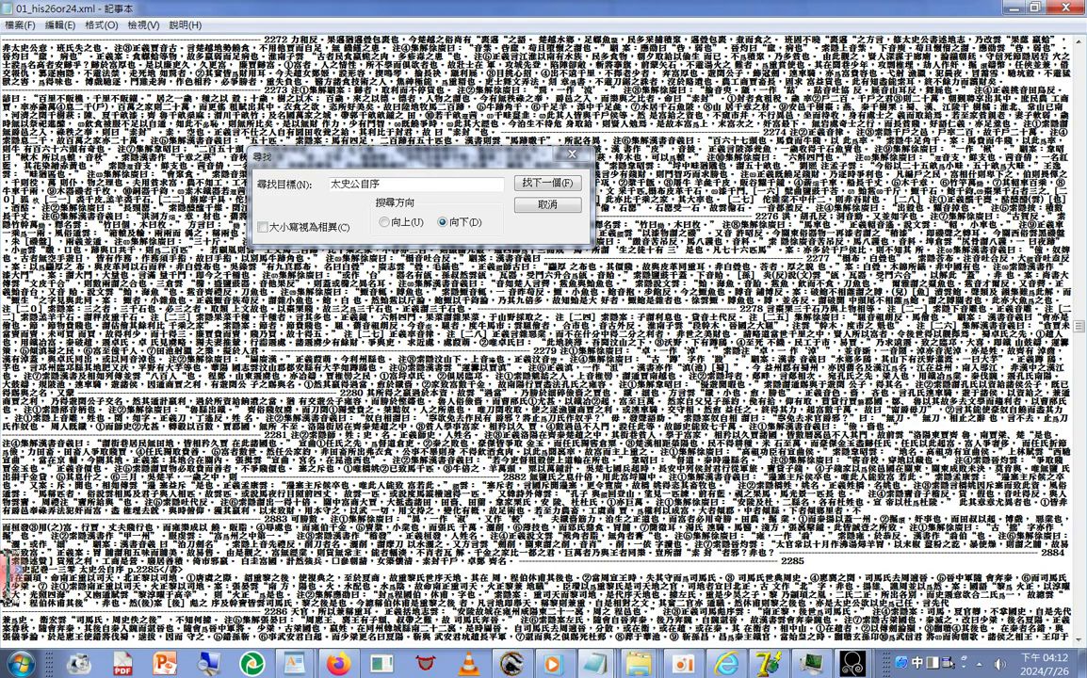
pyautogui.rightClick(9, 567)
pyautogui.click(56, 419)
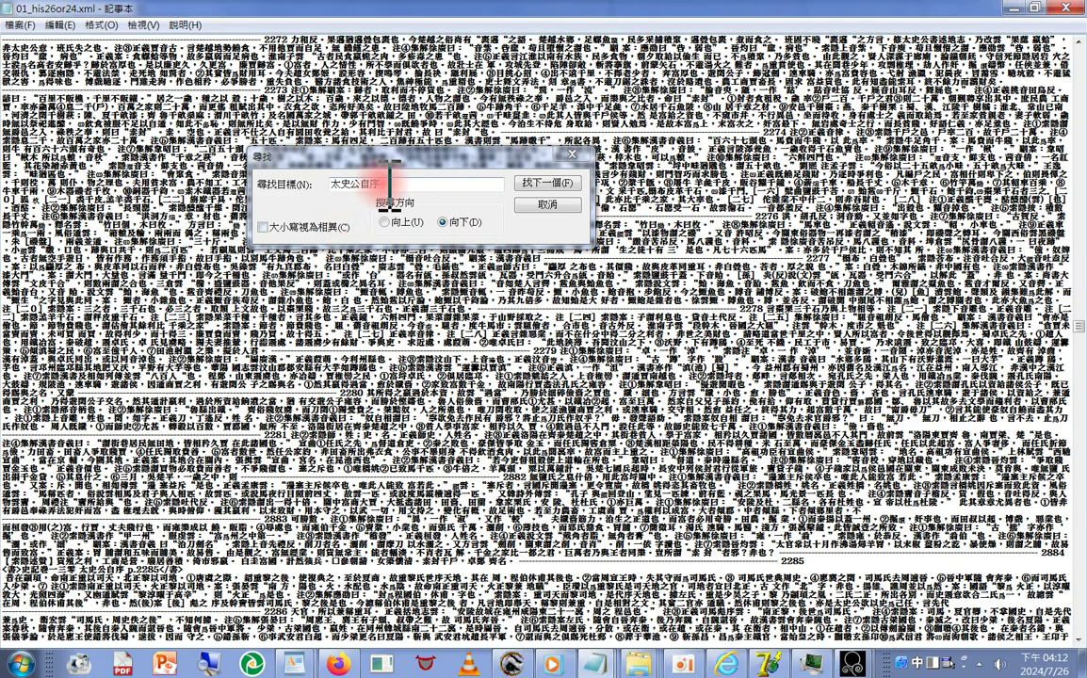
pyautogui.moveTo(381, 184); pyautogui.dragTo(332, 184)
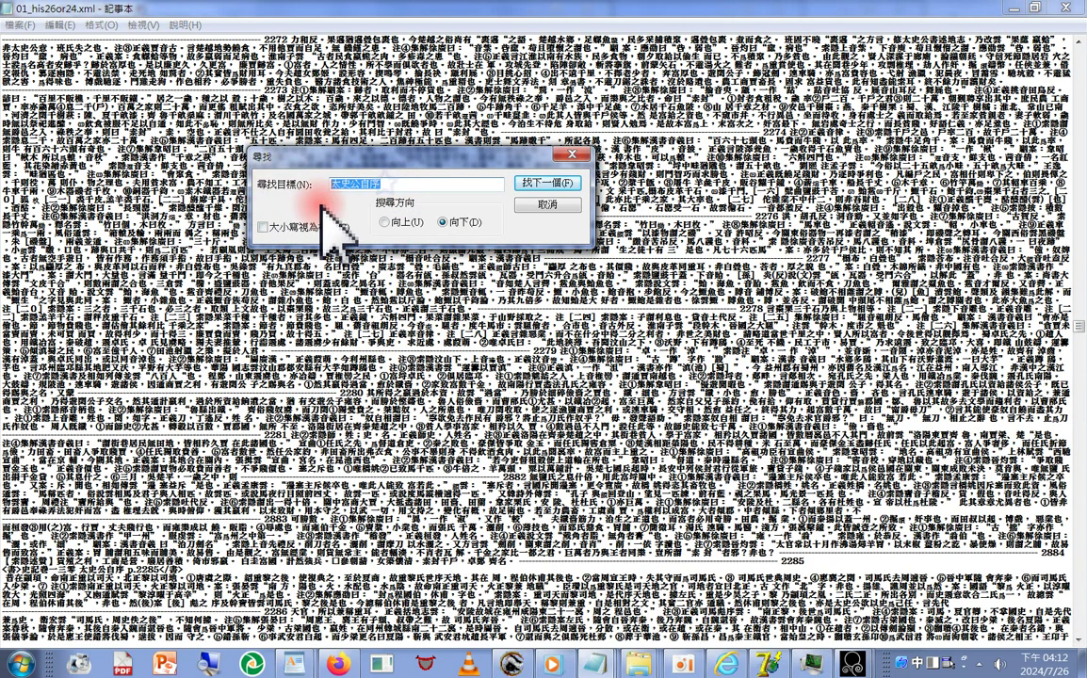
pyautogui.rightClick(354, 183)
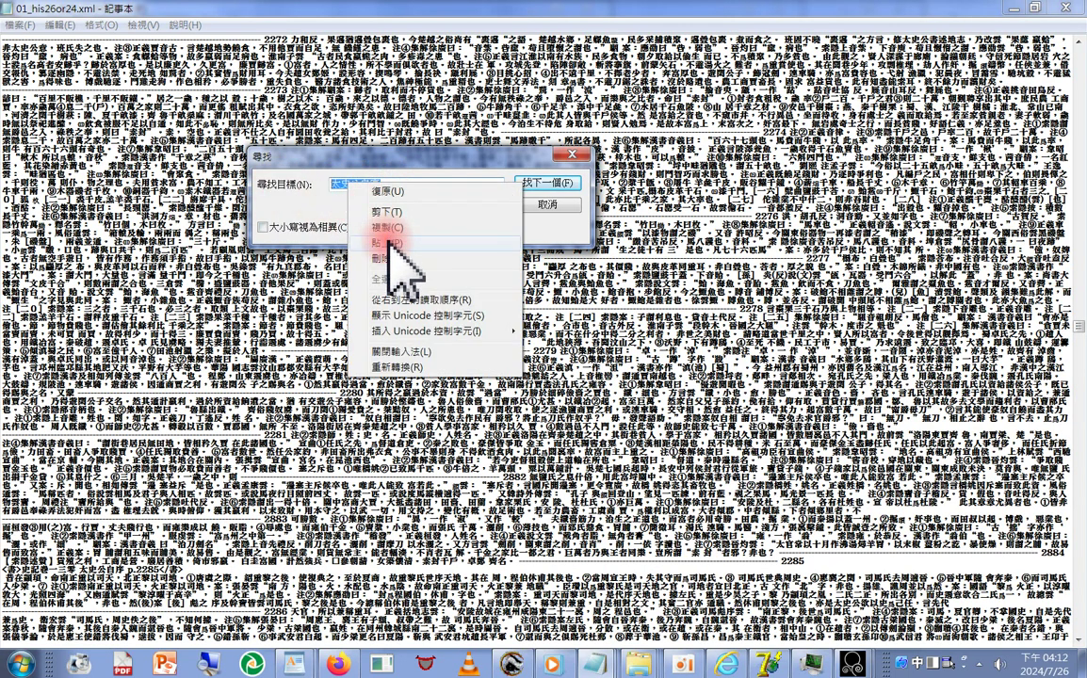
pyautogui.click(386, 235)
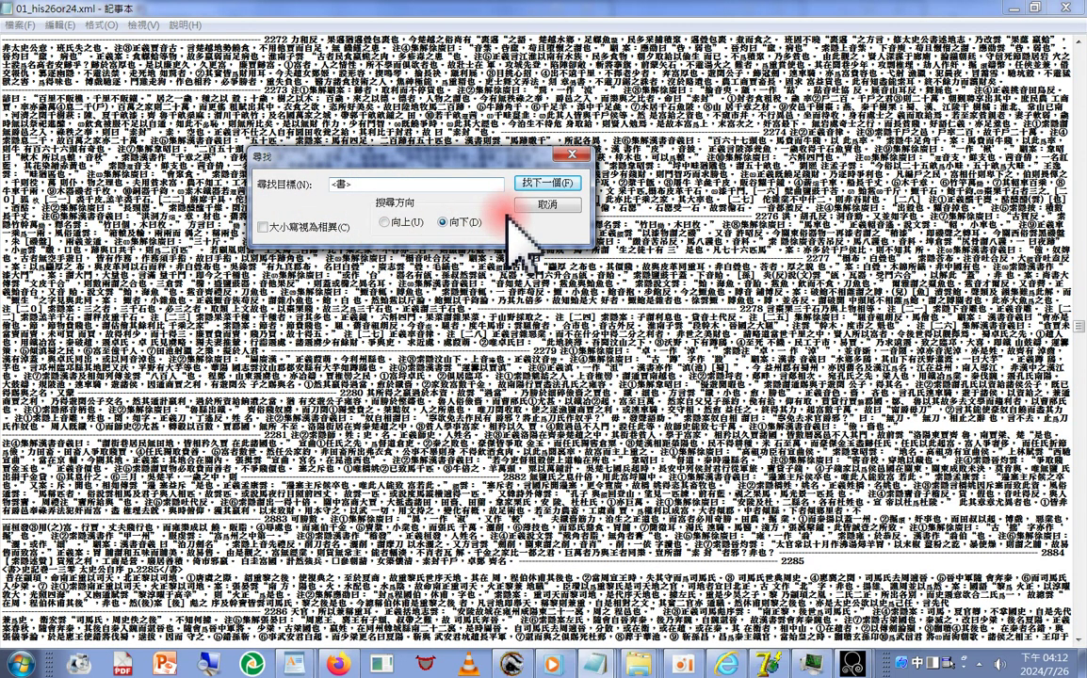
pyautogui.click(561, 181)
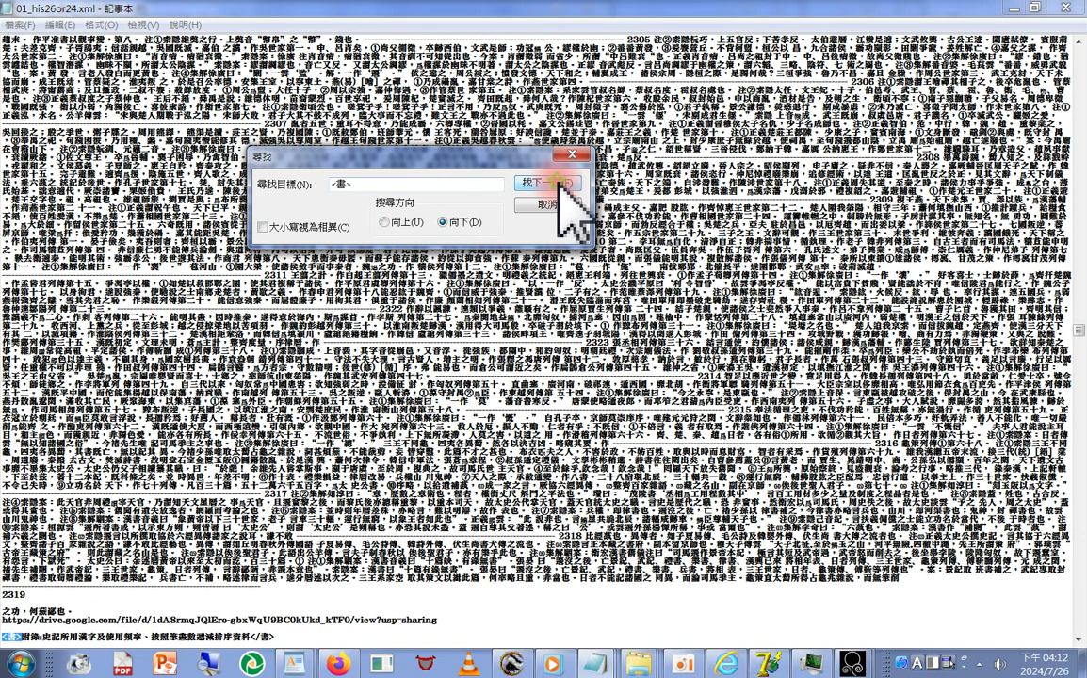
# Reverse the search to upward and step back through the <書> headings from the appendix to 史記卷三十一 世家一吳太伯世家.
pyautogui.click(411, 222)
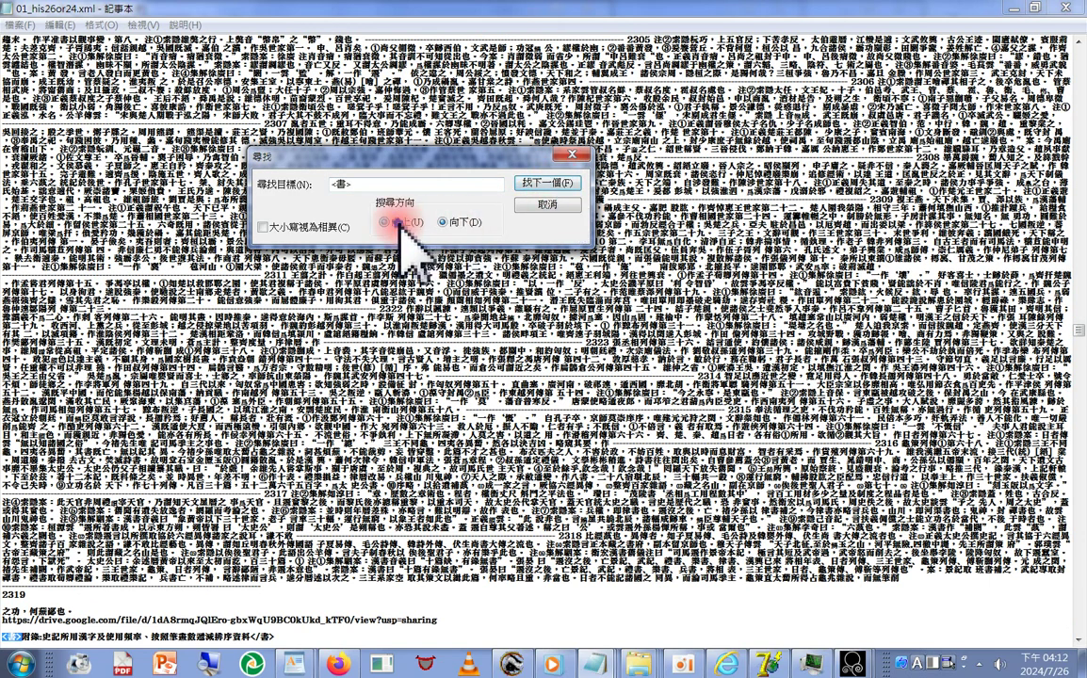
pyautogui.click(554, 189)
pyautogui.click(547, 183)
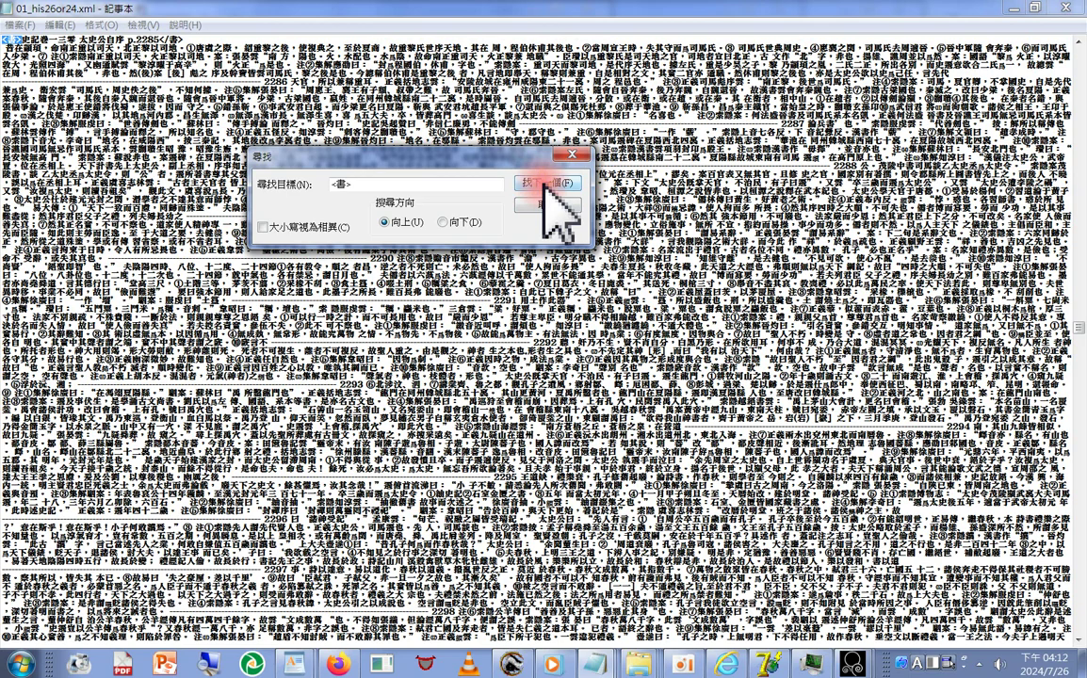
pyautogui.click(548, 182)
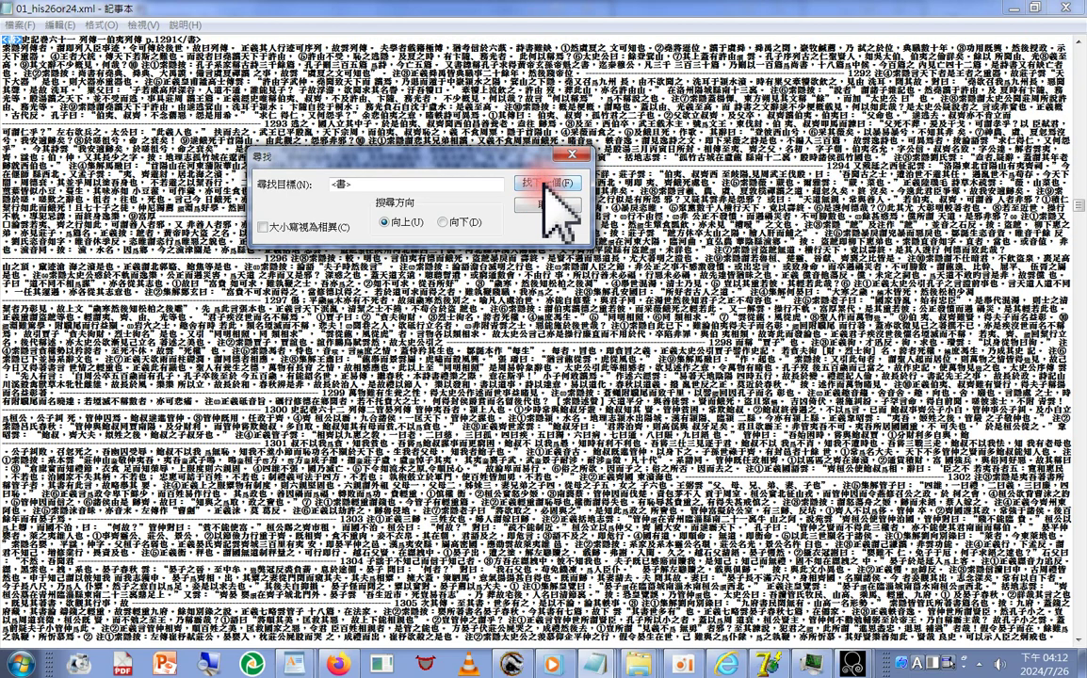
pyautogui.click(555, 185)
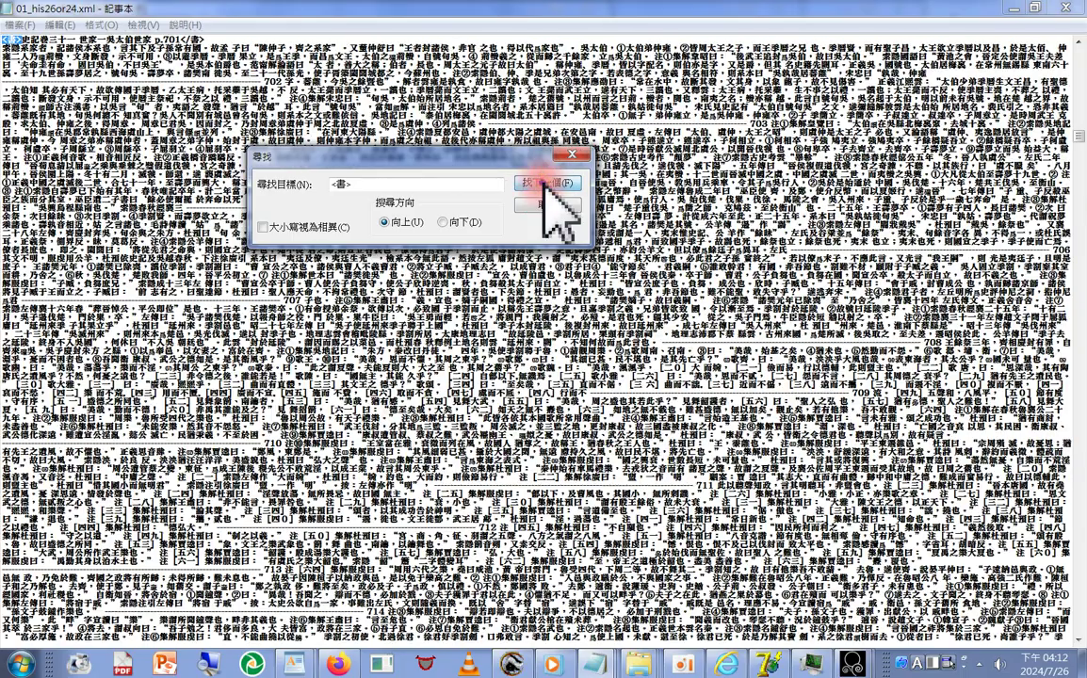
# Continue the upward search for <書> back to the first heading, 史記卷一本記一.
pyautogui.click(548, 180)
pyautogui.click(546, 183)
pyautogui.click(547, 183)
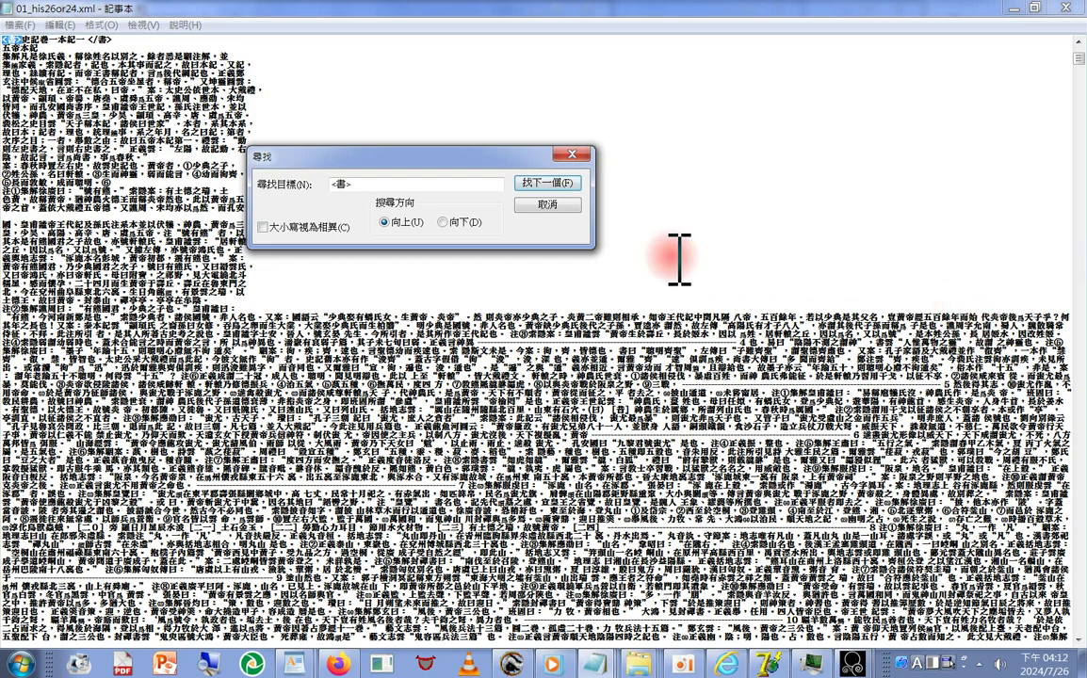
# Copy all the text from 五帝本紀, below the 史記卷一本記一 heading, through the last line before the Google Drive link and appendix.
pyautogui.click(400, 97)
pyautogui.scroll(3, 737, 200)
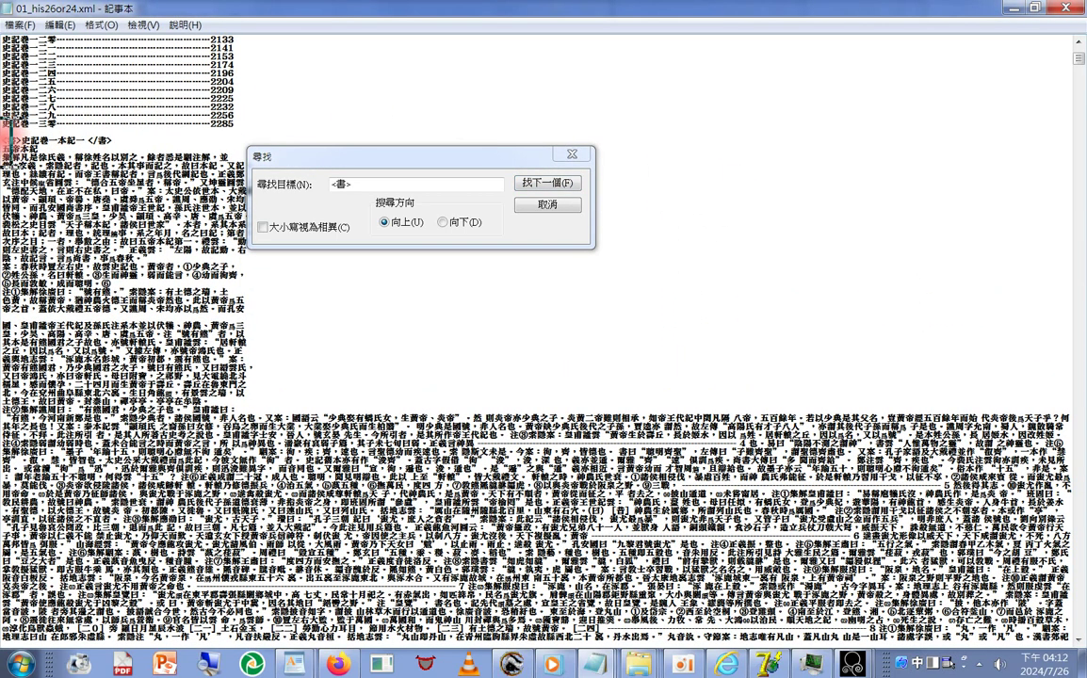
pyautogui.moveTo(6, 146); pyautogui.dragTo(138, 379)
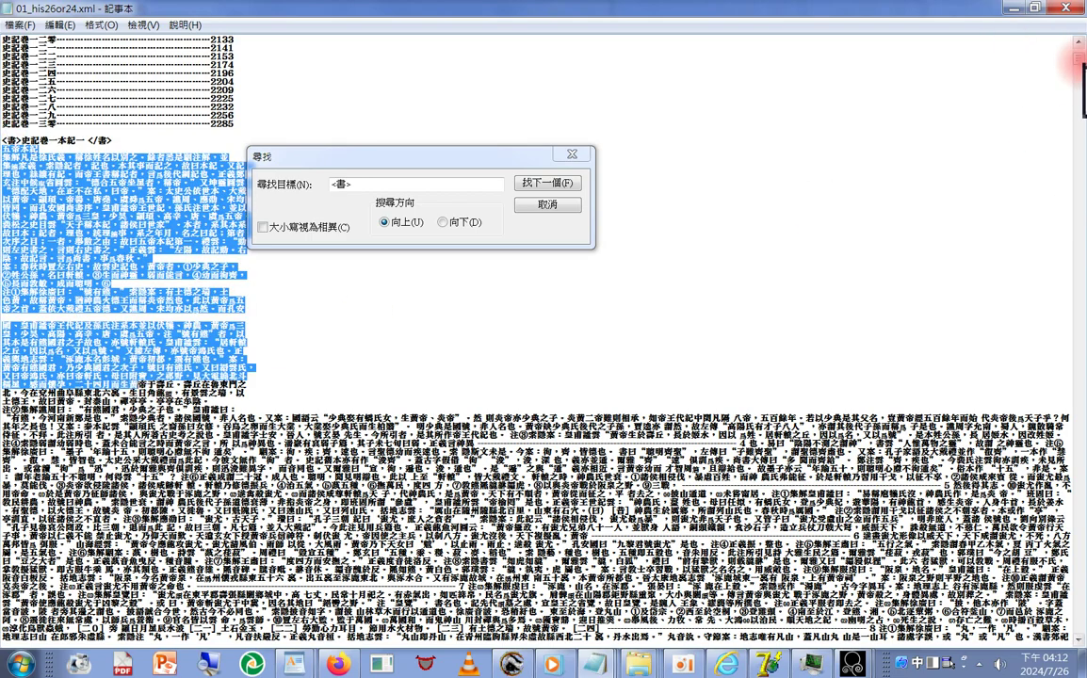
pyautogui.moveTo(1076, 61); pyautogui.dragTo(1078, 332)
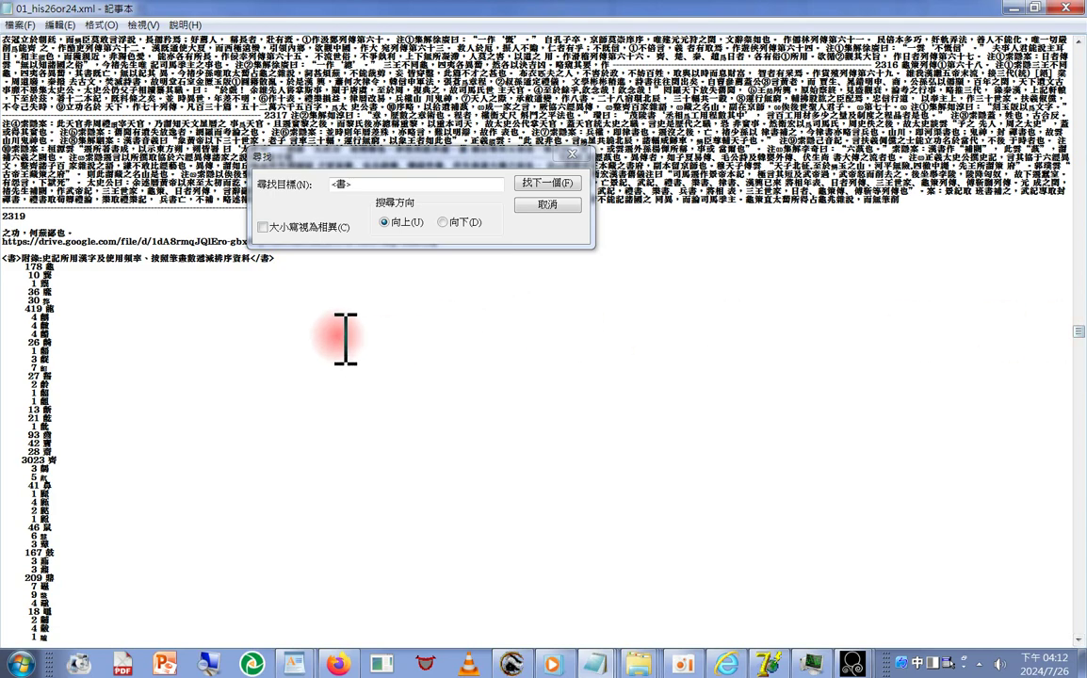
pyautogui.keyDown('shift'); pyautogui.click(80, 230); pyautogui.keyUp('shift')
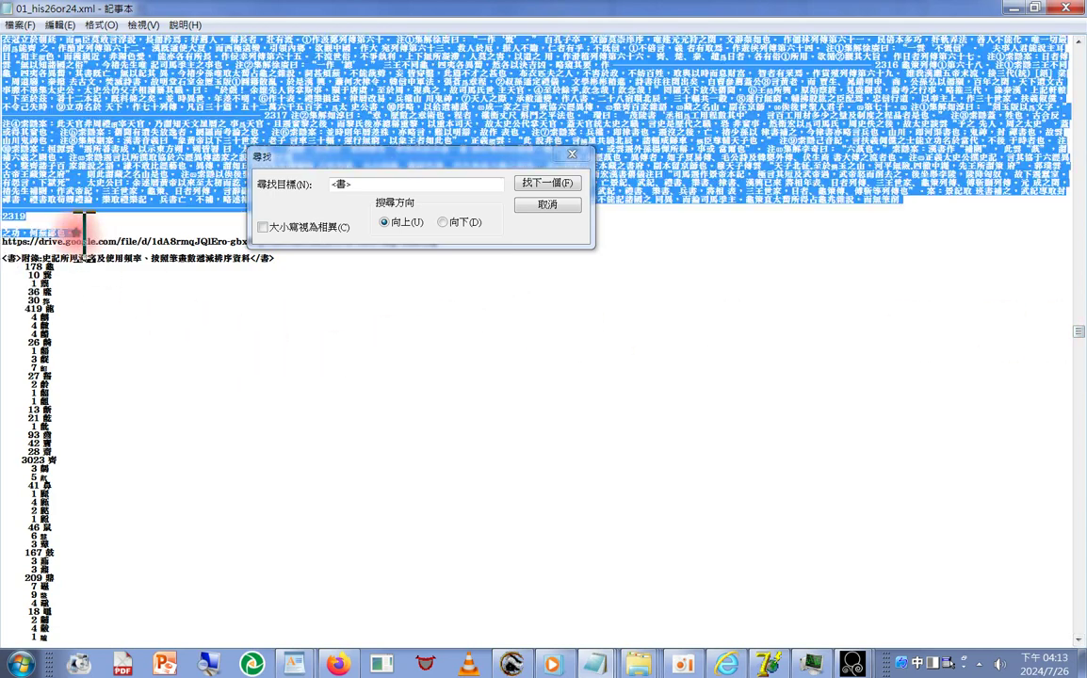
pyautogui.rightClick(130, 125)
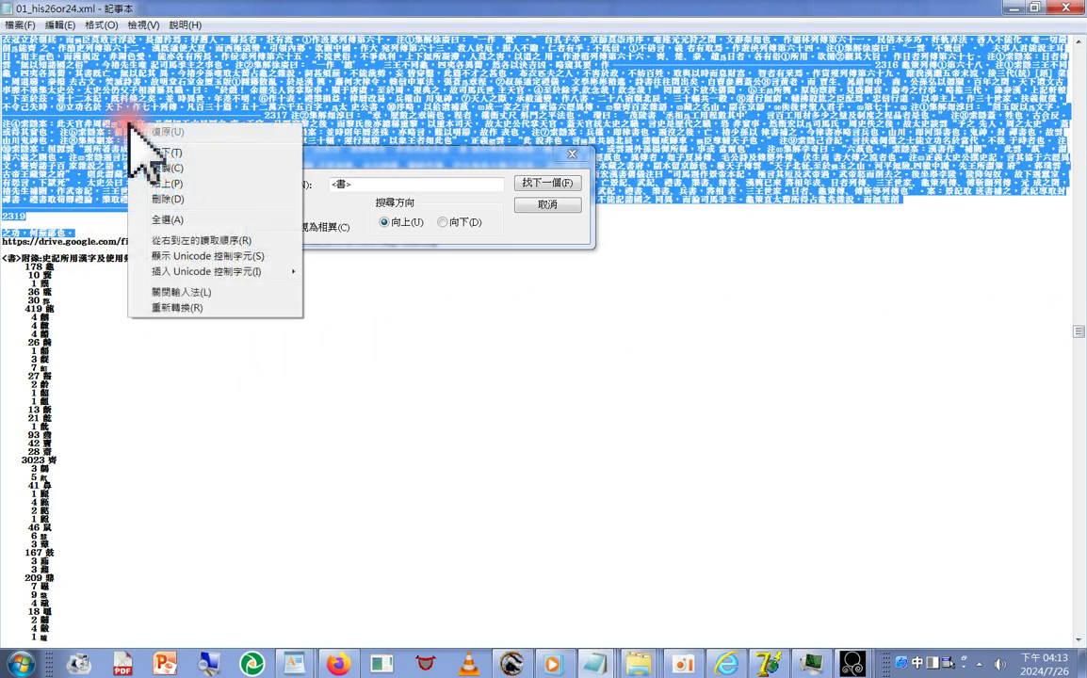
pyautogui.click(169, 167)
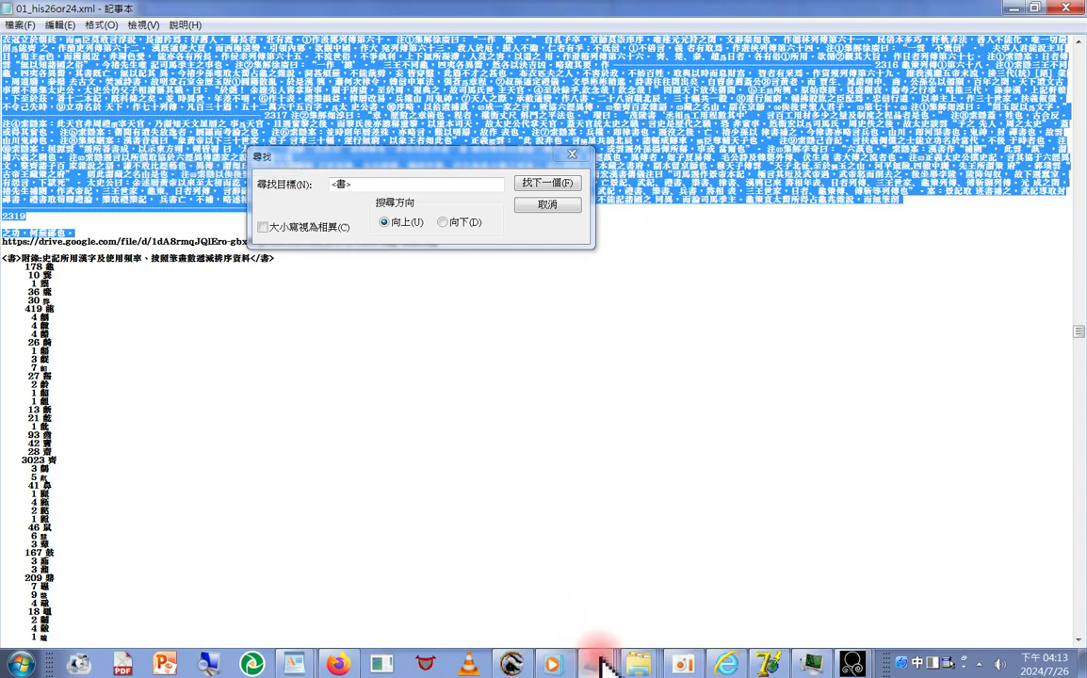
# Open a new blank Notepad document and set its font size to 8.
pyautogui.moveTo(602, 664)
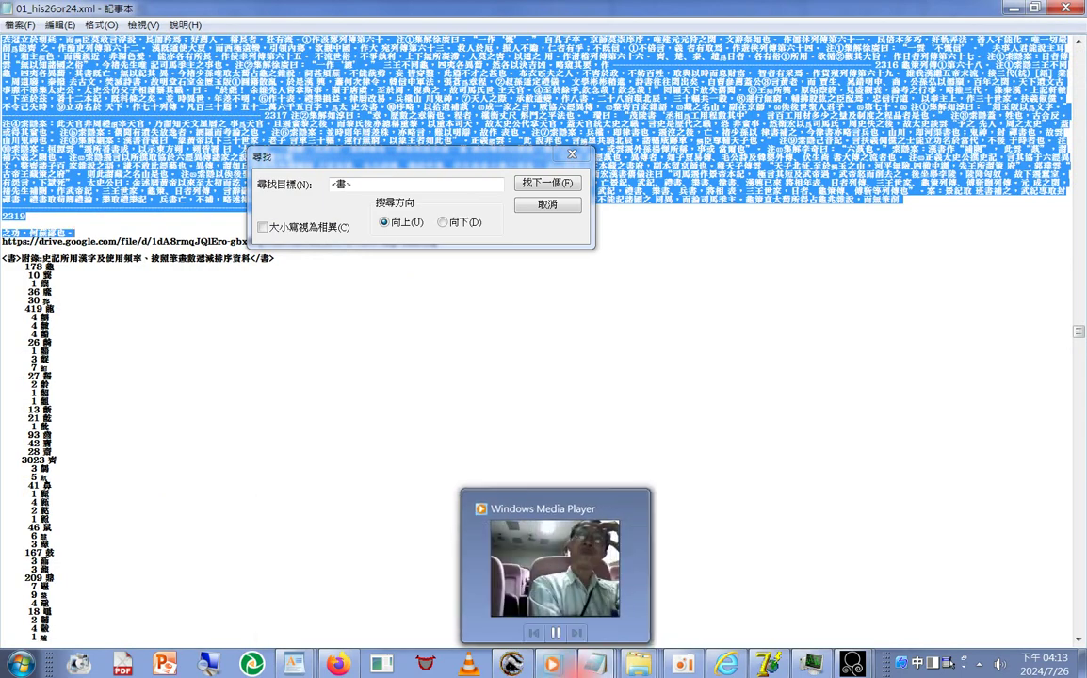
pyautogui.click(21, 664)
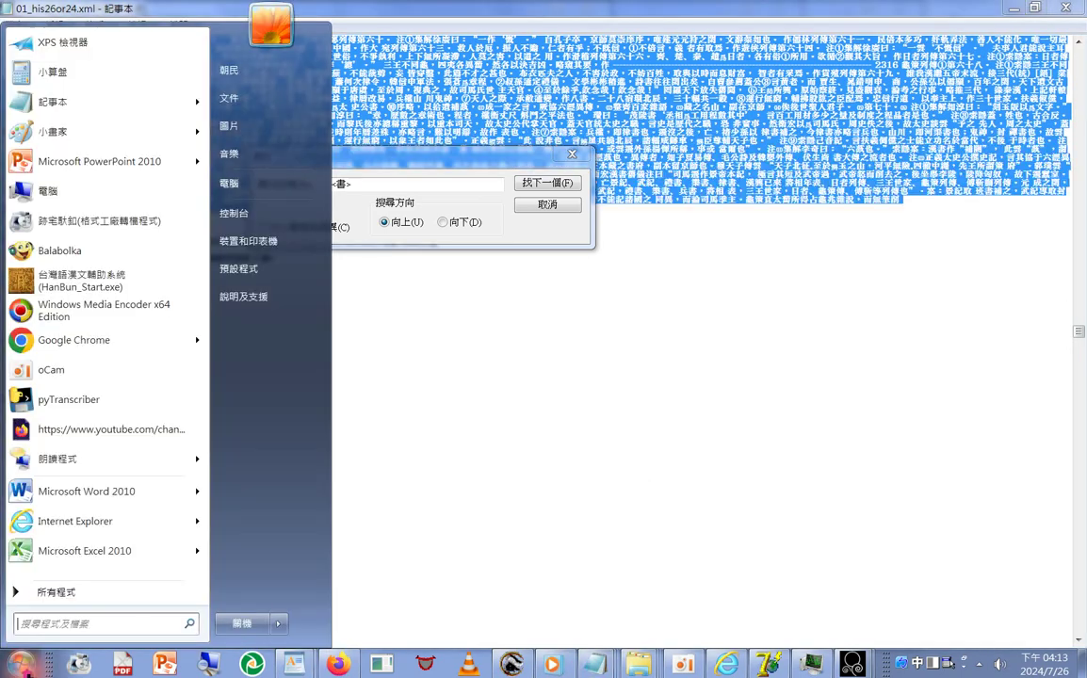
pyautogui.click(66, 102)
pyautogui.click(379, 373)
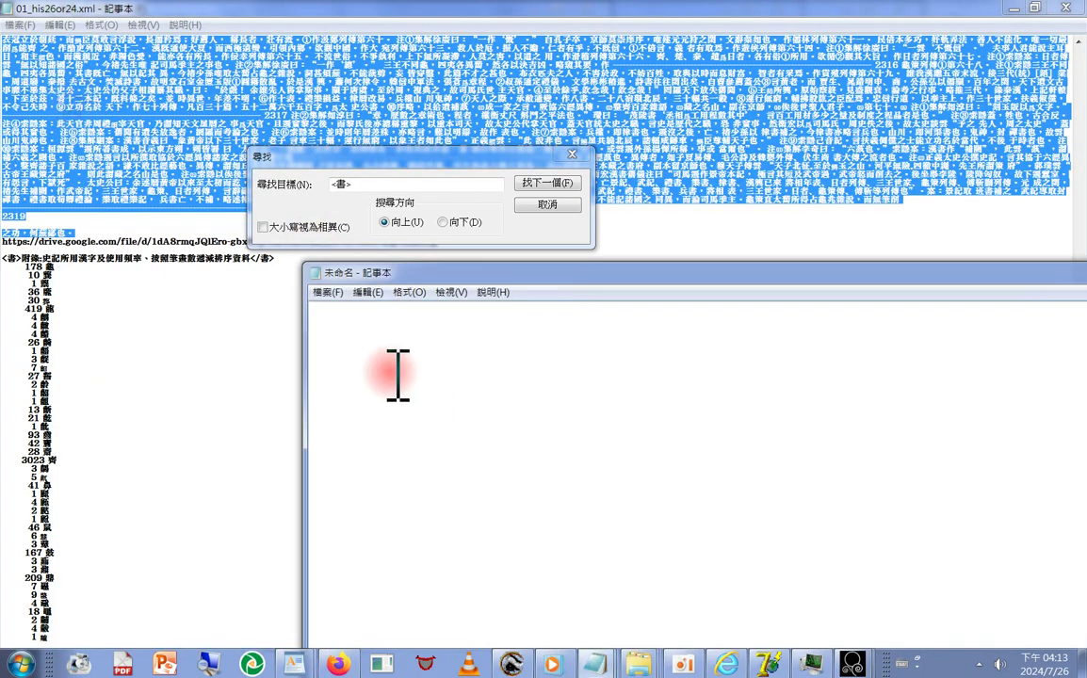
pyautogui.rightClick(389, 366)
pyautogui.click(367, 327)
pyautogui.click(413, 293)
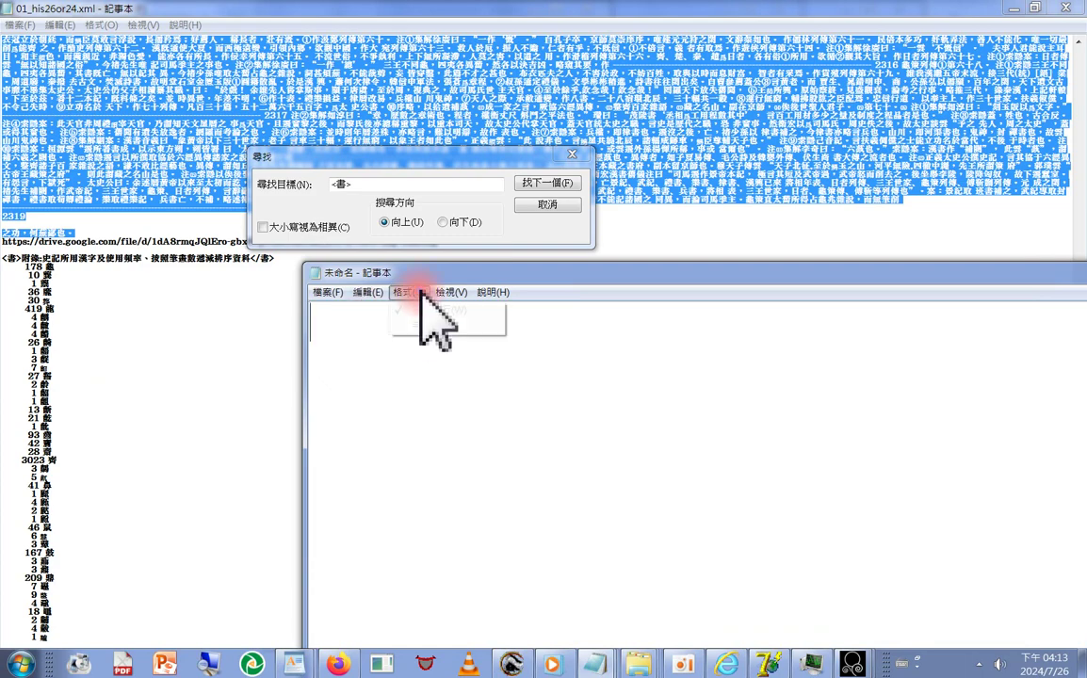
pyautogui.click(441, 328)
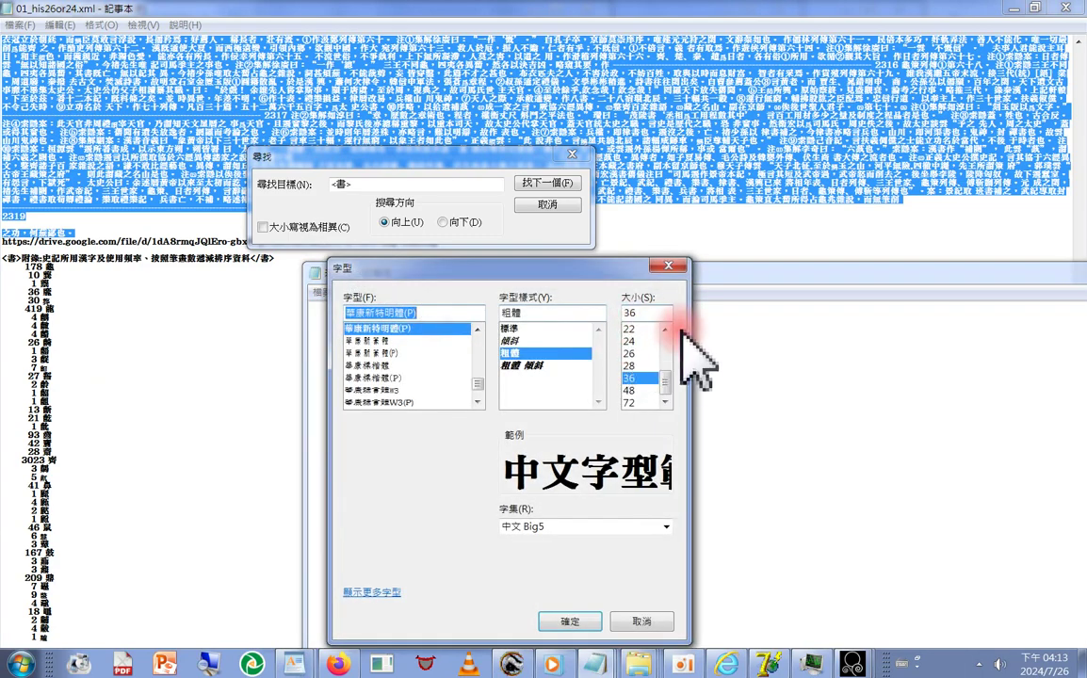
pyautogui.scroll(3, 675, 367)
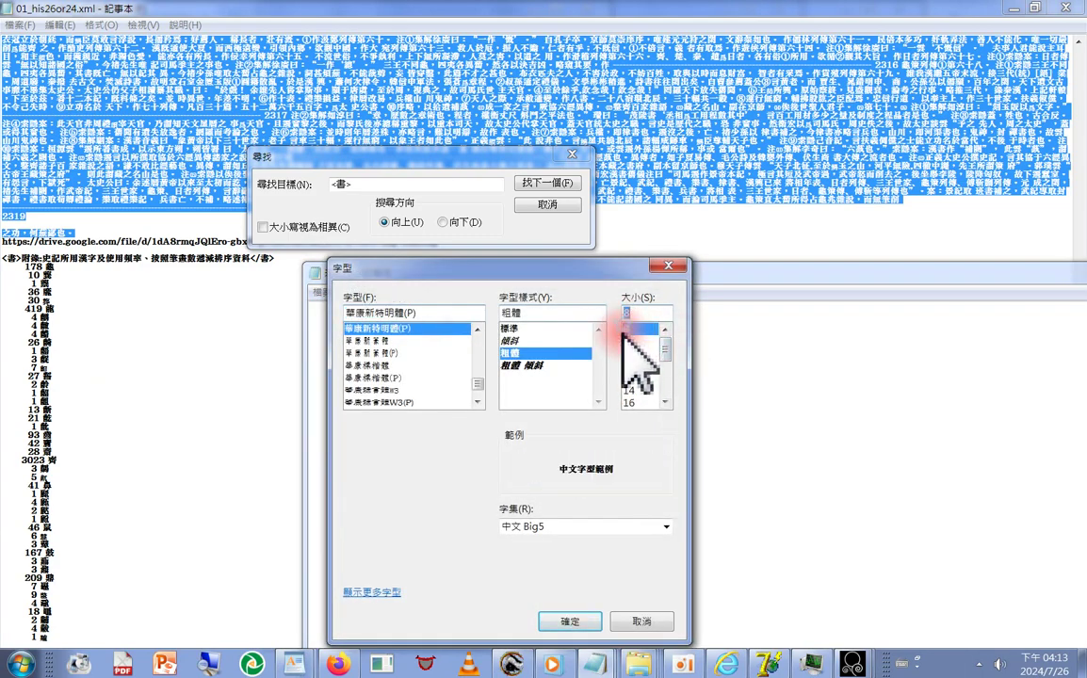
pyautogui.click(570, 621)
# Paste the copied 史記 text into the blank document.
pyautogui.rightClick(440, 402)
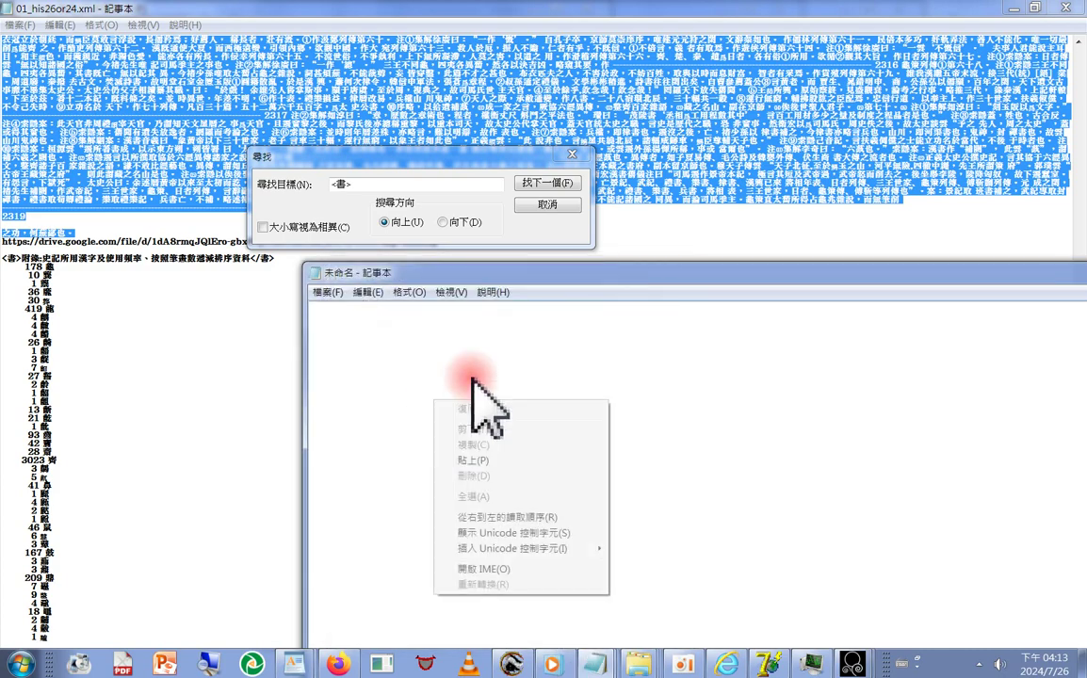
pyautogui.click(516, 431)
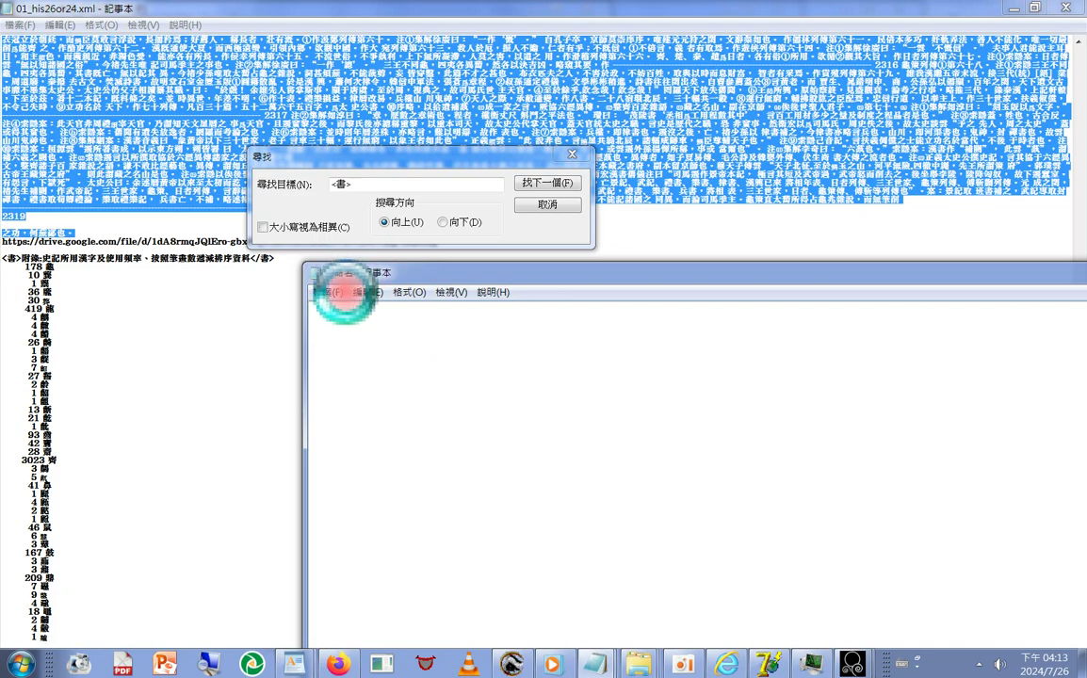
pyautogui.hotkey('ctrl', 'v')
# Start saving the new document in the 01_his26or24 folder with the file type set to all files.
pyautogui.click(323, 292)
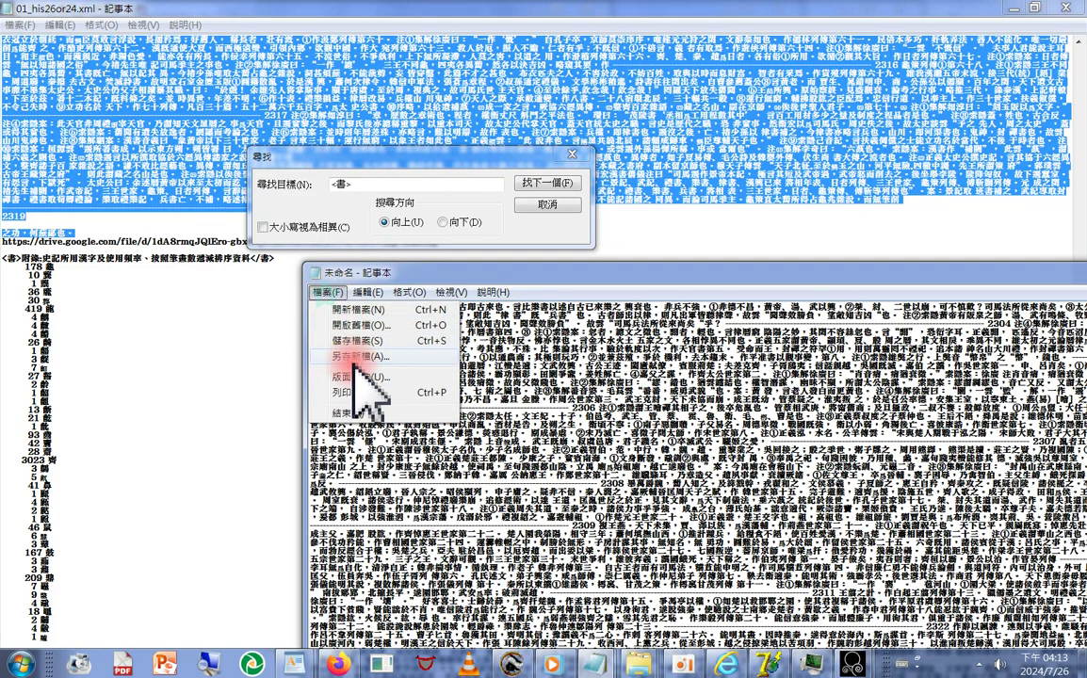
pyautogui.click(323, 340)
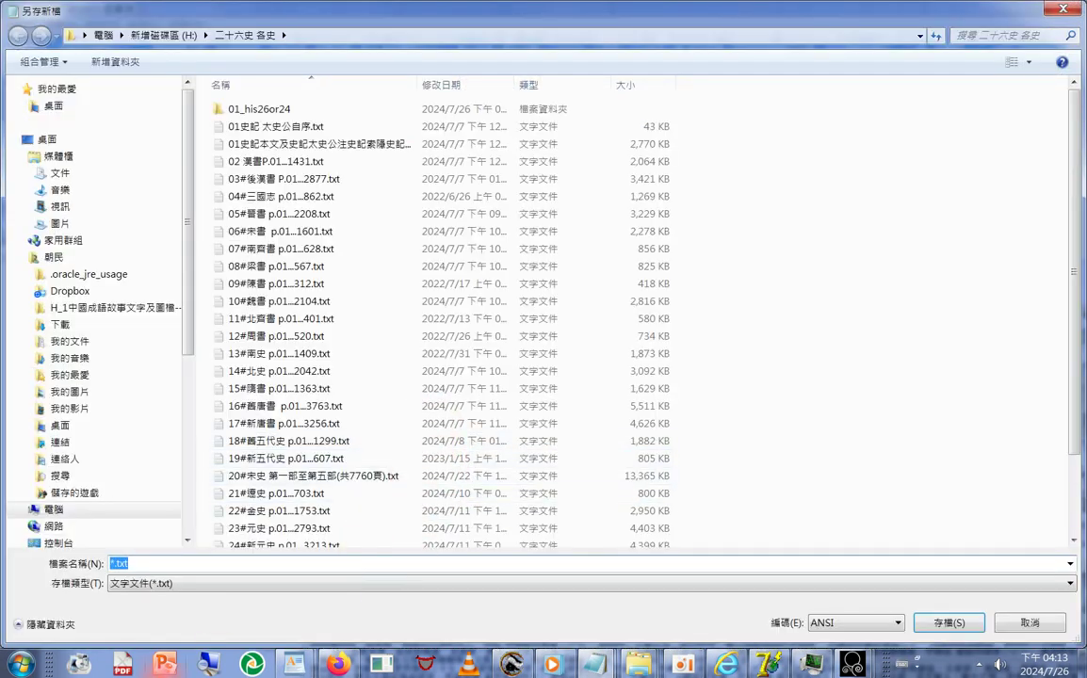
pyautogui.doubleClick(250, 109)
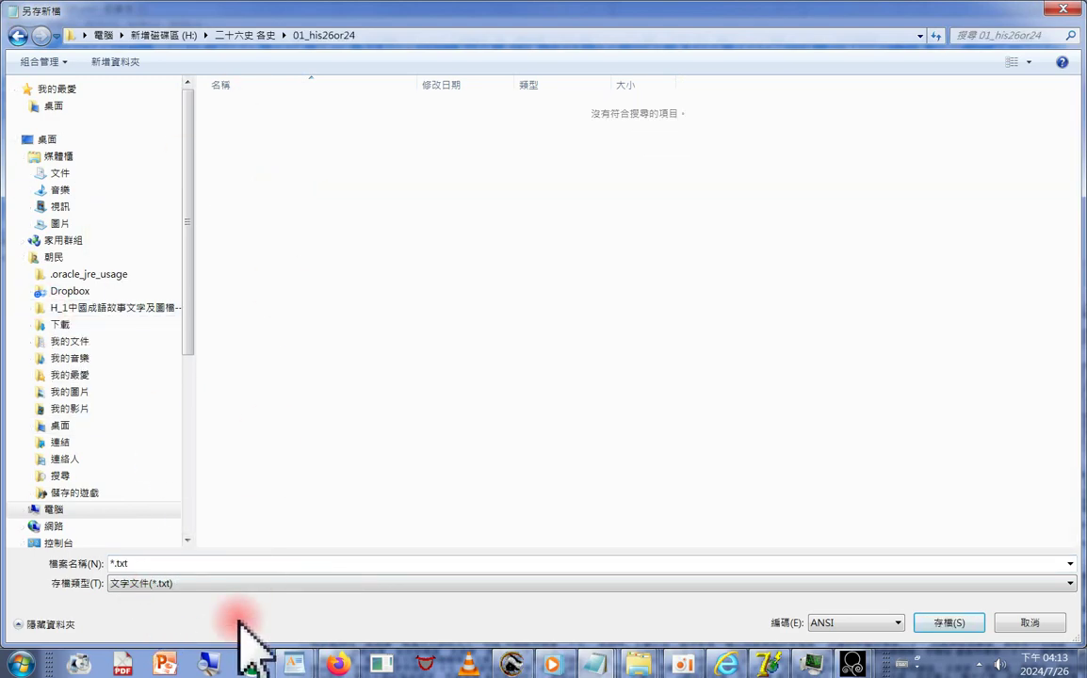
pyautogui.click(194, 586)
pyautogui.click(179, 585)
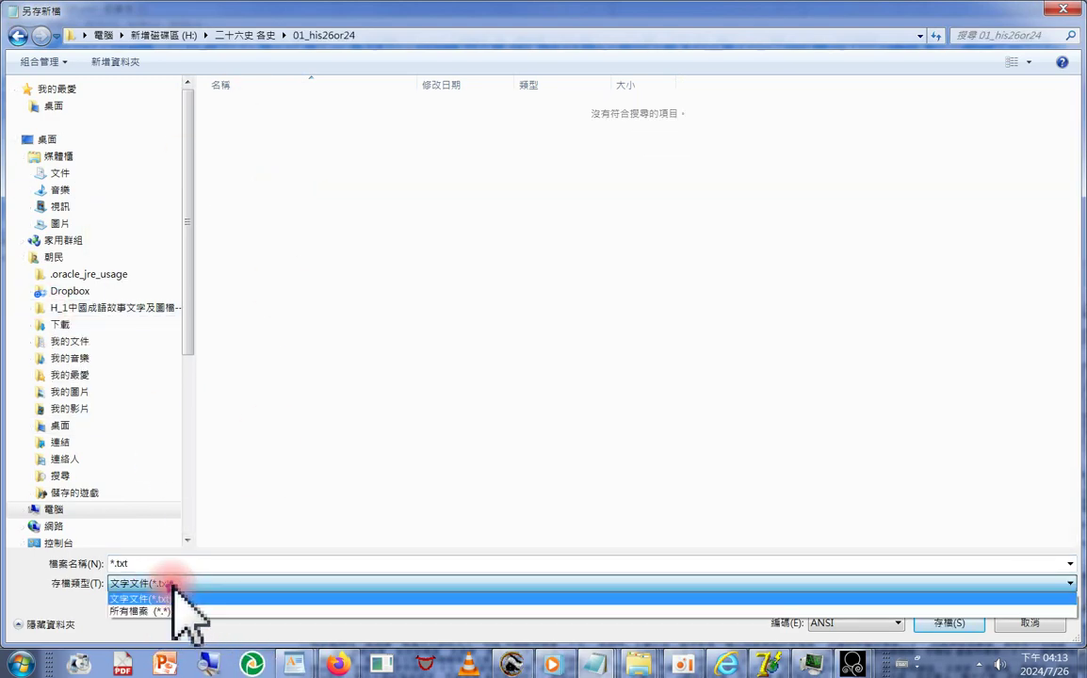
pyautogui.click(165, 610)
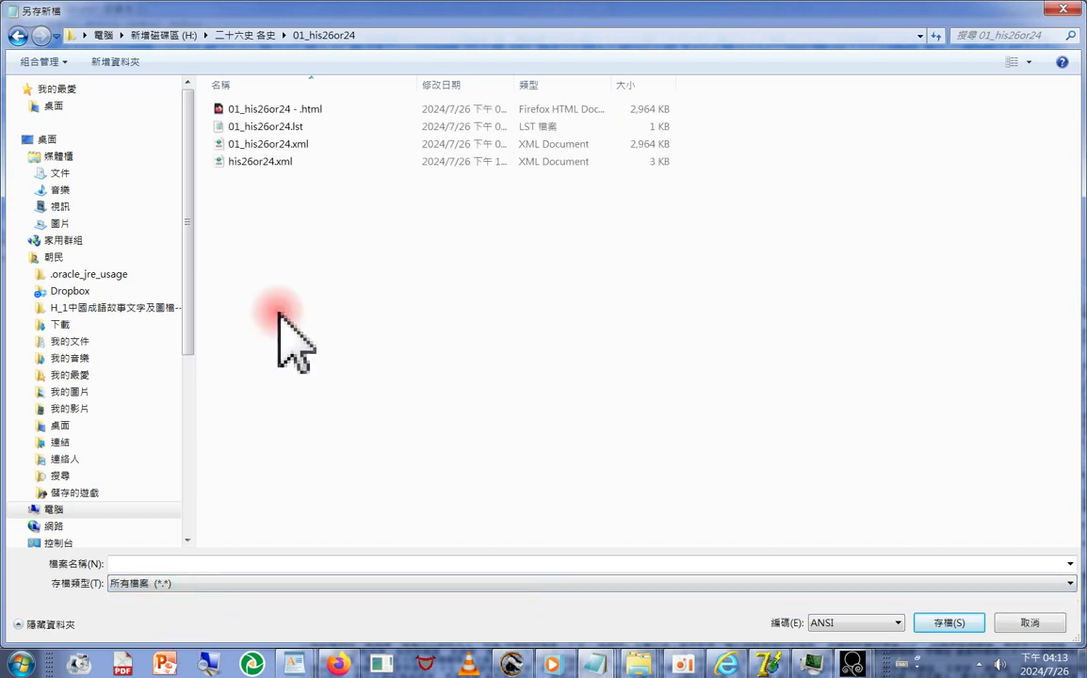
# Try to save the document as 01_his26or24 -p .html with ANSI encoding, and cancel the save.
pyautogui.click(303, 111)
pyautogui.click(188, 563)
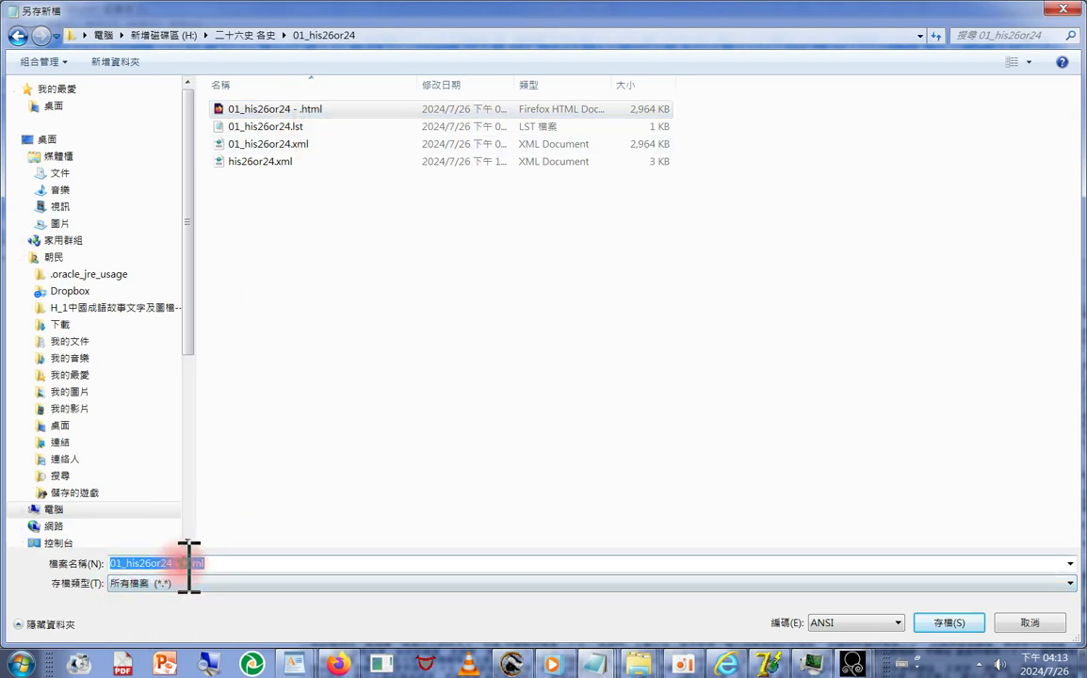
pyautogui.write('p')
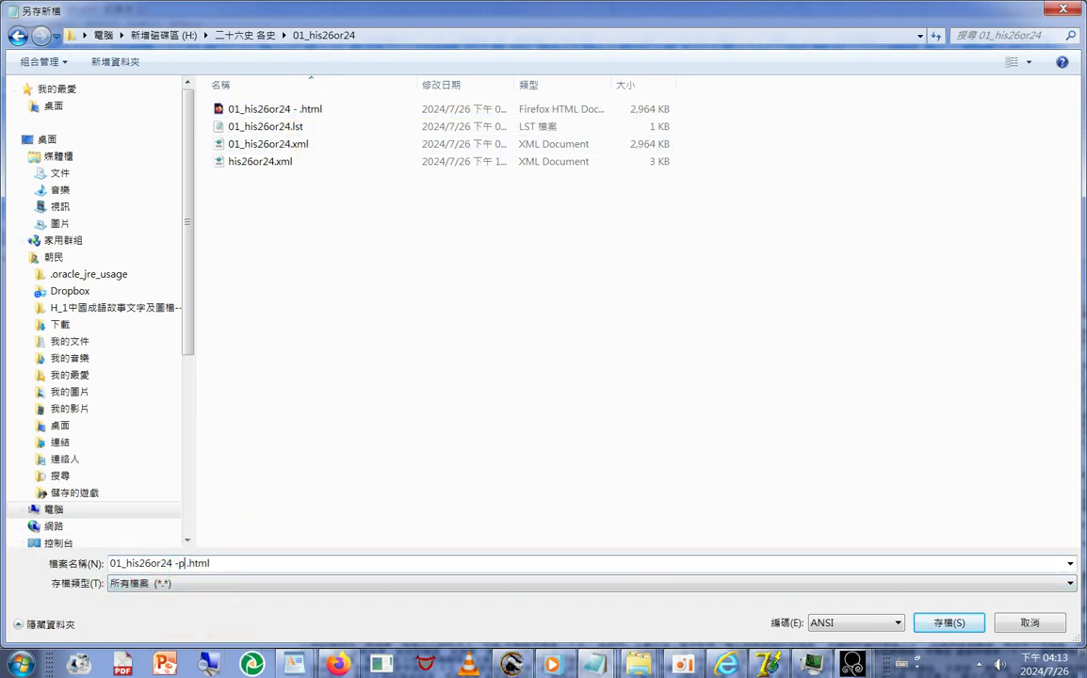
pyautogui.press('Return')
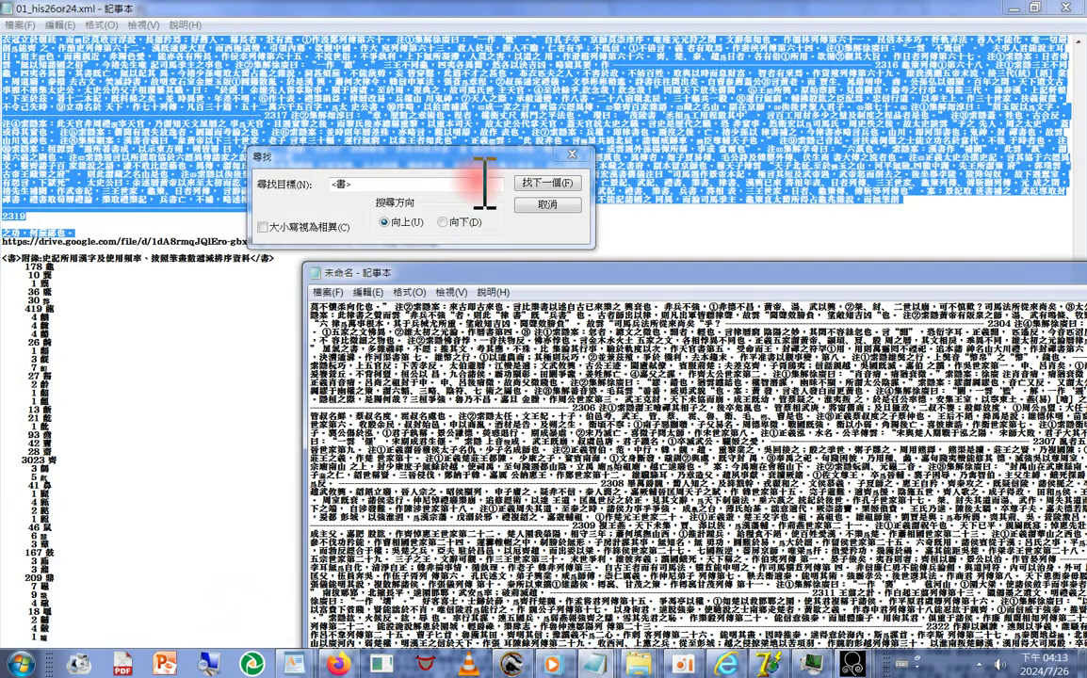
pyautogui.click(413, 222)
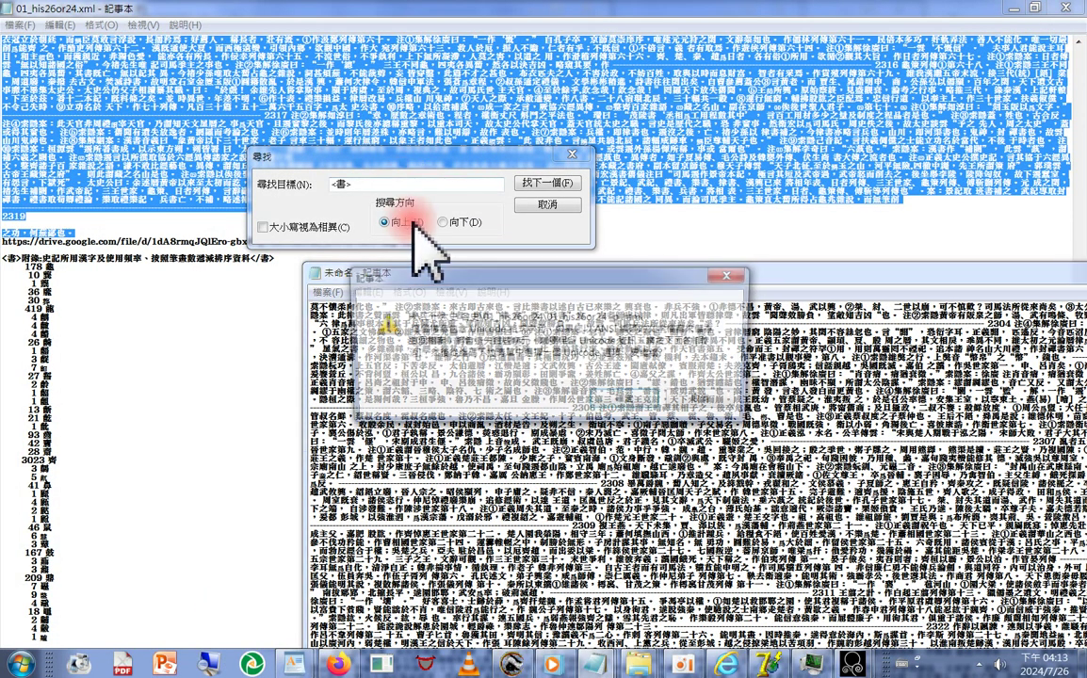
pyautogui.click(629, 405)
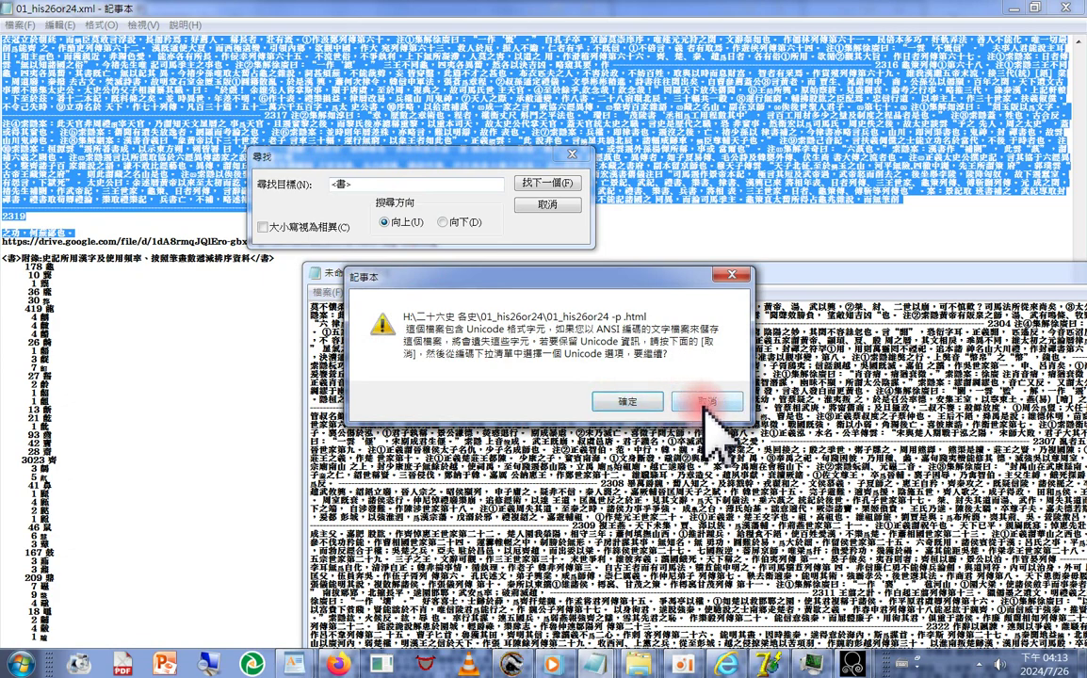
pyautogui.click(701, 407)
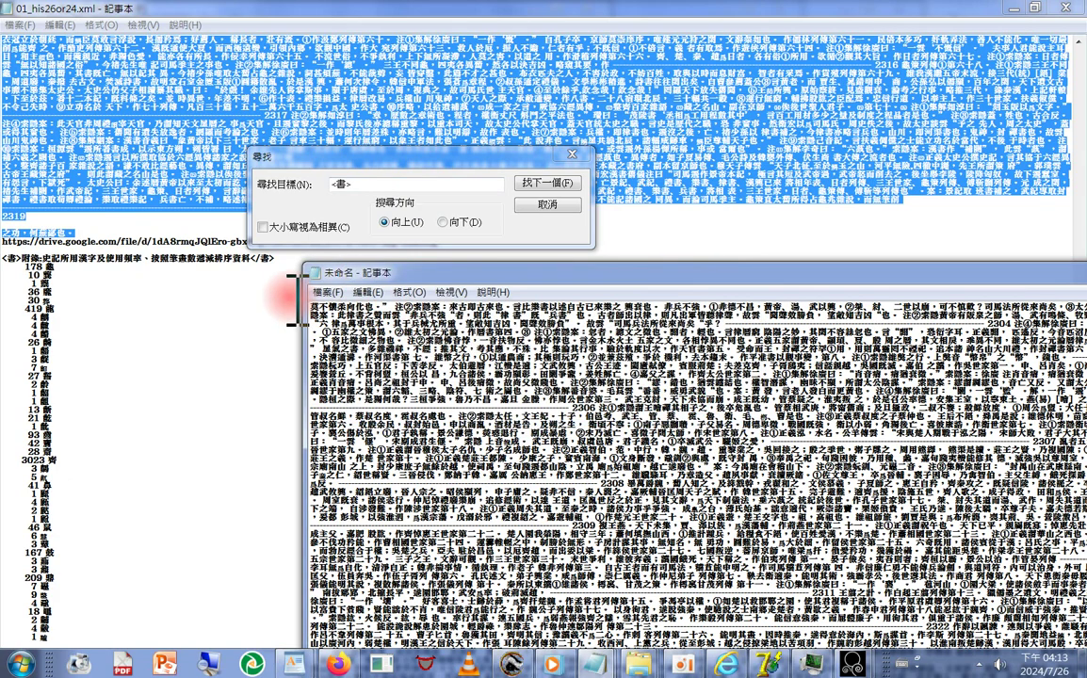
# Save the document as 01_his26or24 -p .html with Unicode encoding under all file types, and close the browser window showing his26or24.xml.
pyautogui.click(327, 282)
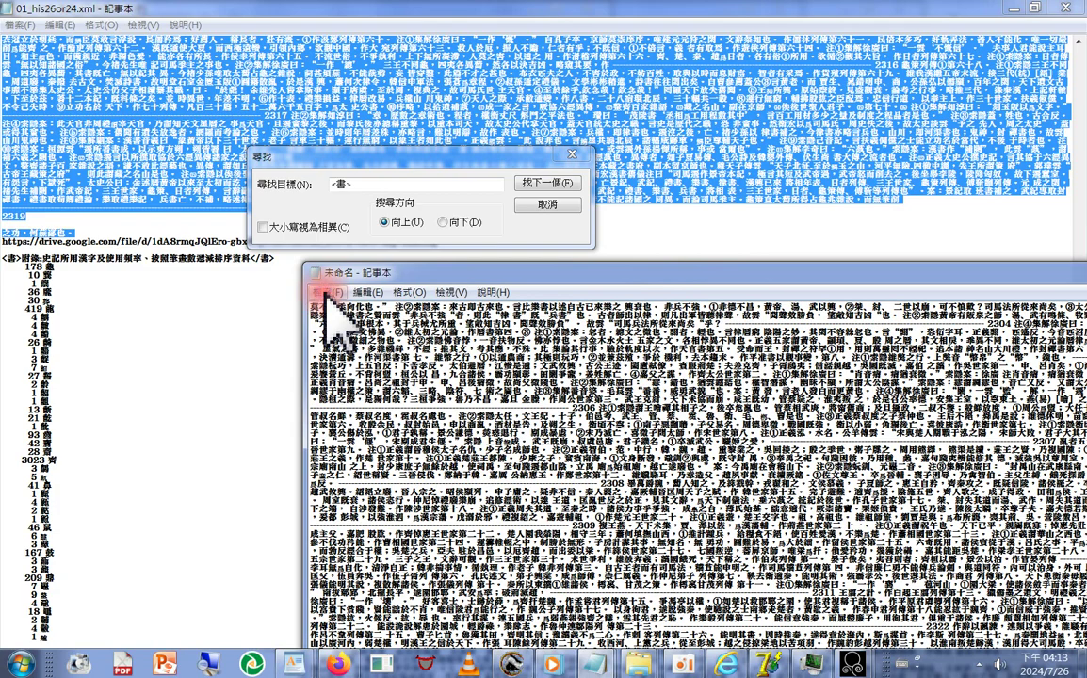
pyautogui.click(327, 292)
pyautogui.click(350, 371)
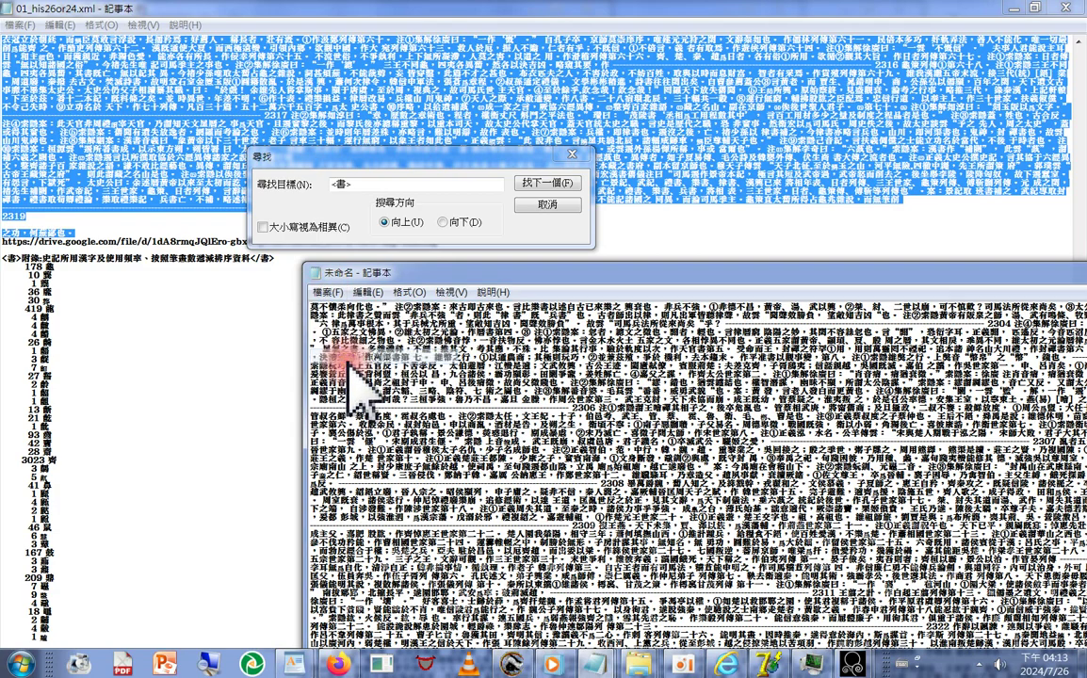
pyautogui.click(831, 623)
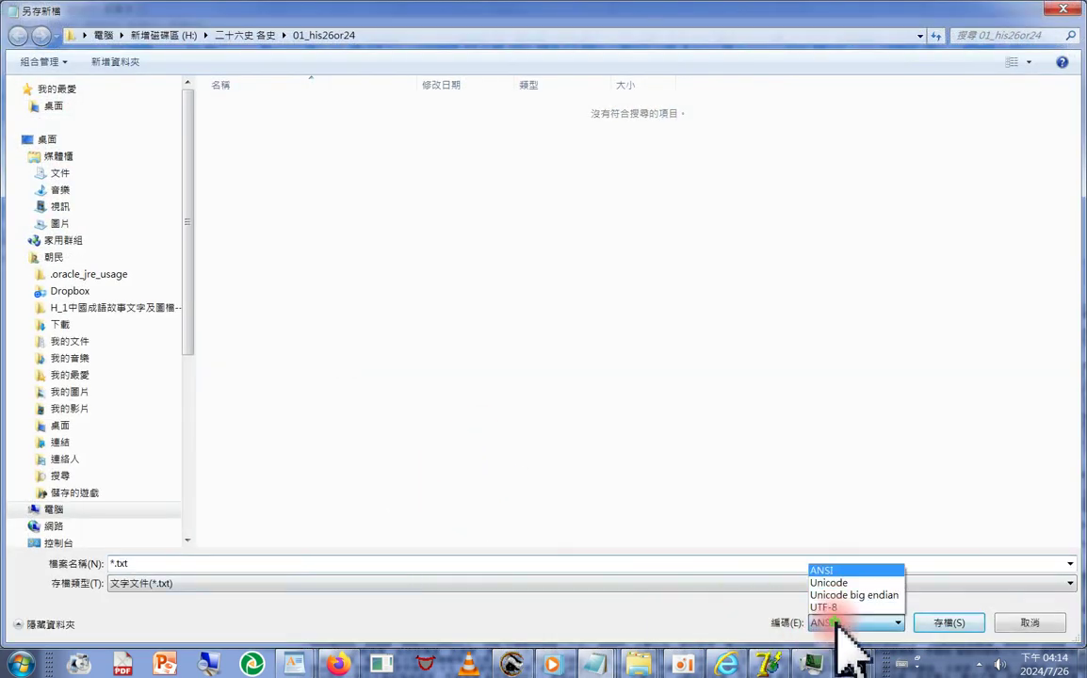
pyautogui.click(833, 582)
pyautogui.click(156, 583)
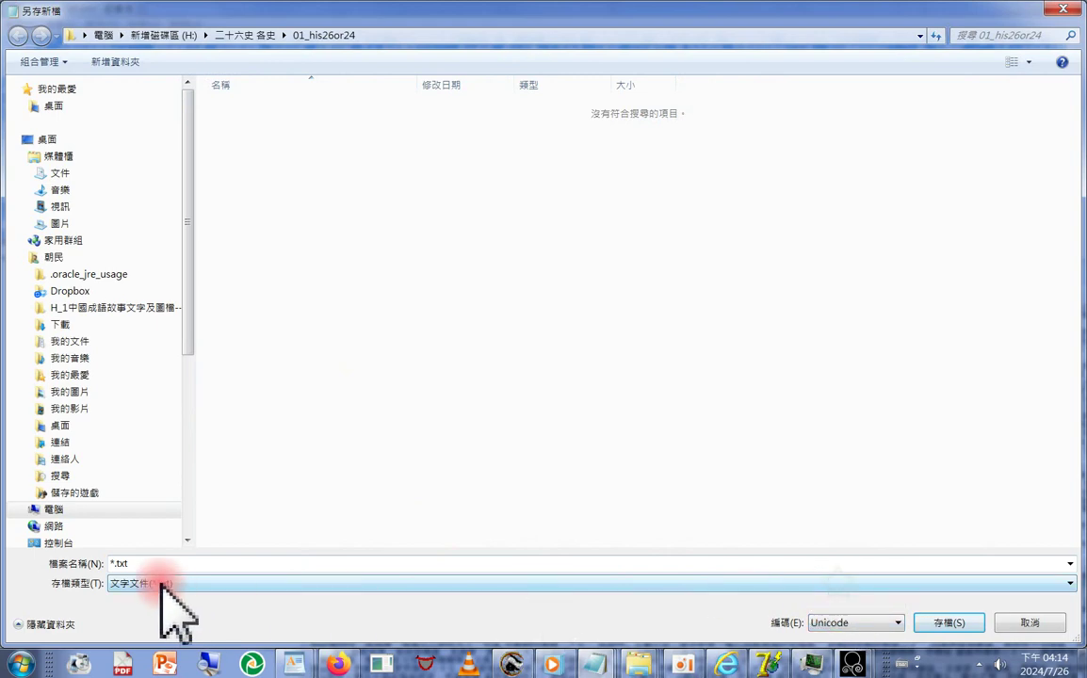
pyautogui.click(141, 596)
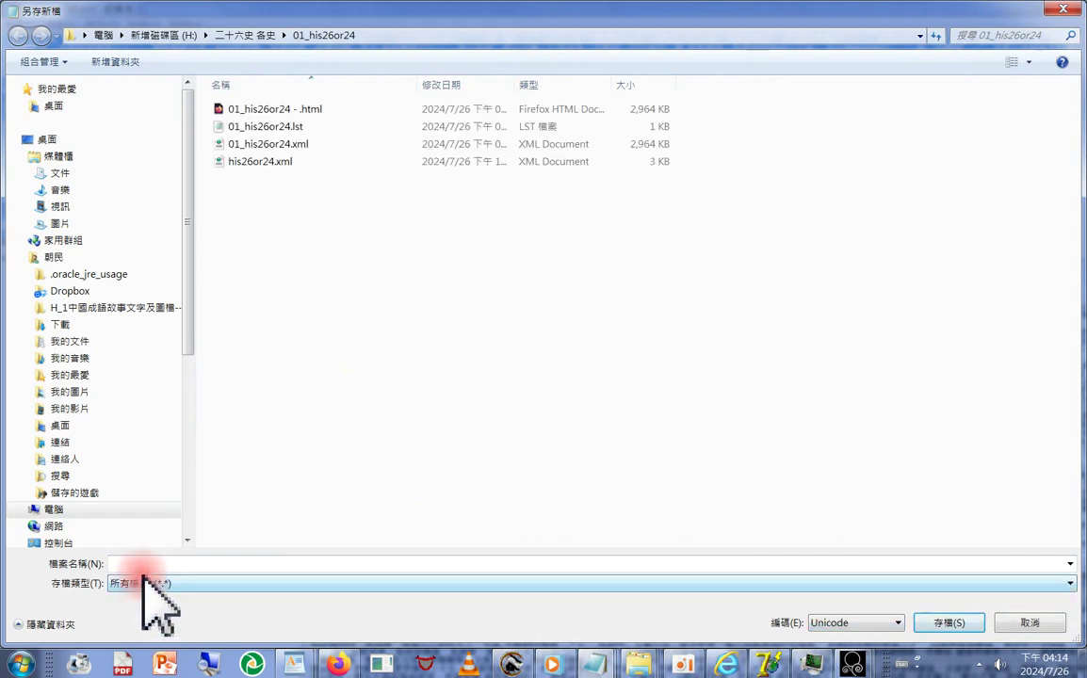
pyautogui.click(250, 111)
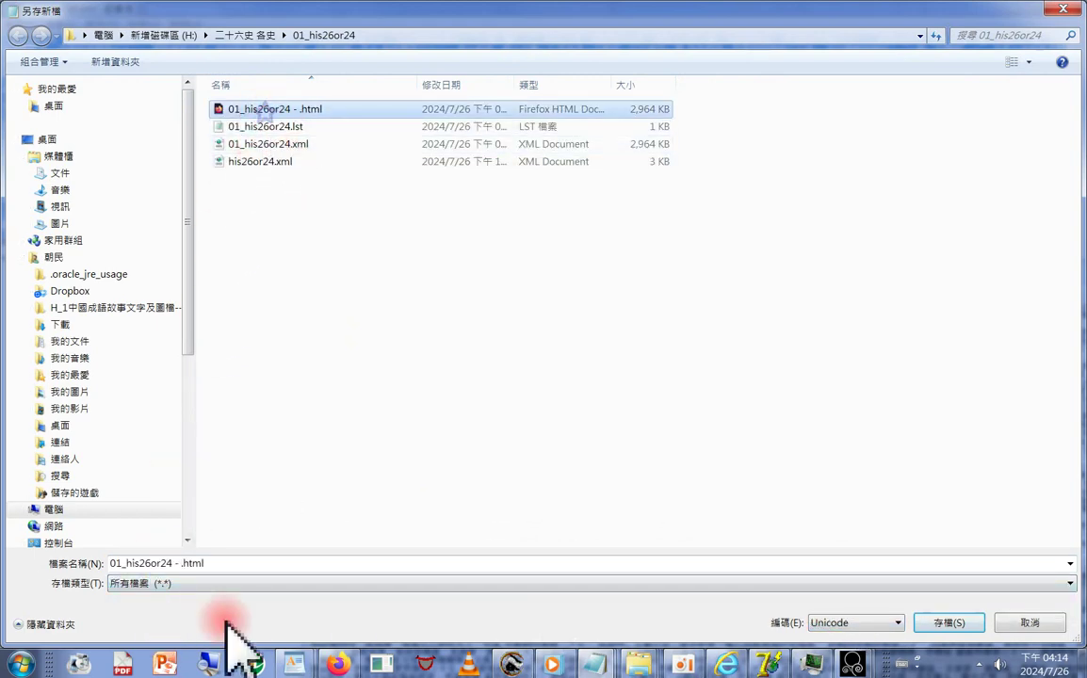
pyautogui.click(188, 563)
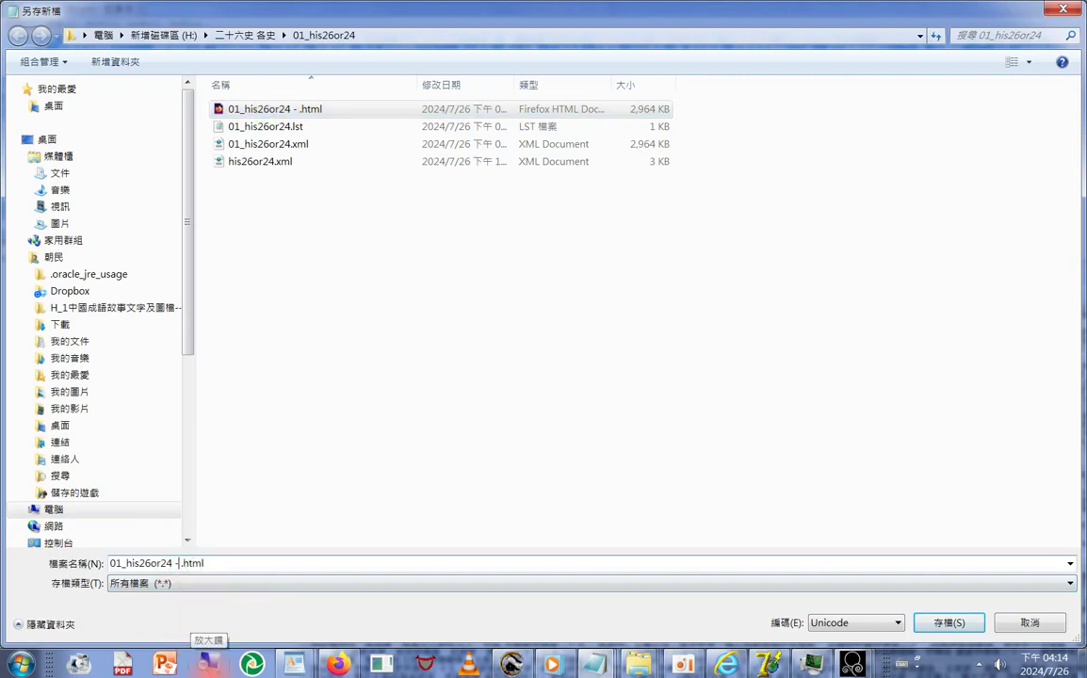
pyautogui.press('Return')
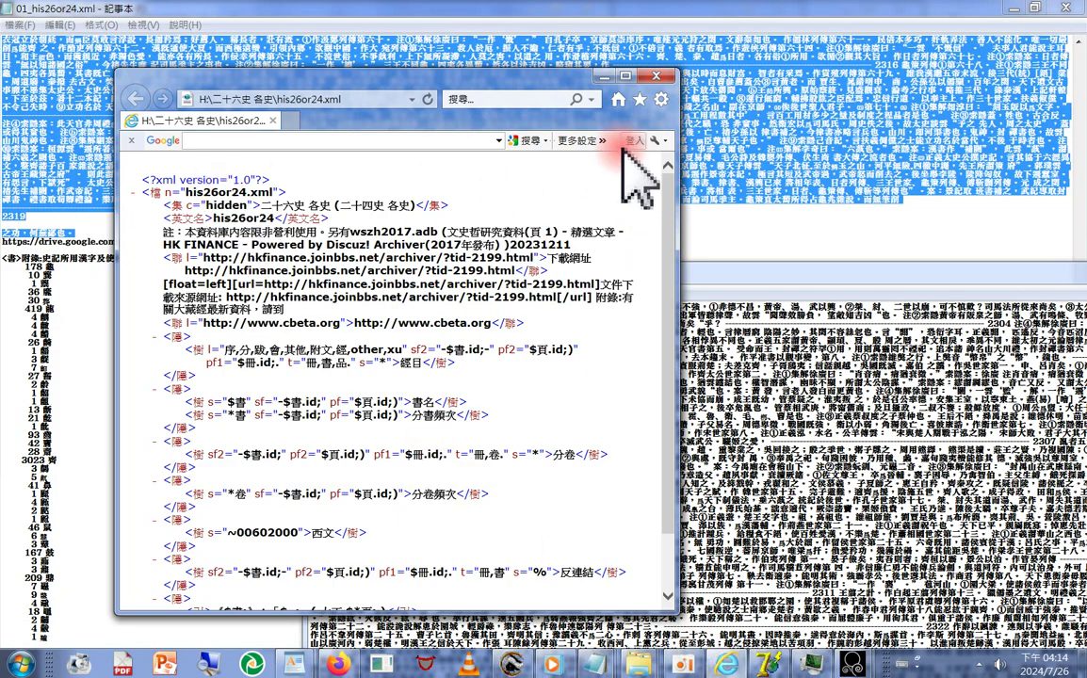
pyautogui.click(661, 76)
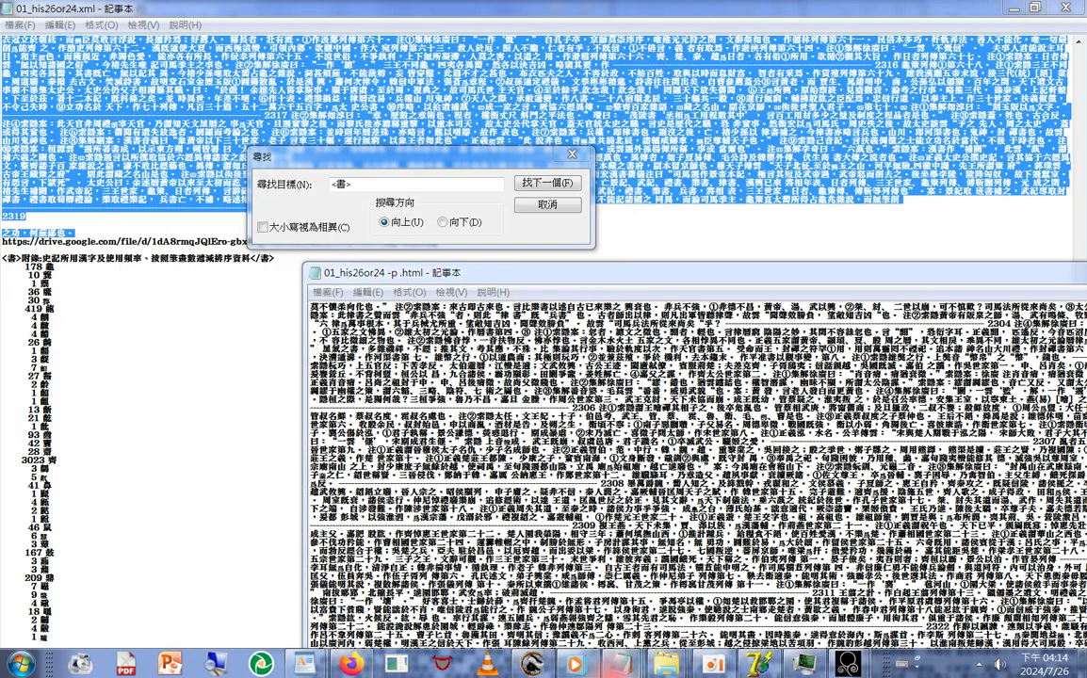
# View 01_his26or24 - .html from the H:\01_his26or24 folder in the browser, and close the browser window.
pyautogui.moveTo(662, 659)
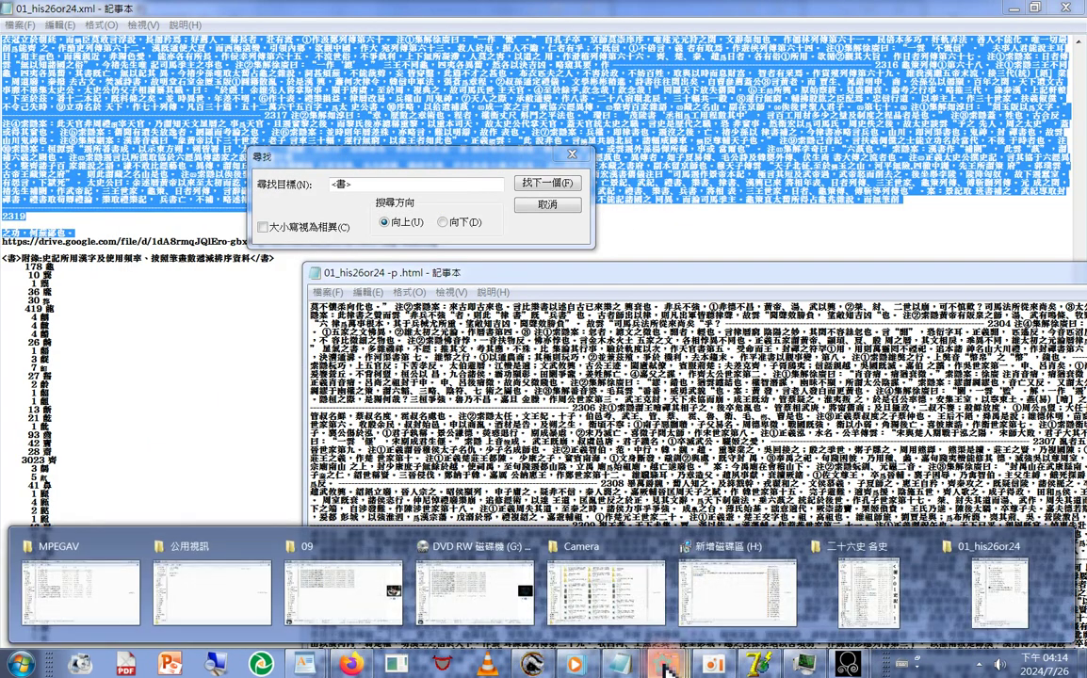
pyautogui.click(975, 607)
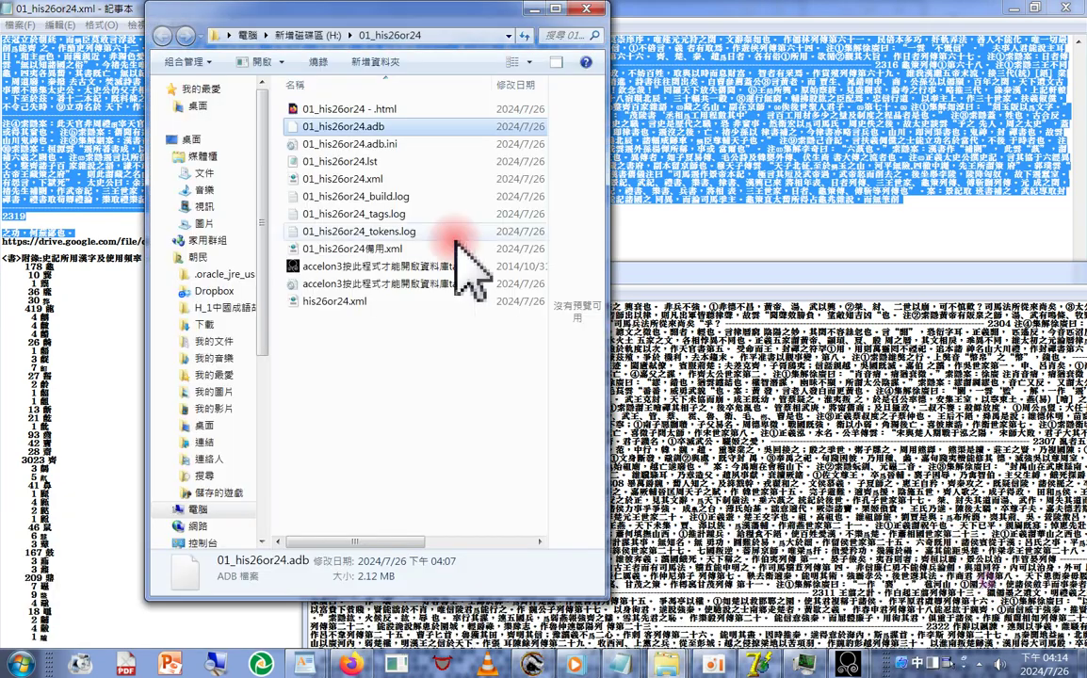
pyautogui.click(384, 109)
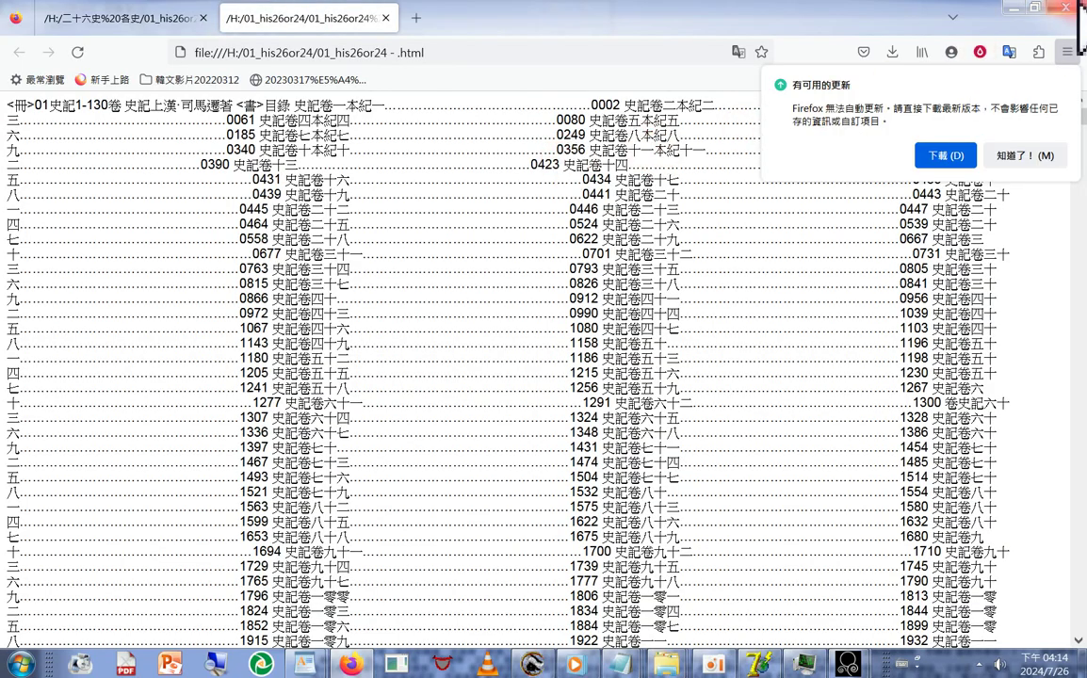
pyautogui.click(1072, 7)
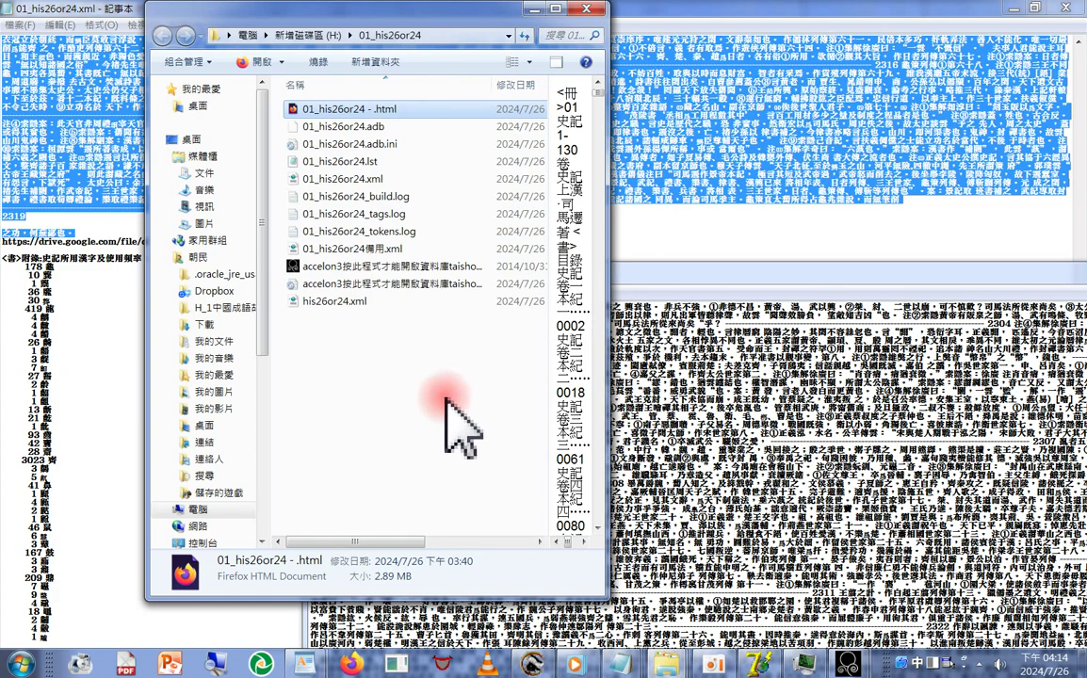
pyautogui.click(361, 375)
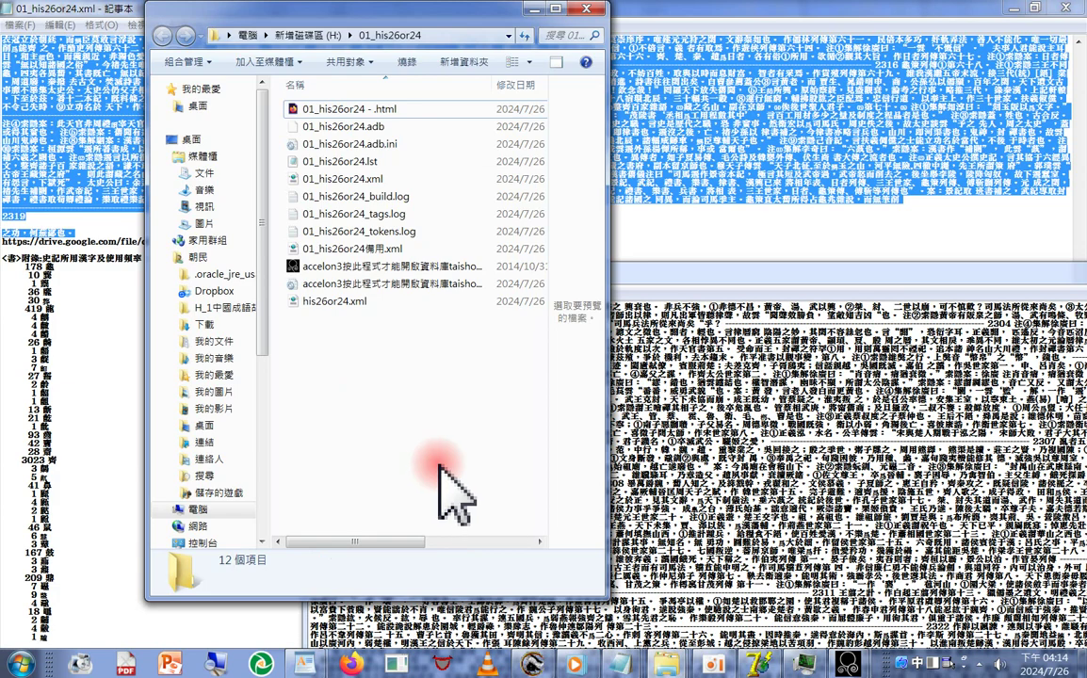
# Check in the save-as dialog which folder the 01_his26or24 -p .html document is stored in.
pyautogui.click(641, 612)
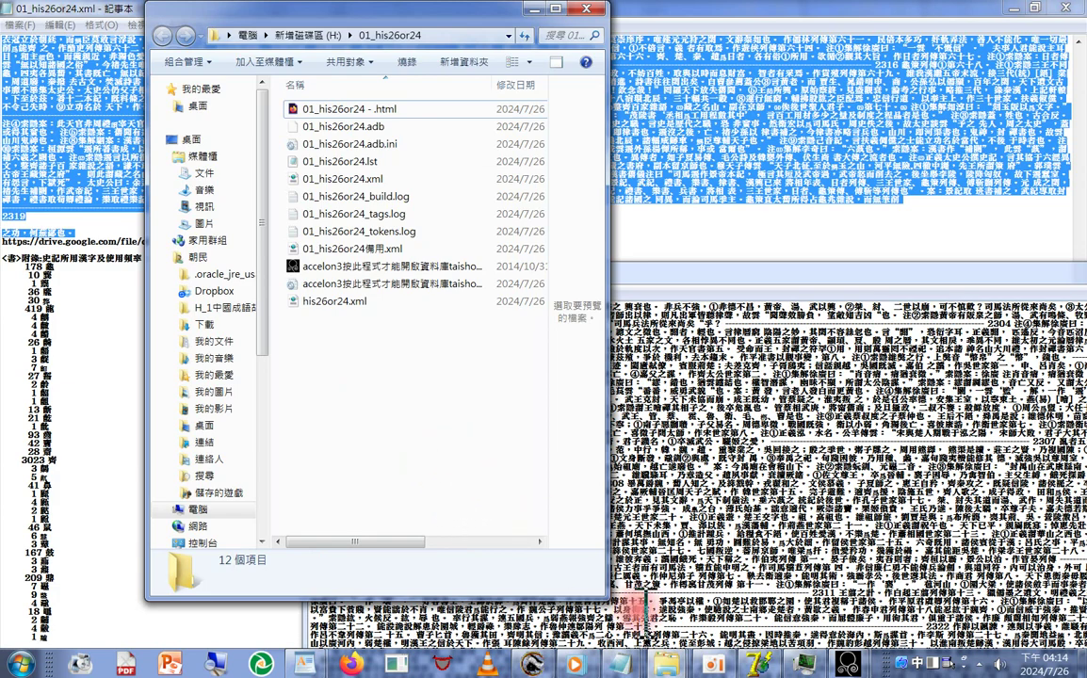
pyautogui.moveTo(637, 666)
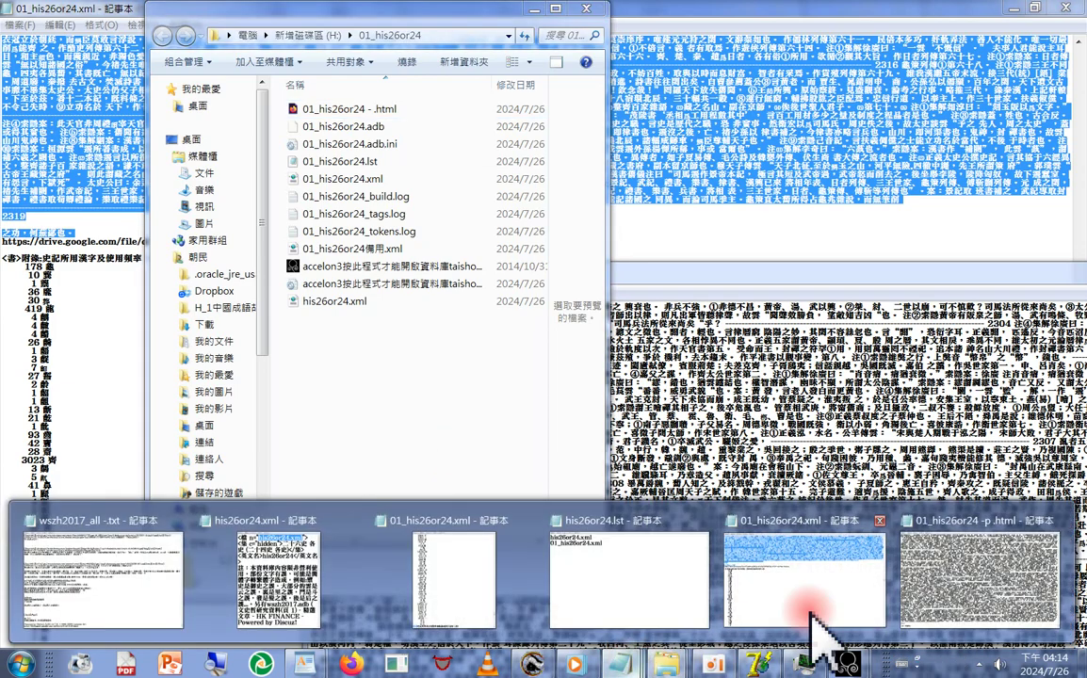
pyautogui.click(953, 602)
pyautogui.click(327, 293)
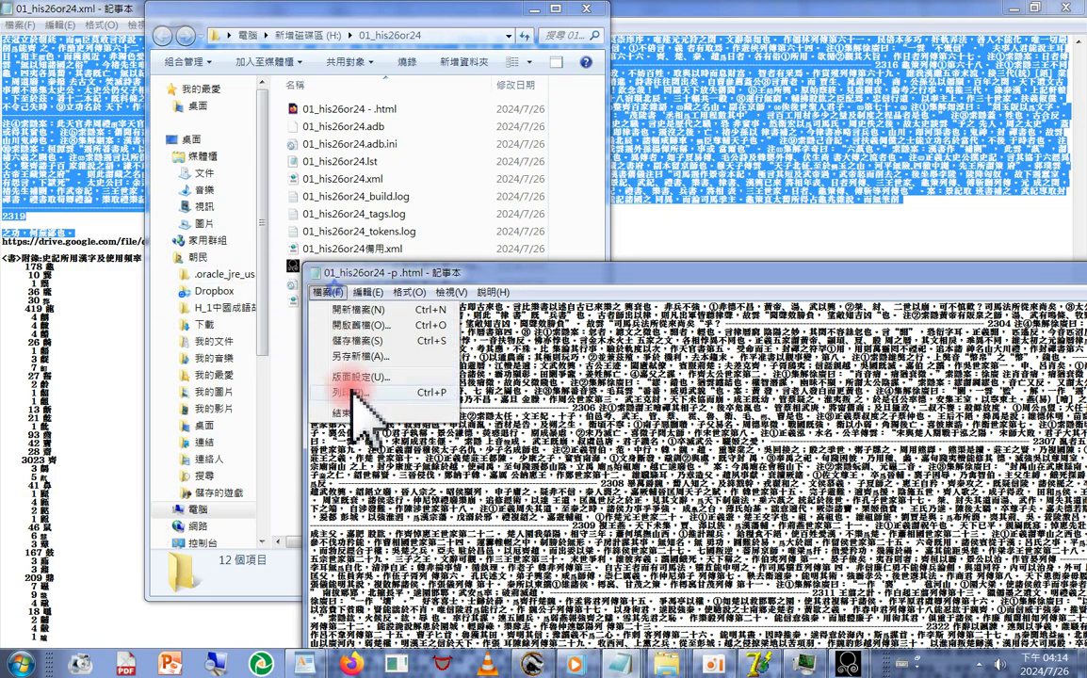
pyautogui.click(341, 348)
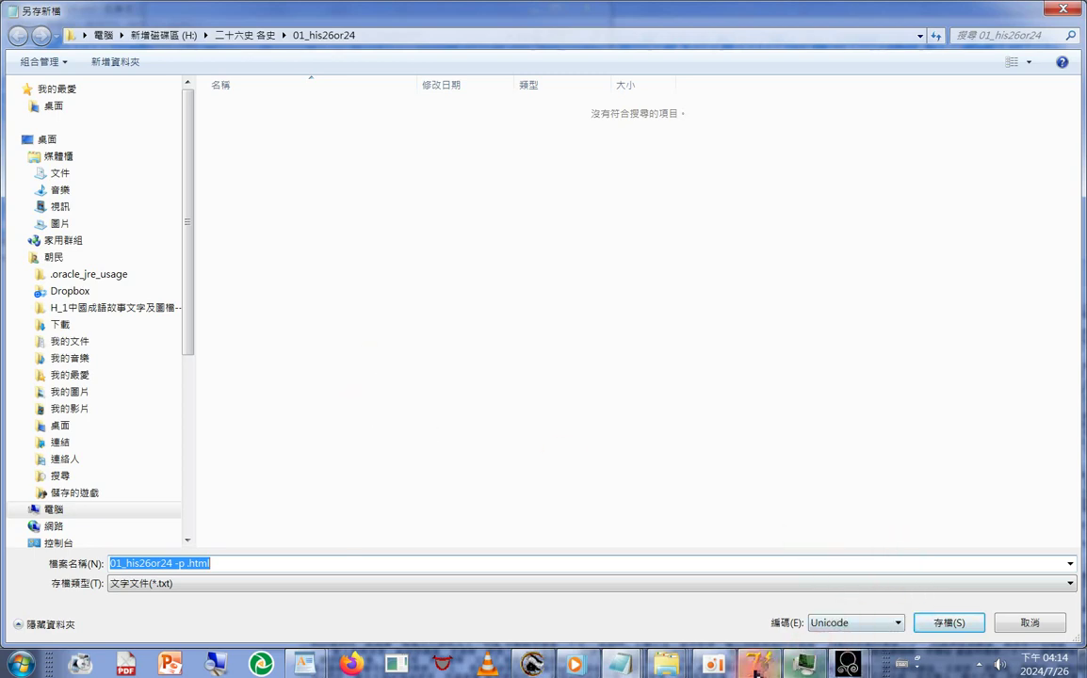
# Copy the file 01_his26or24 -p .html from the 01_his26or24 subfolder of H:\二十六史 各史.
pyautogui.moveTo(684, 670)
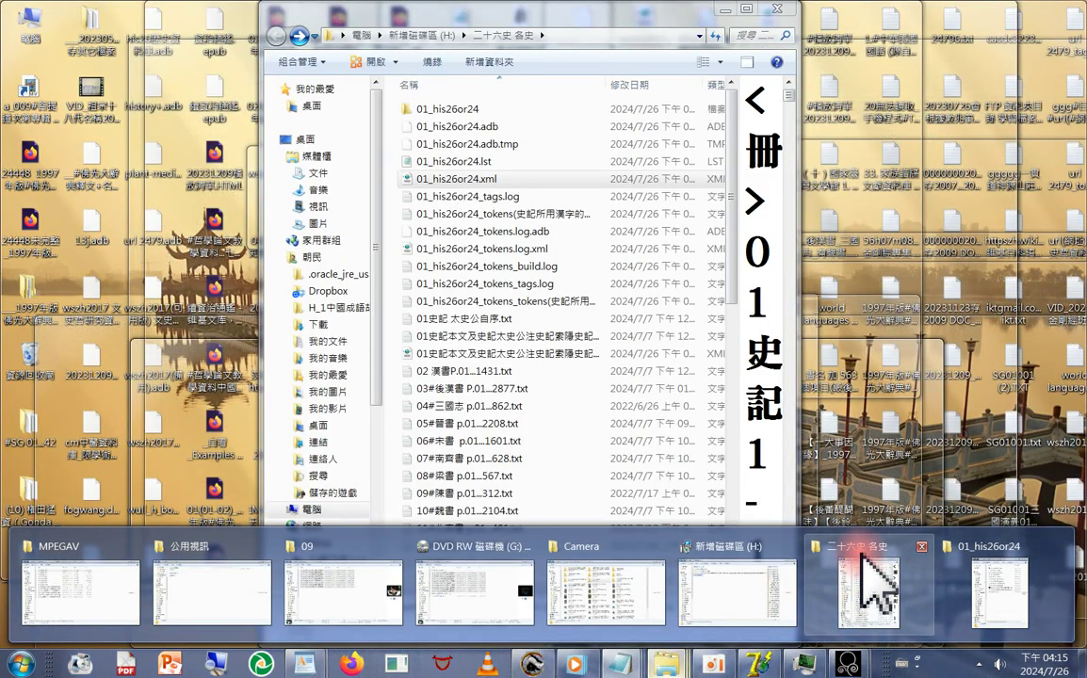
pyautogui.click(865, 576)
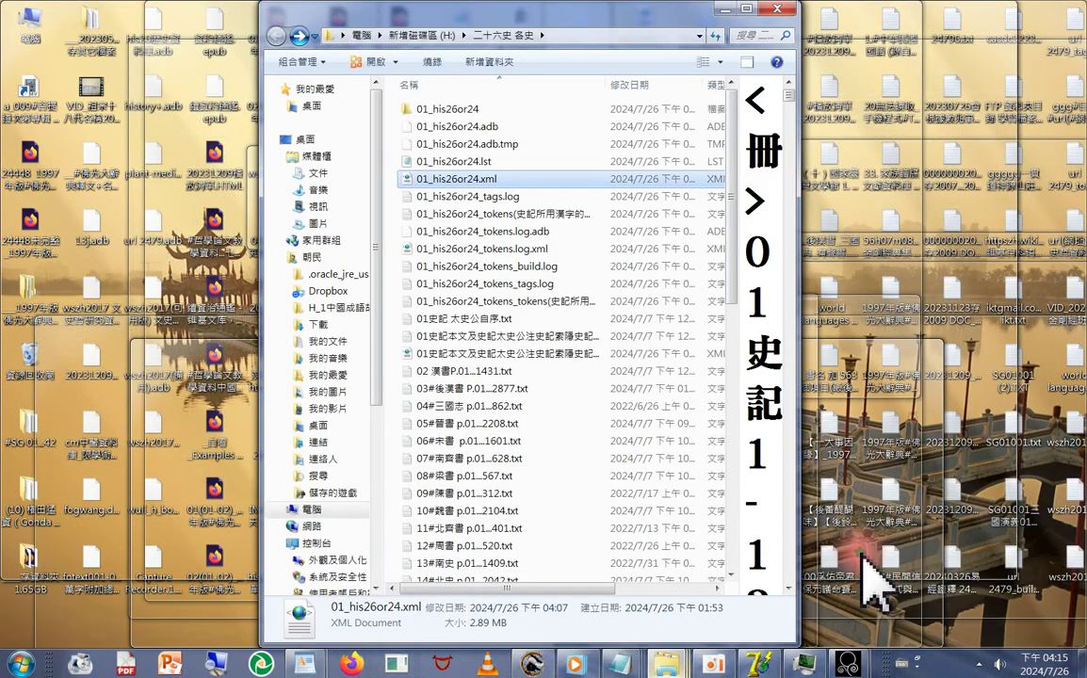
pyautogui.click(452, 110)
pyautogui.doubleClick(459, 111)
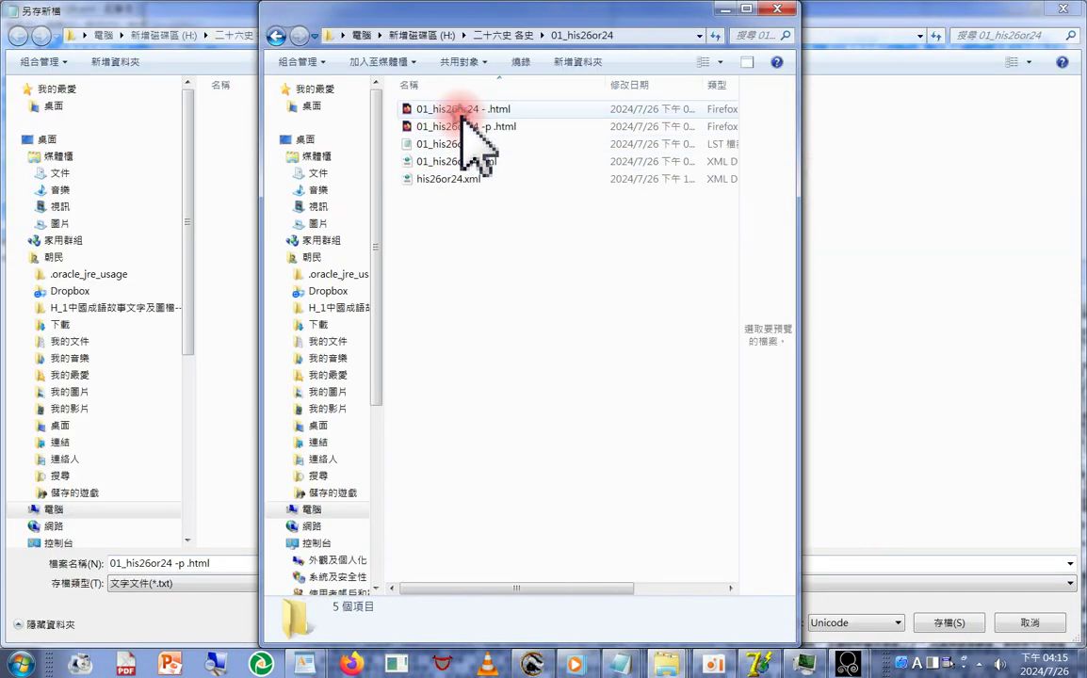
pyautogui.rightClick(476, 127)
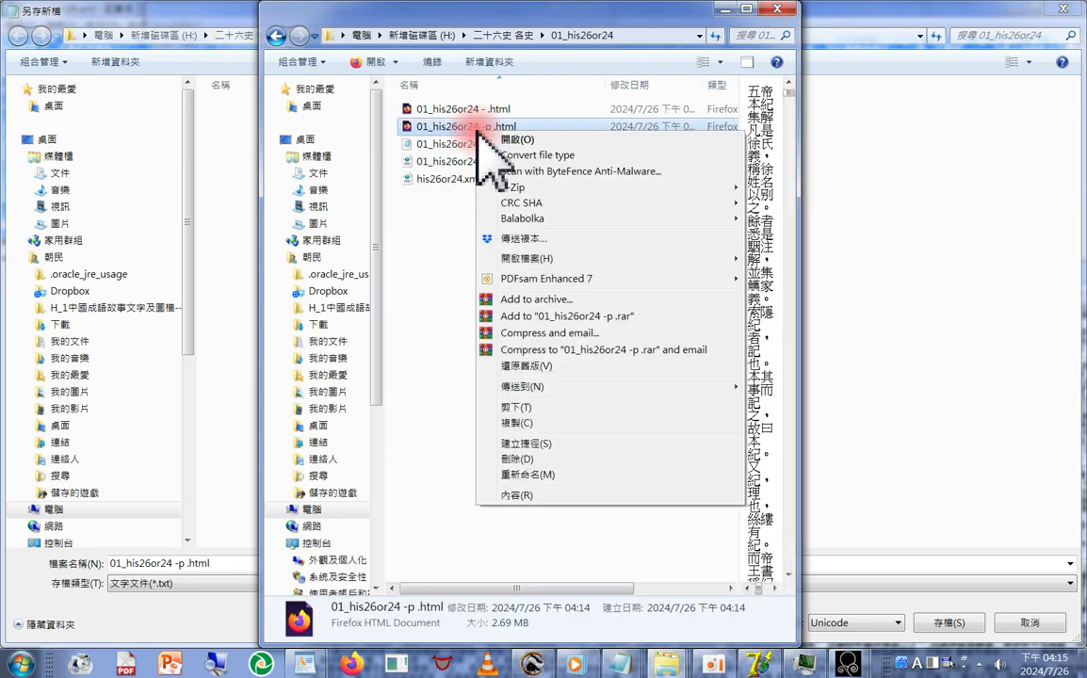
pyautogui.click(520, 424)
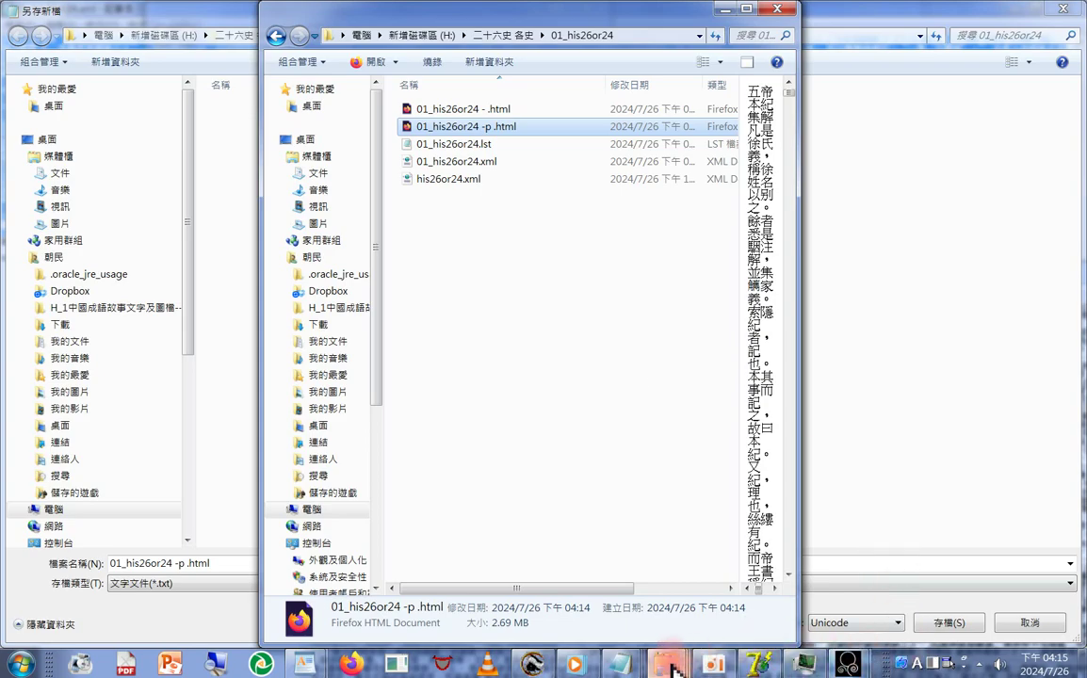
# Paste the copied file into the H:\01_his26or24 folder and open it in the browser.
pyautogui.moveTo(672, 667)
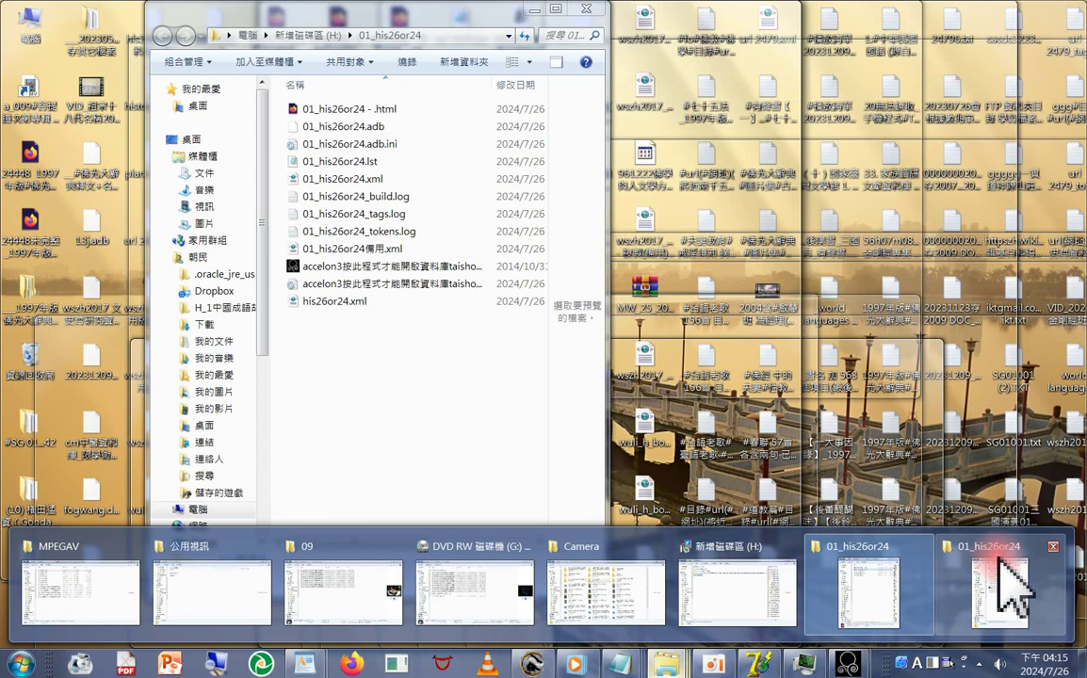
pyautogui.click(1000, 565)
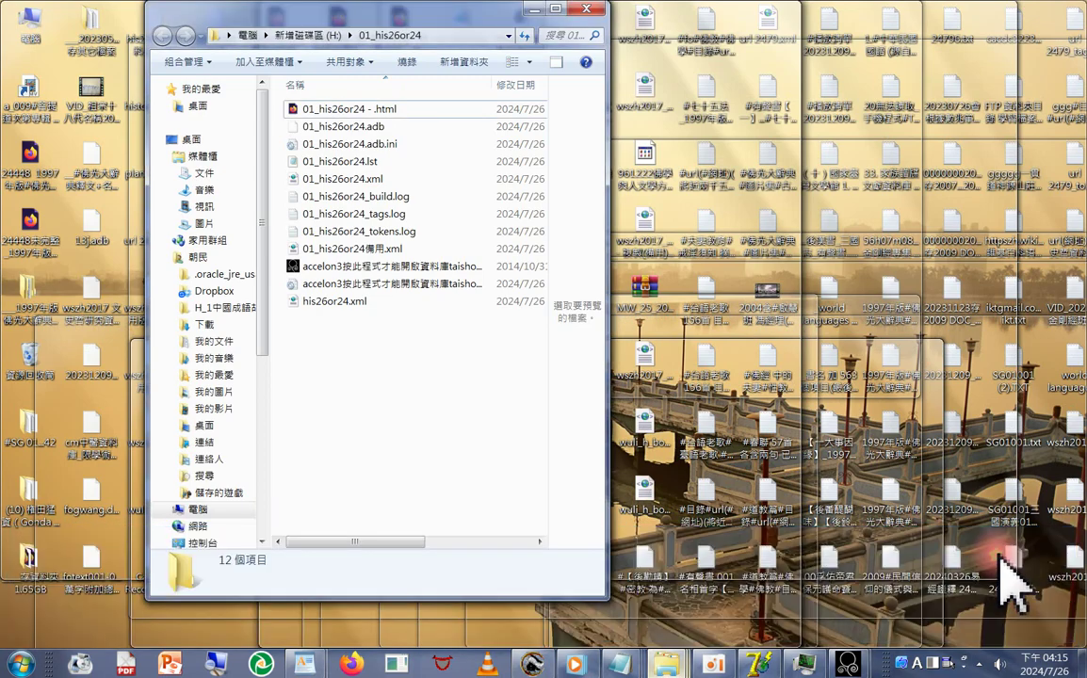
pyautogui.rightClick(353, 366)
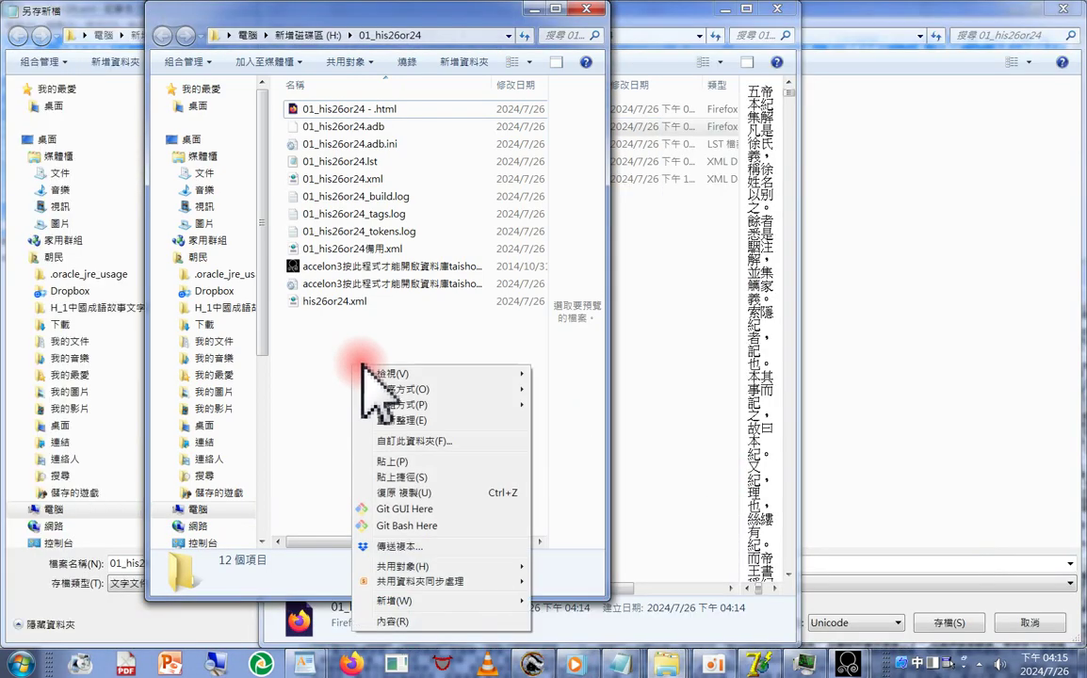
pyautogui.click(419, 462)
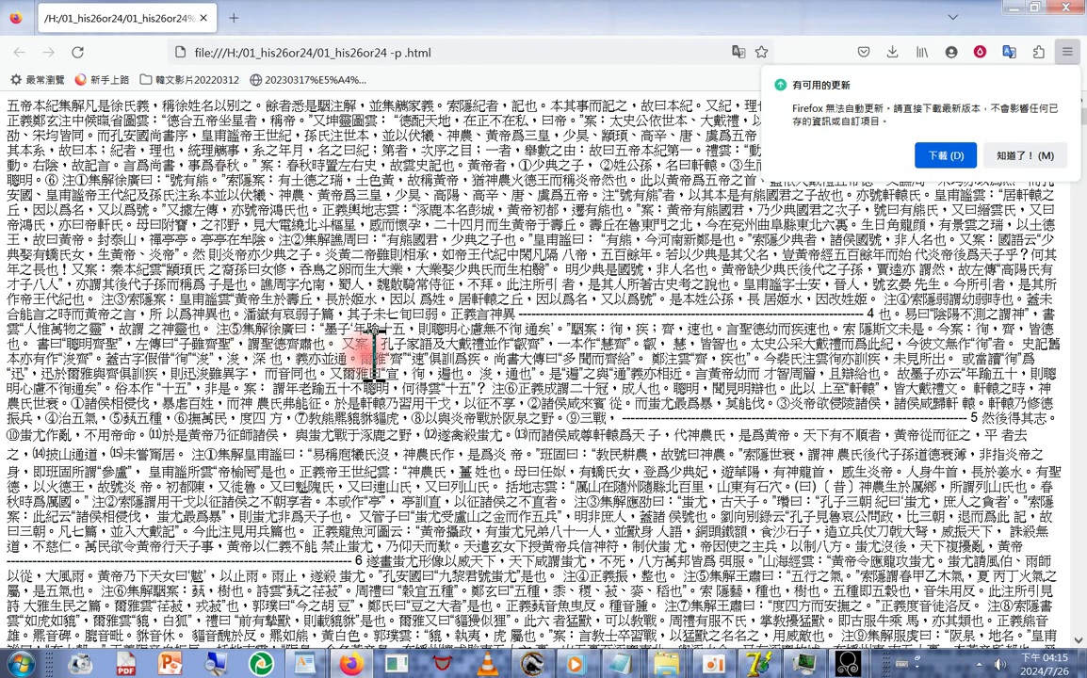
# Copy the entire text of 01_his26or24 -p .html from the browser page.
pyautogui.hotkey('ctrl', 'a')
pyautogui.rightClick(235, 275)
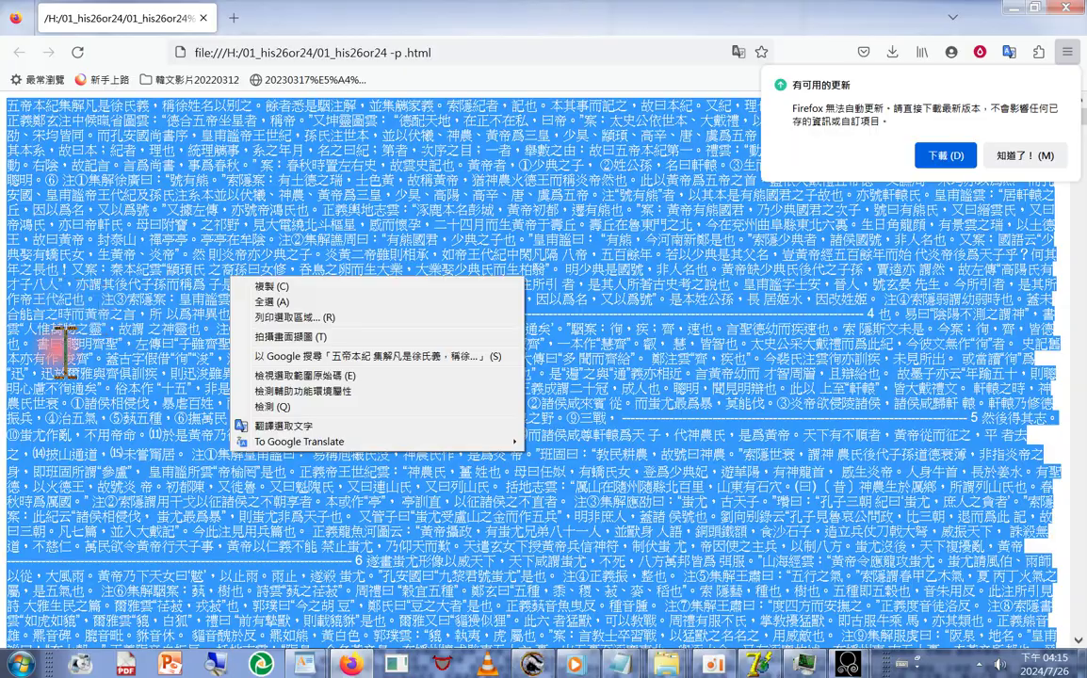
pyautogui.click(264, 287)
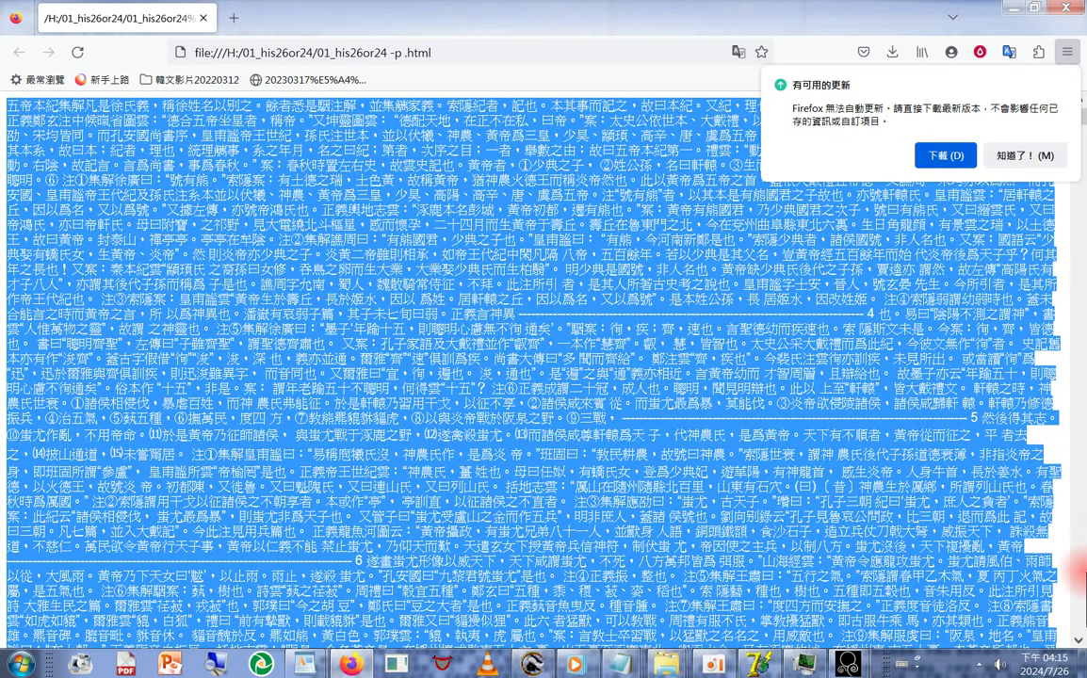
# Look through the selected 史記 text on the browser page down to its end.
pyautogui.scroll(-5, 1073, 565)
pyautogui.scroll(-15, 1081, 612)
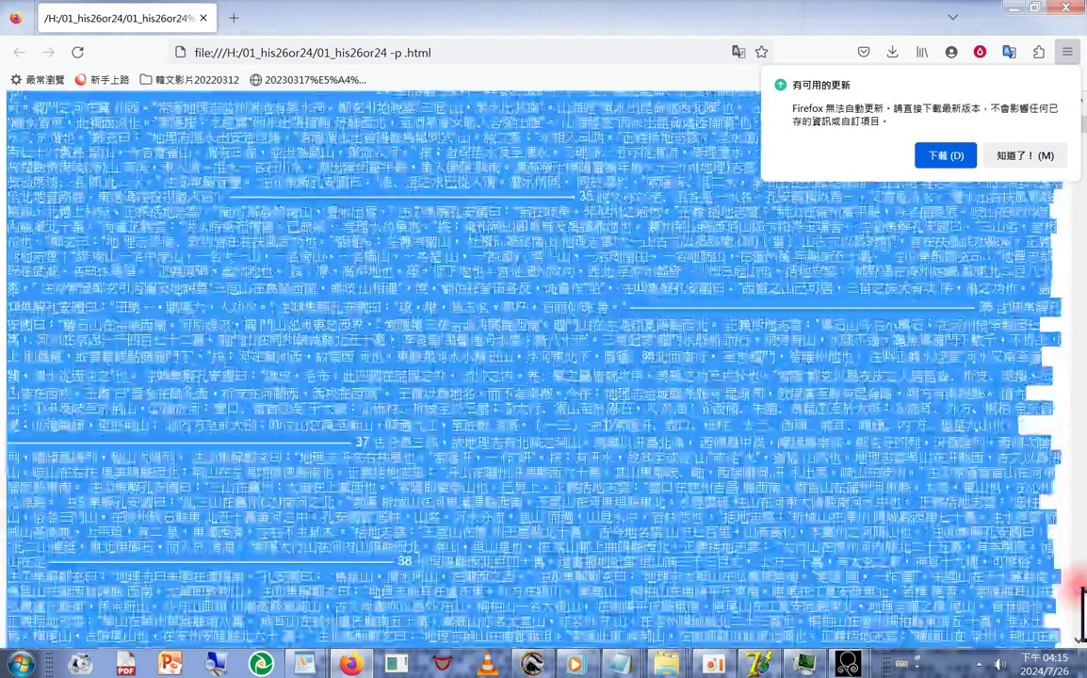
pyautogui.scroll(-15, 1081, 612)
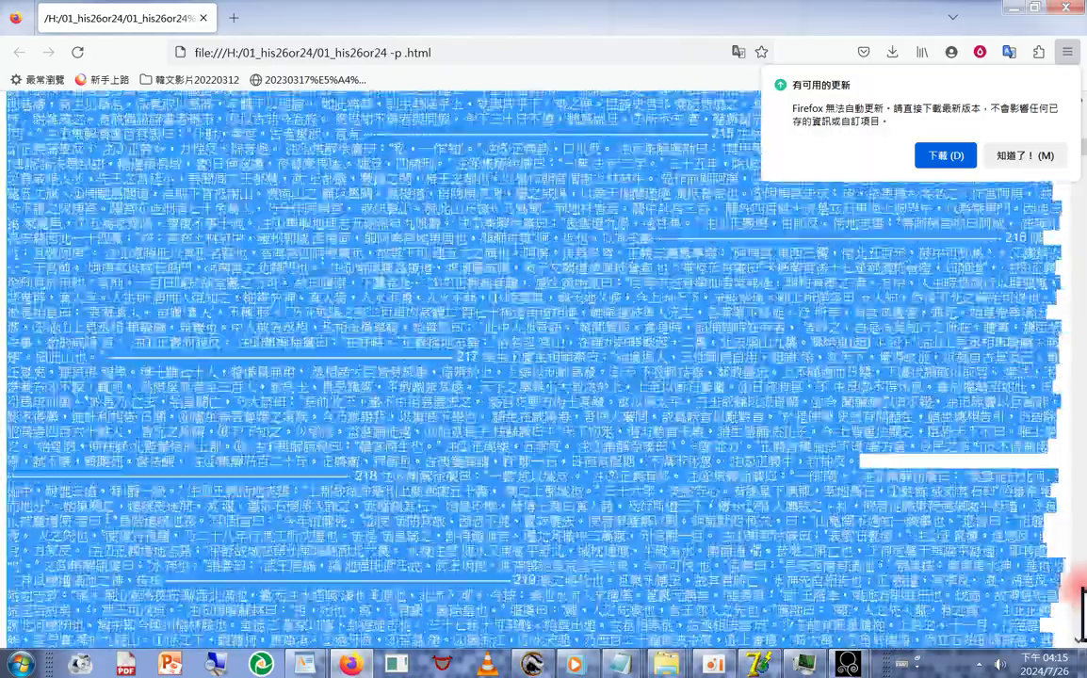
pyautogui.scroll(-15, 1081, 612)
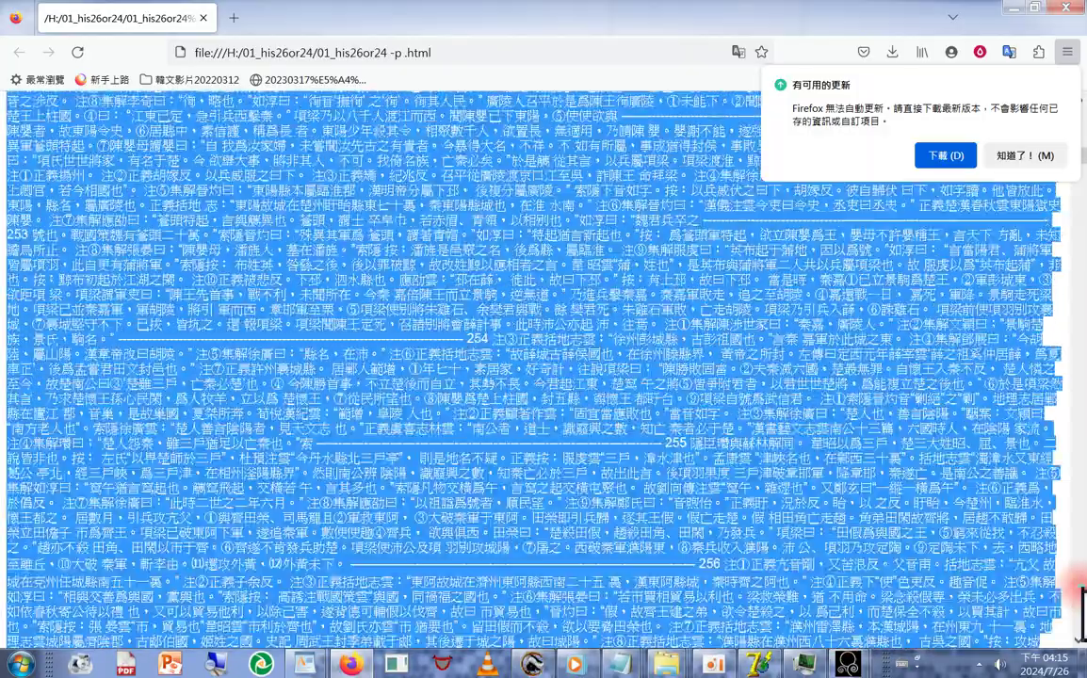
pyautogui.scroll(-20, 1081, 612)
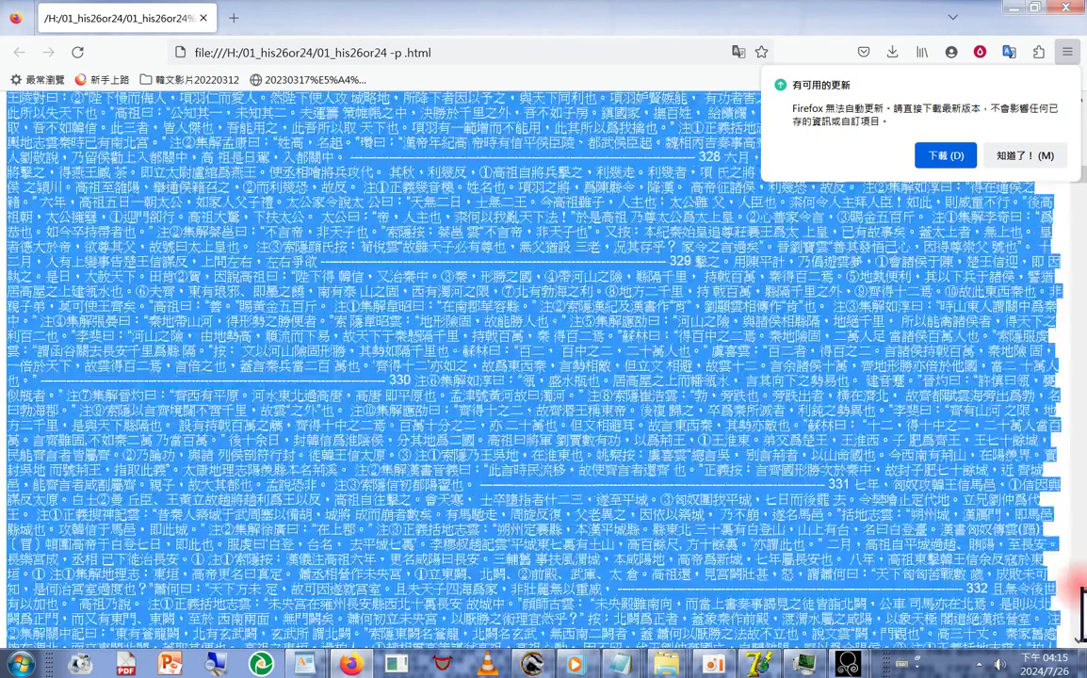
pyautogui.scroll(-15, 1081, 612)
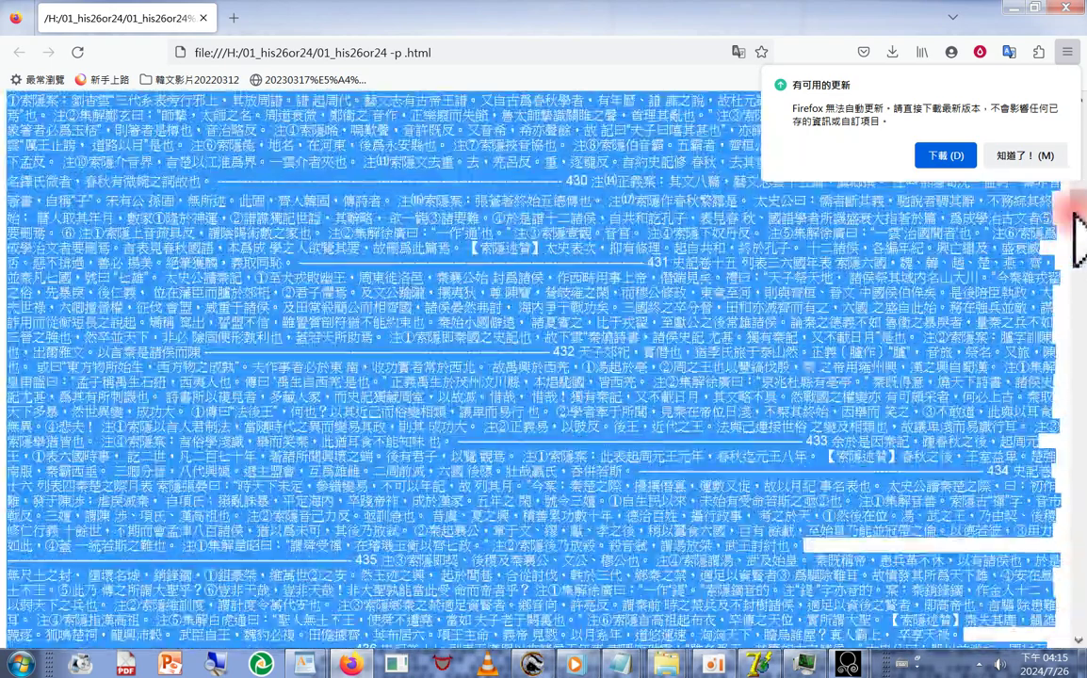
pyautogui.moveTo(1079, 221); pyautogui.dragTo(1081, 631)
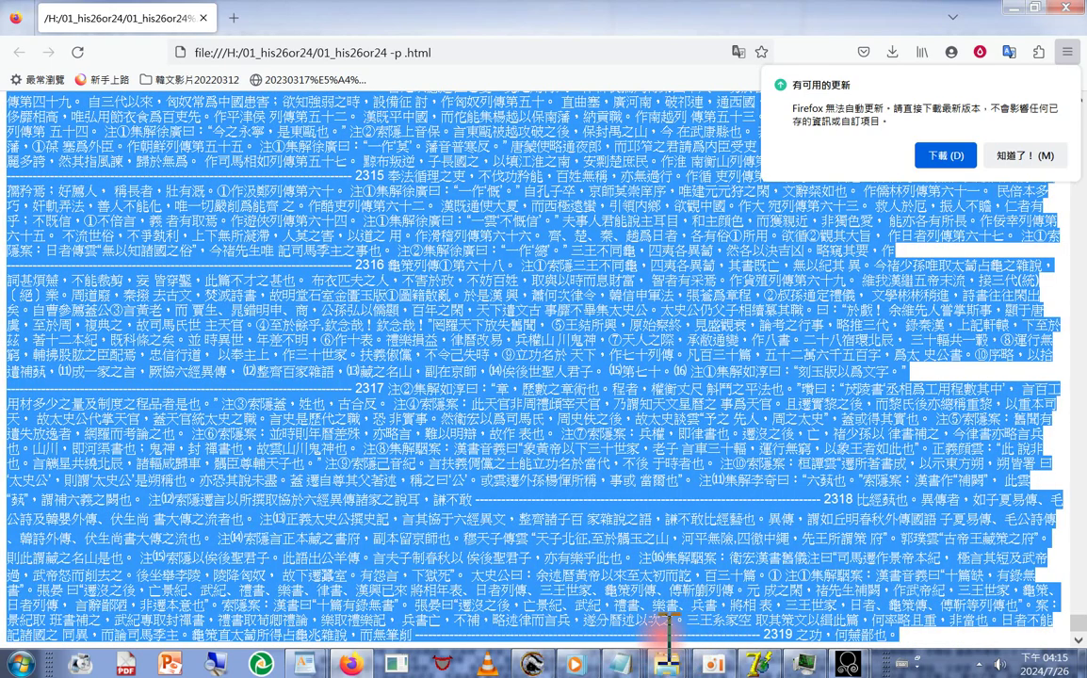
# Replace the selected body text in 01_his26or24.xml with the text copied from the browser page.
pyautogui.moveTo(667, 662)
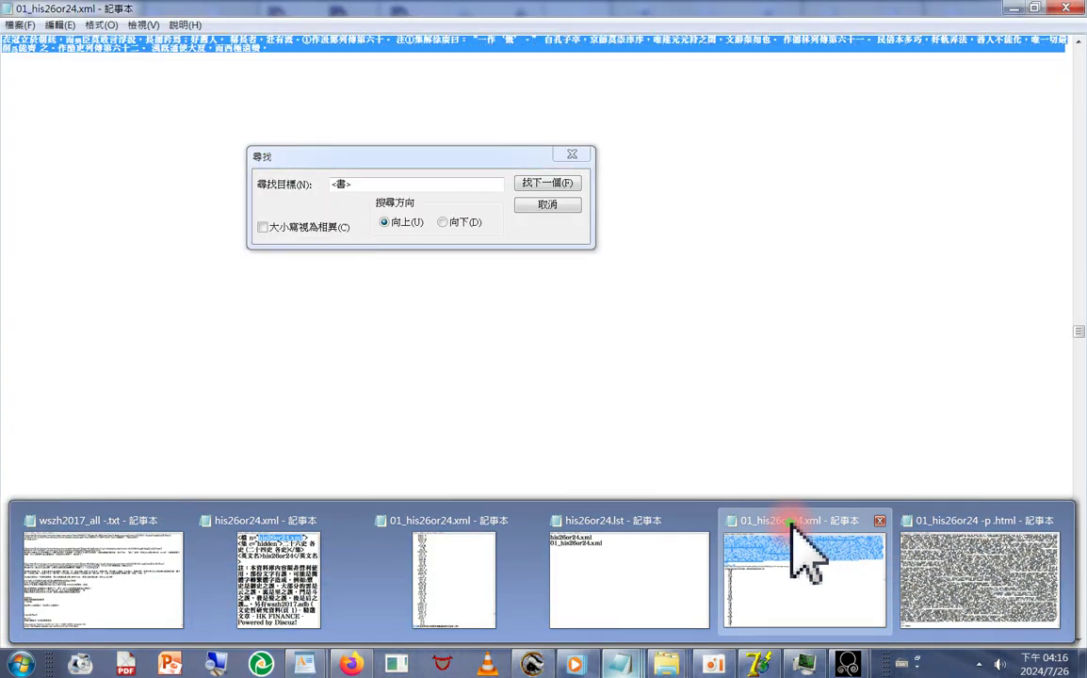
pyautogui.click(792, 532)
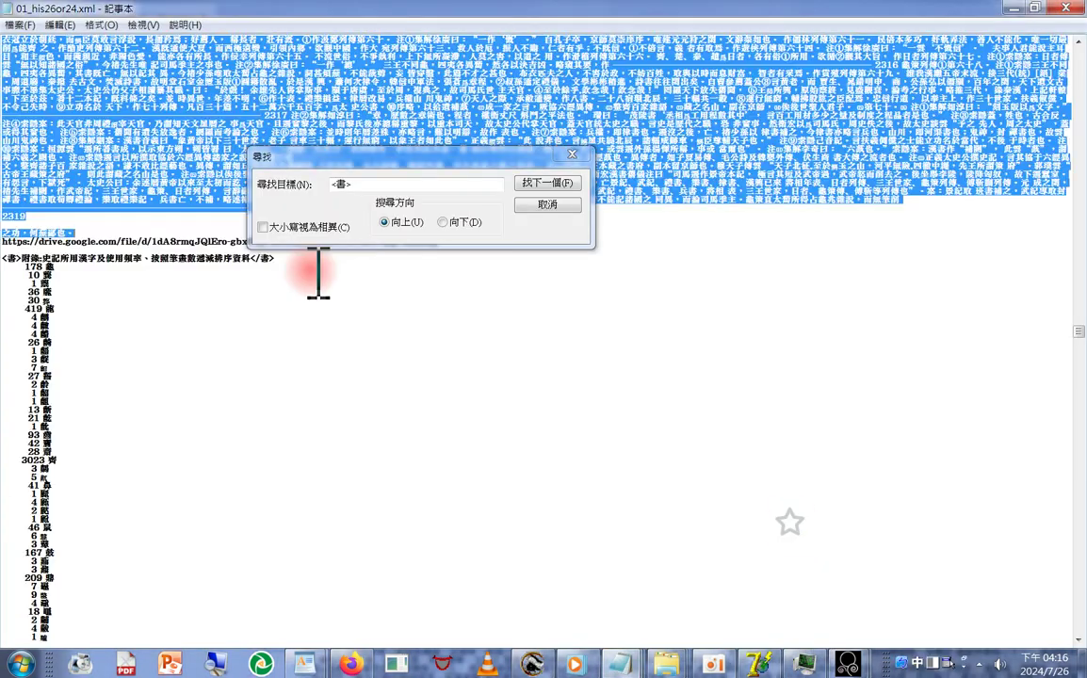
pyautogui.rightClick(126, 98)
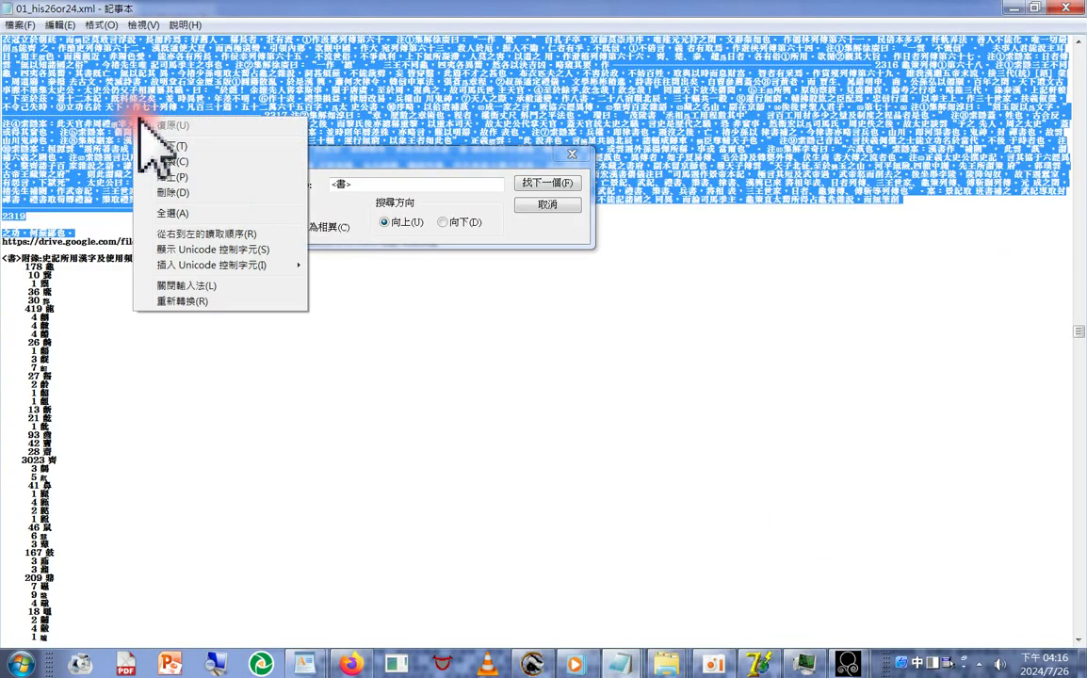
pyautogui.click(193, 193)
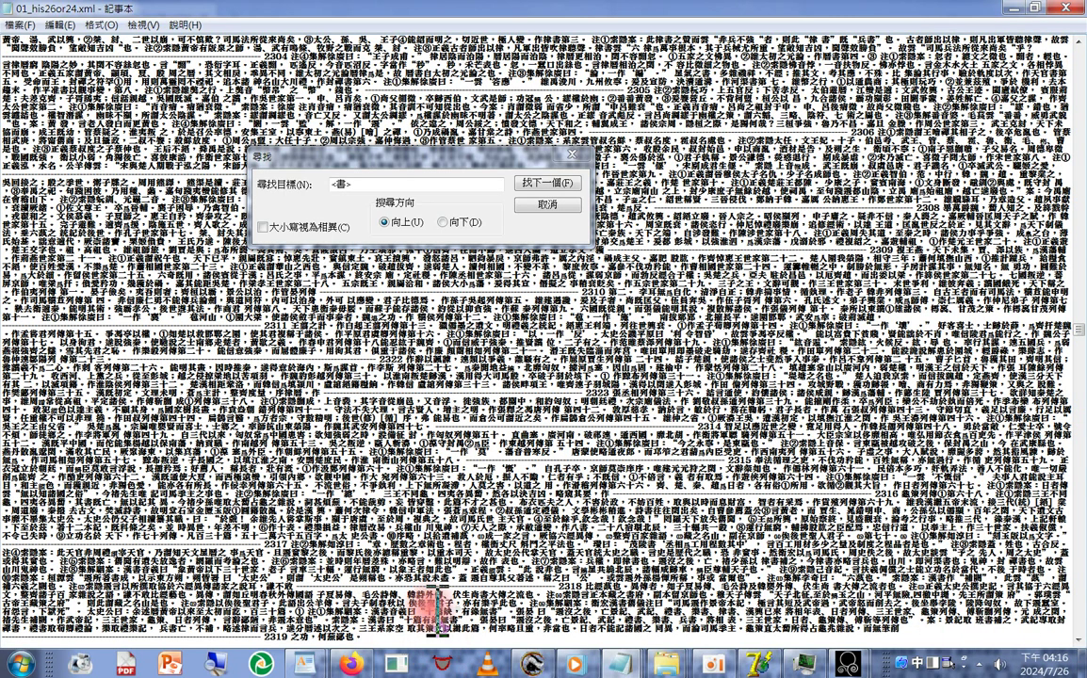
# Search upward for <書> in 01_his26or24.xml, move the search dialog off the heading, and examine the text below it.
pyautogui.click(549, 185)
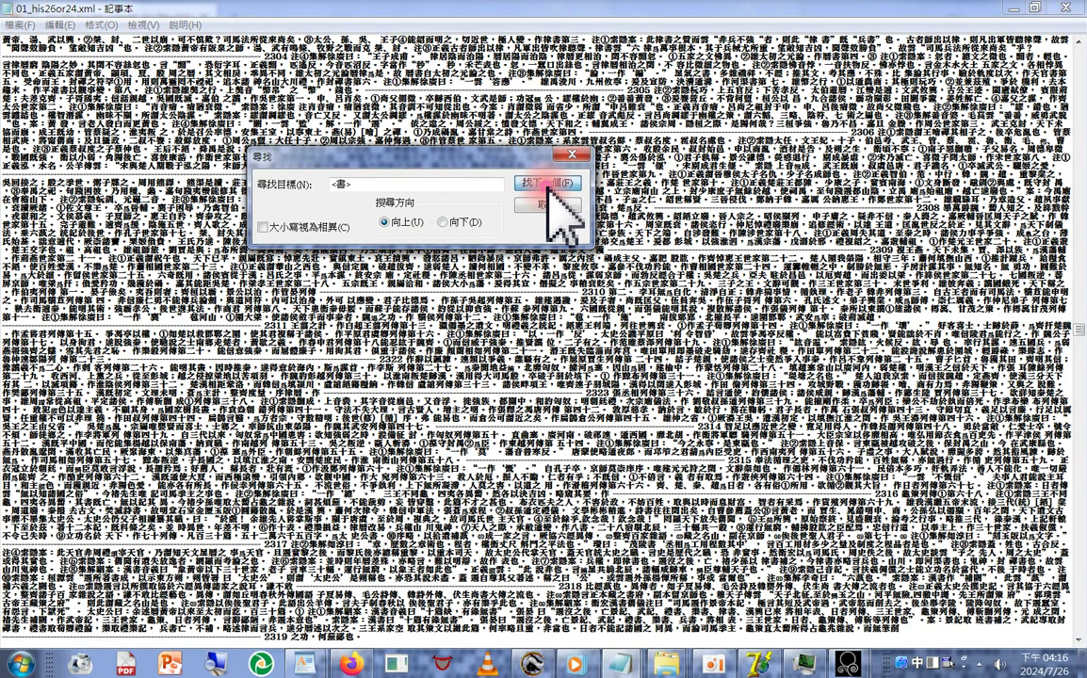
pyautogui.click(549, 187)
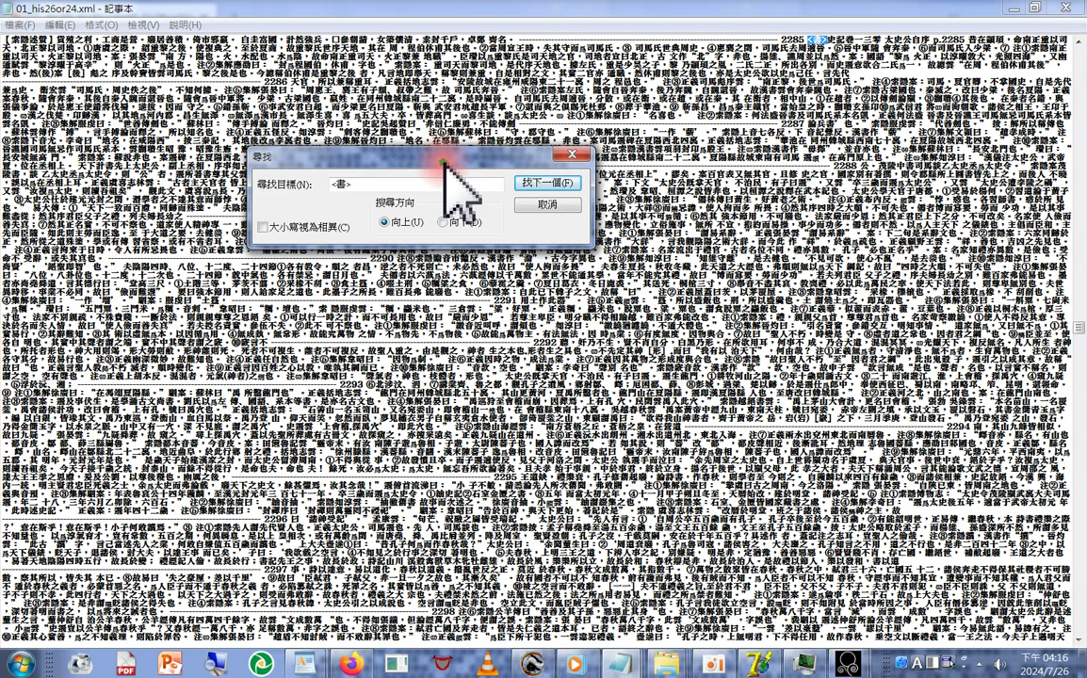
pyautogui.moveTo(444, 165); pyautogui.dragTo(643, 334)
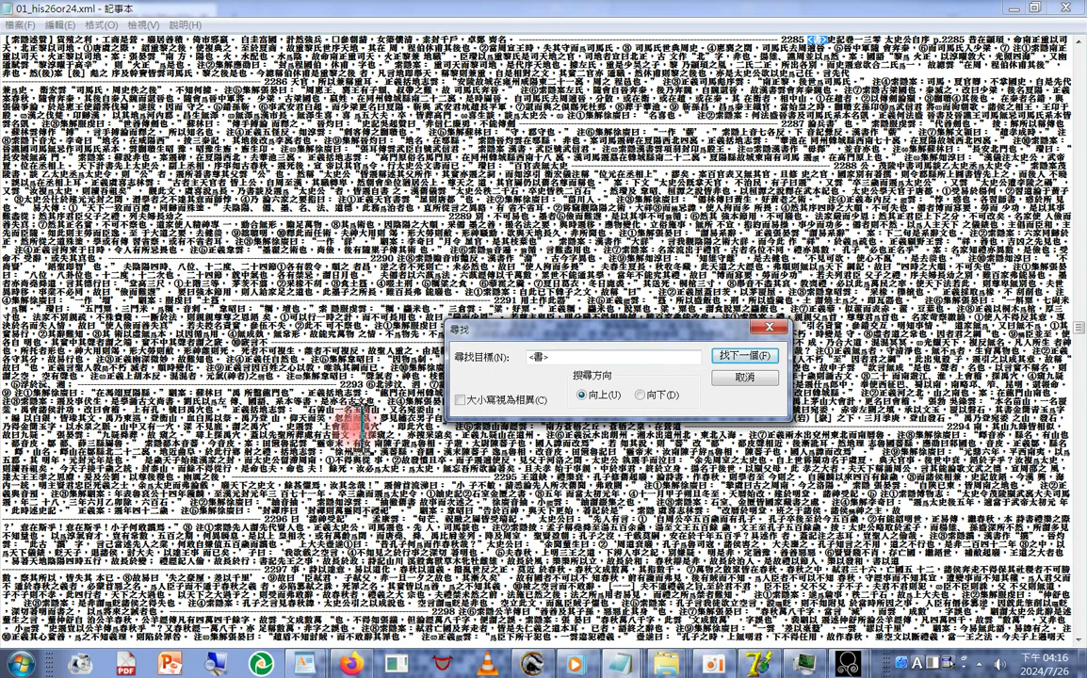
pyautogui.press('shift')
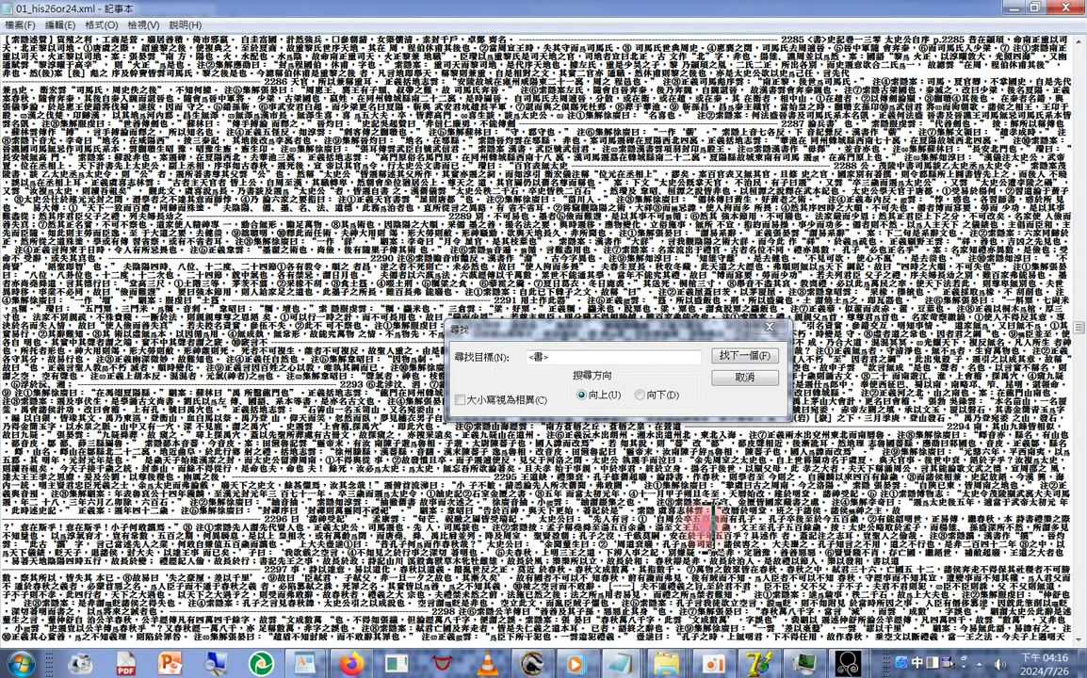
pyautogui.scroll(-3, 704, 521)
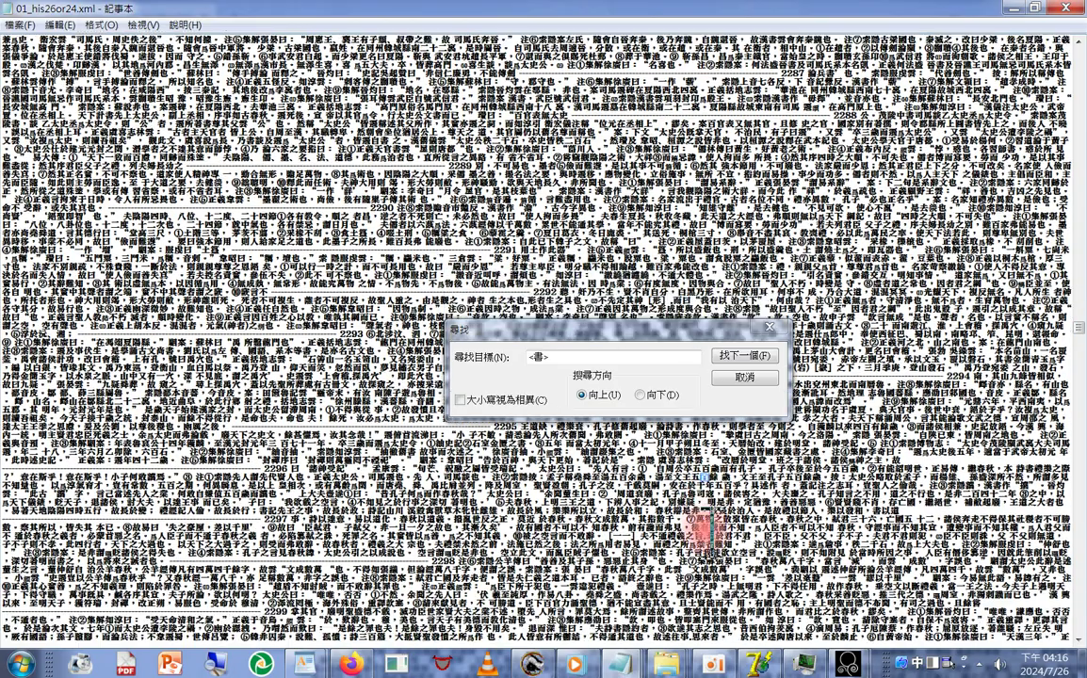
# Search downward and back upward for <書> in 01_his26or24.xml to locate the heading 史記卷一三零 太史公自序 p.2285.
pyautogui.scroll(-2, 696, 521)
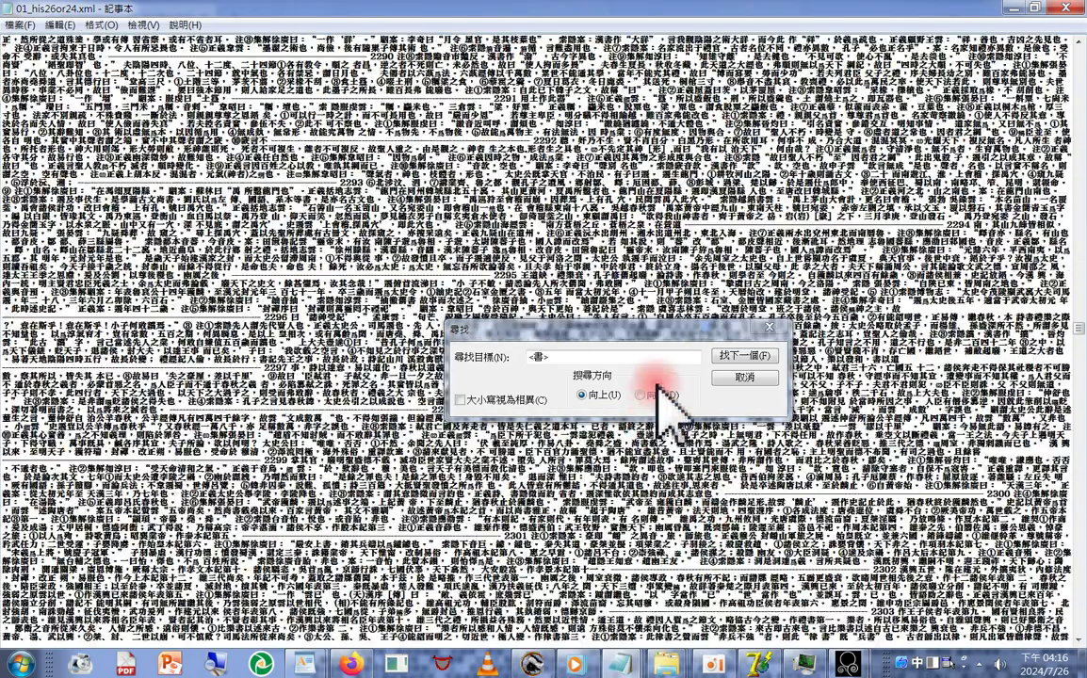
pyautogui.click(649, 395)
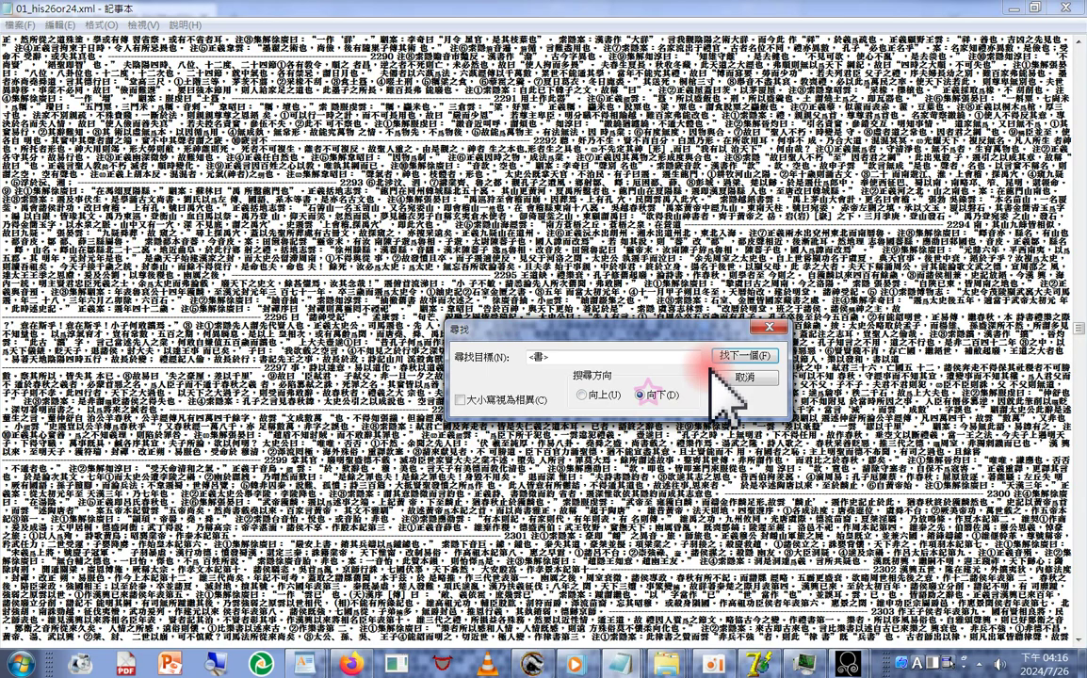
pyautogui.click(741, 355)
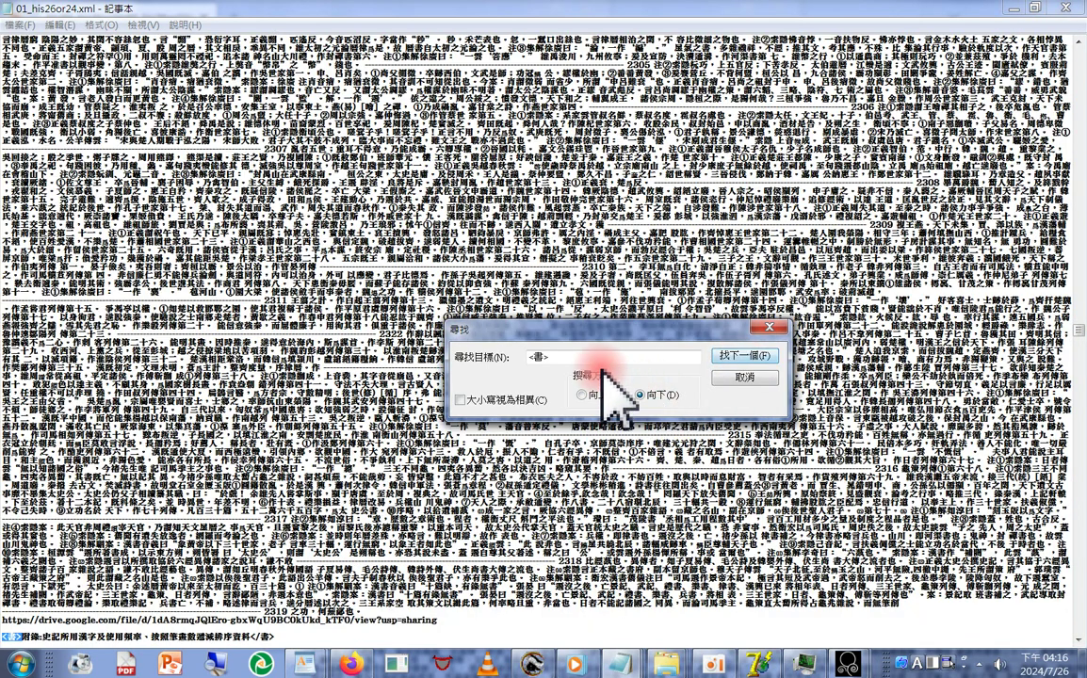
pyautogui.click(584, 394)
pyautogui.click(734, 355)
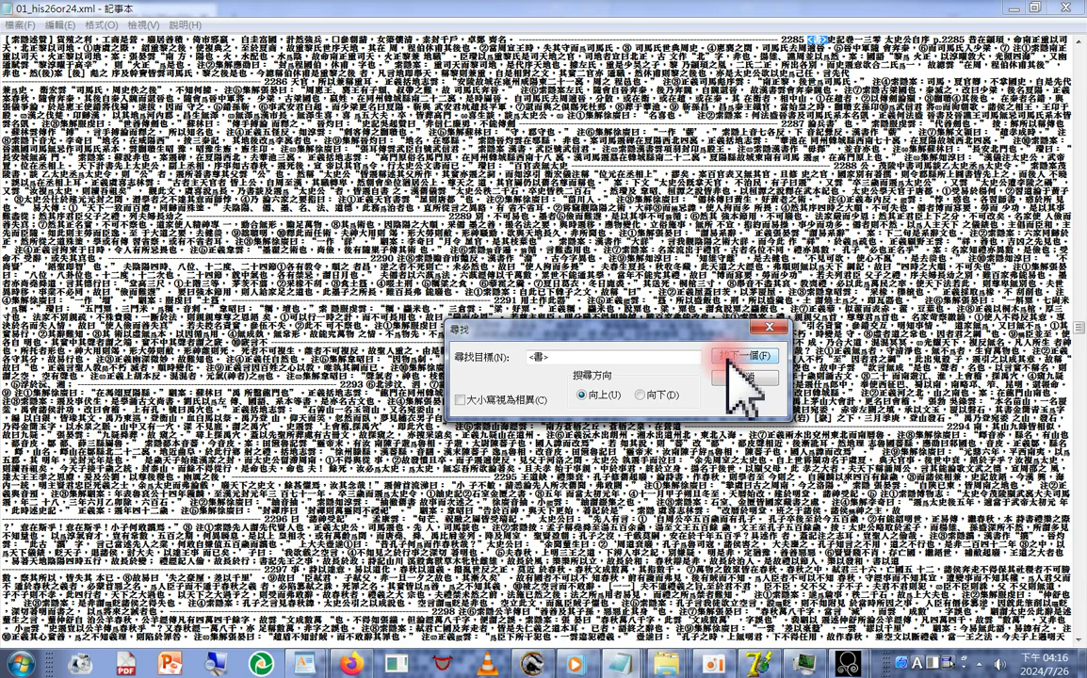
# Put the heading 史記卷一三零 太史公自序 p.2285 on its own line and close it with a </書> tag.
pyautogui.click(818, 33)
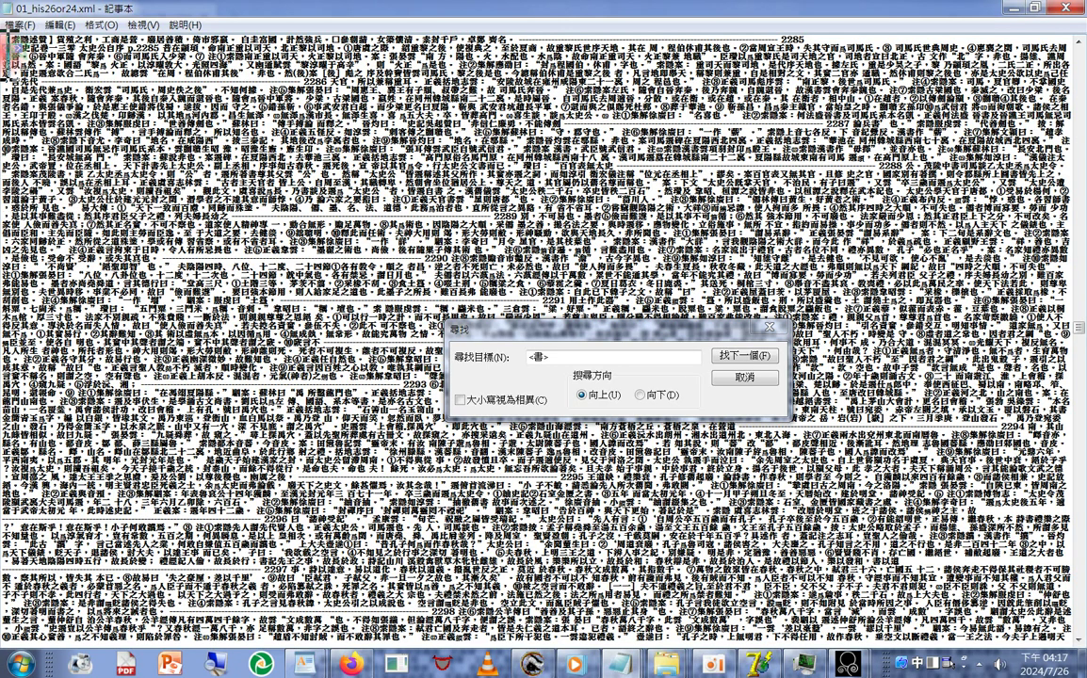
pyautogui.rightClick(9, 47)
pyautogui.click(52, 97)
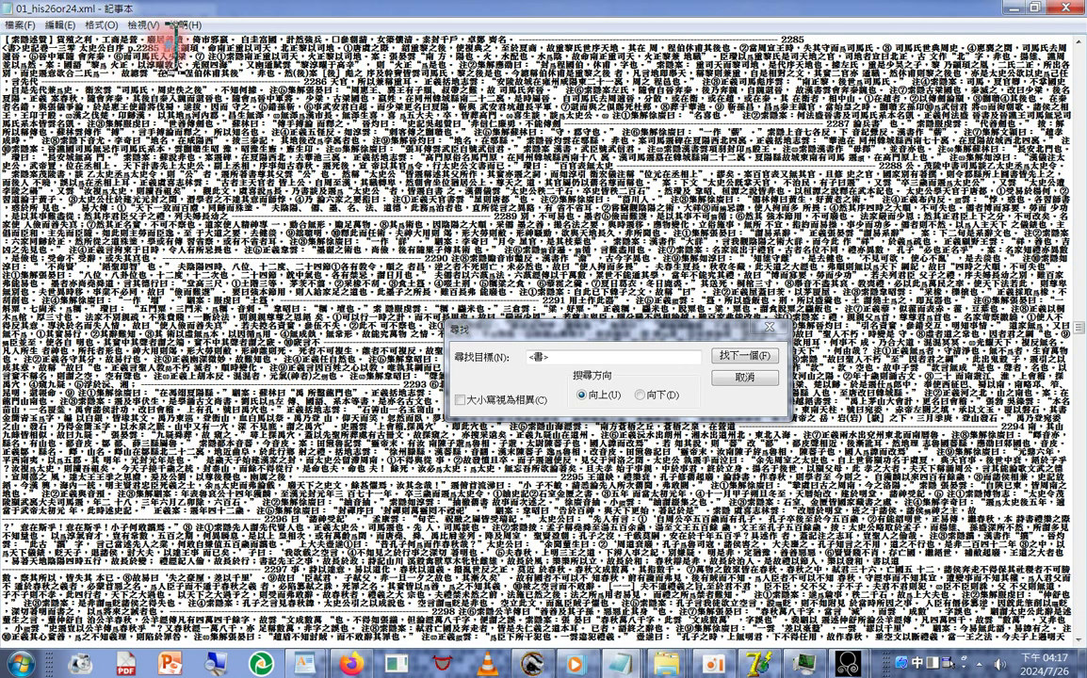
pyautogui.rightClick(167, 49)
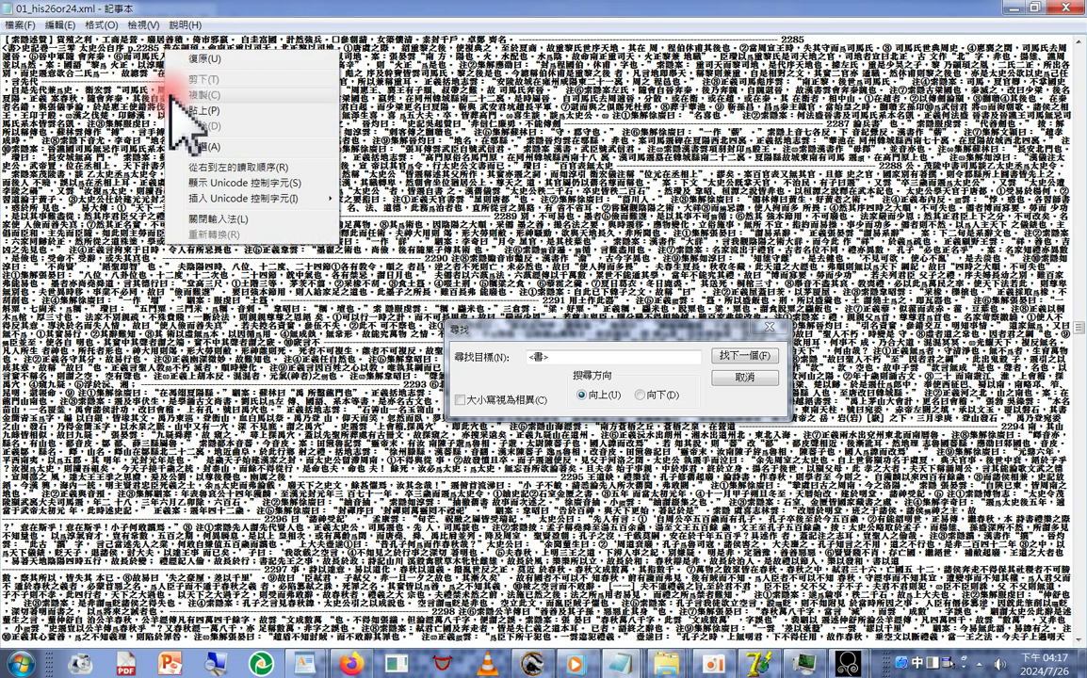
pyautogui.click(179, 110)
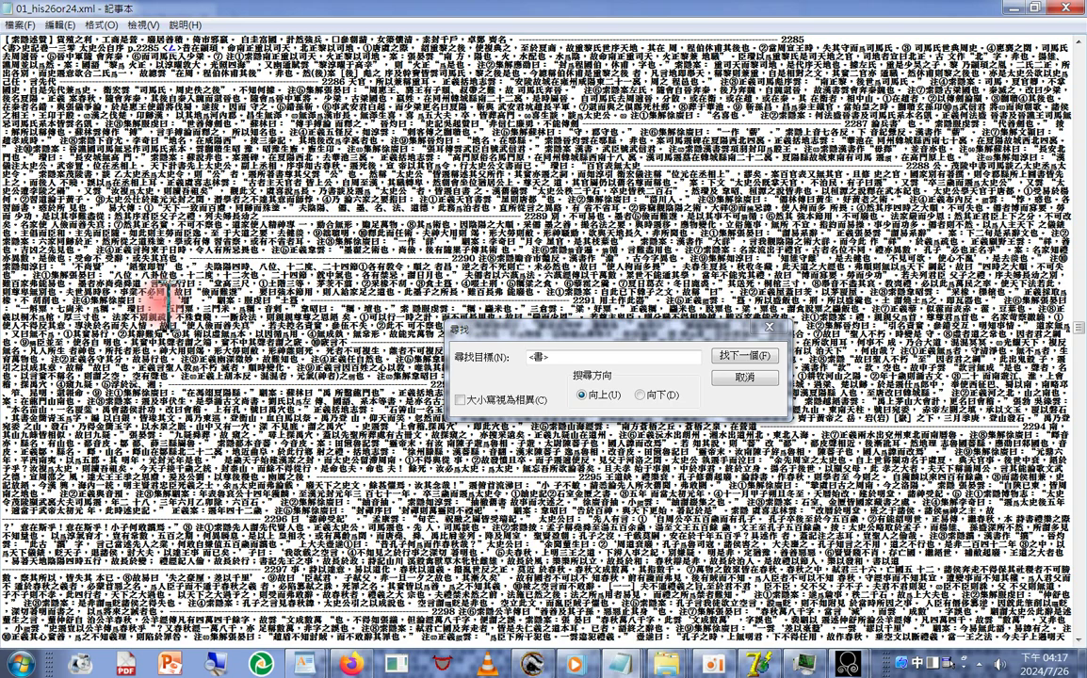
pyautogui.click(158, 294)
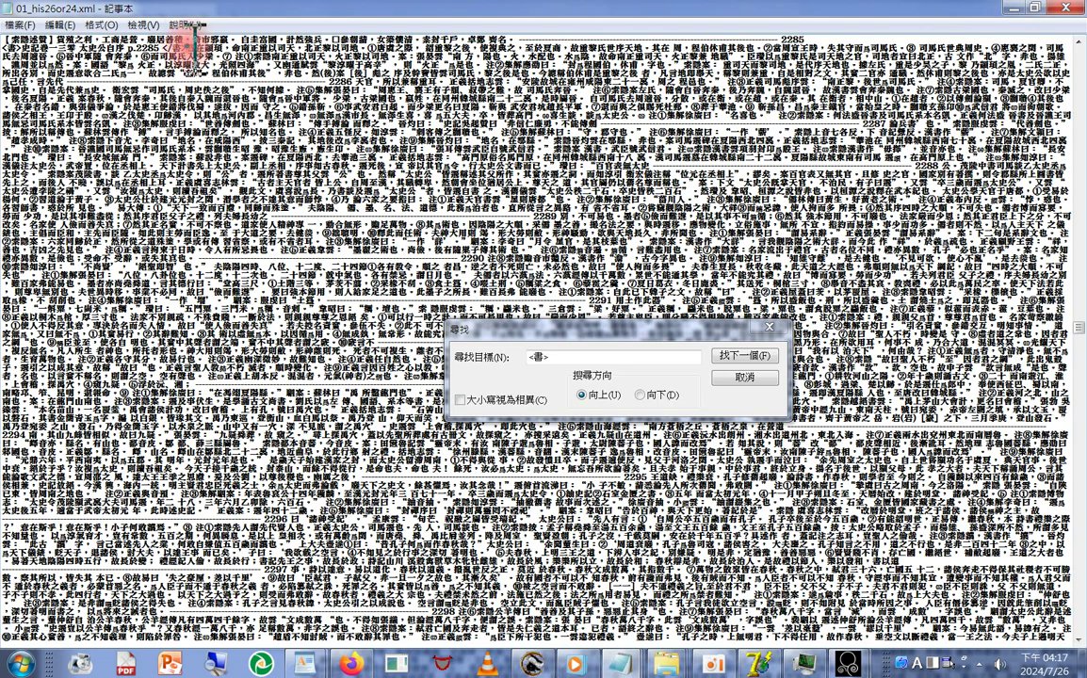
pyautogui.click(214, 207)
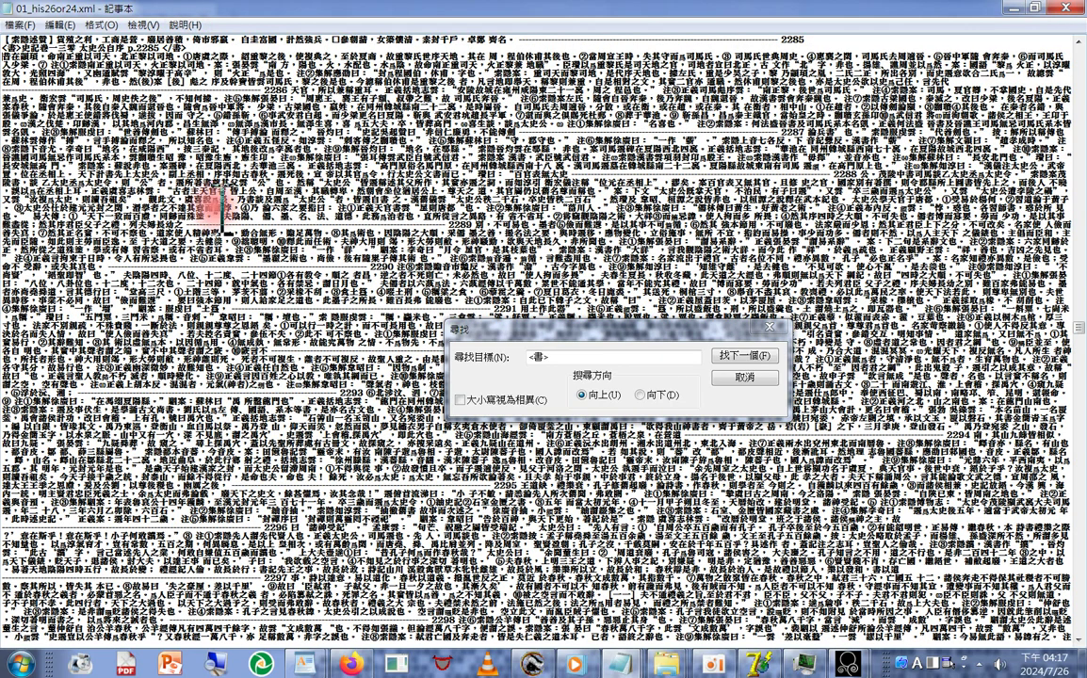
# Find the preceding <書> heading, 史記卷三十一 世家一吳太伯世家 p.701, and set it on its own line with a closing </書> tag.
pyautogui.click(741, 357)
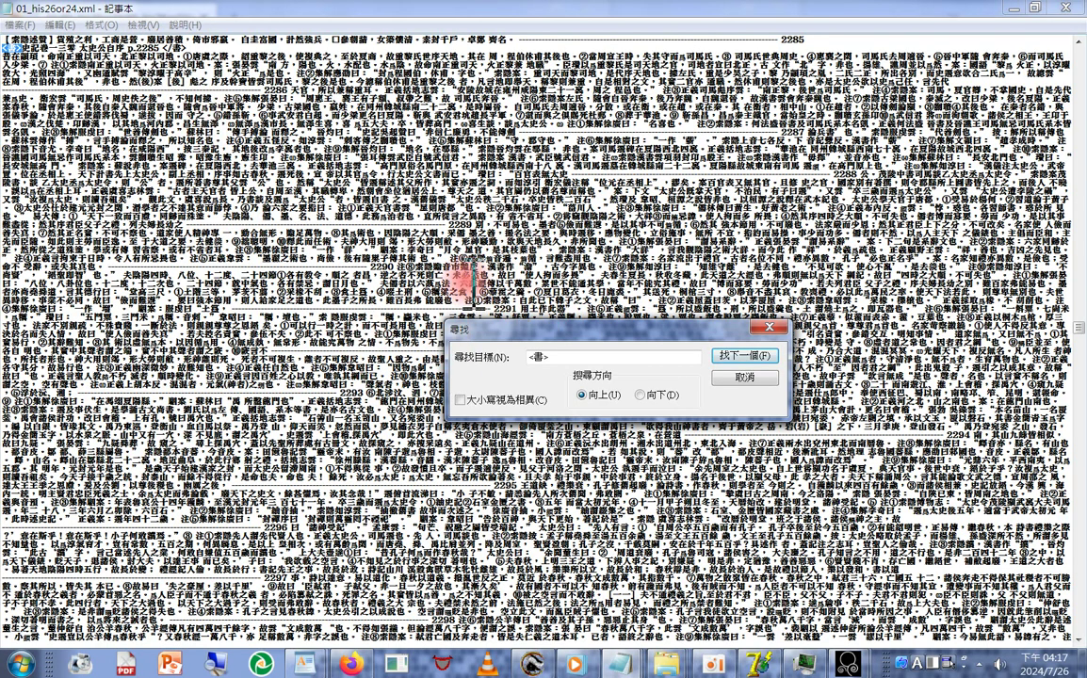
pyautogui.click(742, 355)
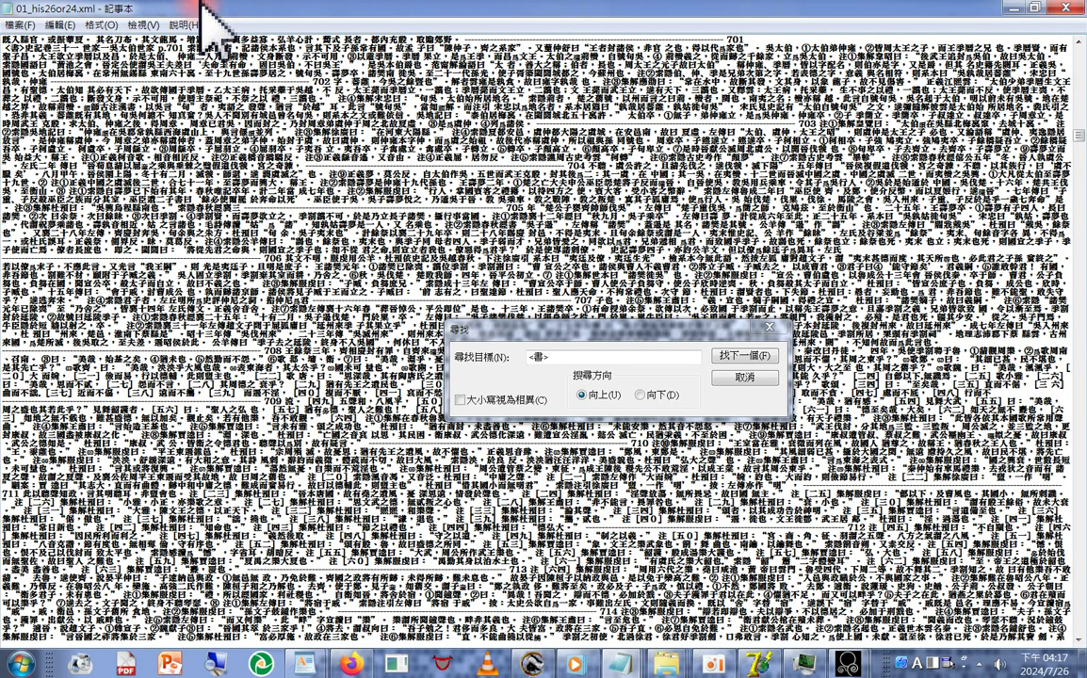
pyautogui.rightClick(196, 42)
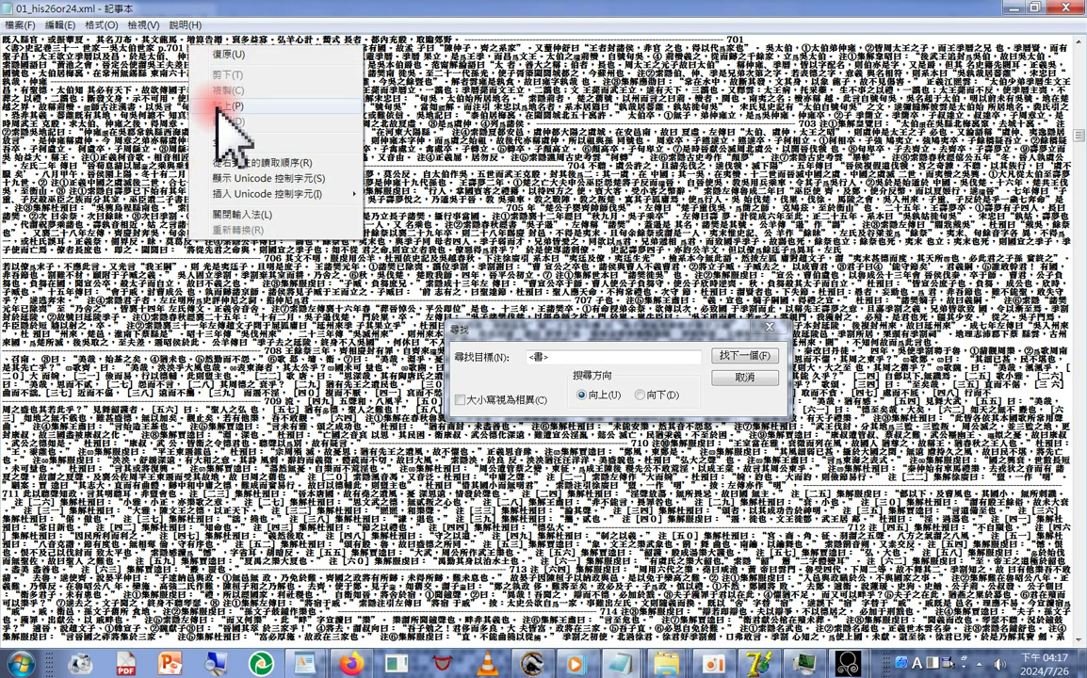
pyautogui.click(215, 107)
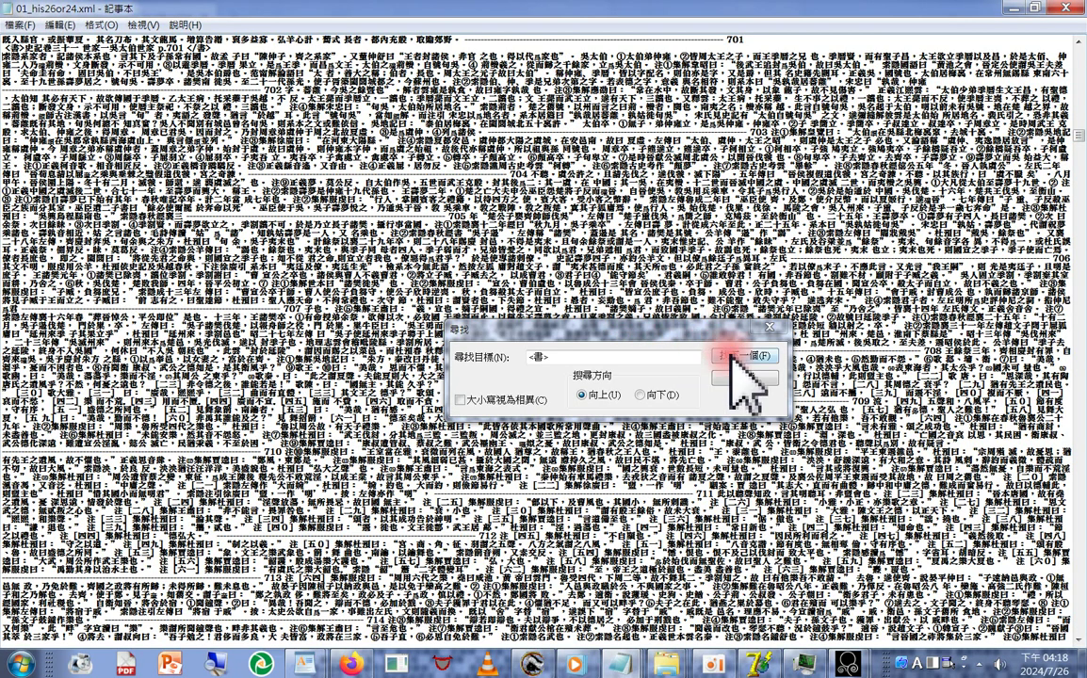
# Find the <書> heading 史記卷二十三 書一禮書 p.447 and set it on its own line with a closing </書> tag.
pyautogui.click(739, 356)
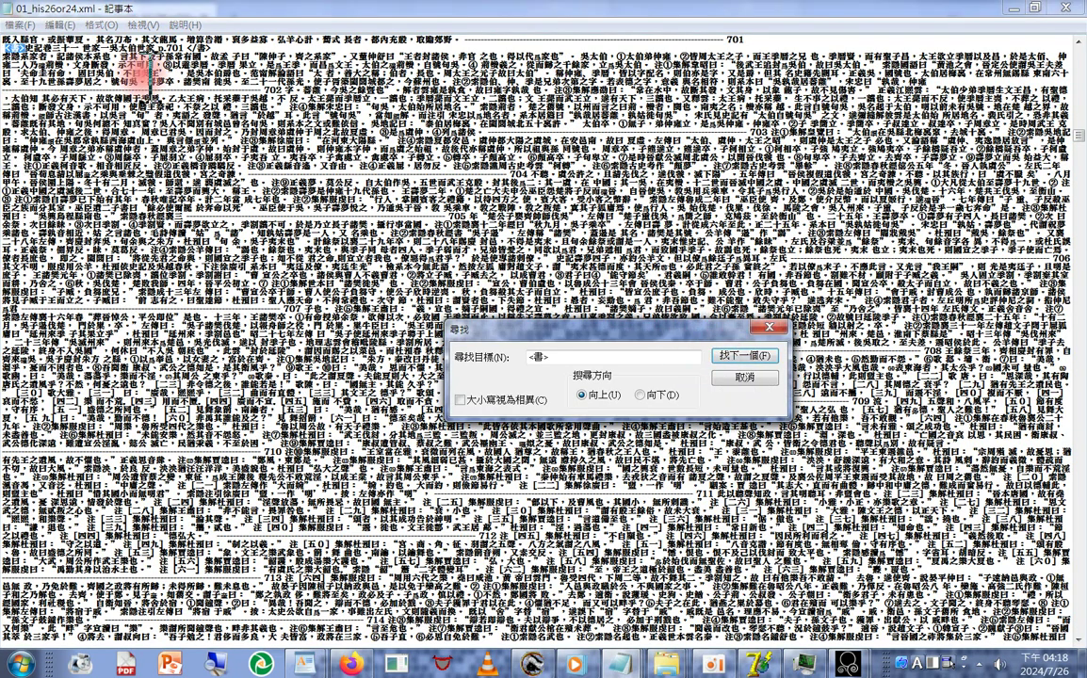
pyautogui.click(763, 356)
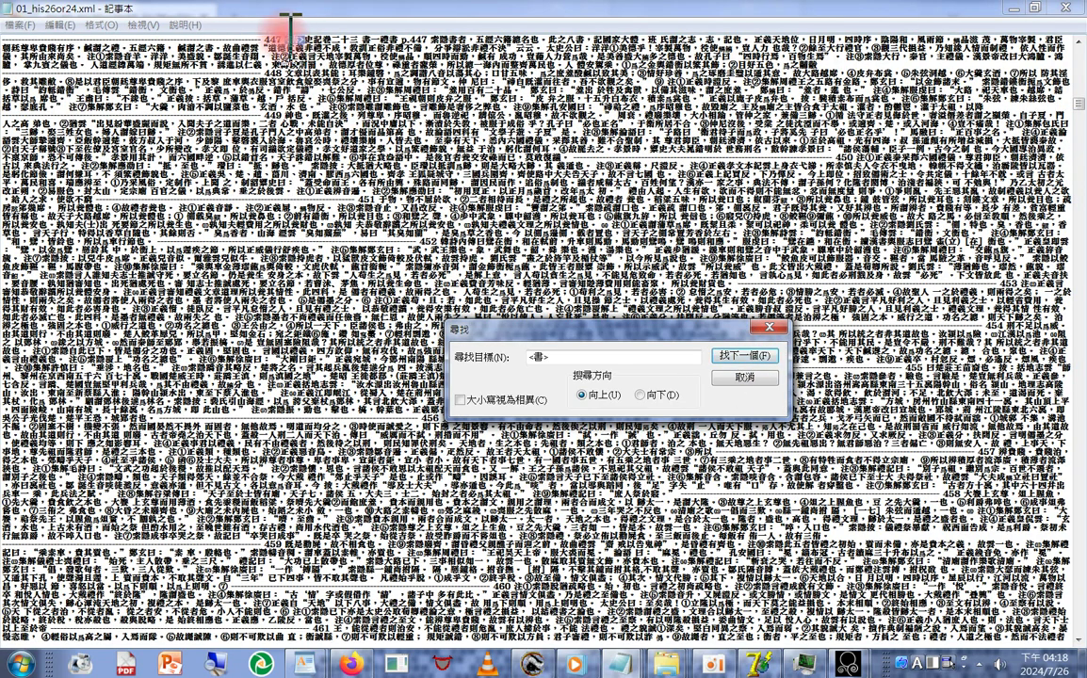
pyautogui.scroll(1, 287, 33)
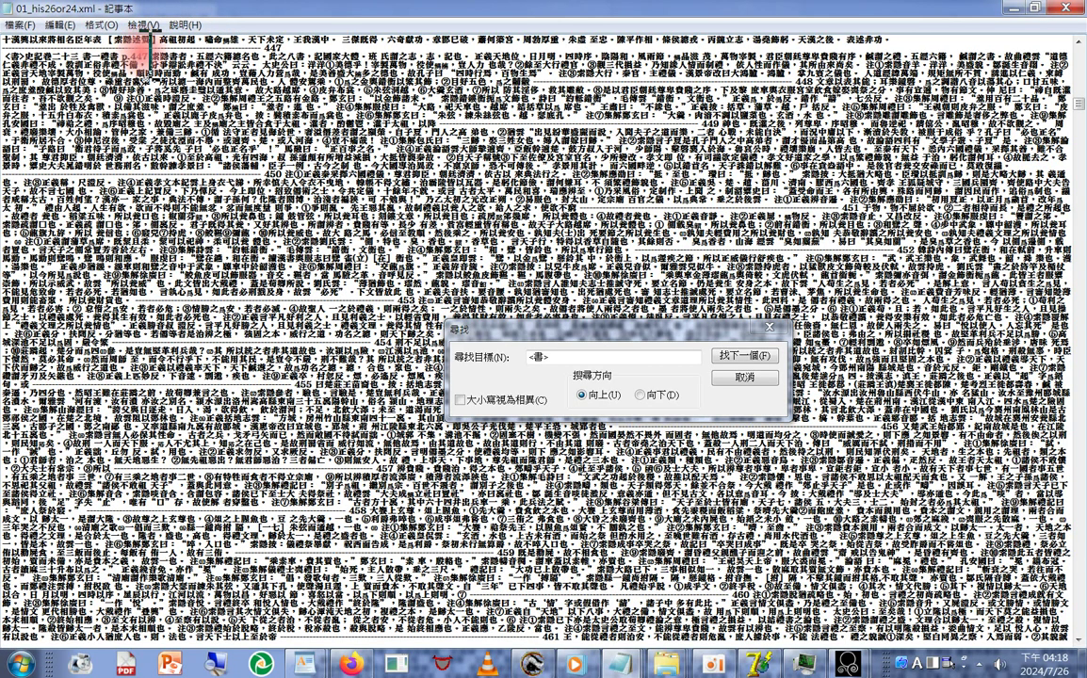
pyautogui.rightClick(134, 47)
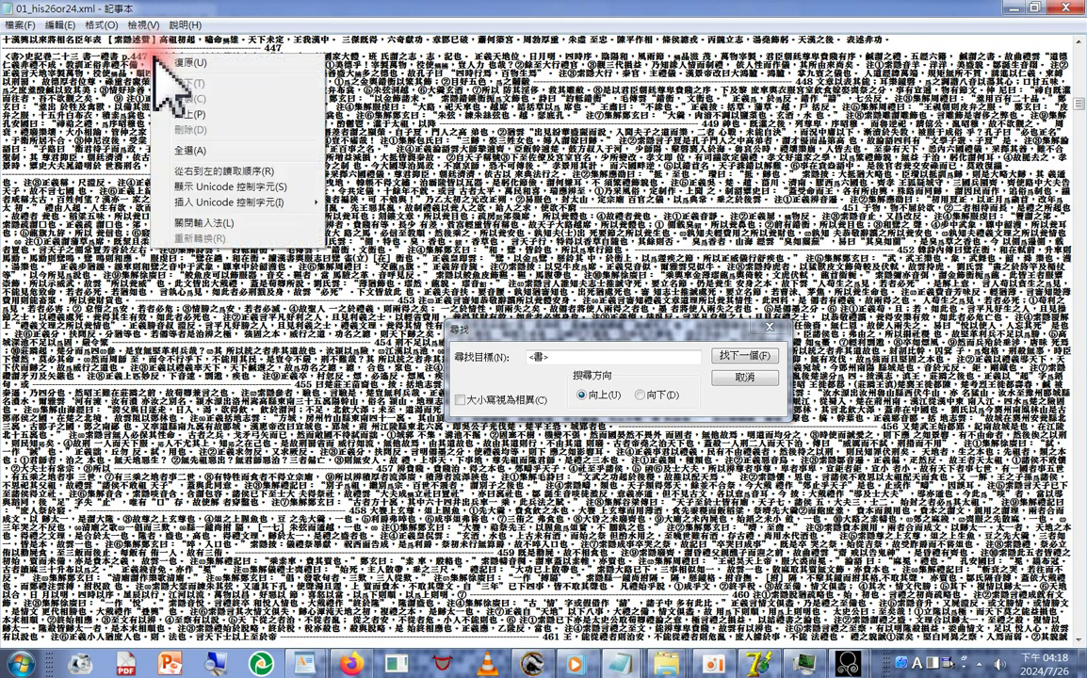
pyautogui.click(165, 91)
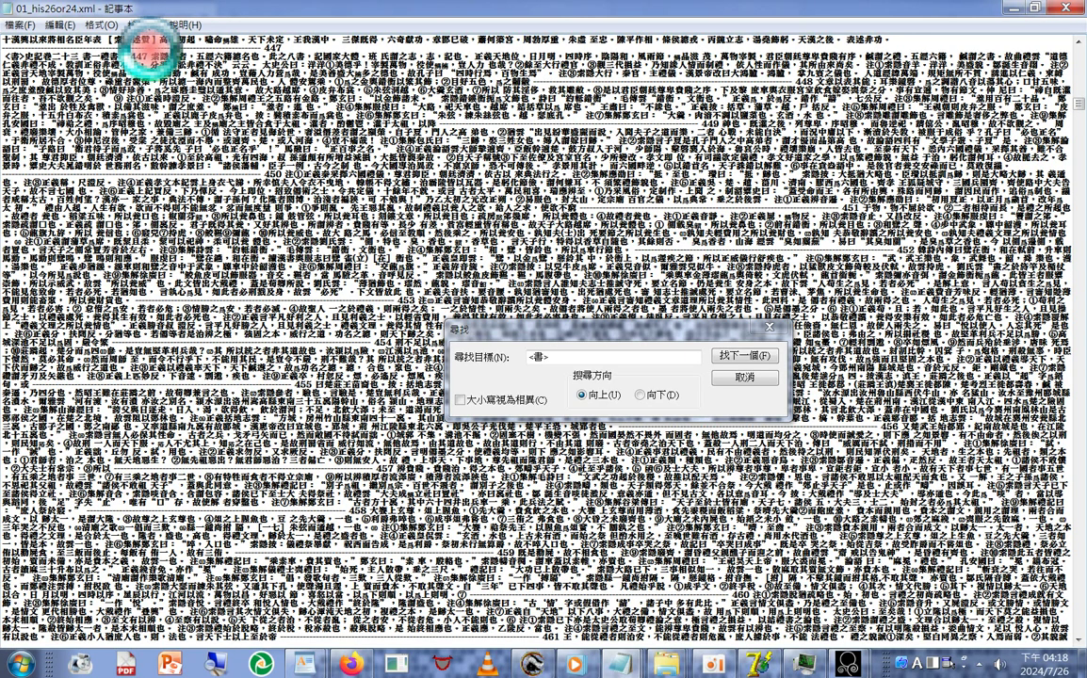
pyautogui.hotkey('ctrl', 'v')
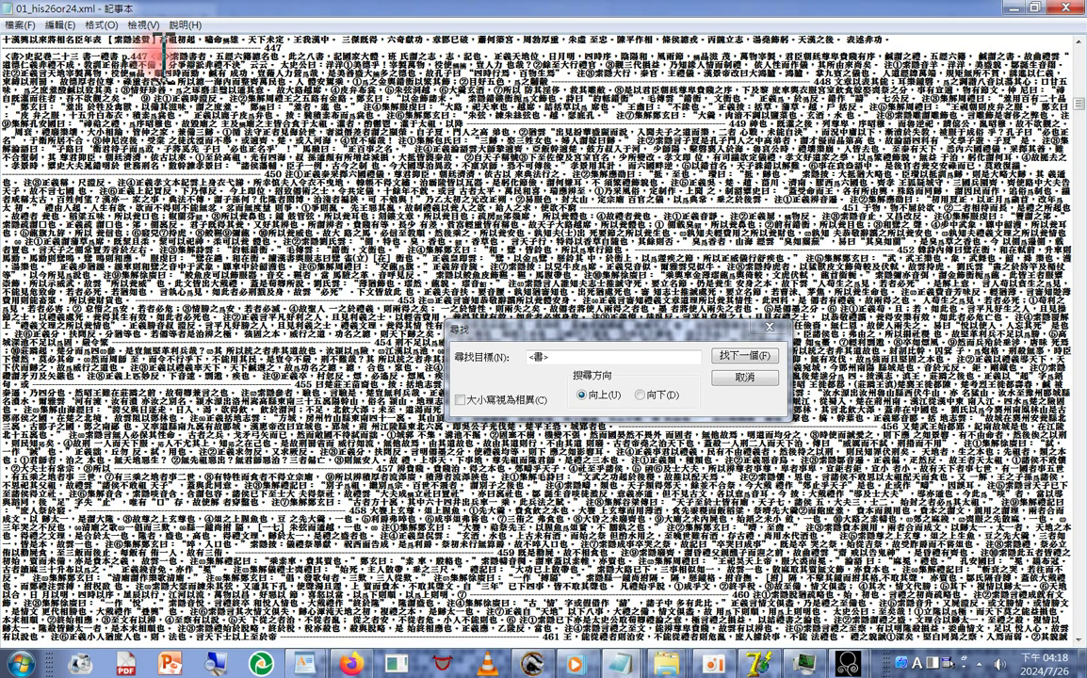
pyautogui.hotkey('ctrl', 'v')
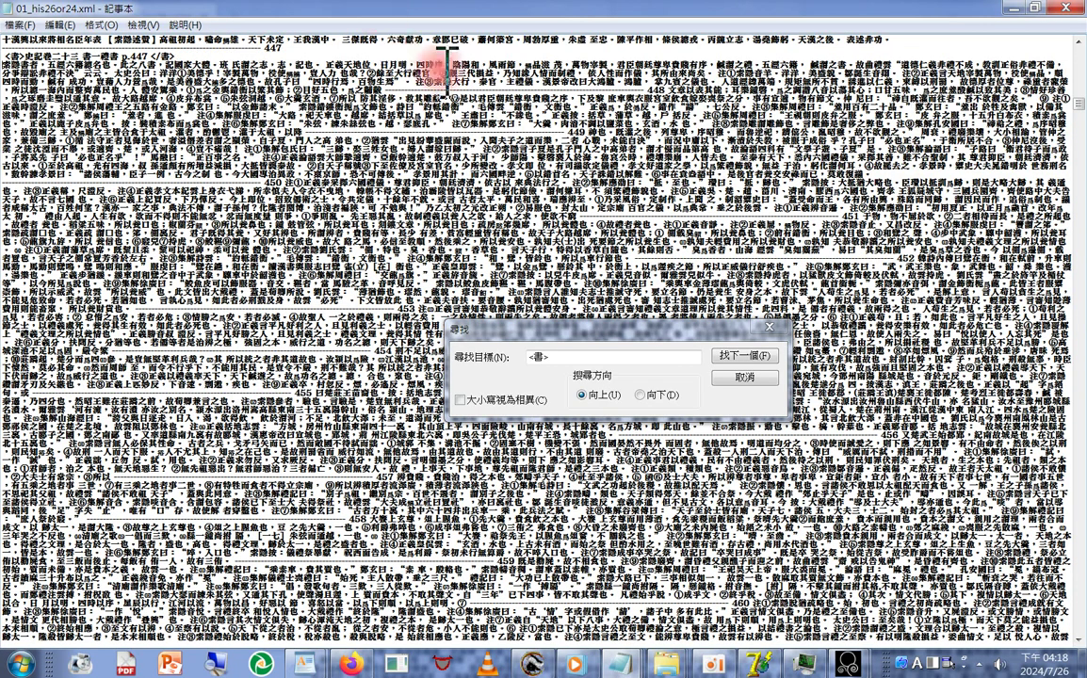
# Copy the <書> tag, find the preceding heading 史記卷十三列表一 p.423, and start it on a new line.
pyautogui.click(734, 356)
pyautogui.hotkey('ctrl', 'c')
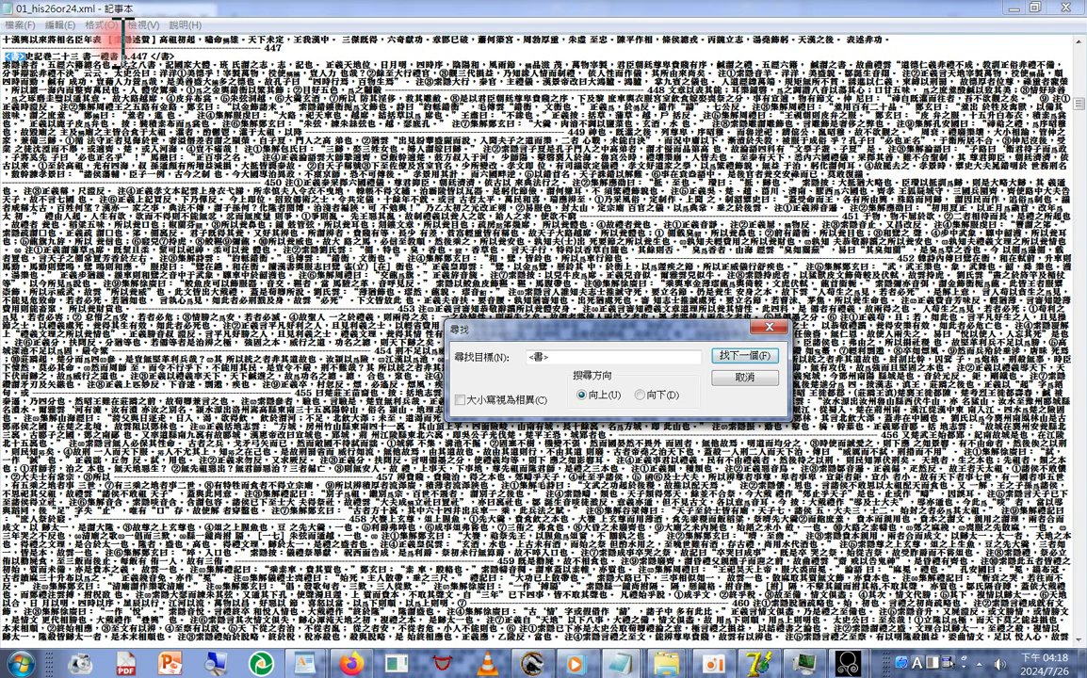
pyautogui.click(735, 356)
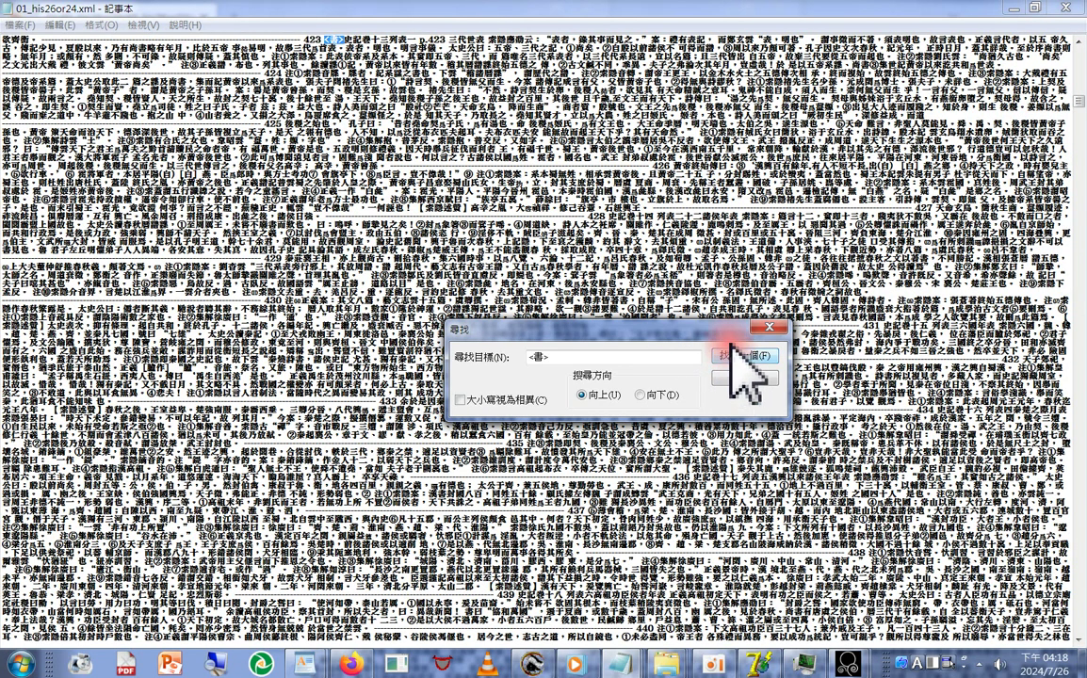
pyautogui.click(330, 39)
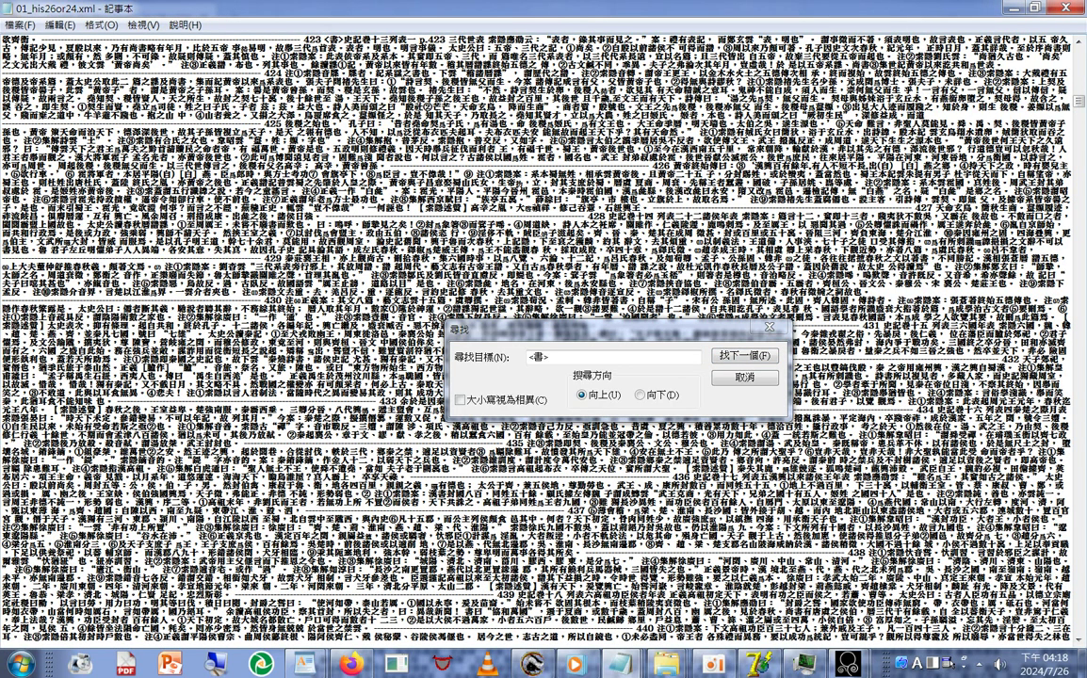
pyautogui.press('Return')
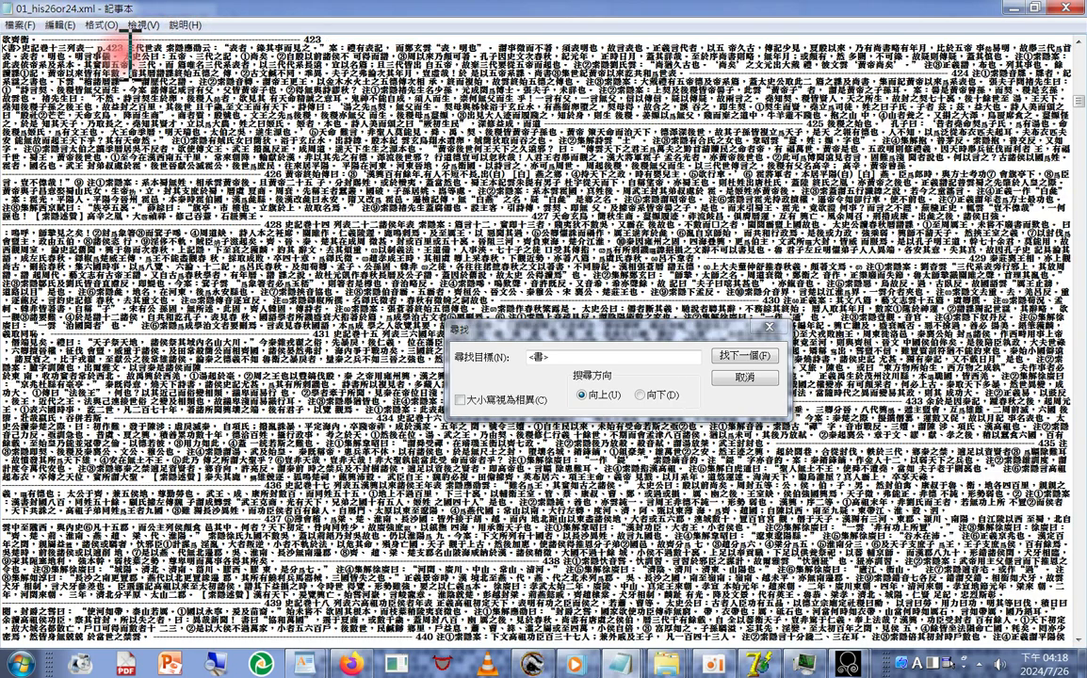
# Add a closing </書> tag after 史記卷十三列表一 p.423 and move the 三代世表 text onto the following line.
pyautogui.rightClick(107, 21)
pyautogui.click(149, 108)
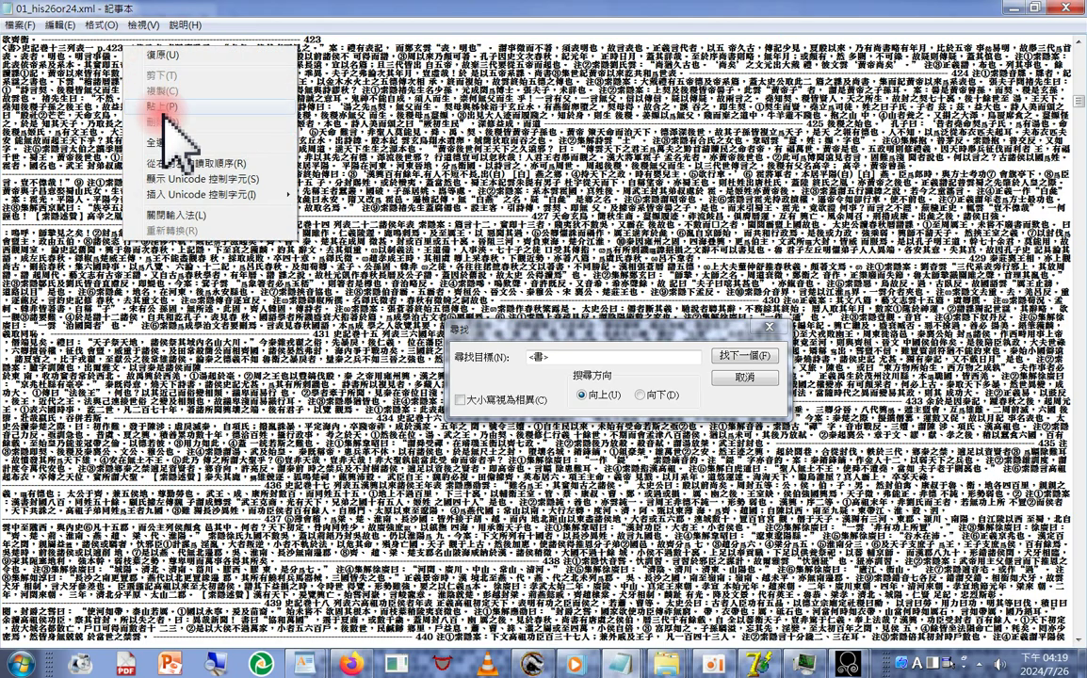
pyautogui.click(130, 43)
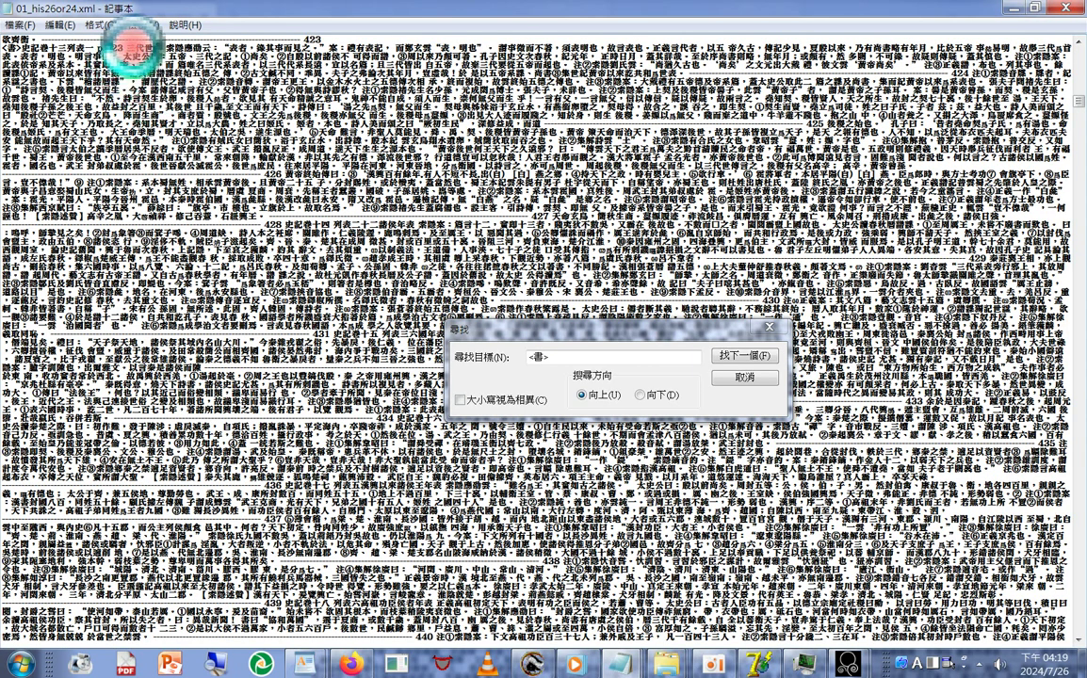
pyautogui.hotkey('ctrl', 'v')
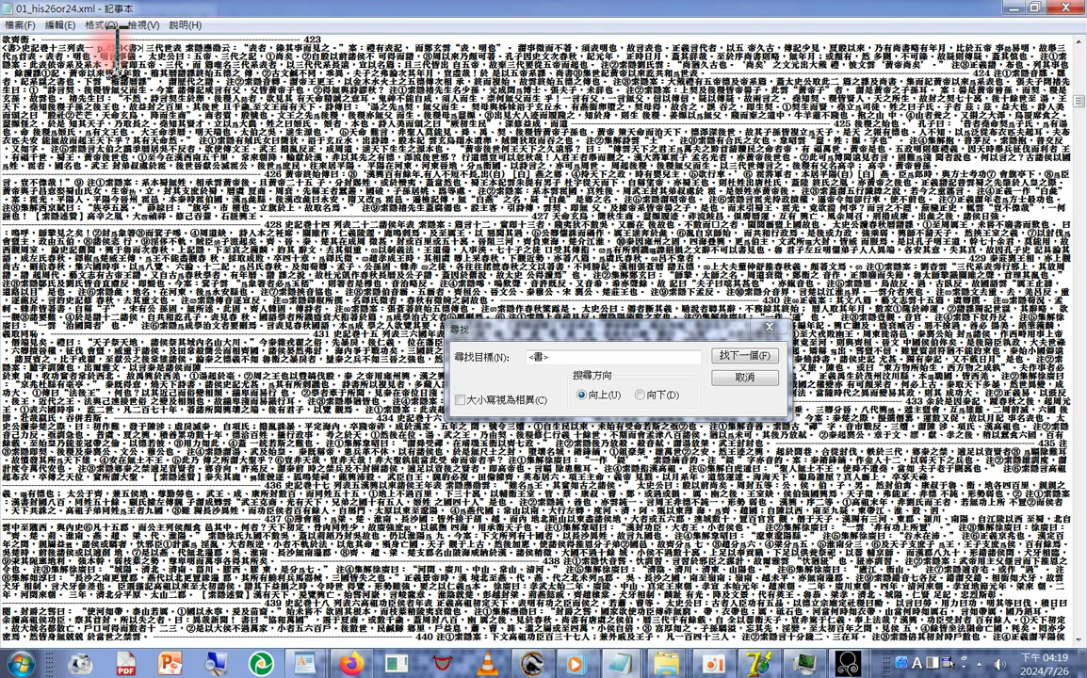
pyautogui.click(230, 200)
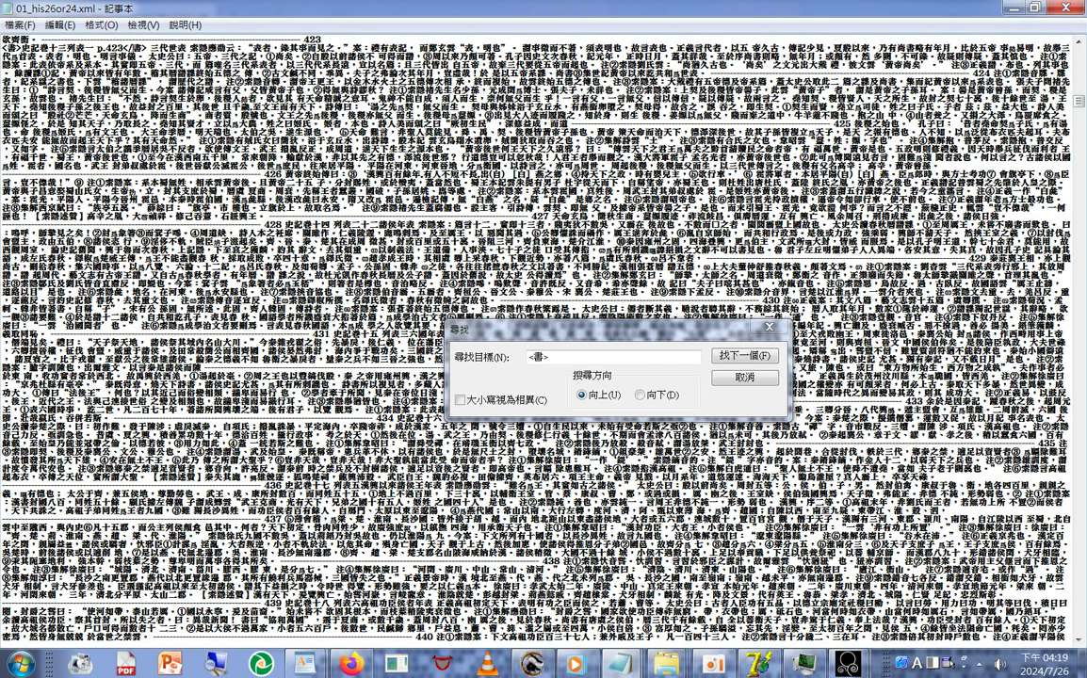
pyautogui.click(157, 61)
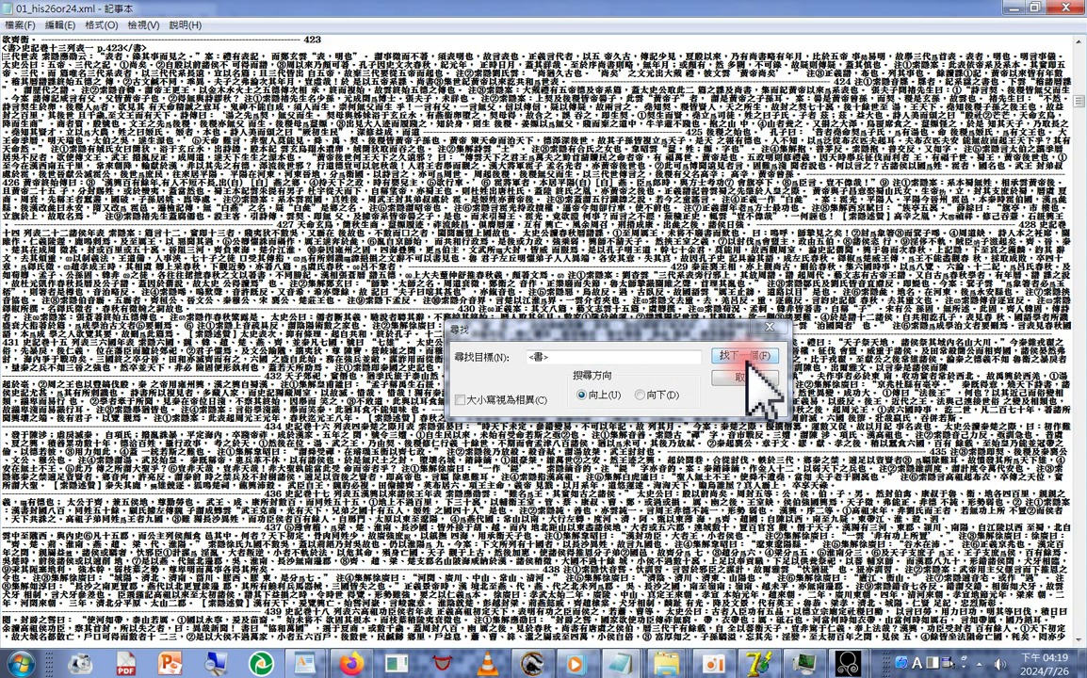
# Search upward for <書> as far as the 目錄 heading, then search downward to 史記卷一本紀一 to check the remaining headings.
pyautogui.click(742, 361)
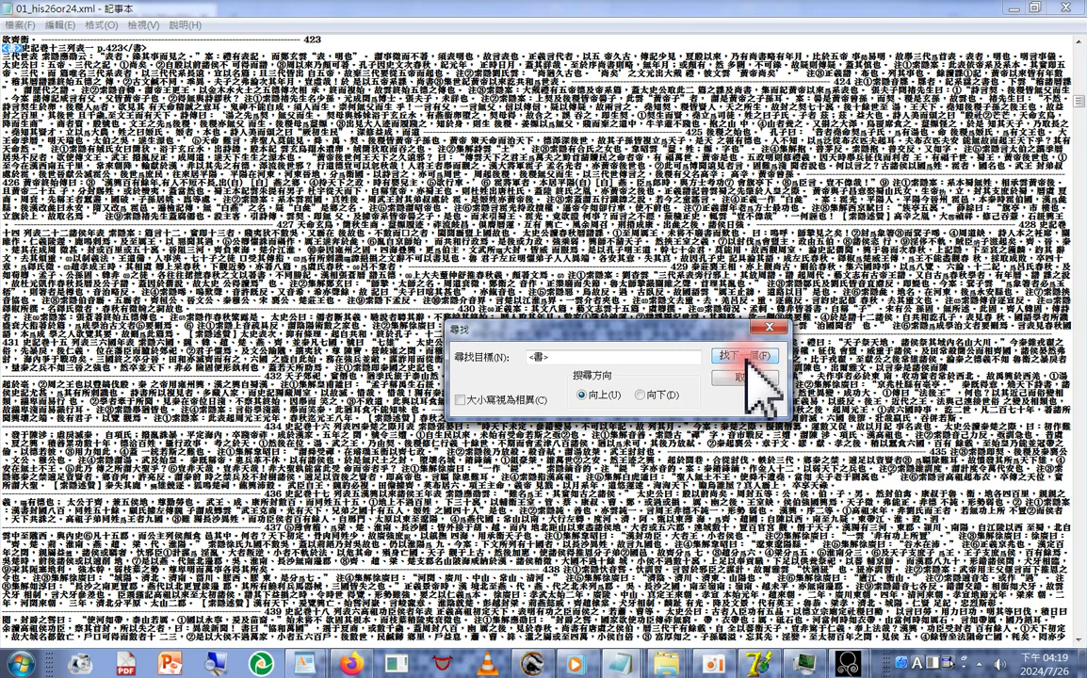
pyautogui.click(745, 361)
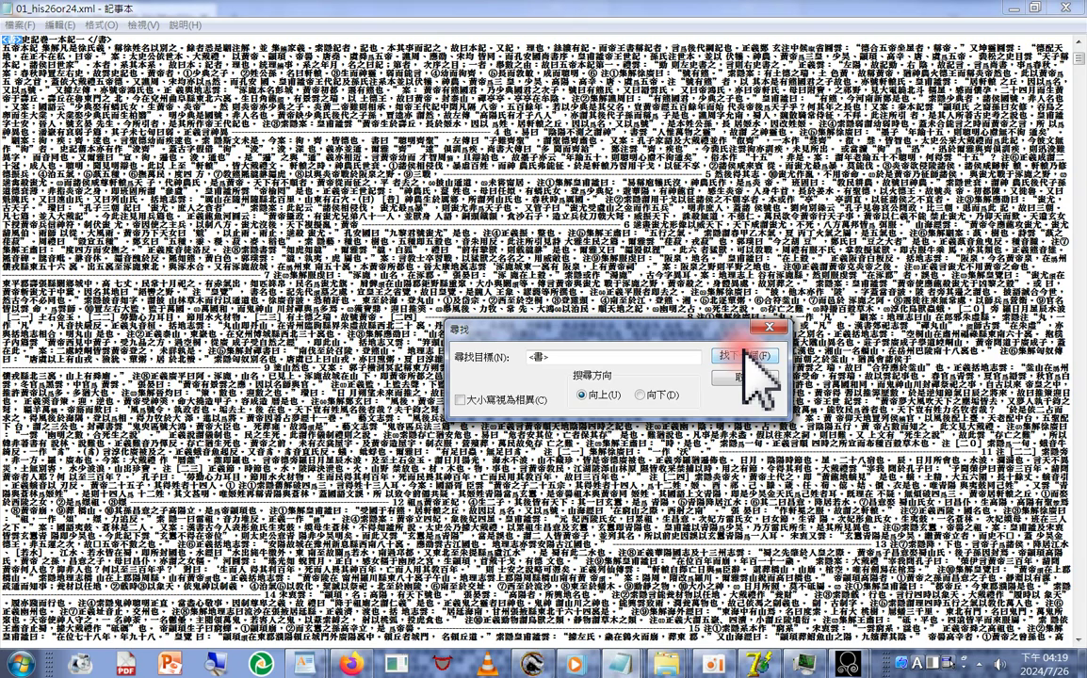
pyautogui.click(749, 354)
pyautogui.click(748, 355)
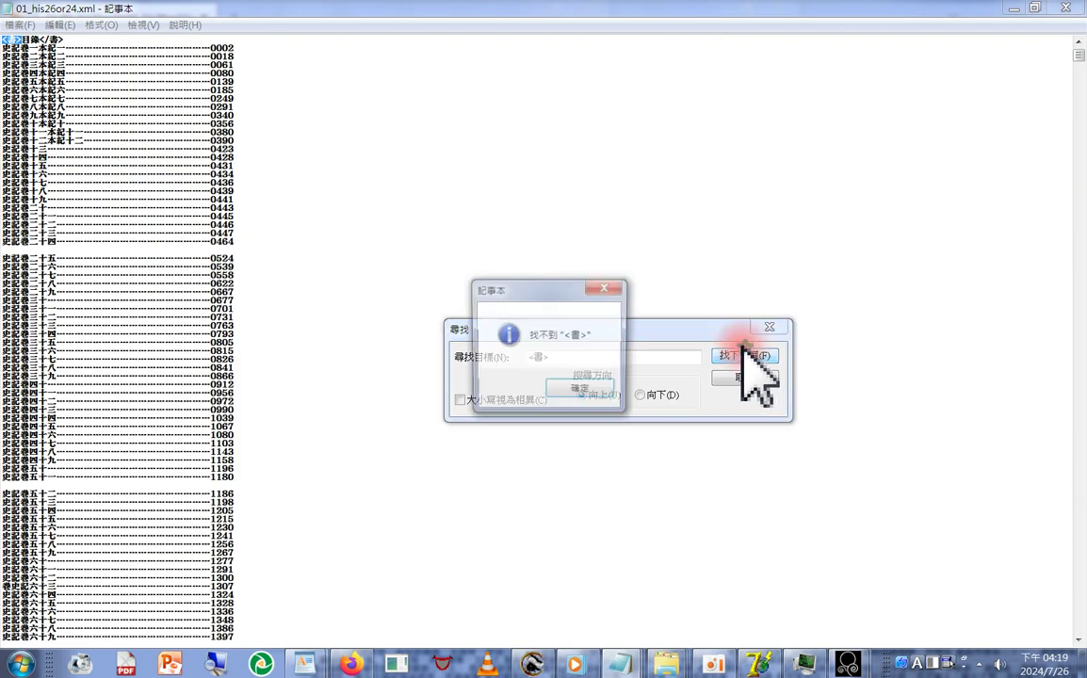
pyautogui.click(580, 391)
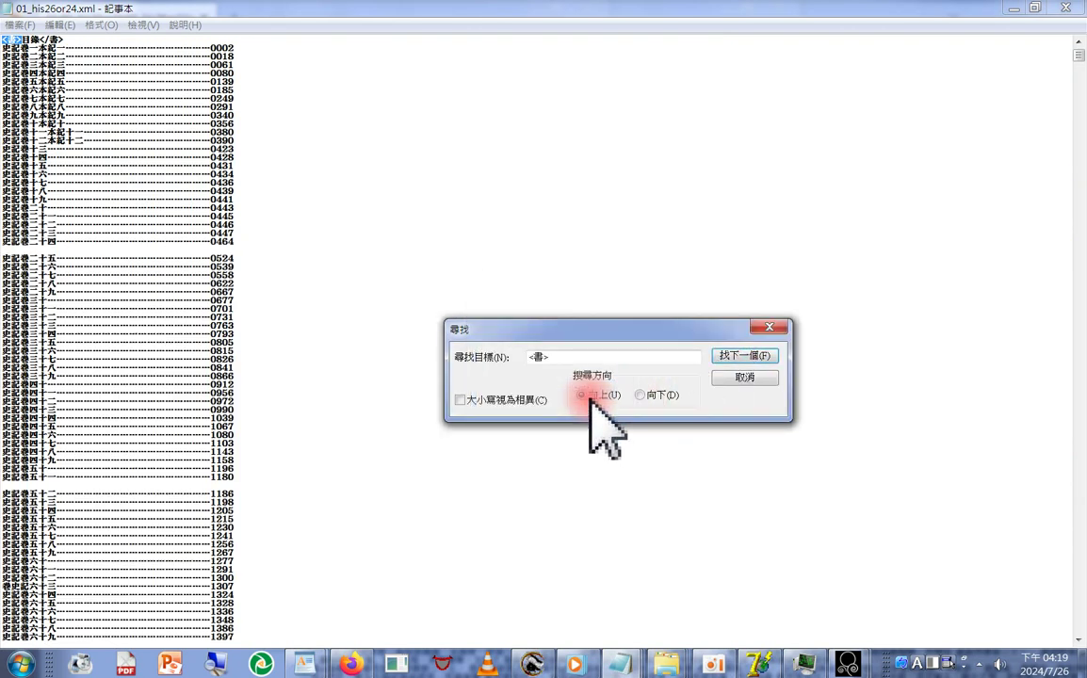
pyautogui.click(642, 395)
pyautogui.click(738, 356)
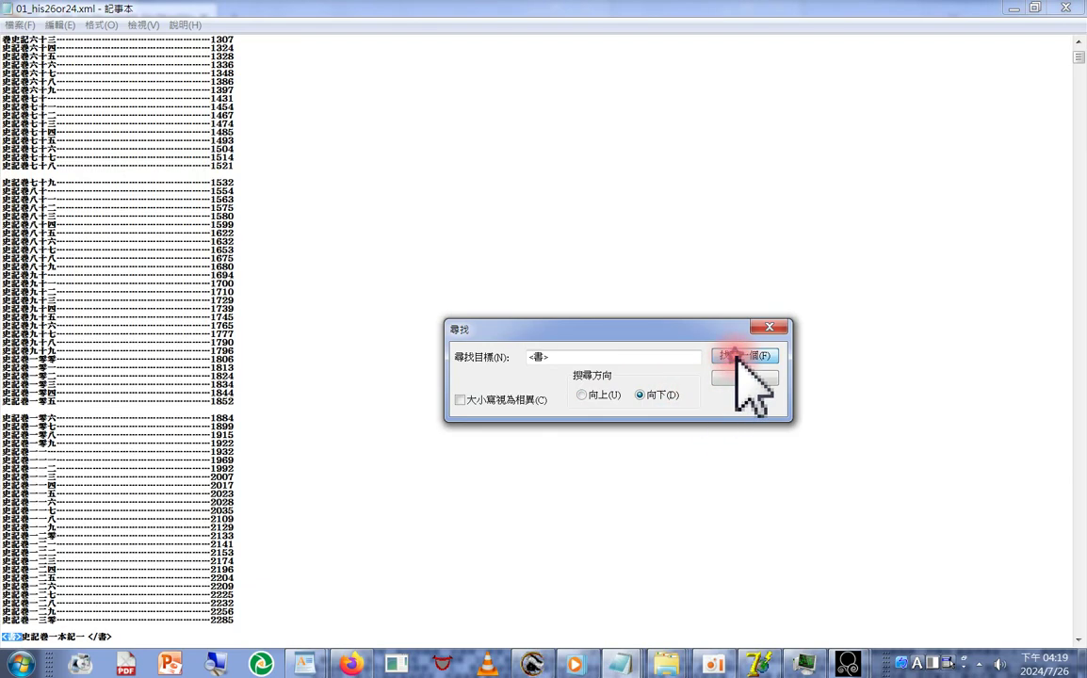
# Search downward for <書> to the heading 史記卷六十一 列傳一伯夷列傳 p.1291 and set it on its own line with a closing </書> tag.
pyautogui.click(739, 356)
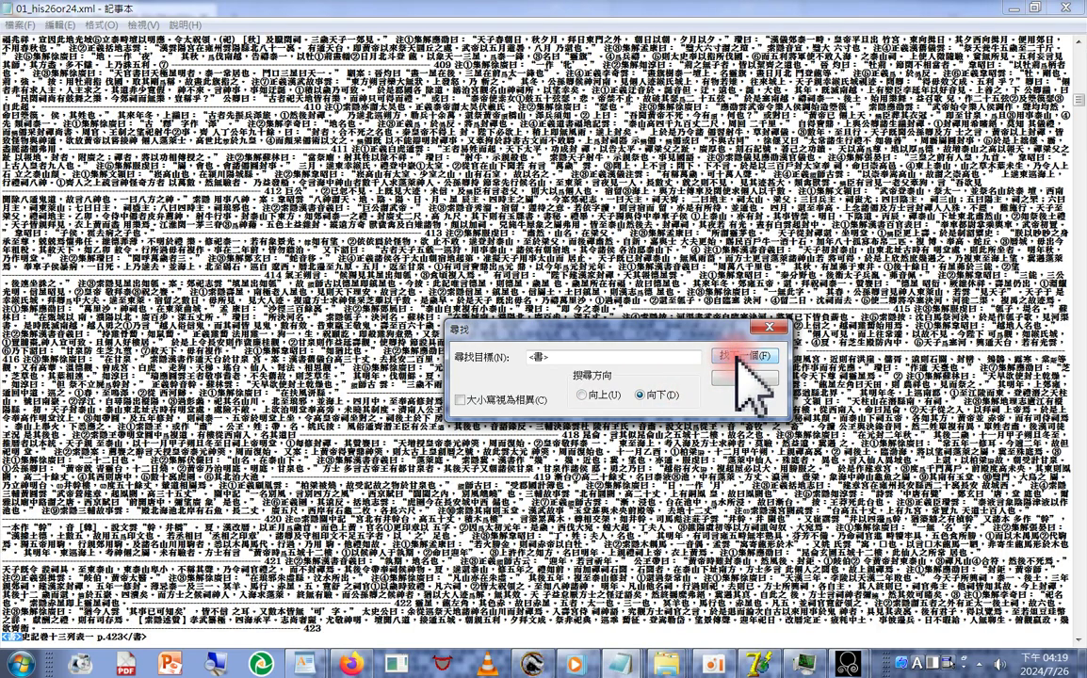
pyautogui.click(739, 356)
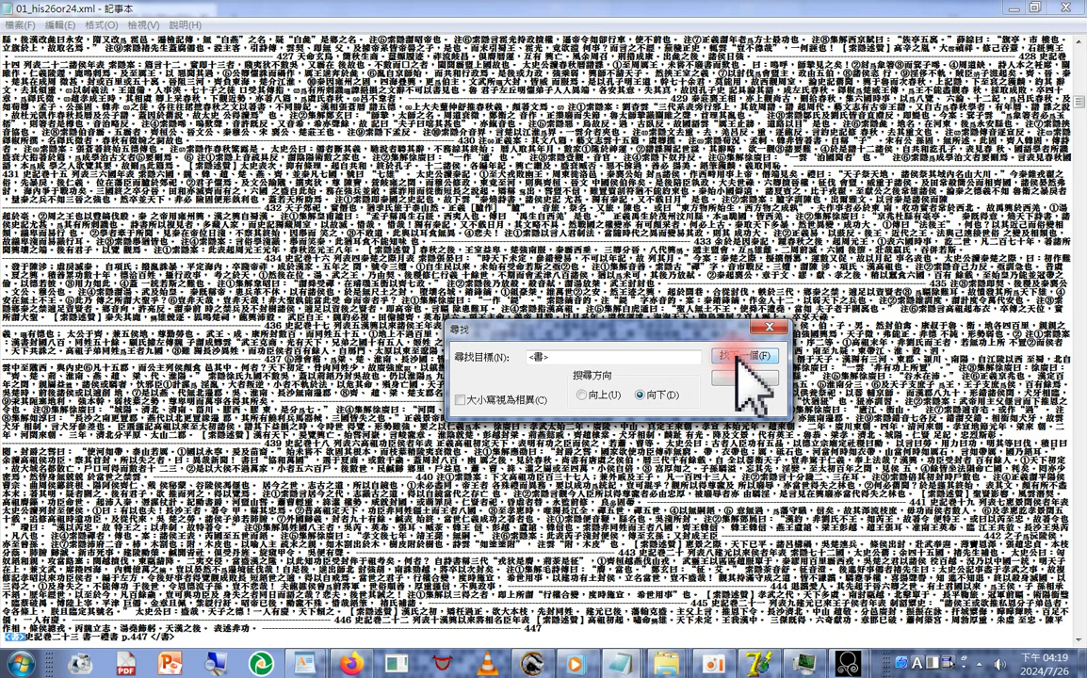
pyautogui.click(736, 356)
pyautogui.click(738, 355)
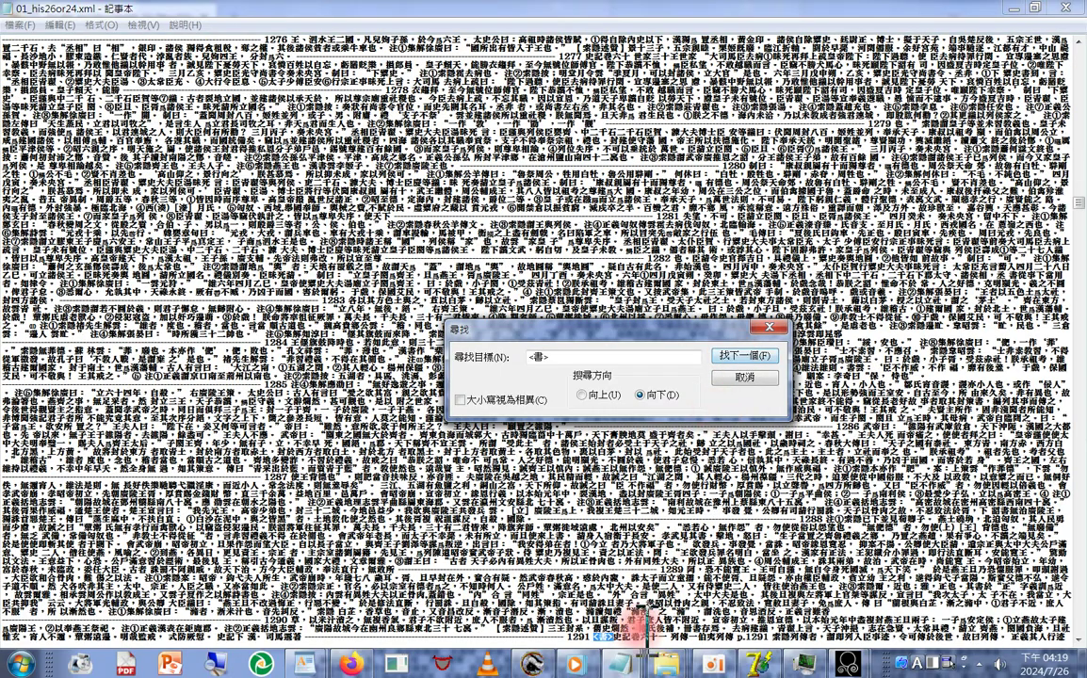
pyautogui.rightClick(594, 631)
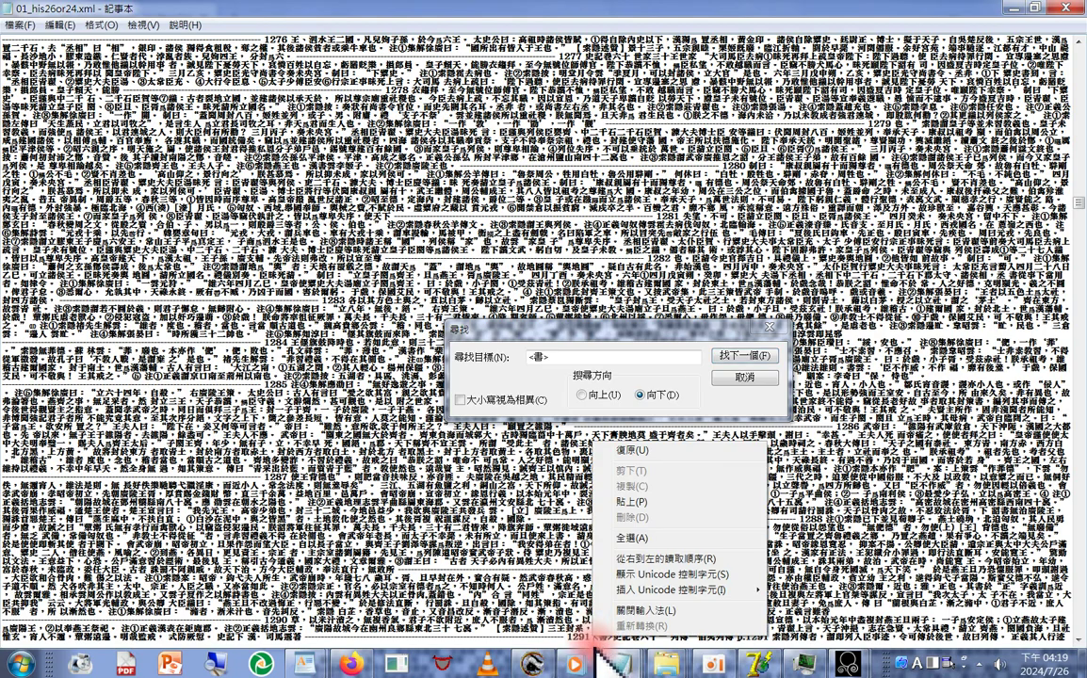
pyautogui.click(563, 582)
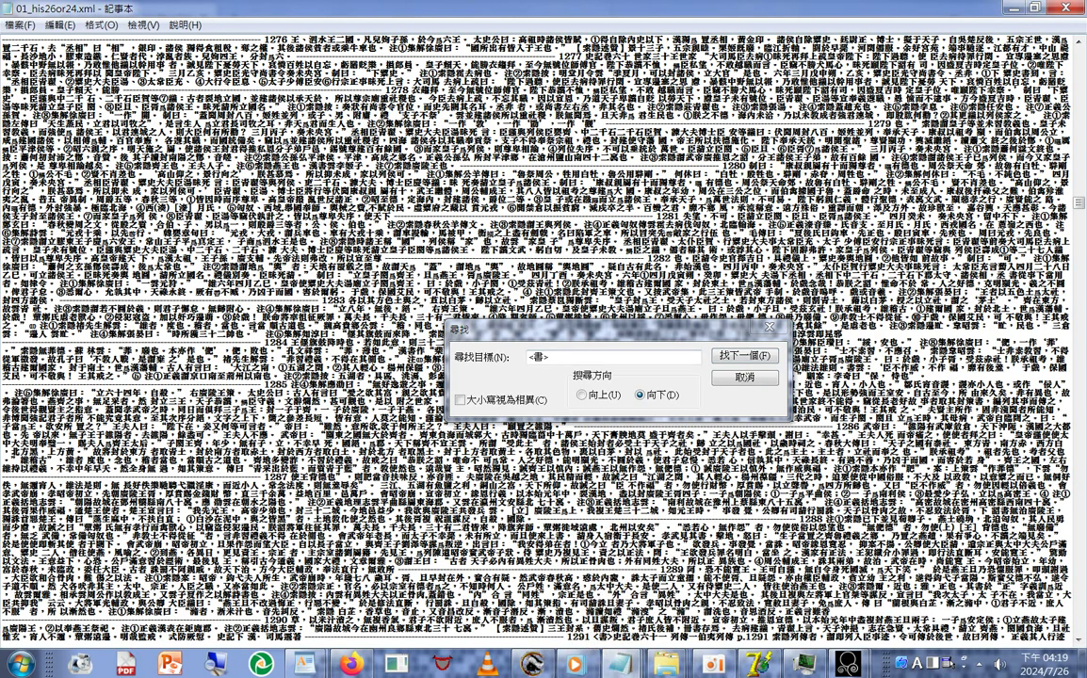
pyautogui.scroll(-1, 829, 24)
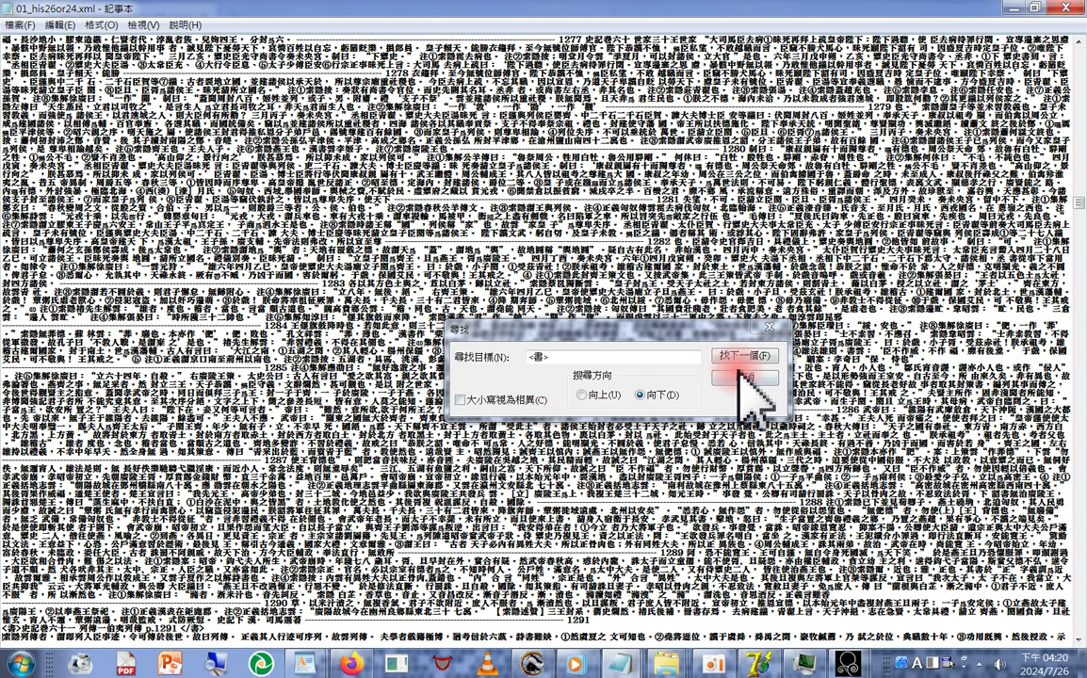
# Check the remaining <書> headings down to the last one in the file and close the search.
pyautogui.click(736, 355)
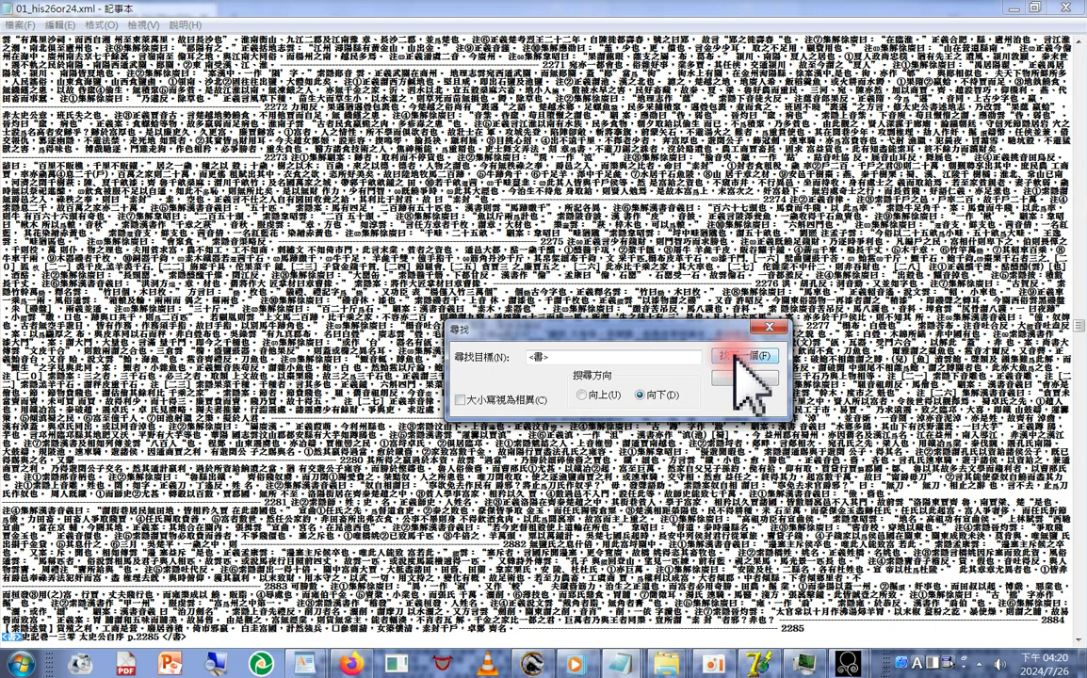
pyautogui.click(737, 354)
pyautogui.click(736, 358)
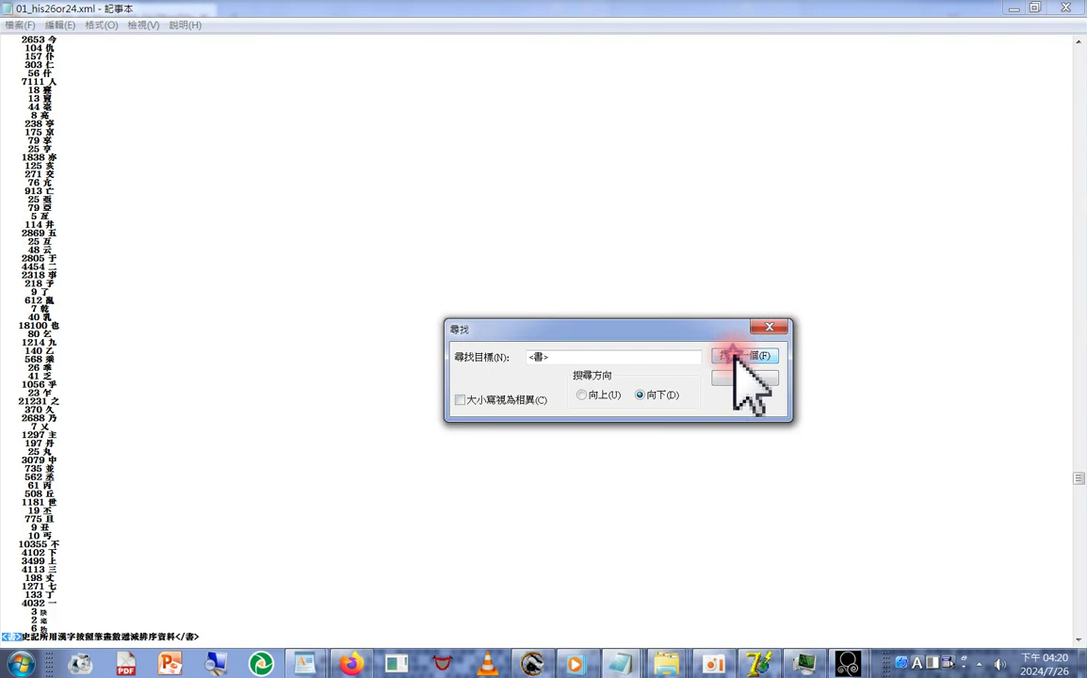
pyautogui.click(736, 358)
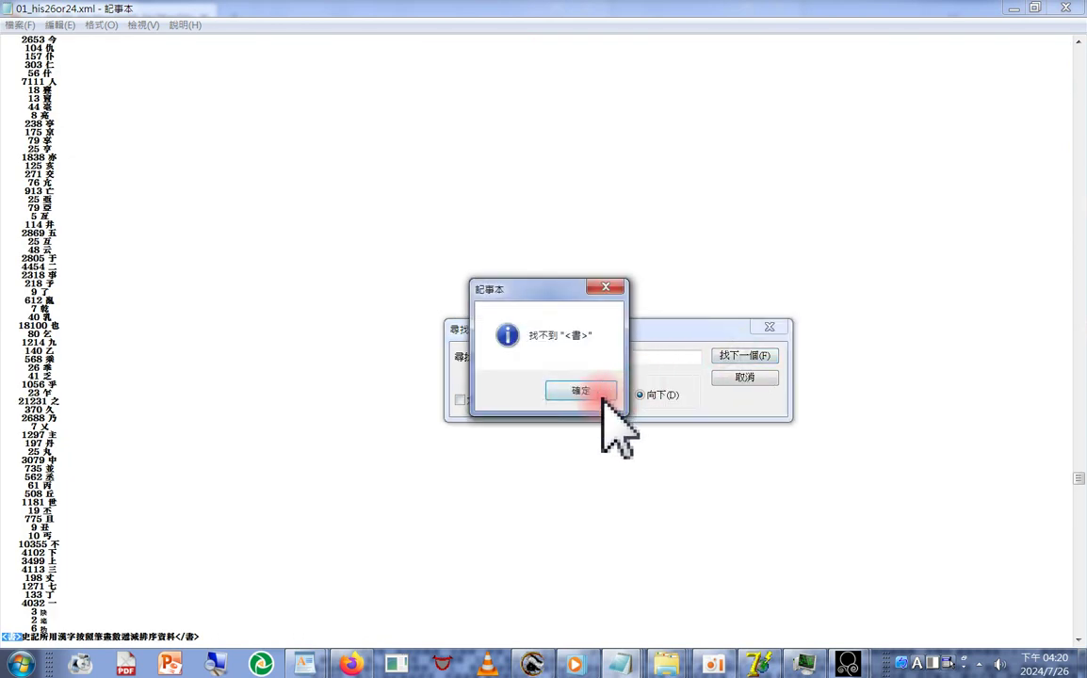
pyautogui.click(600, 392)
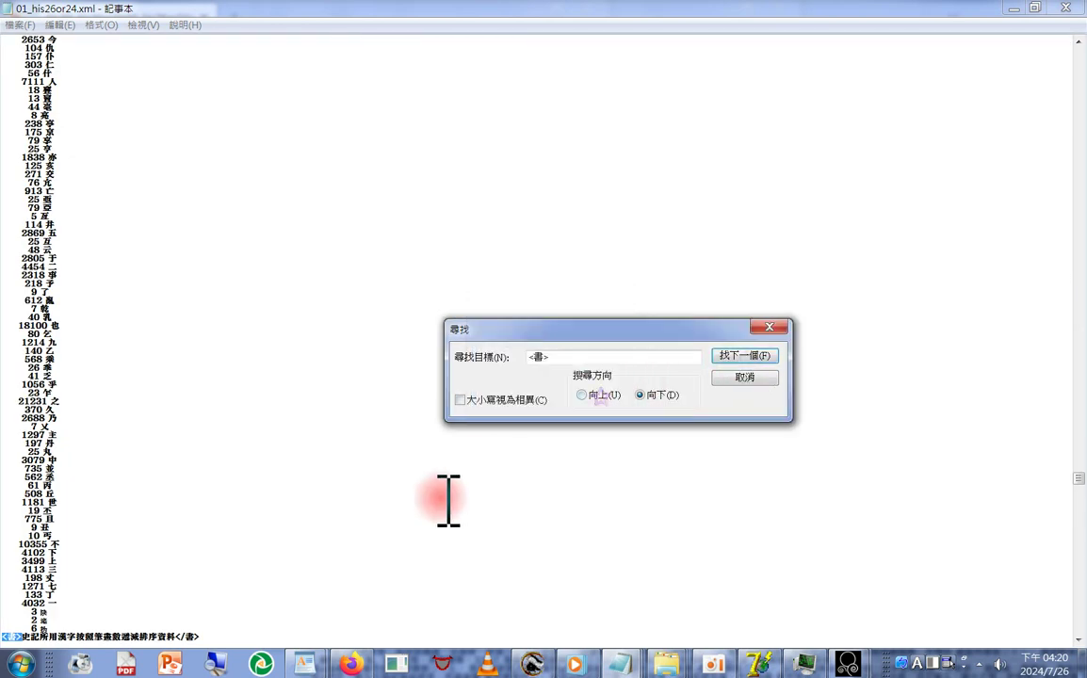
pyautogui.click(769, 326)
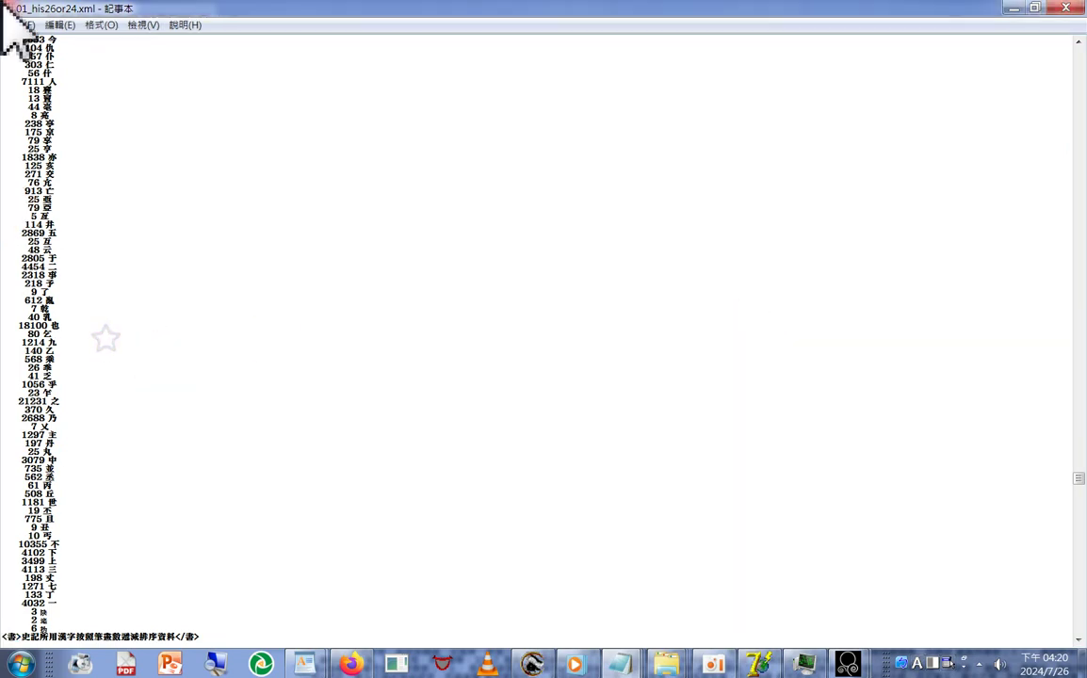
# Start saving the file under a new name in the 01_his26or24 folder of 二十六史 各史, with the type set to 所有檔案 (*.*).
pyautogui.click(20, 25)
pyautogui.click(37, 87)
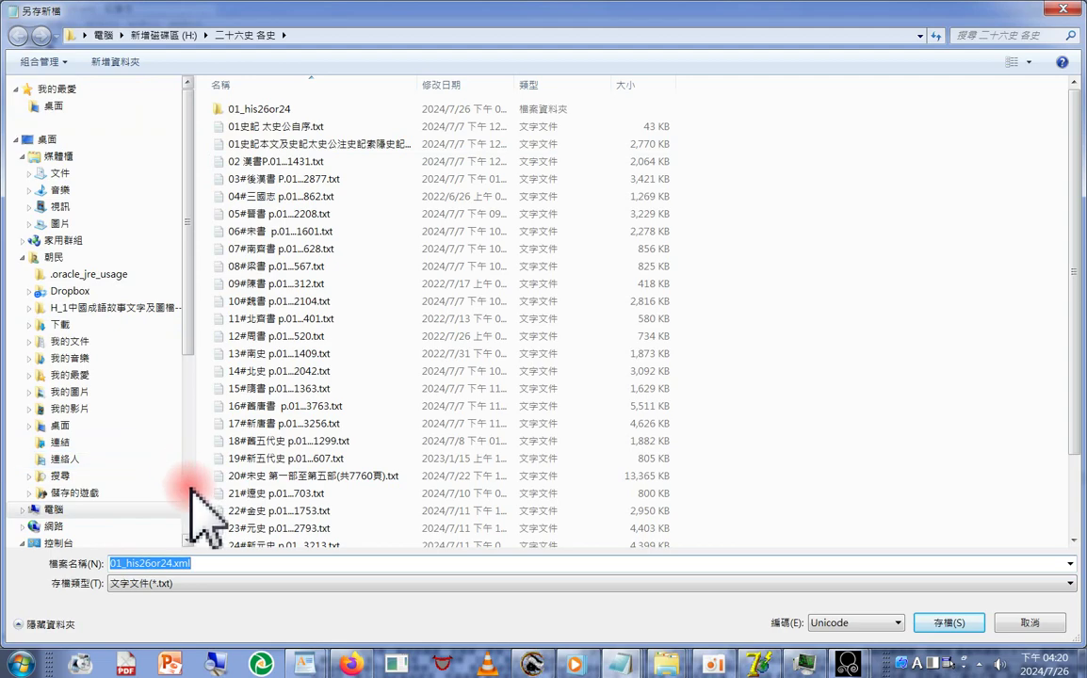
pyautogui.doubleClick(258, 111)
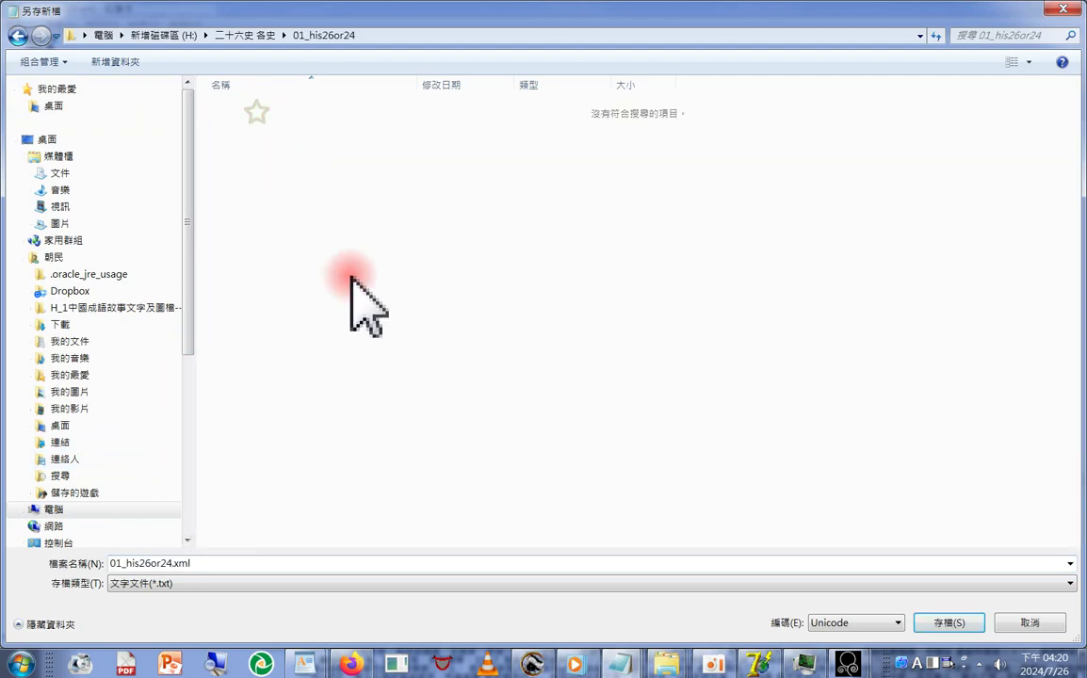
pyautogui.click(526, 584)
pyautogui.click(497, 610)
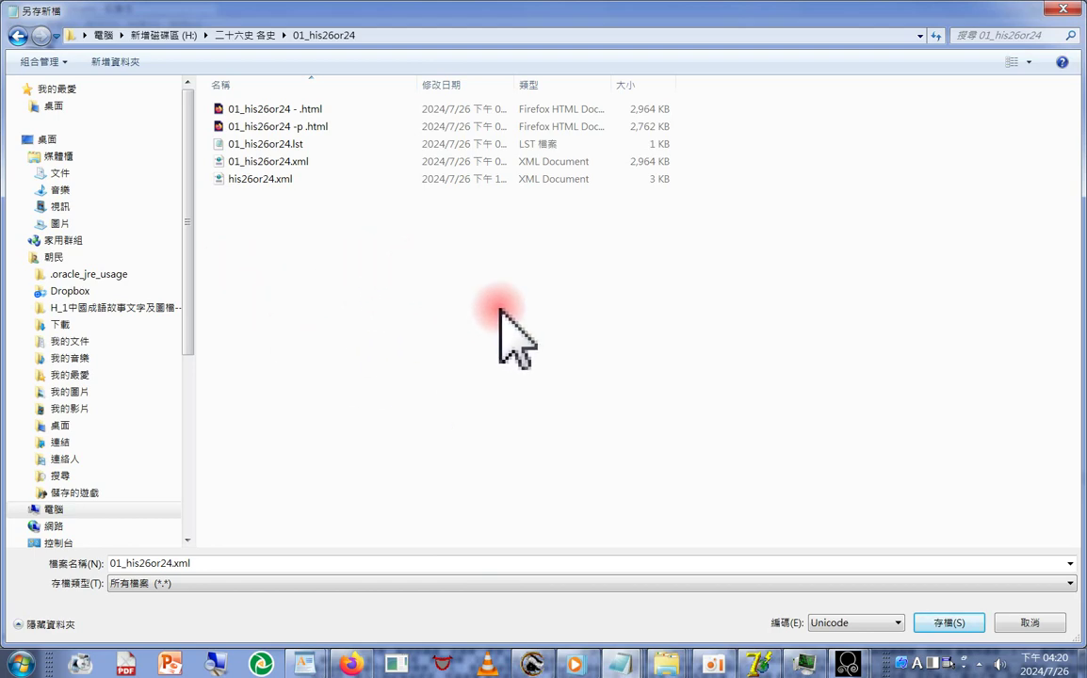
# Rename the existing his26or24.xml file as his26or24備用.xml.
pyautogui.click(270, 180)
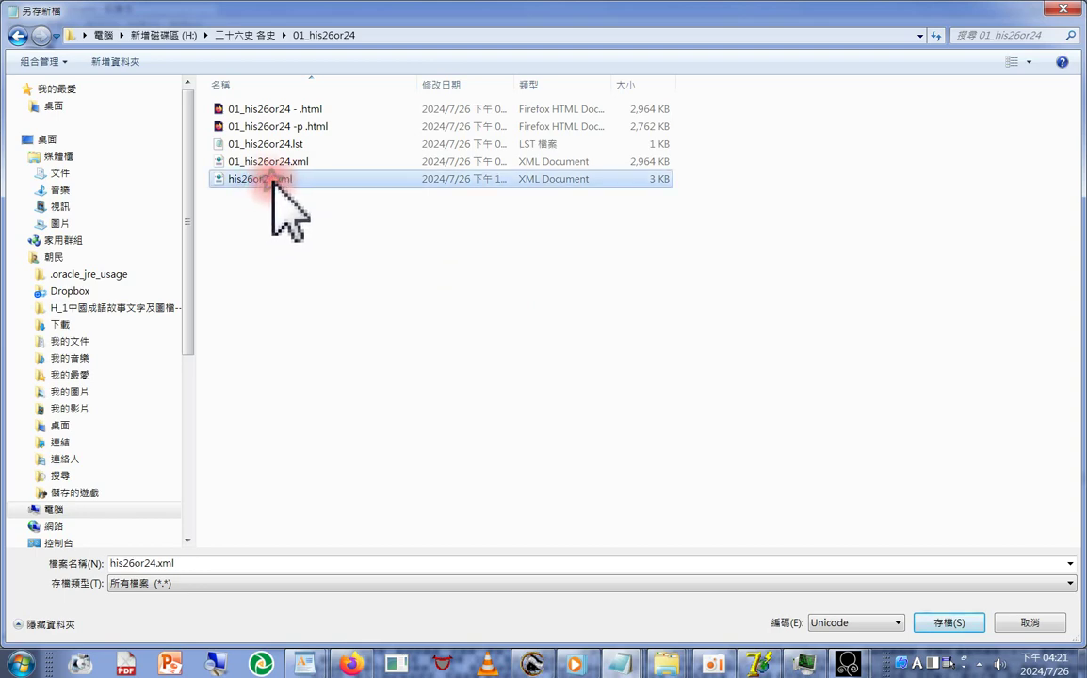
pyautogui.click(272, 179)
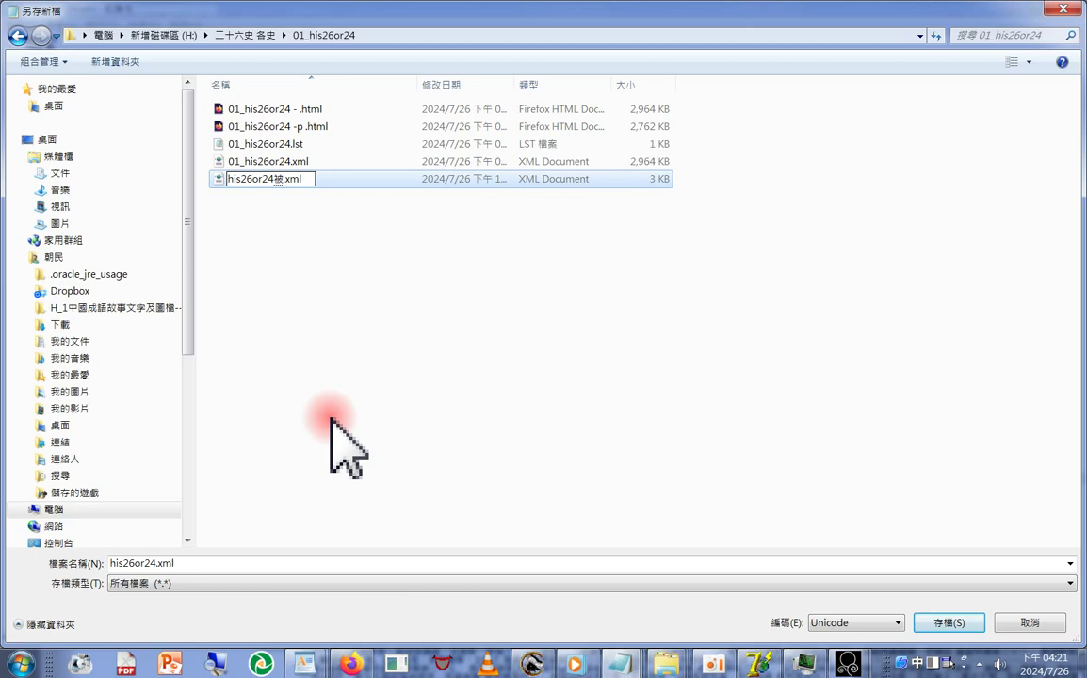
pyautogui.press('Down')
pyautogui.press('3')
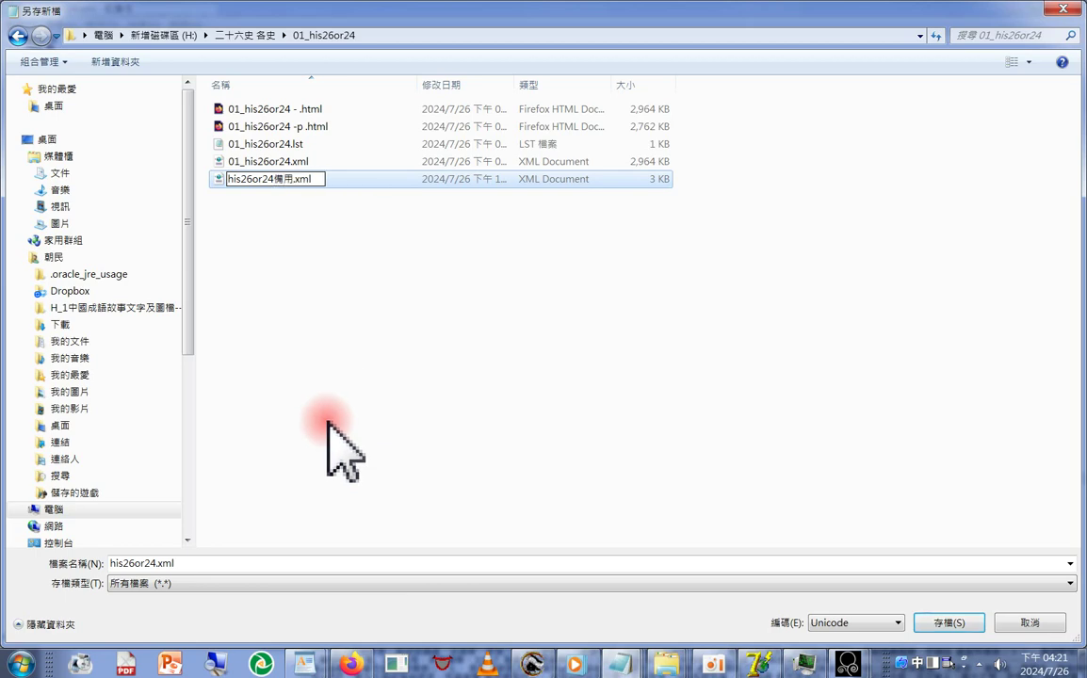
pyautogui.click(334, 440)
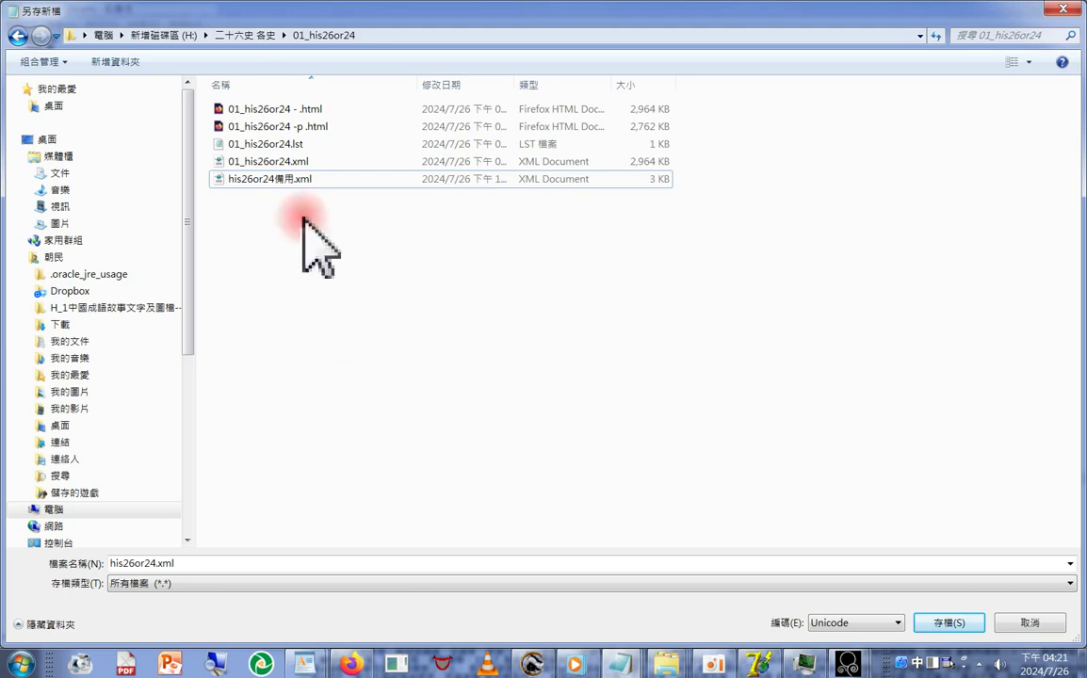
# Rename the existing 01_his26or24.xml file as the backup 01_his26or24備用.xml.
pyautogui.click(255, 160)
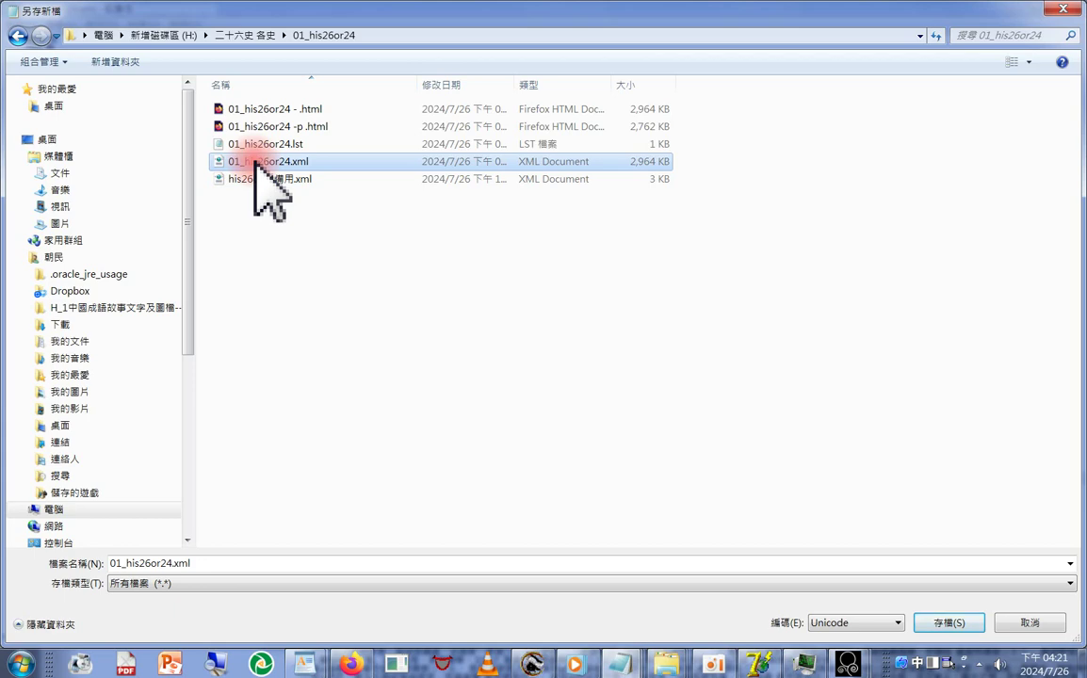
pyautogui.click(255, 160)
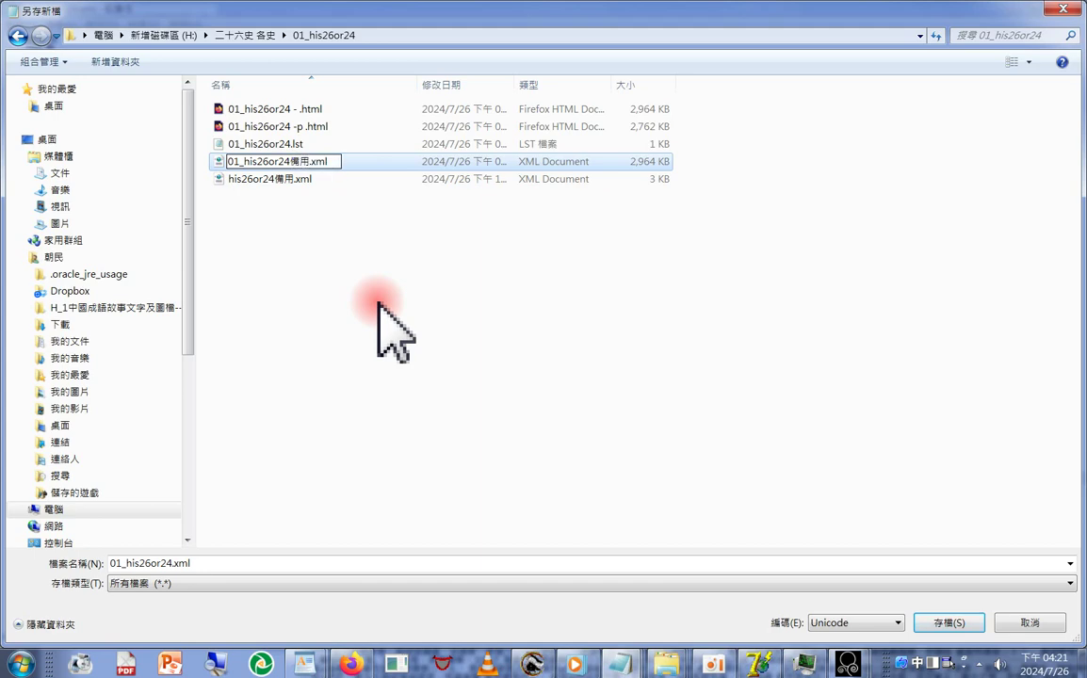
# Restore the name of his26or24備用.xml to his26or24.xml.
pyautogui.click(280, 179)
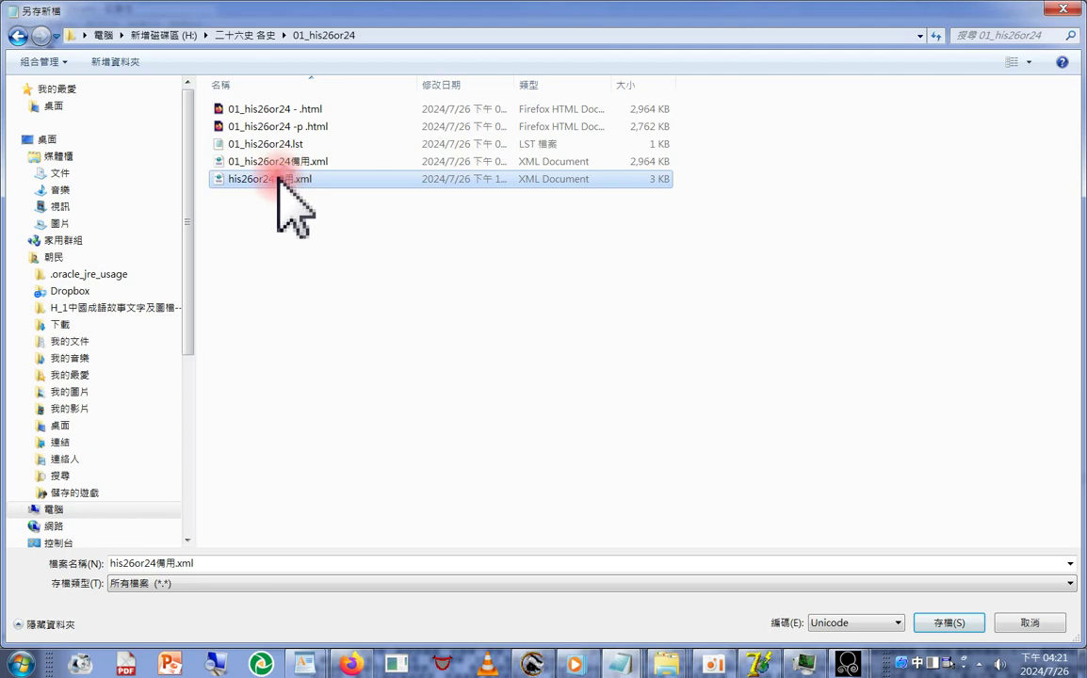
pyautogui.click(282, 179)
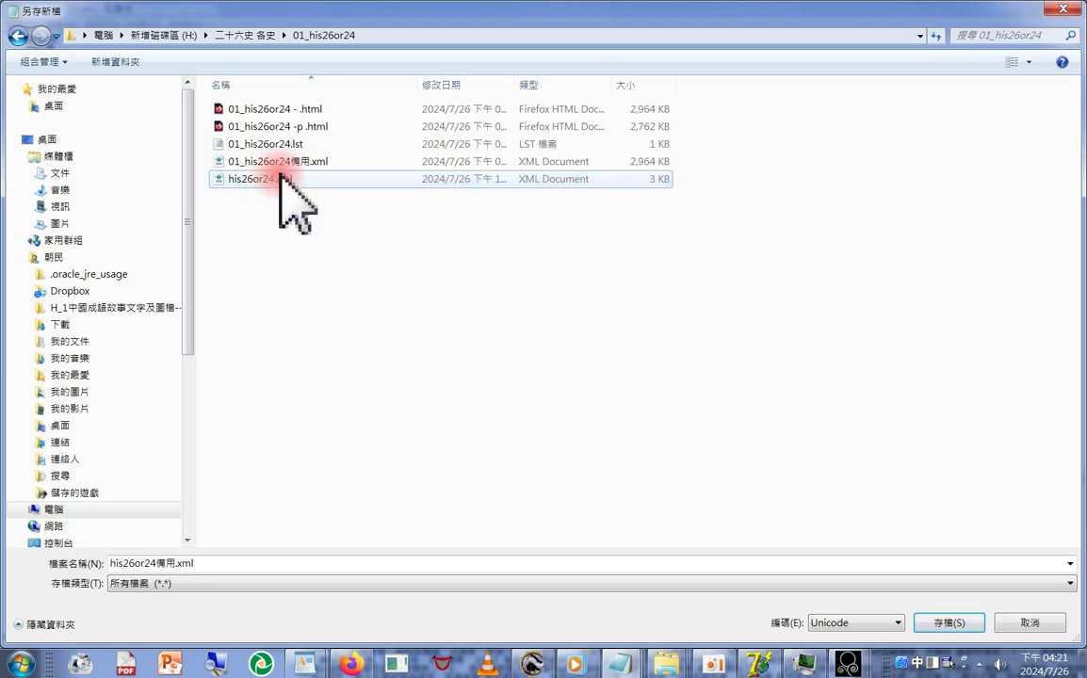
# Save the edited text as 01_his26or24.xml alongside the backup file.
pyautogui.click(269, 162)
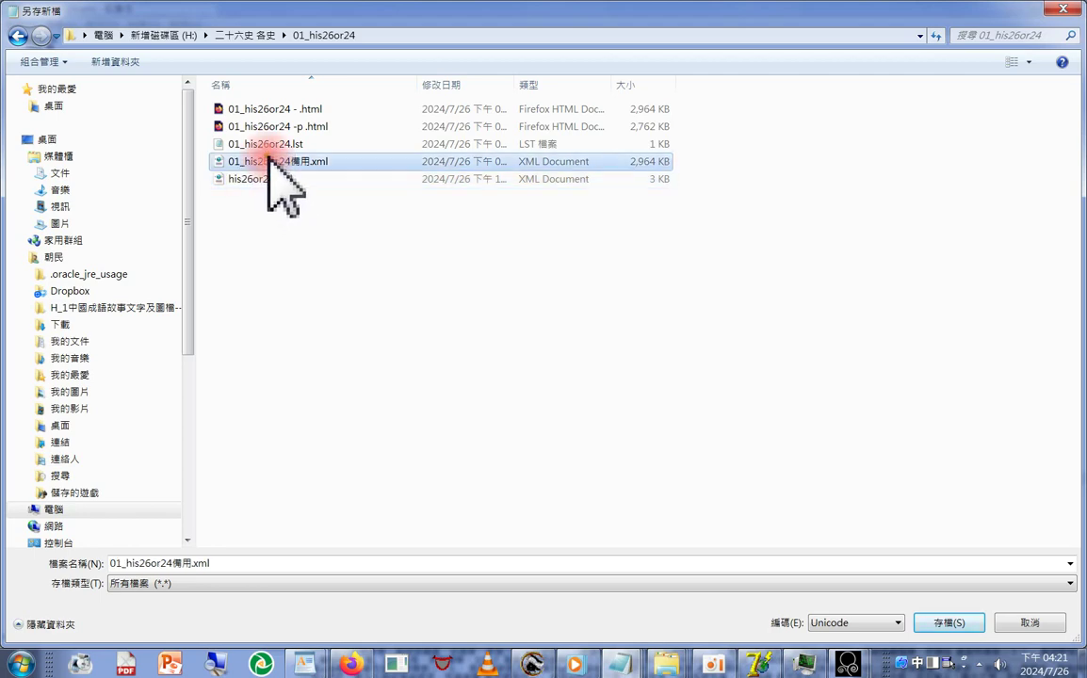
pyautogui.click(182, 563)
pyautogui.click(173, 563)
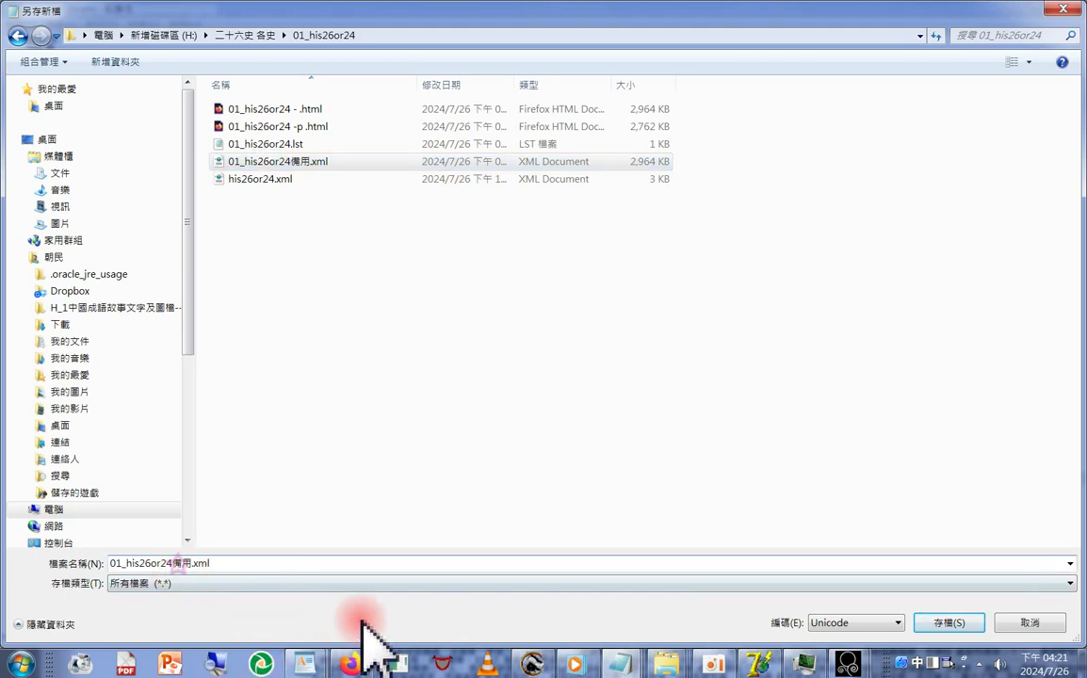
pyautogui.press('Delete')
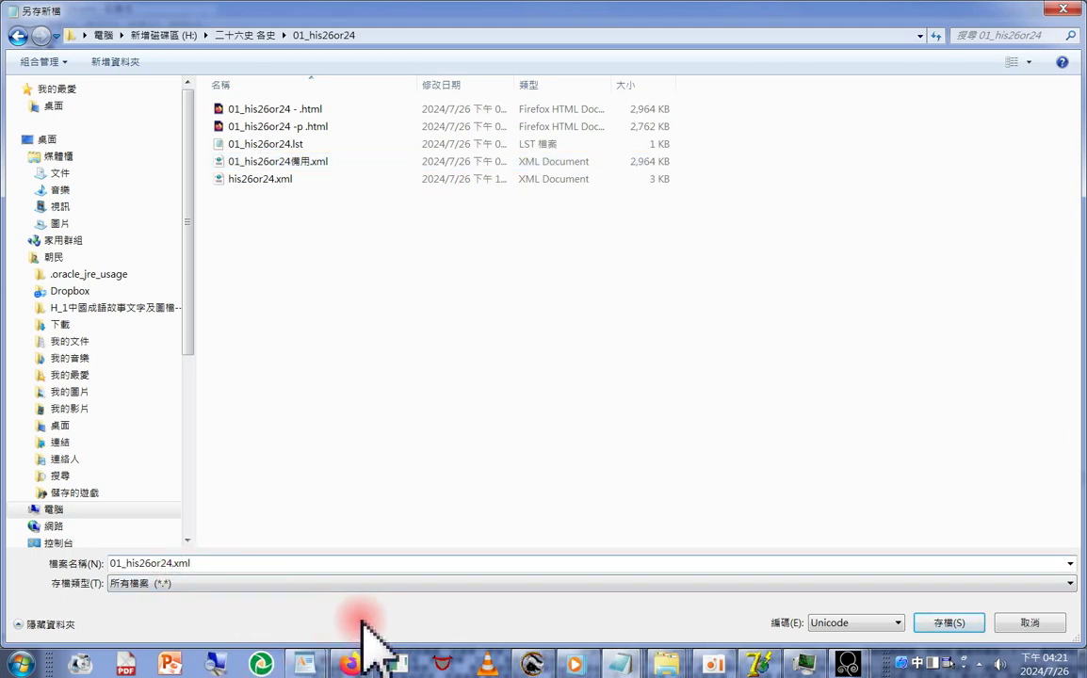
pyautogui.press('Return')
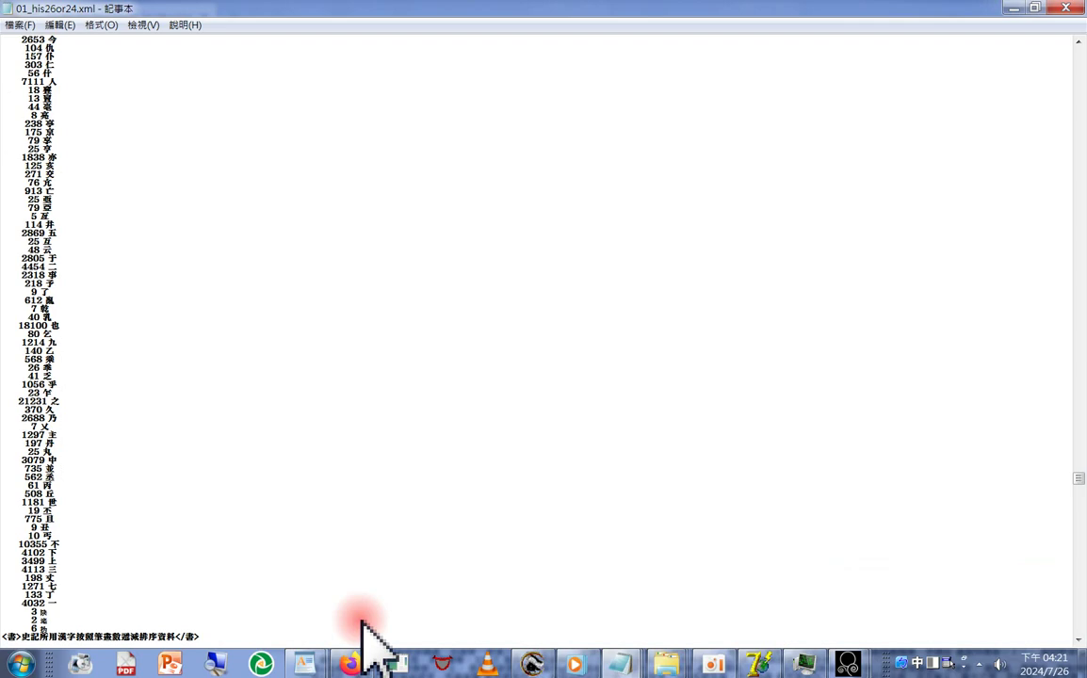
# Start saving a copy of the edited text and choose the 01_his26or24 folder directly on drive H: as the destination.
pyautogui.click(19, 25)
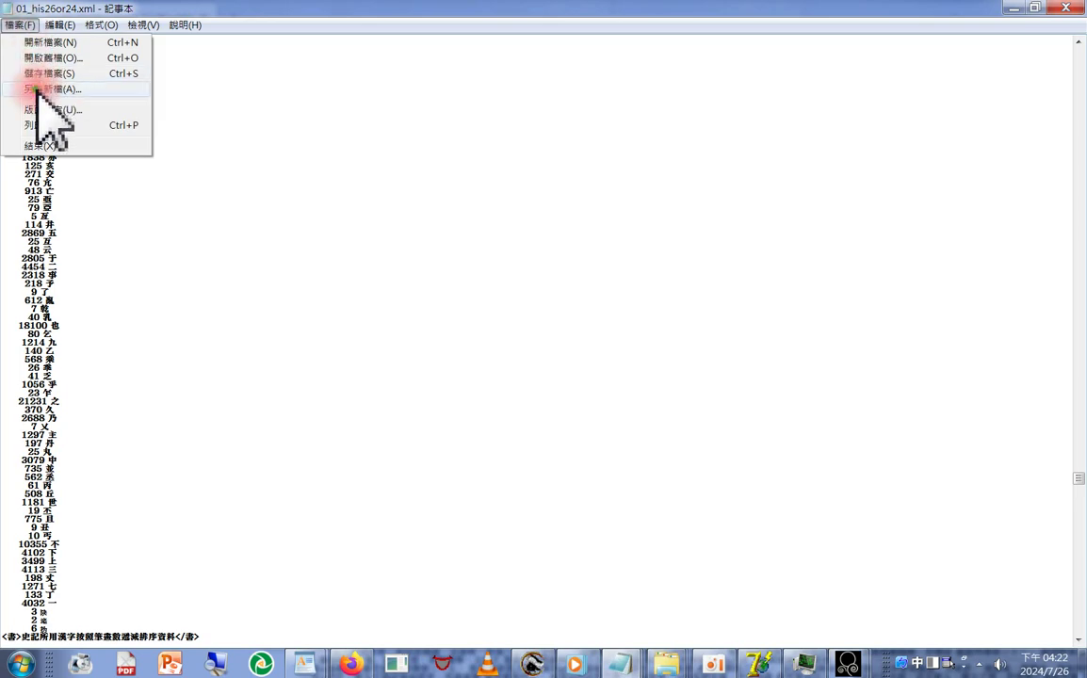
pyautogui.click(39, 90)
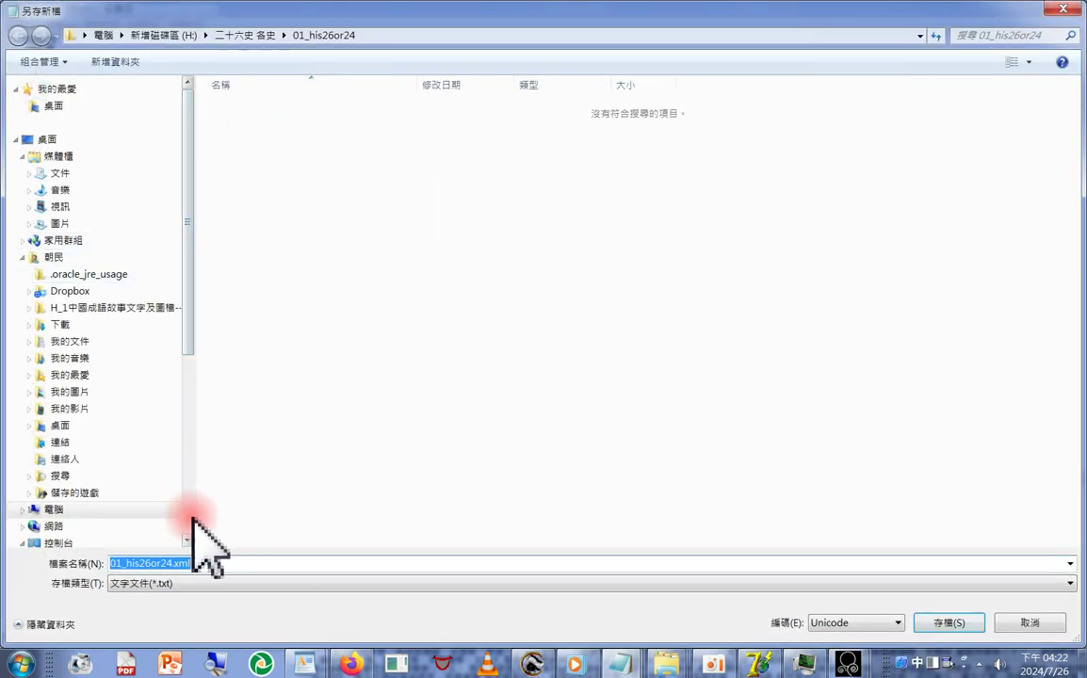
pyautogui.click(54, 508)
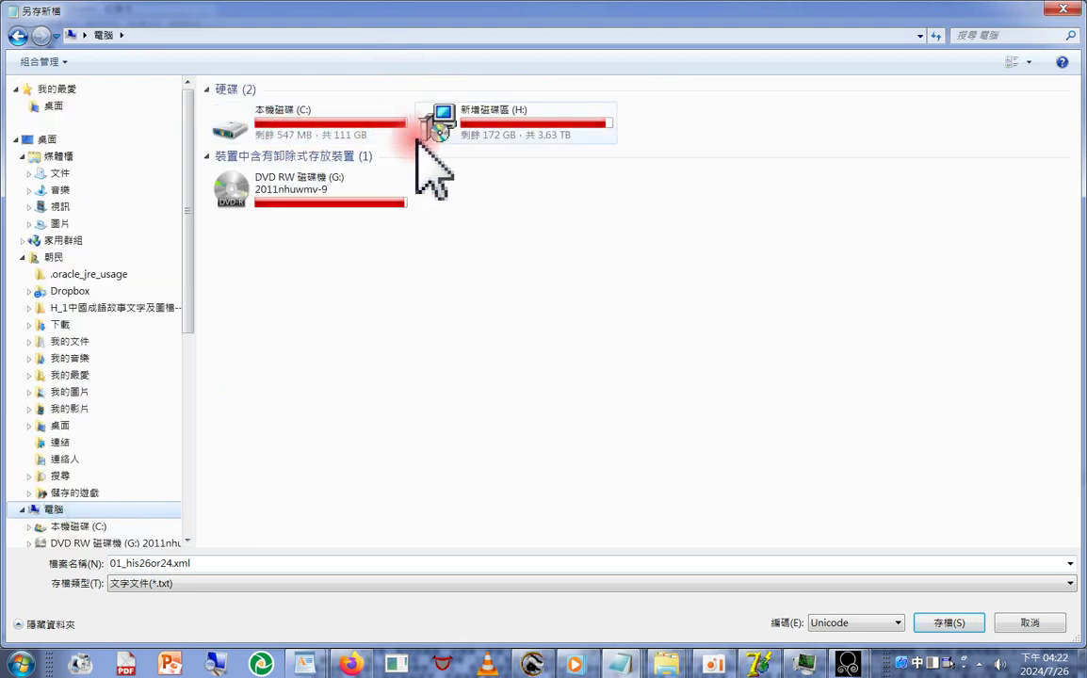
pyautogui.doubleClick(491, 123)
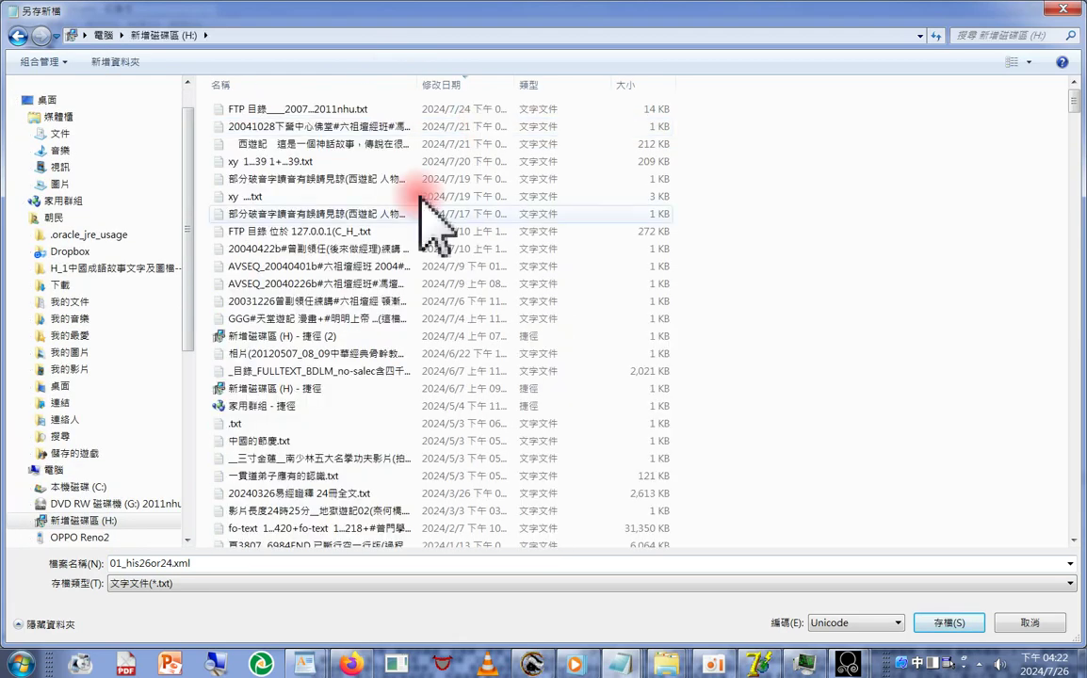
pyautogui.scroll(-4, 439, 304)
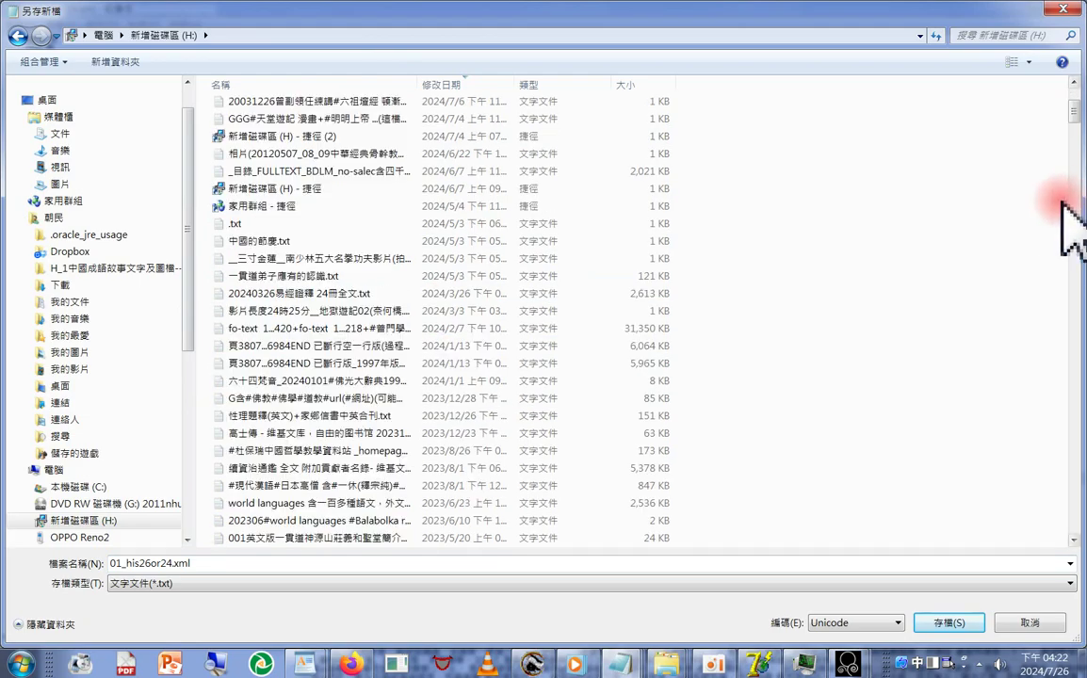
pyautogui.moveTo(1075, 132)
pyautogui.mouseDown()
pyautogui.moveTo(1076, 245)
pyautogui.moveTo(1076, 151)
pyautogui.mouseUp()
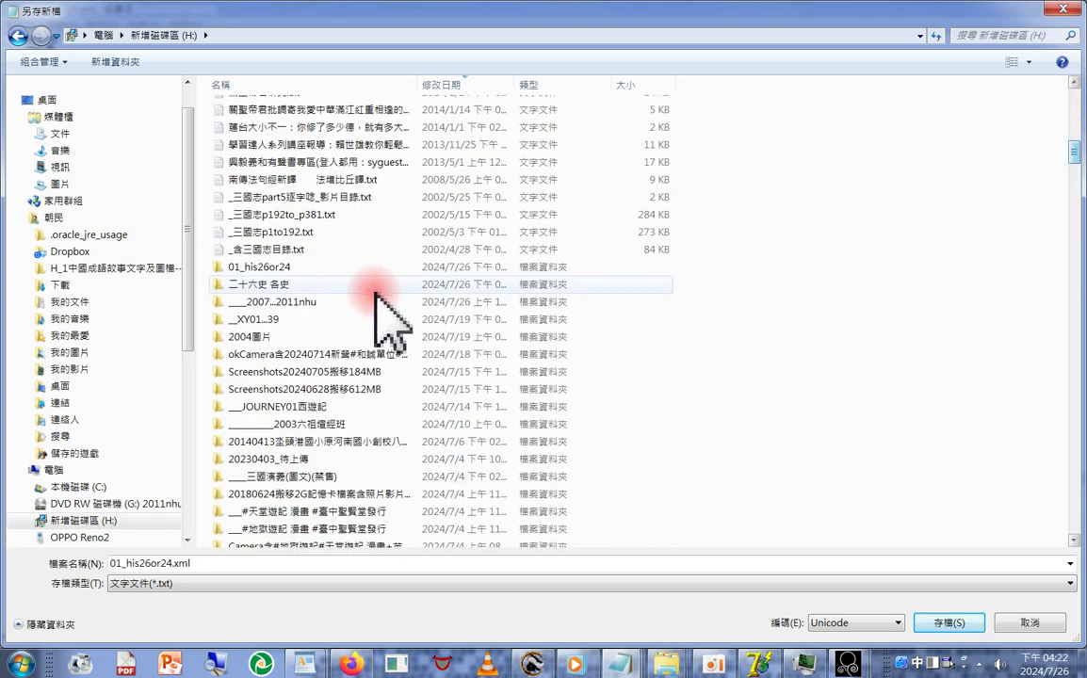
pyautogui.doubleClick(267, 271)
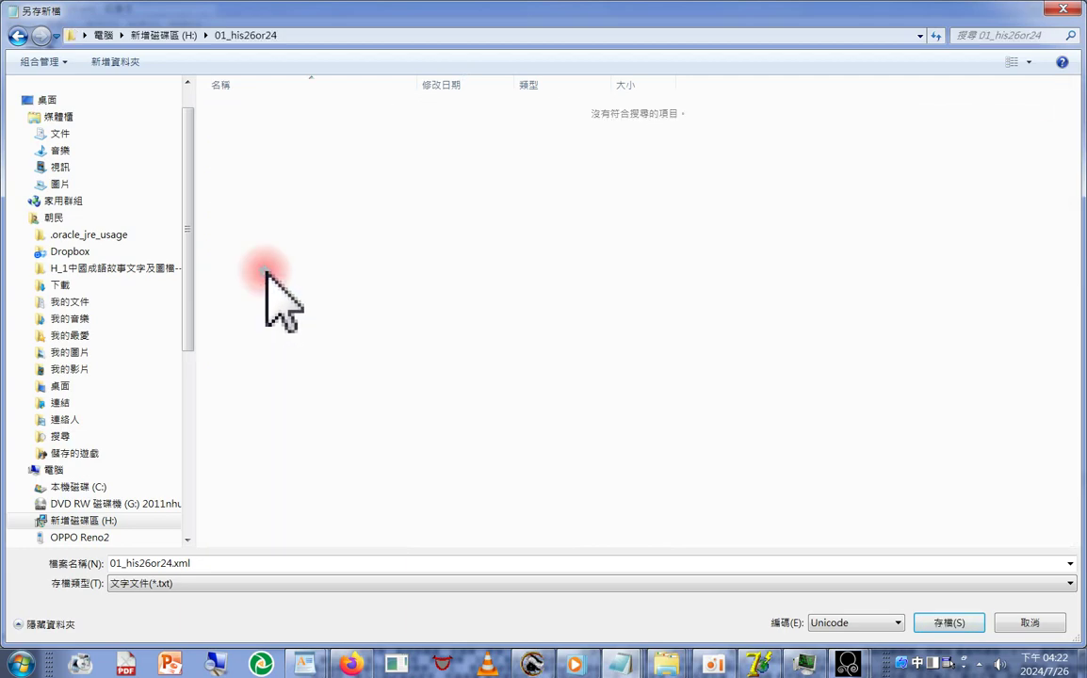
# Set the file type to all files (*.*) and save as 01_his26or24.xml in Unicode, replacing the existing file.
pyautogui.click(254, 583)
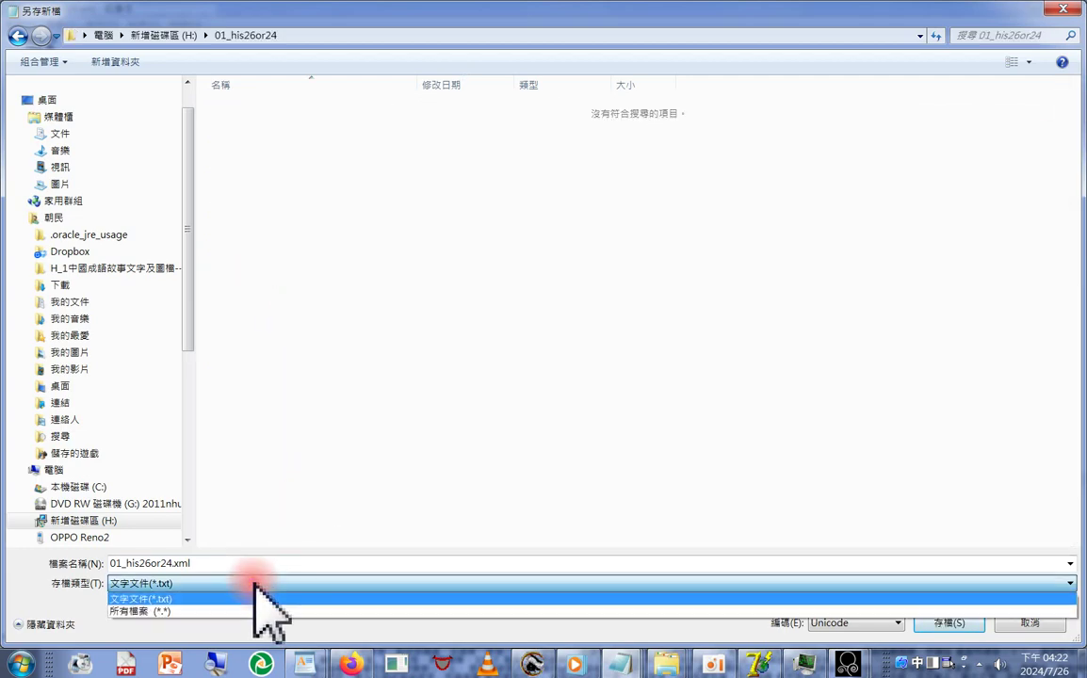
pyautogui.click(231, 599)
pyautogui.click(226, 583)
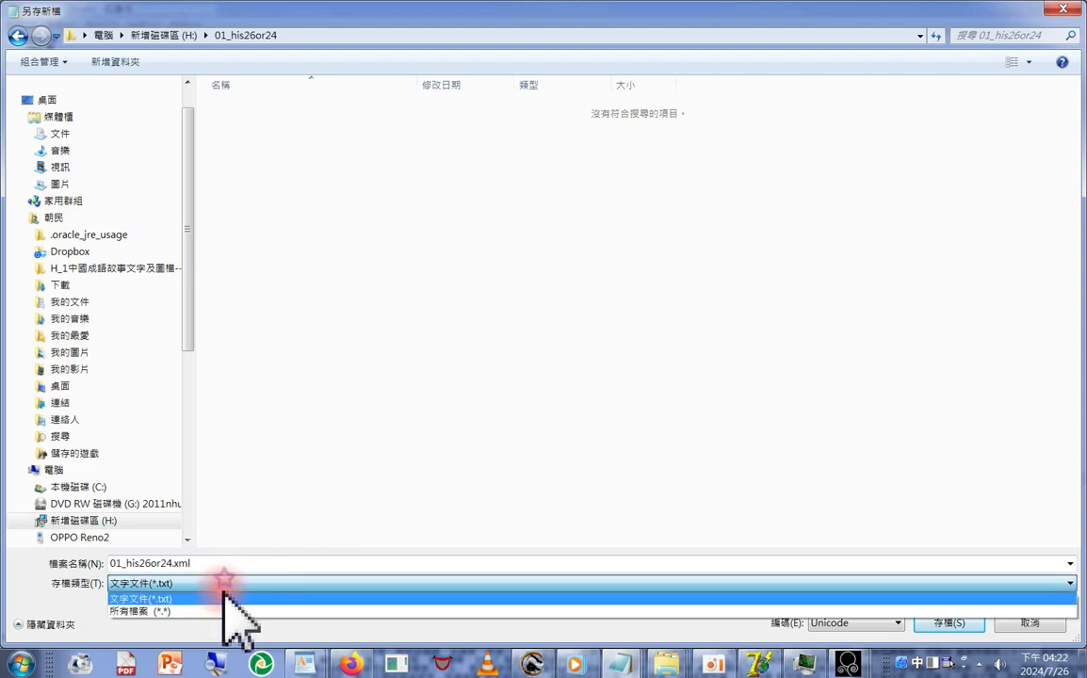
pyautogui.press('Down')
pyautogui.press('Return')
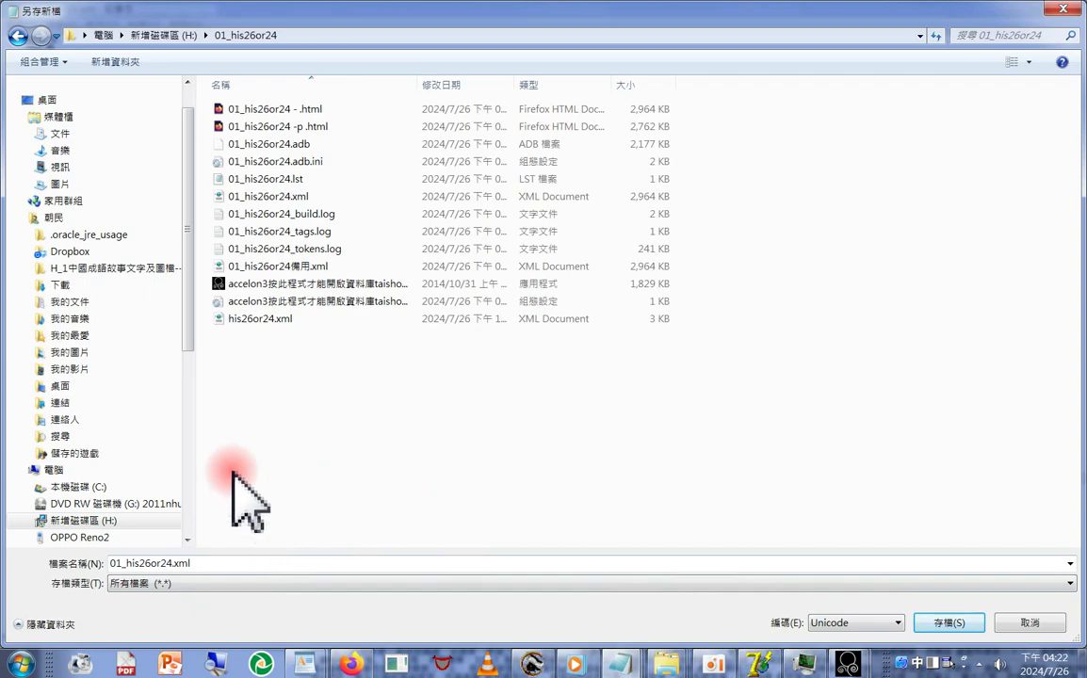
pyautogui.click(941, 625)
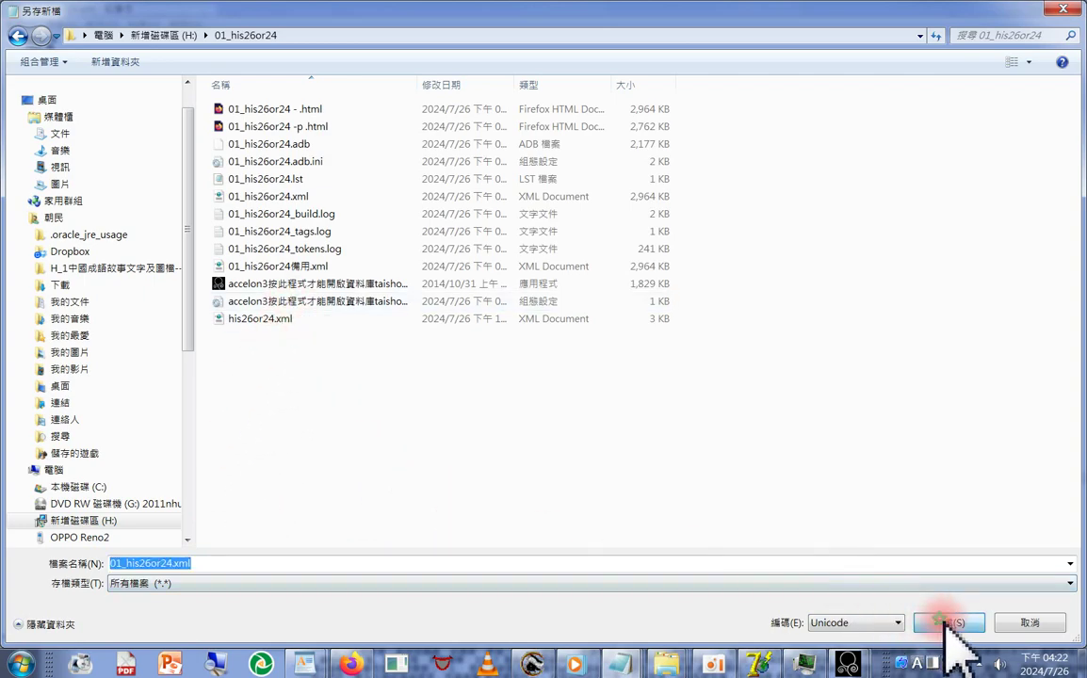
pyautogui.click(596, 331)
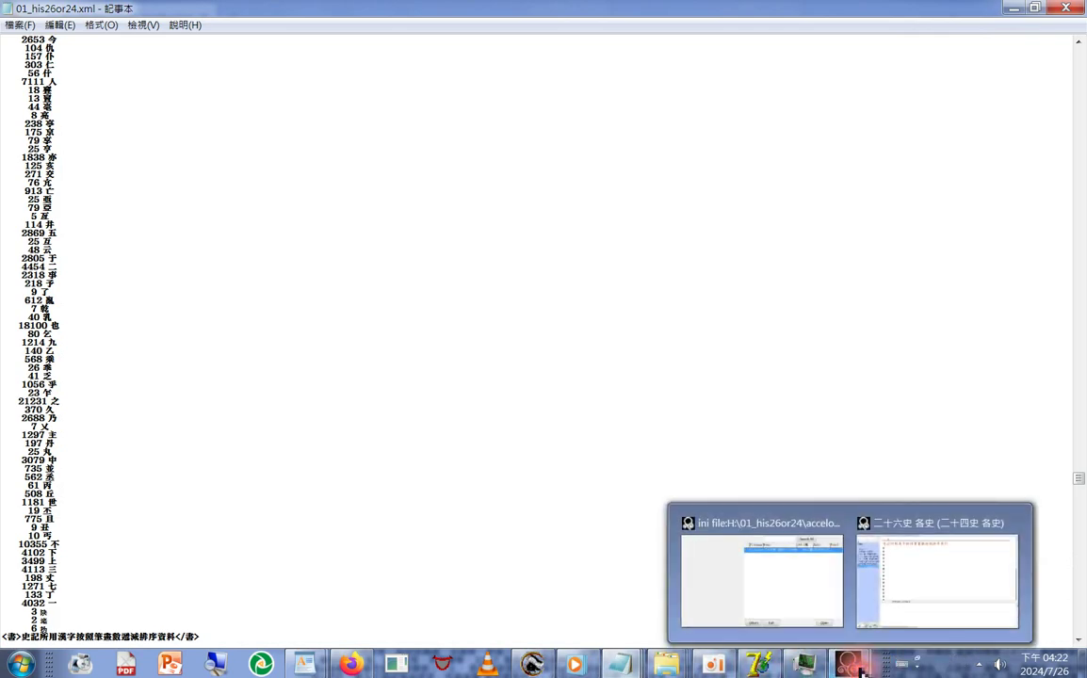
# Close both accelon windows, including the 二十六史 各史 database, and bring up the Windows Task Manager's list of running applications.
pyautogui.rightClick(773, 665)
pyautogui.click(768, 625)
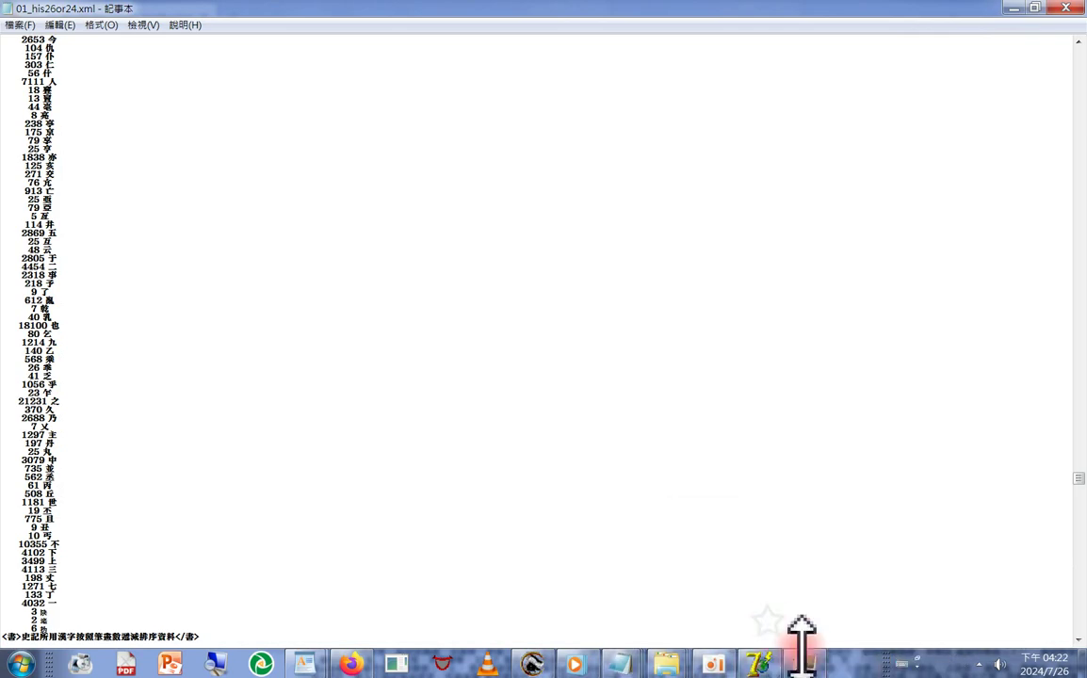
pyautogui.click(805, 665)
pyautogui.click(905, 475)
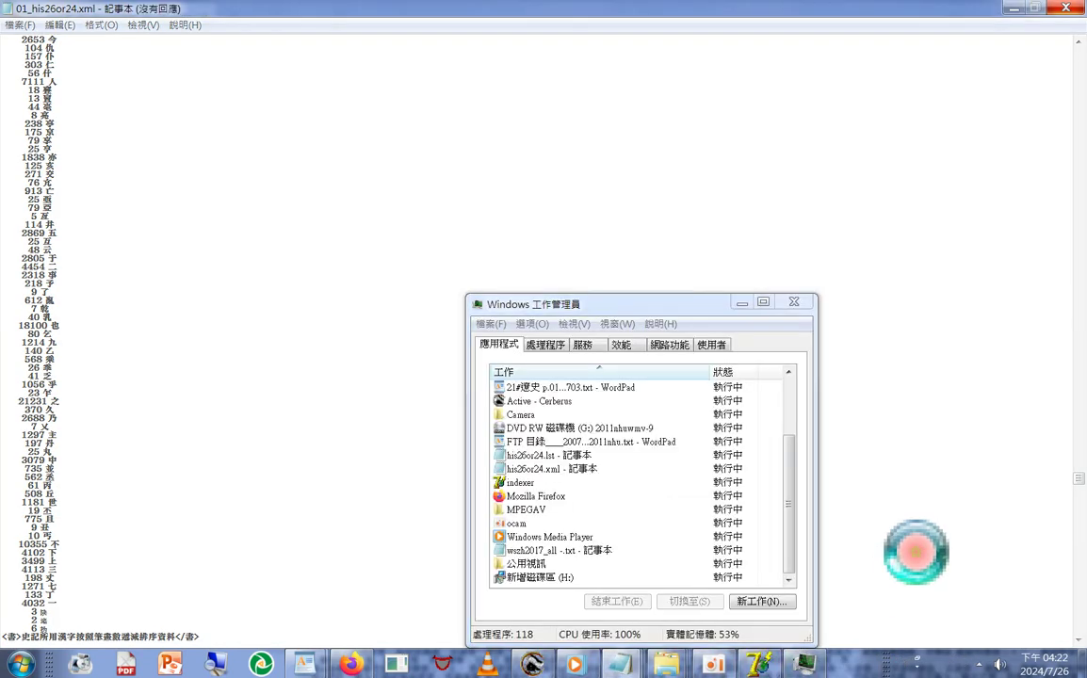
# Switch to Indexer and clear its list of source files.
pyautogui.click(756, 663)
pyautogui.click(290, 397)
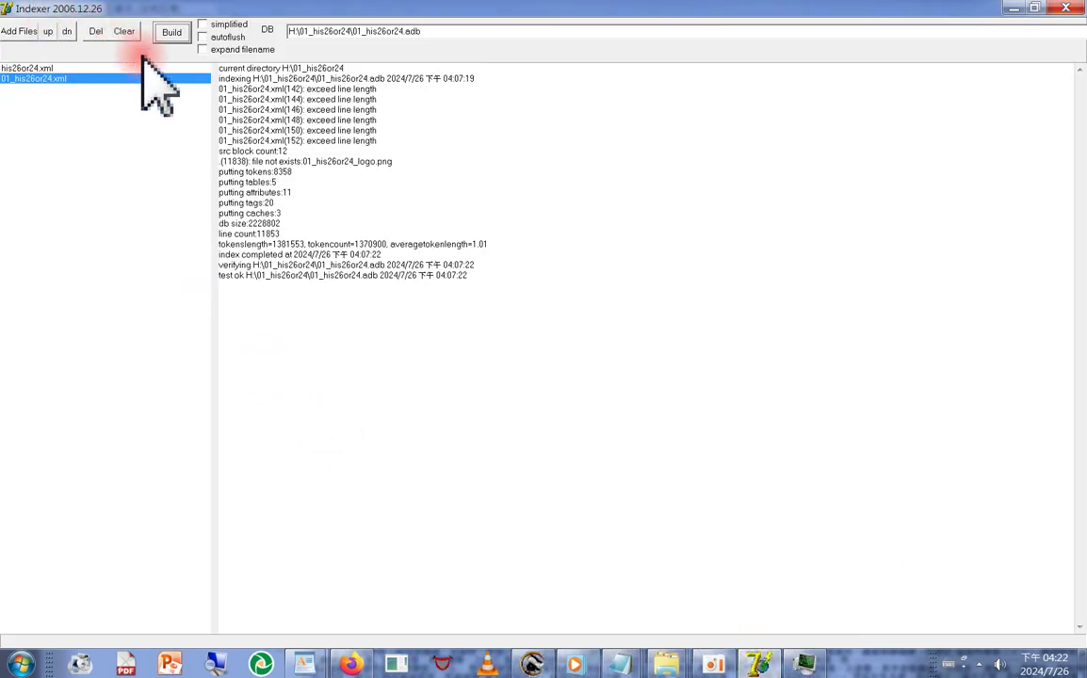
pyautogui.click(126, 32)
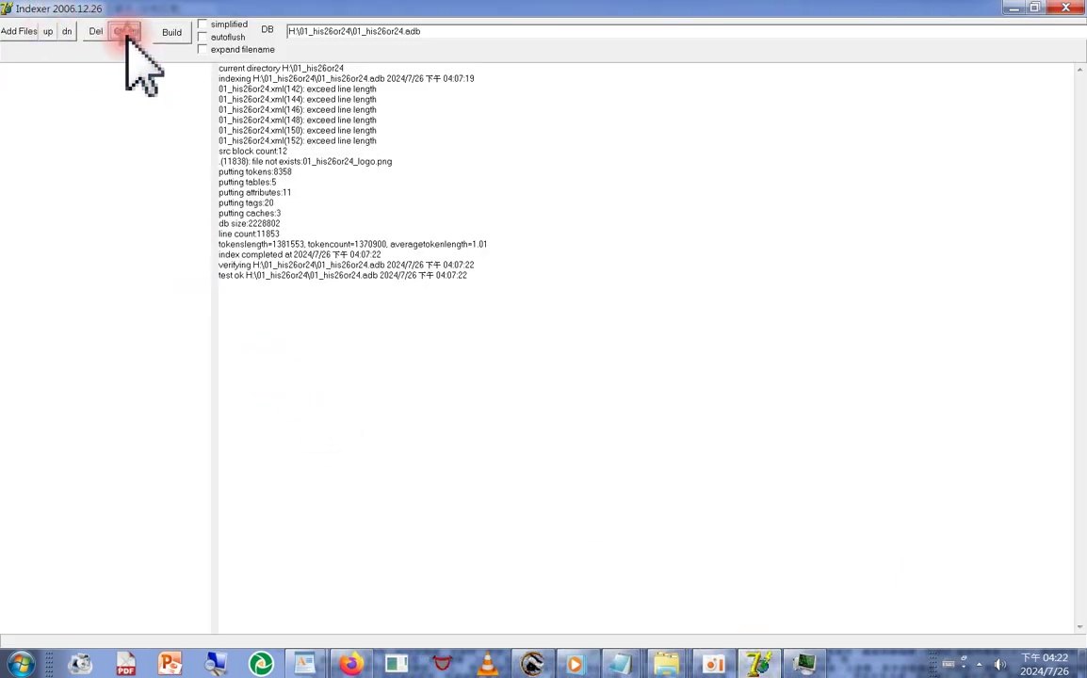
# Load the source files from 01_his26or24.lst in the 01_his26or24 folder and build the 01_his26or24.adb database.
pyautogui.click(19, 32)
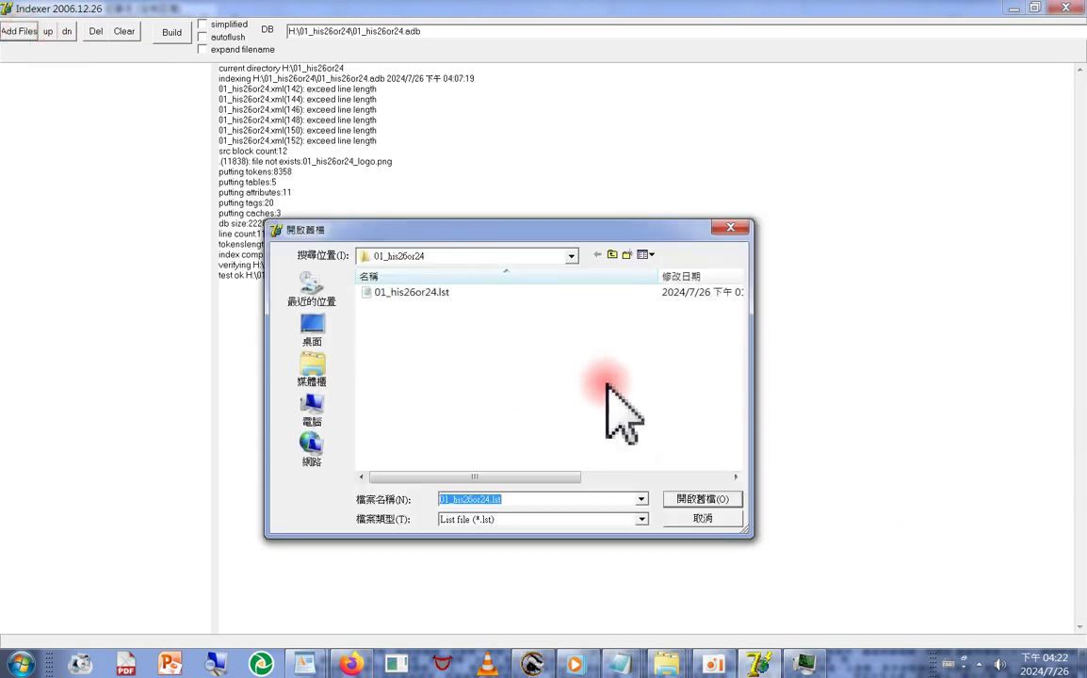
pyautogui.click(569, 257)
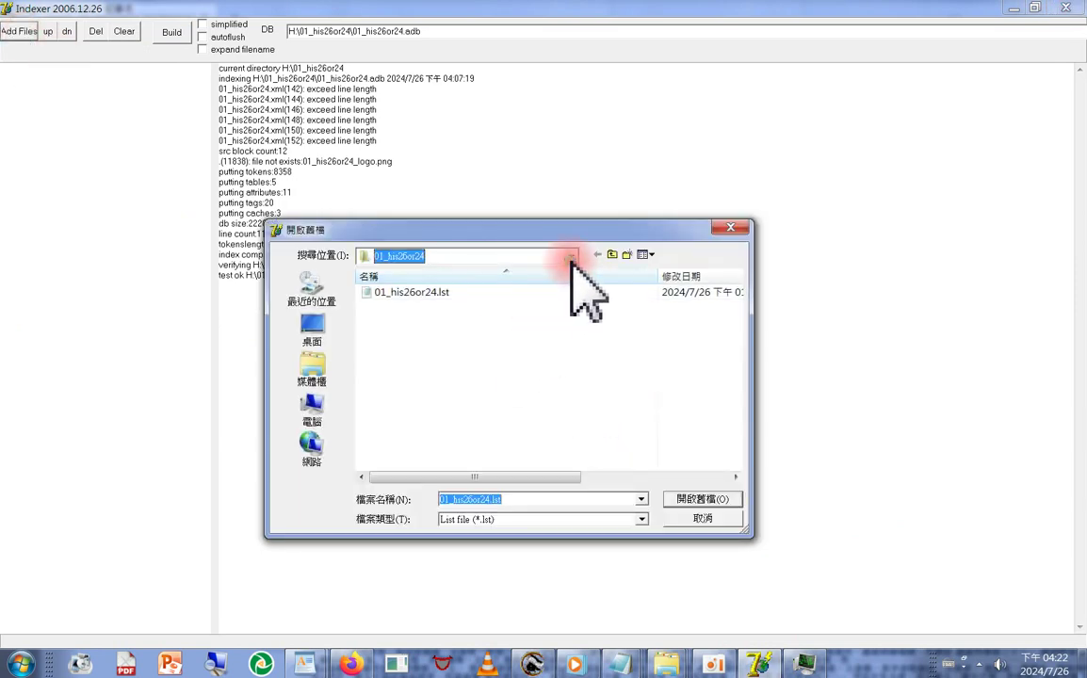
pyautogui.click(570, 256)
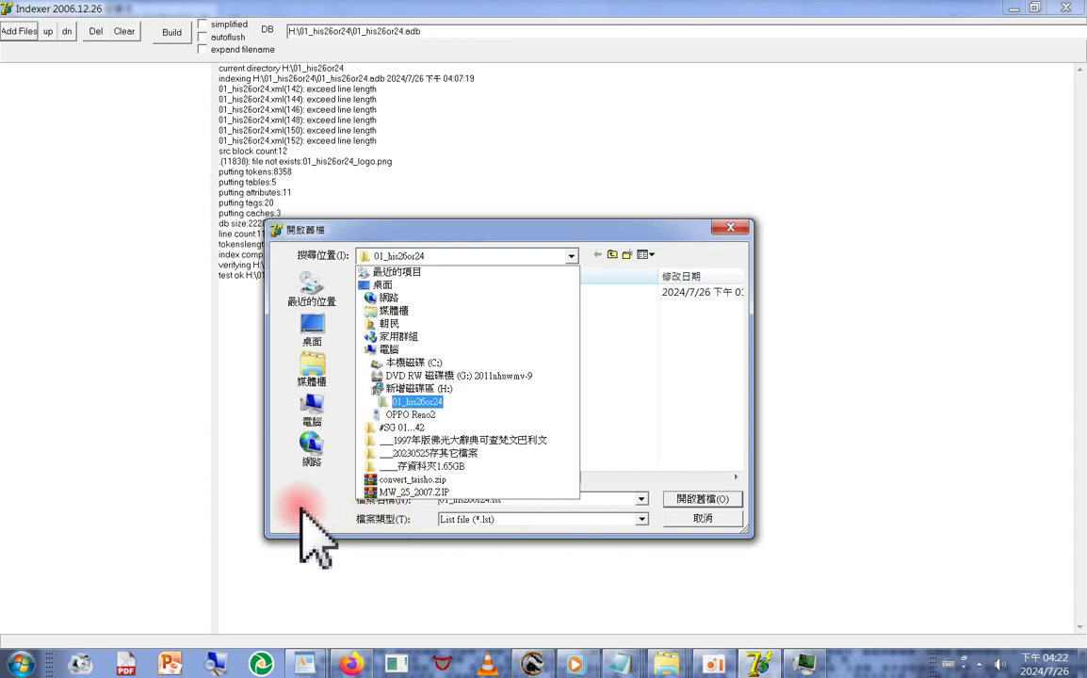
pyautogui.click(379, 403)
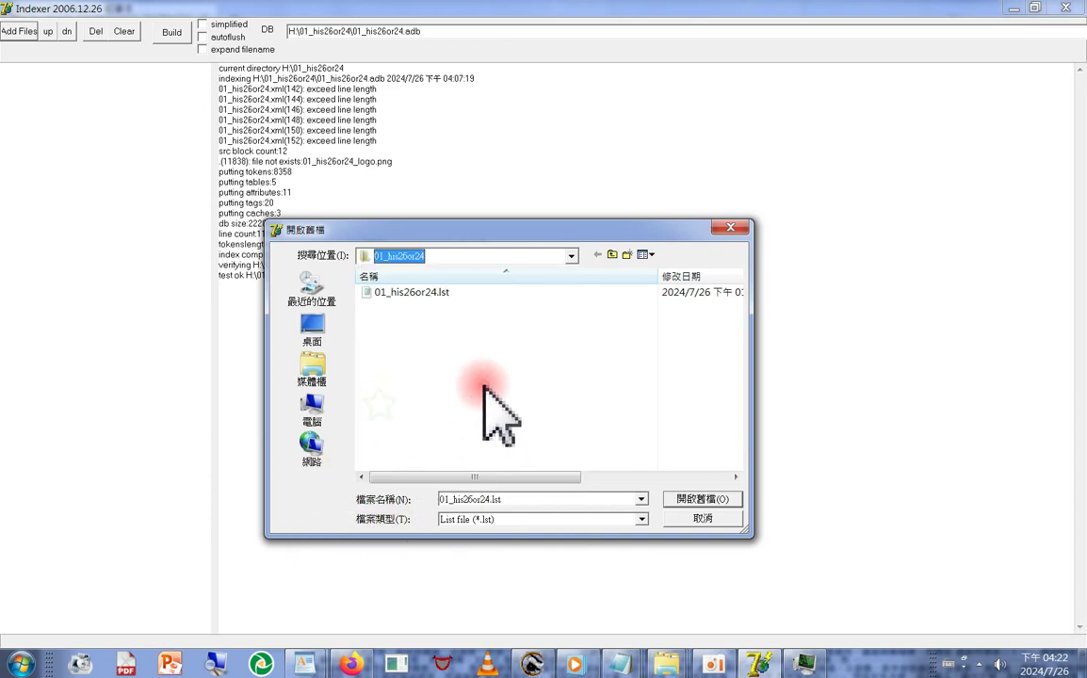
pyautogui.doubleClick(426, 293)
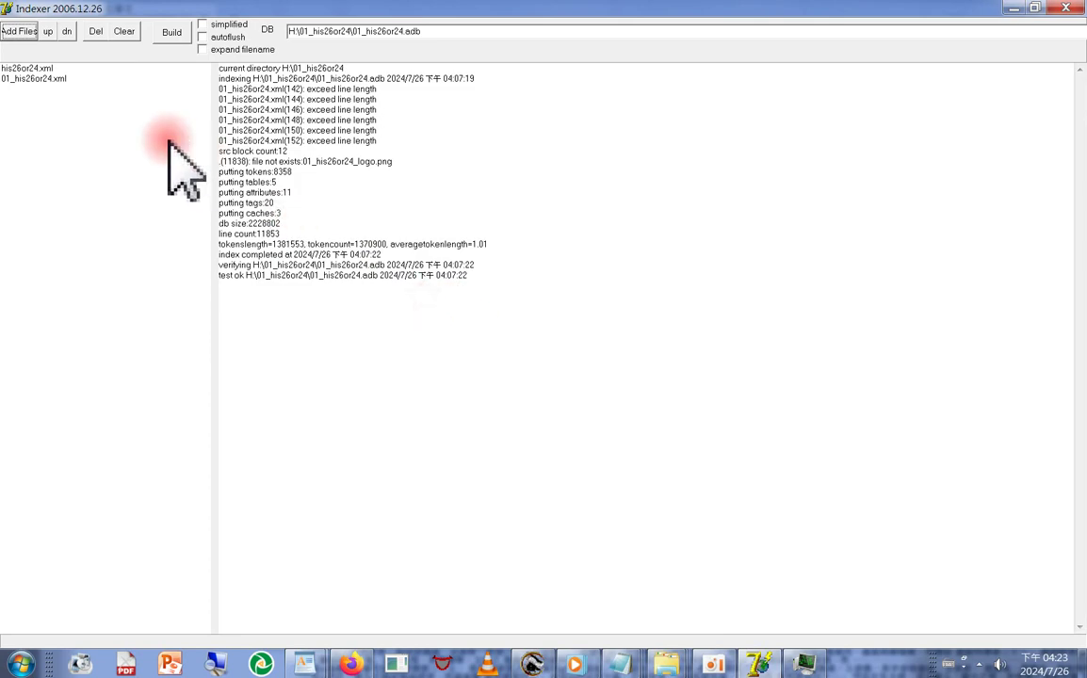
pyautogui.click(171, 33)
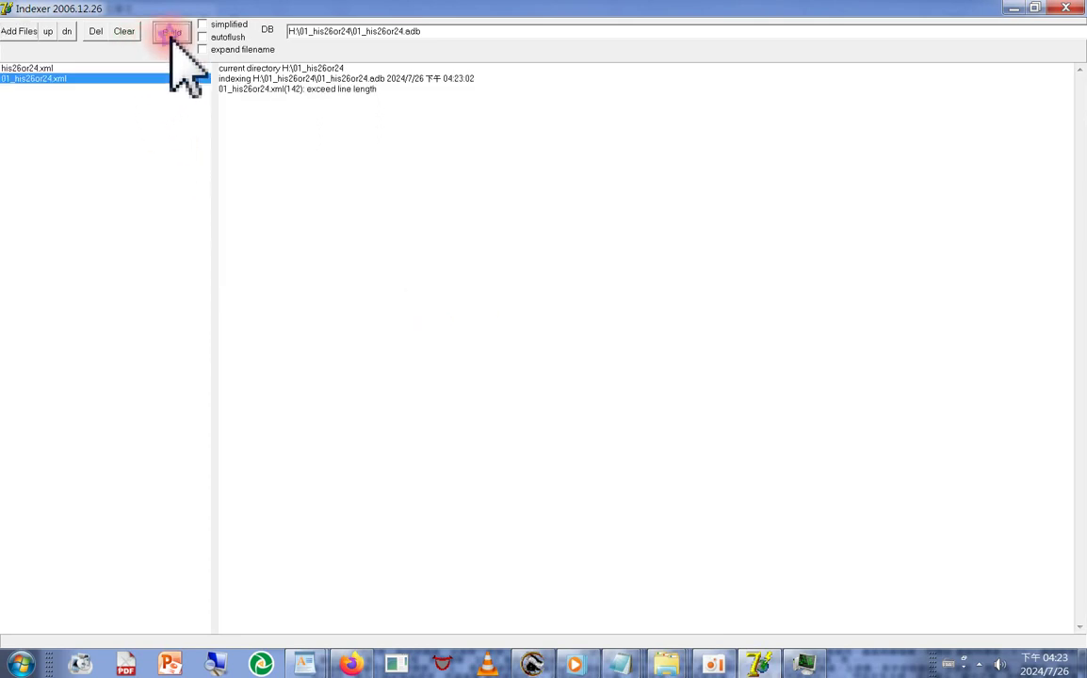